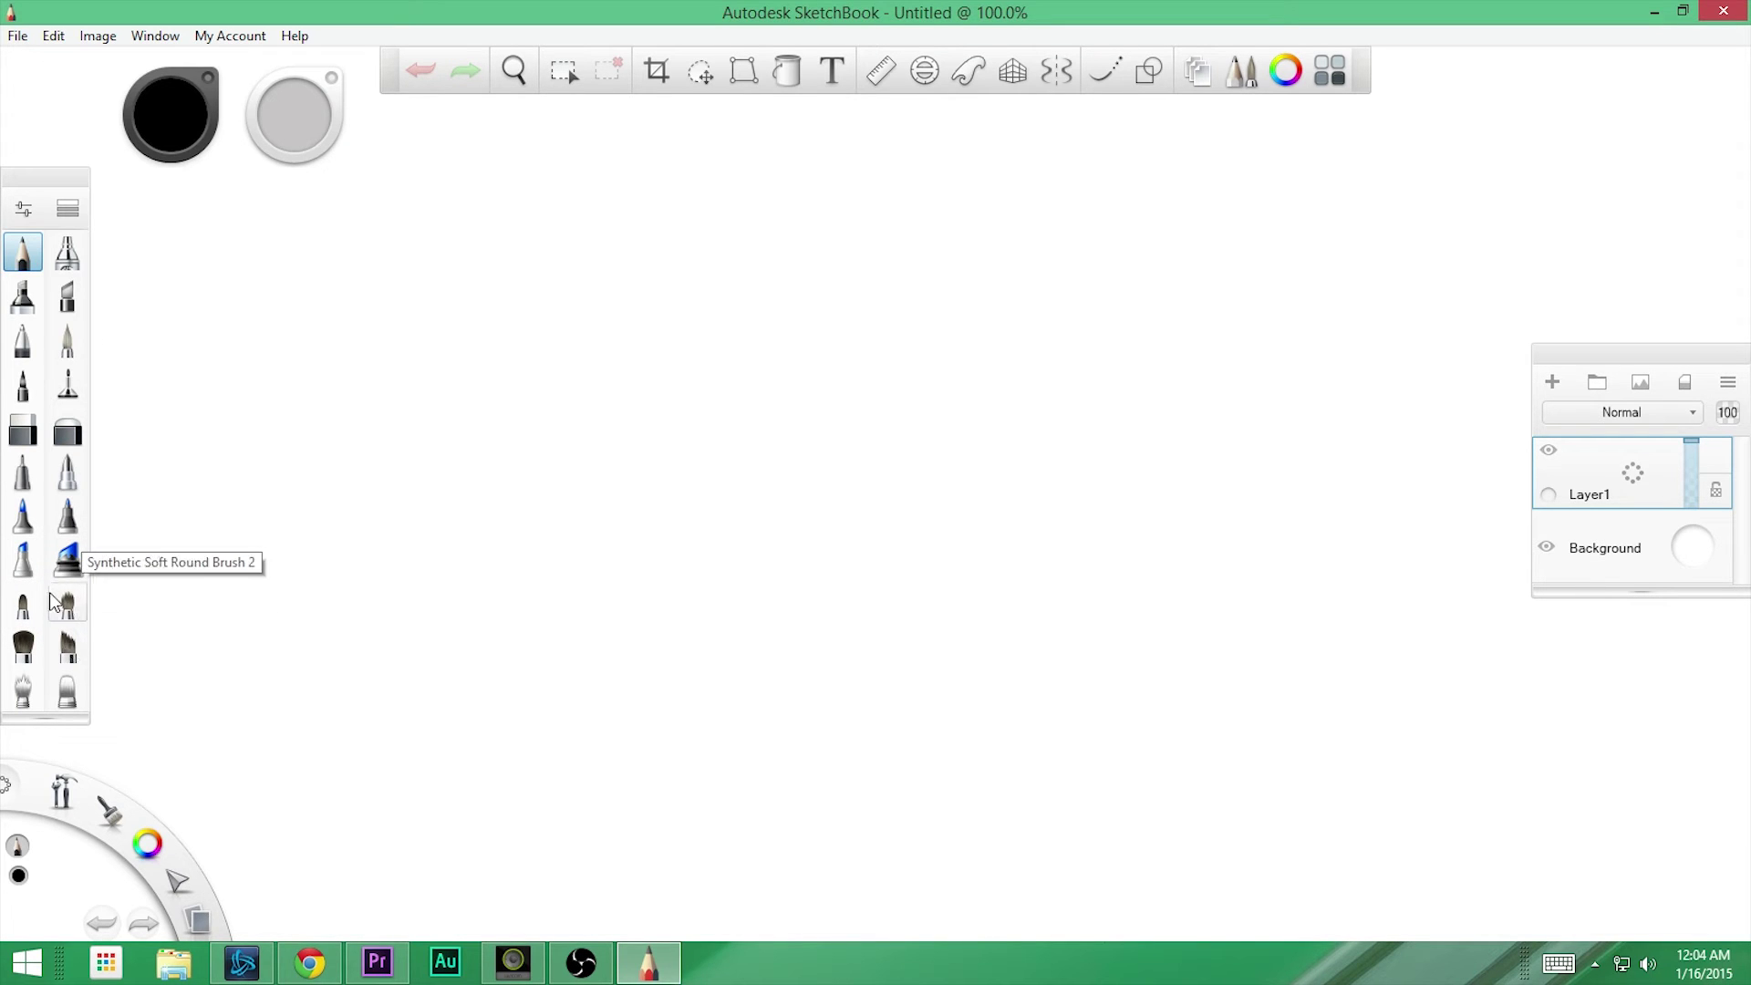
- Show the Pencil's brush properties beside the brush palette, try hardness/size HB/1.8, and reset the pencil to its defaults
left_click(25, 215)
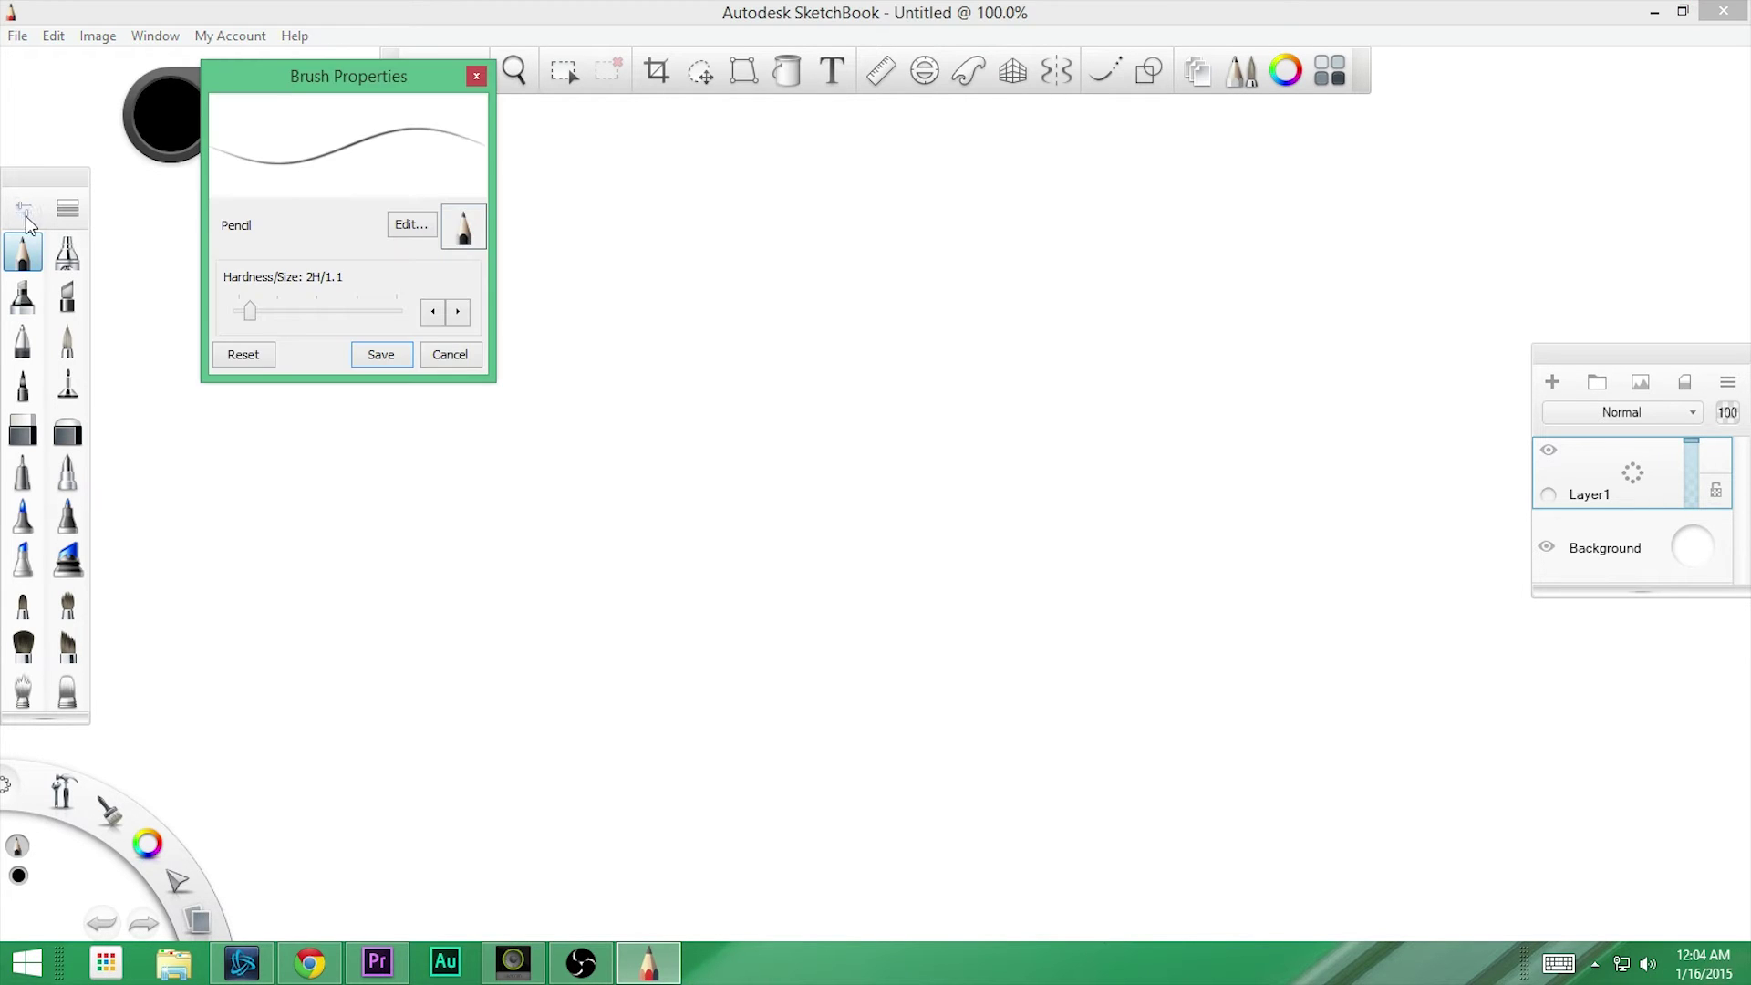
mouse_move(260, 72)
left_mouse_down()
mouse_move(168, 151)
mouse_move(187, 208)
left_mouse_up()
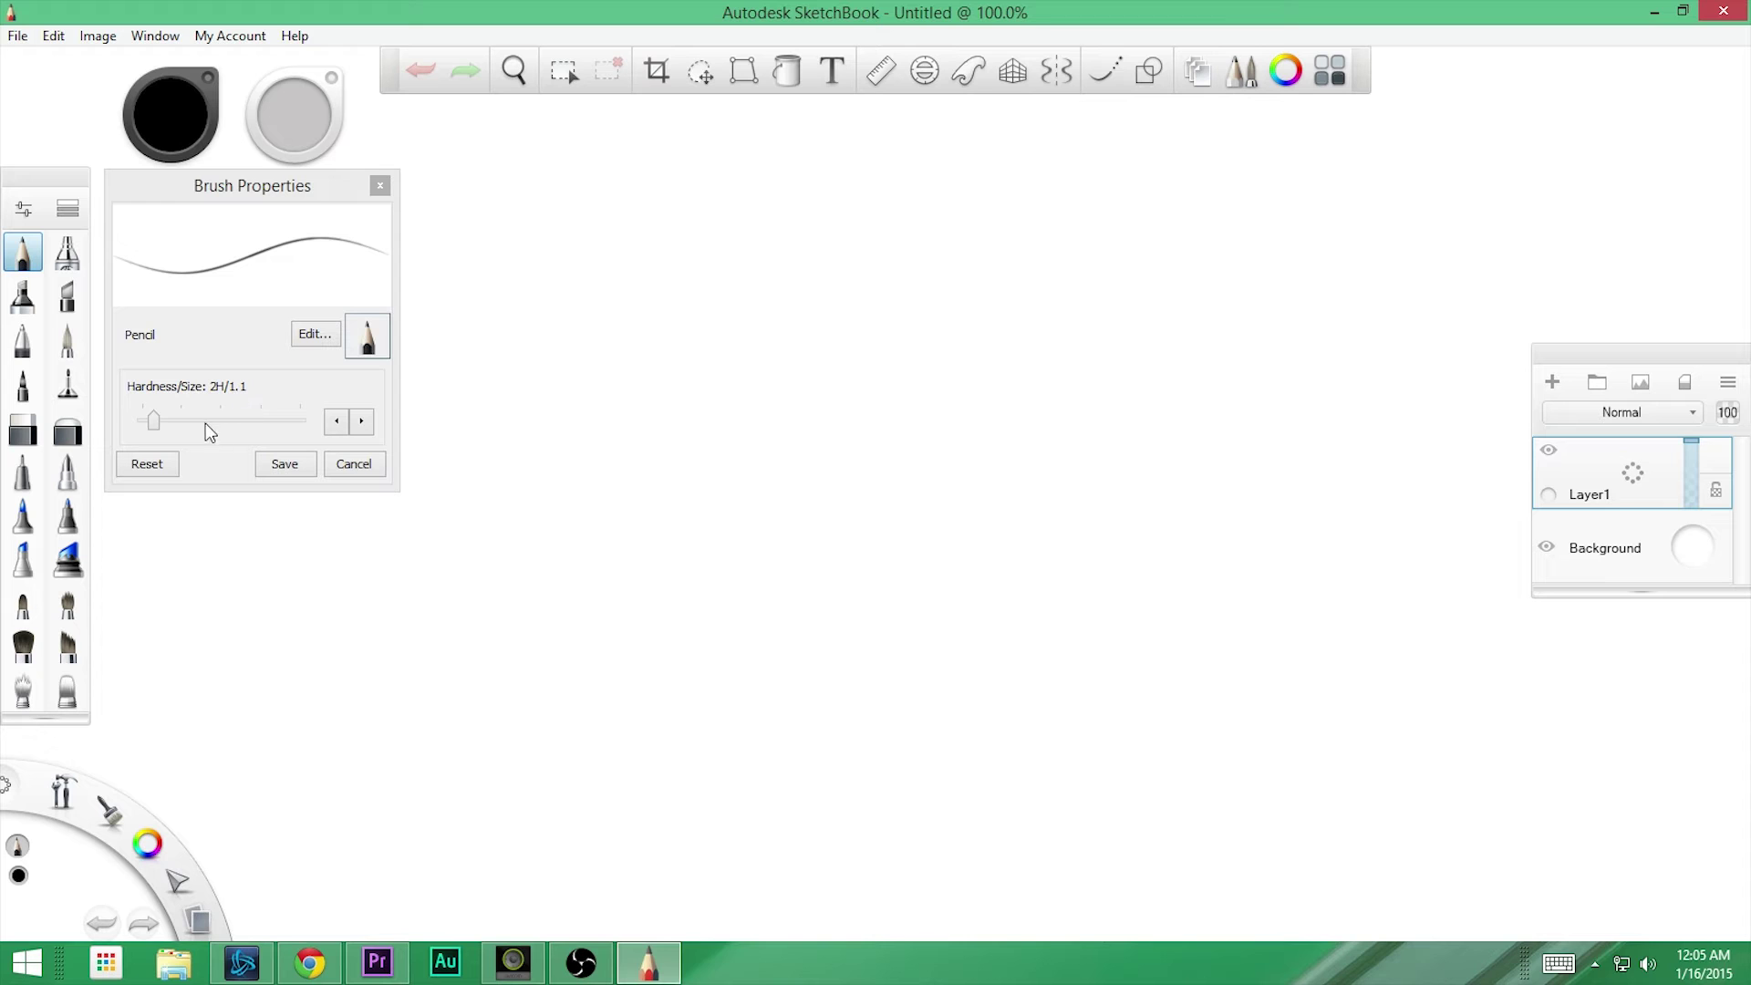
left_click(152, 421)
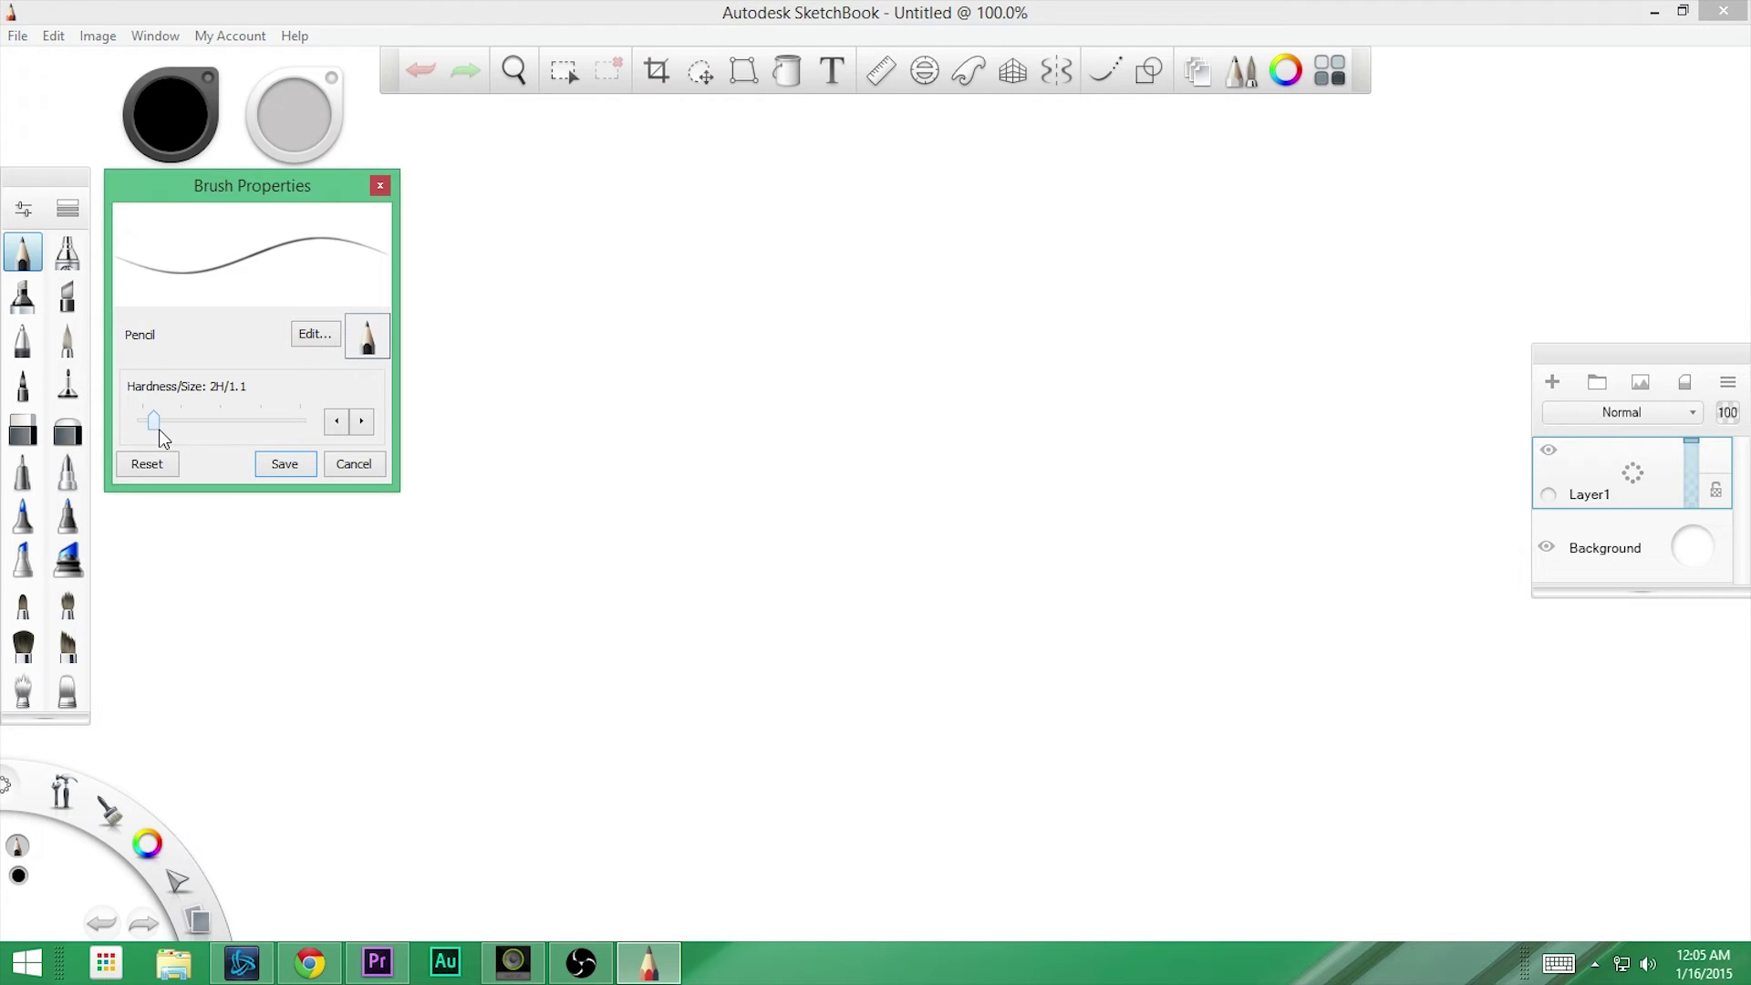
mouse_move(160, 429)
left_mouse_down()
mouse_move(227, 436)
mouse_move(163, 430)
left_mouse_up()
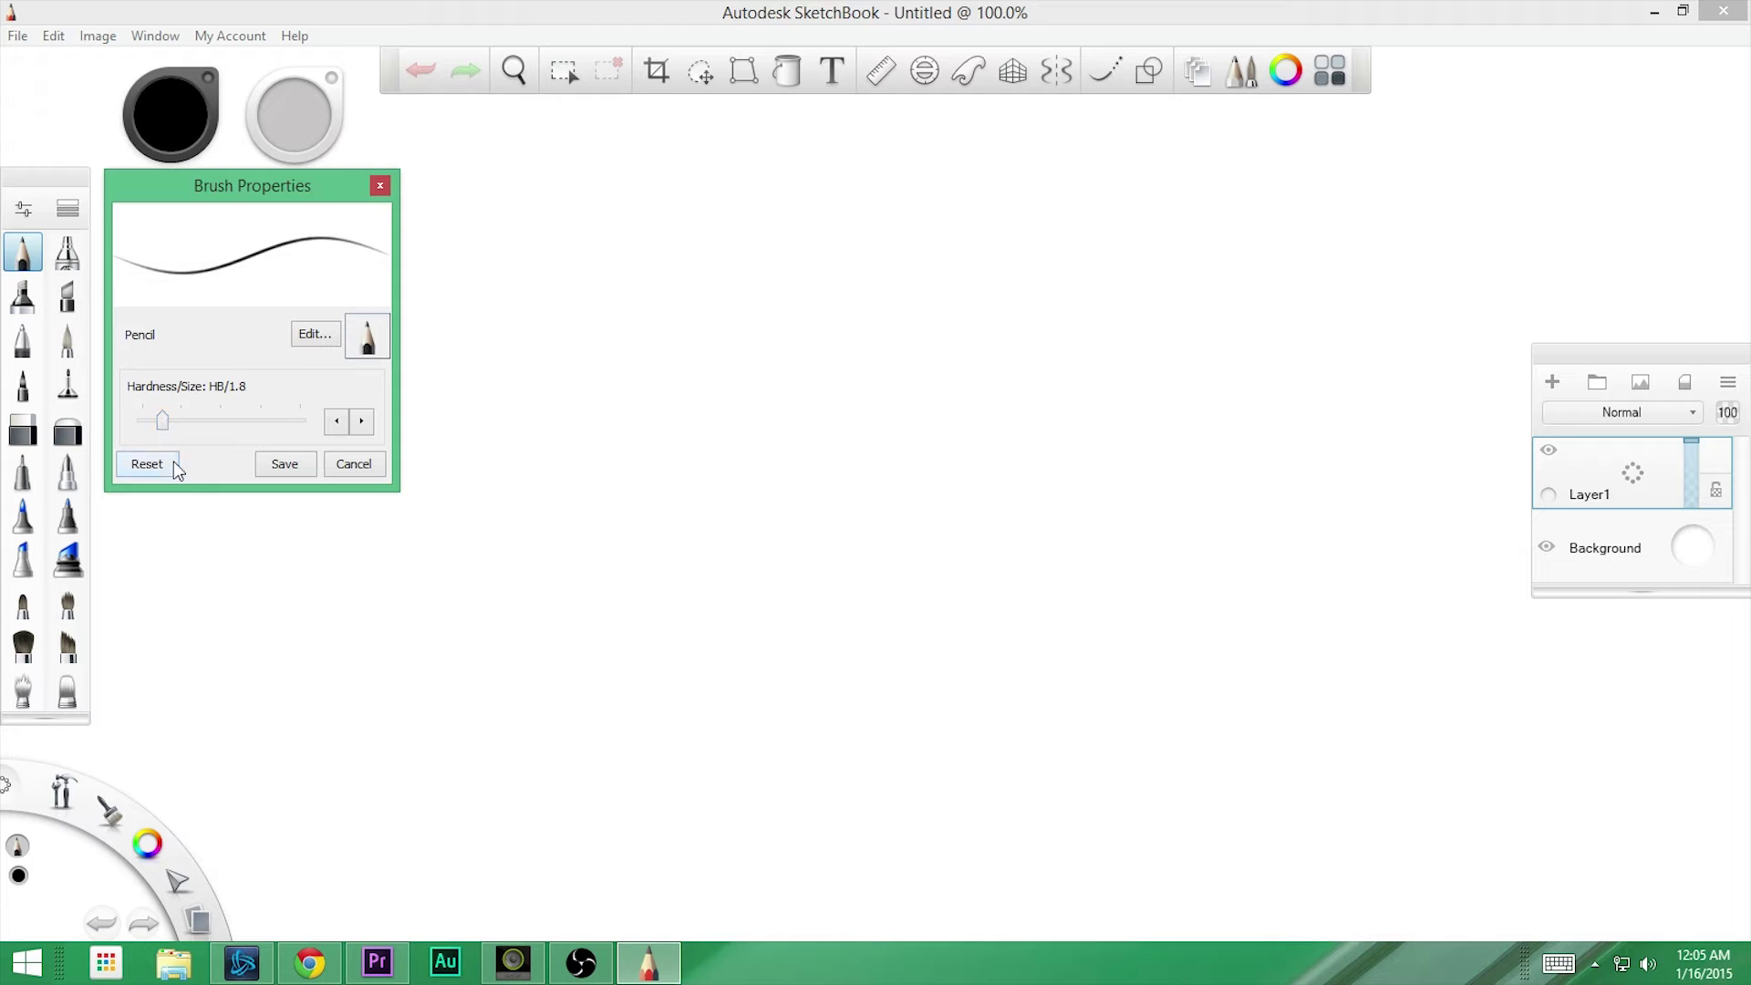
left_click(152, 464)
- Draw a series of light, slightly curved pencil strokes across the left and middle of the canvas
mouse_move(709, 270)
left_mouse_down()
mouse_move(675, 295)
mouse_move(582, 470)
left_mouse_up()
mouse_move(722, 305)
left_mouse_down()
mouse_move(613, 567)
mouse_move(647, 571)
left_mouse_up()
left_click_drag(800, 312, 716, 620)
left_click_drag(793, 365, 784, 646)
mouse_move(809, 412)
left_mouse_down()
mouse_move(888, 646)
mouse_move(945, 633)
left_mouse_up()
left_click_drag(911, 520, 1036, 658)
left_click_drag(663, 242, 522, 475)
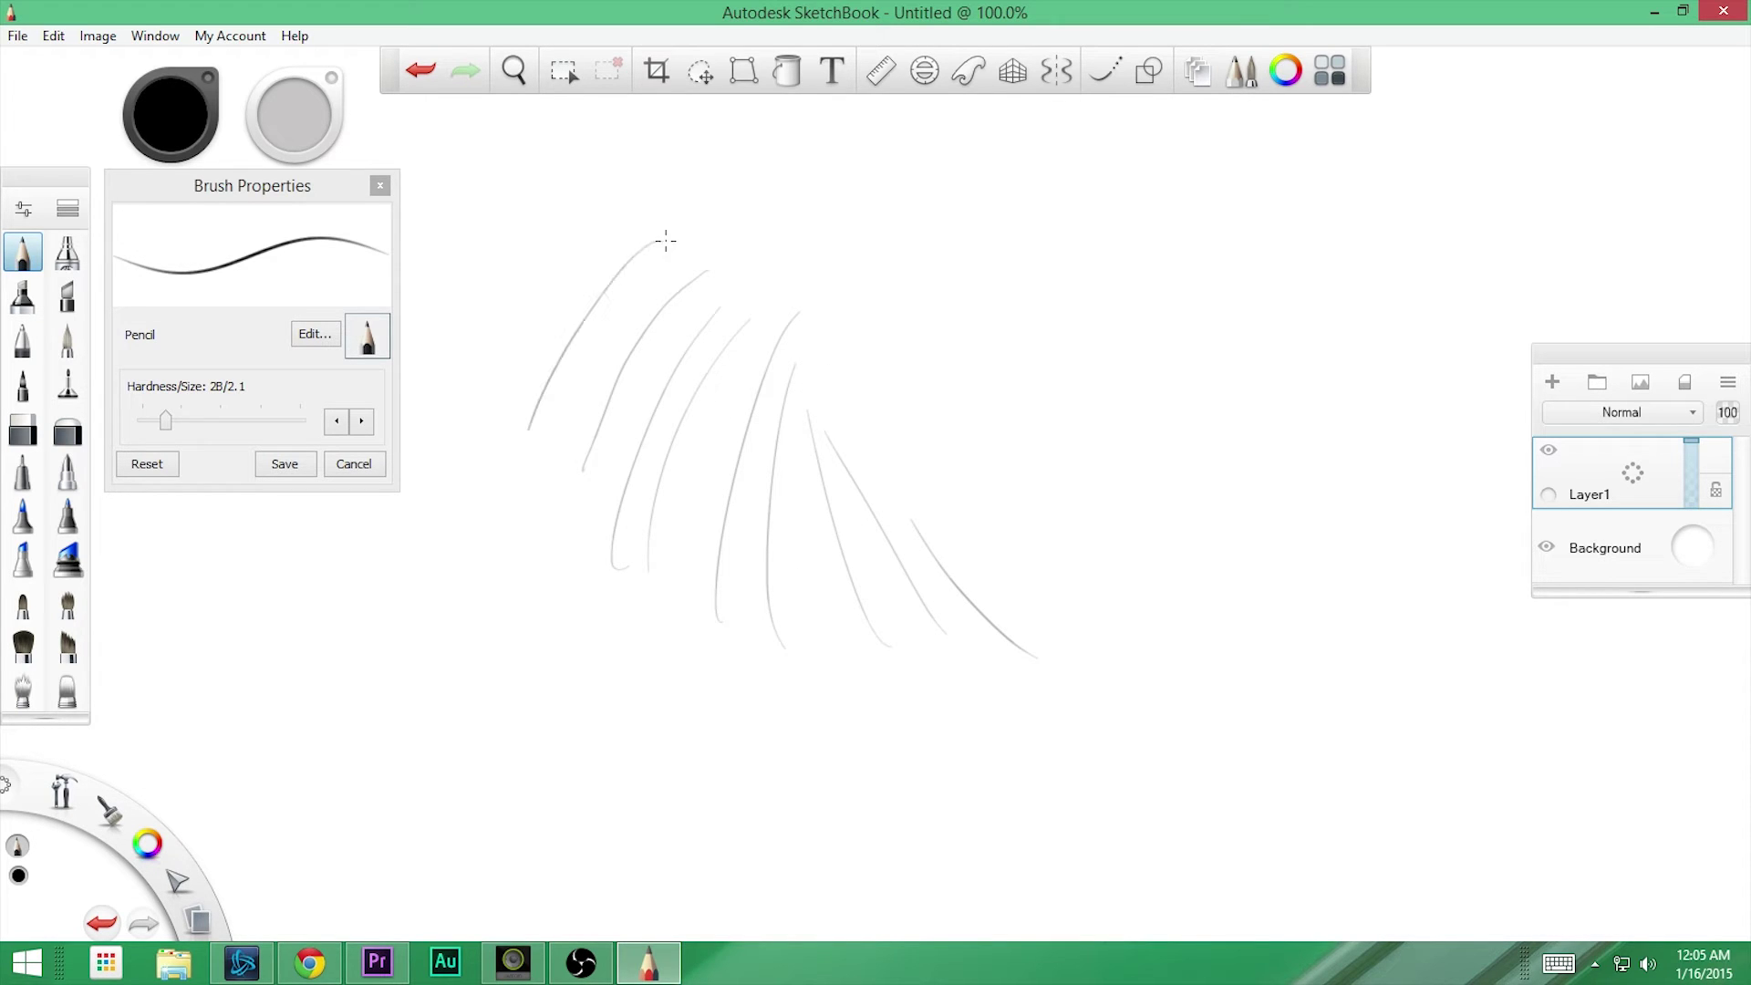
left_click_drag(575, 243, 490, 498)
left_click_drag(520, 220, 474, 492)
left_click_drag(471, 241, 481, 496)
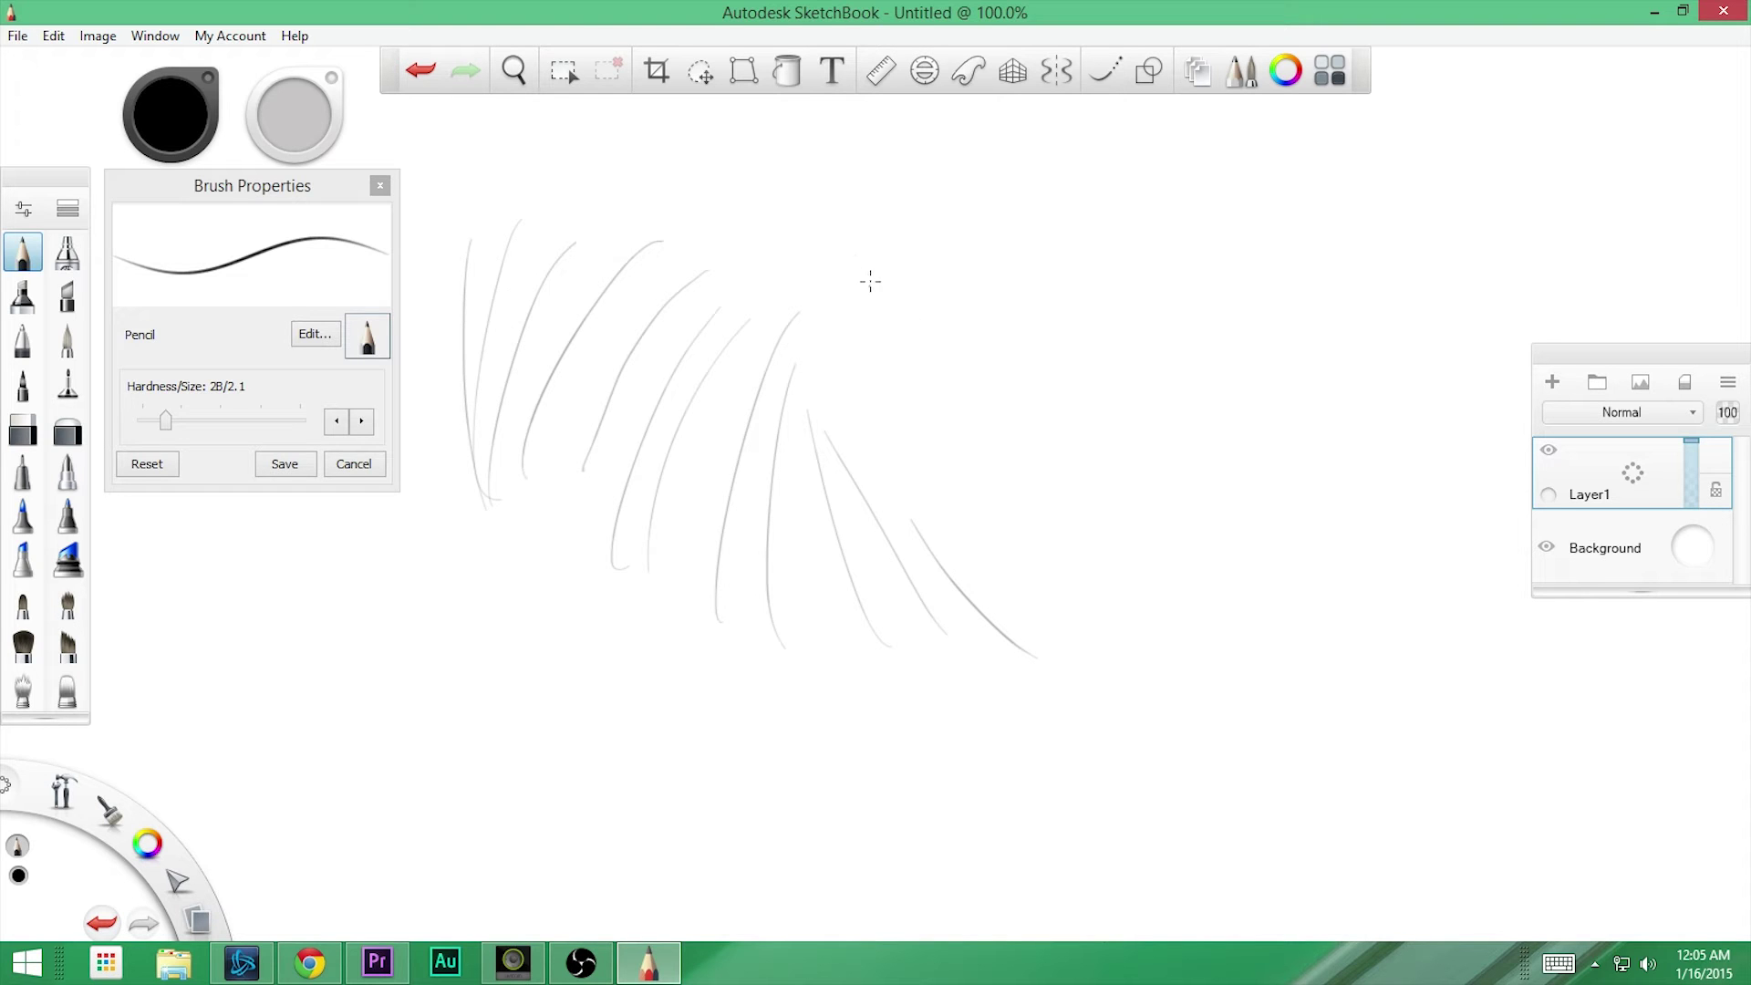
- Draw four long, darker diagonal pencil strokes side by side to the right of the light strokes
mouse_move(924, 283)
left_mouse_down()
mouse_move(1058, 540)
mouse_move(1127, 582)
left_mouse_up()
left_click_drag(1008, 316, 1225, 657)
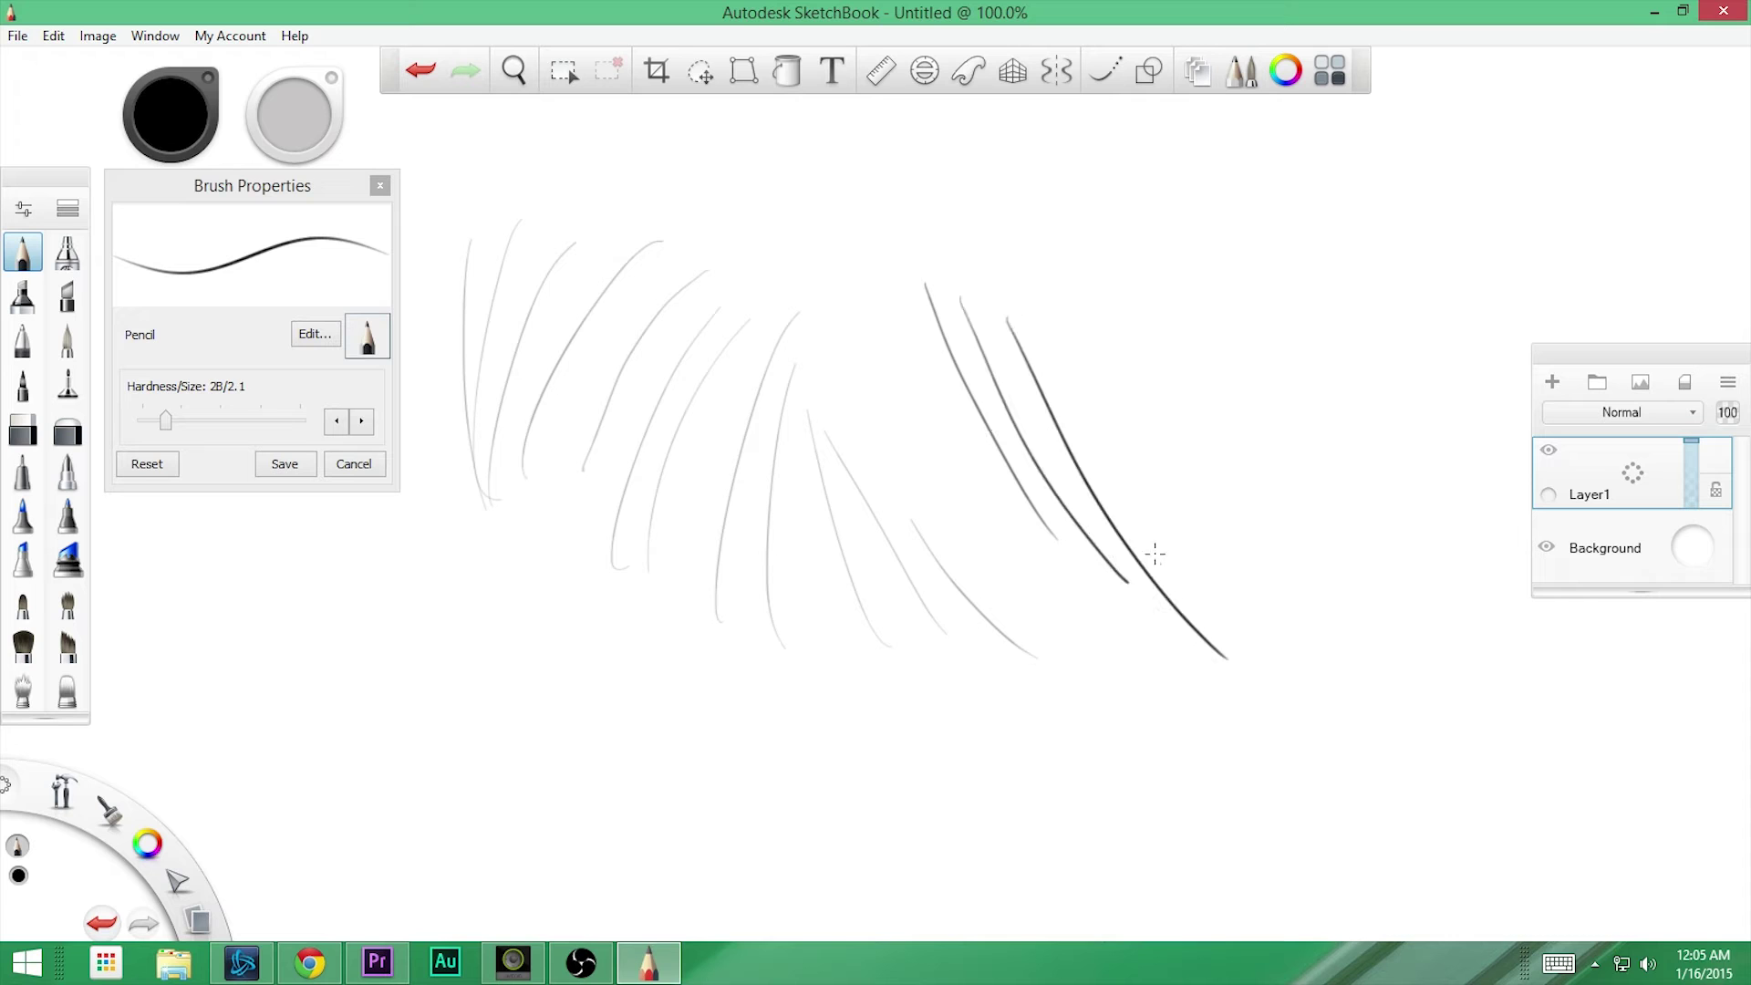
left_click_drag(1047, 354, 1275, 659)
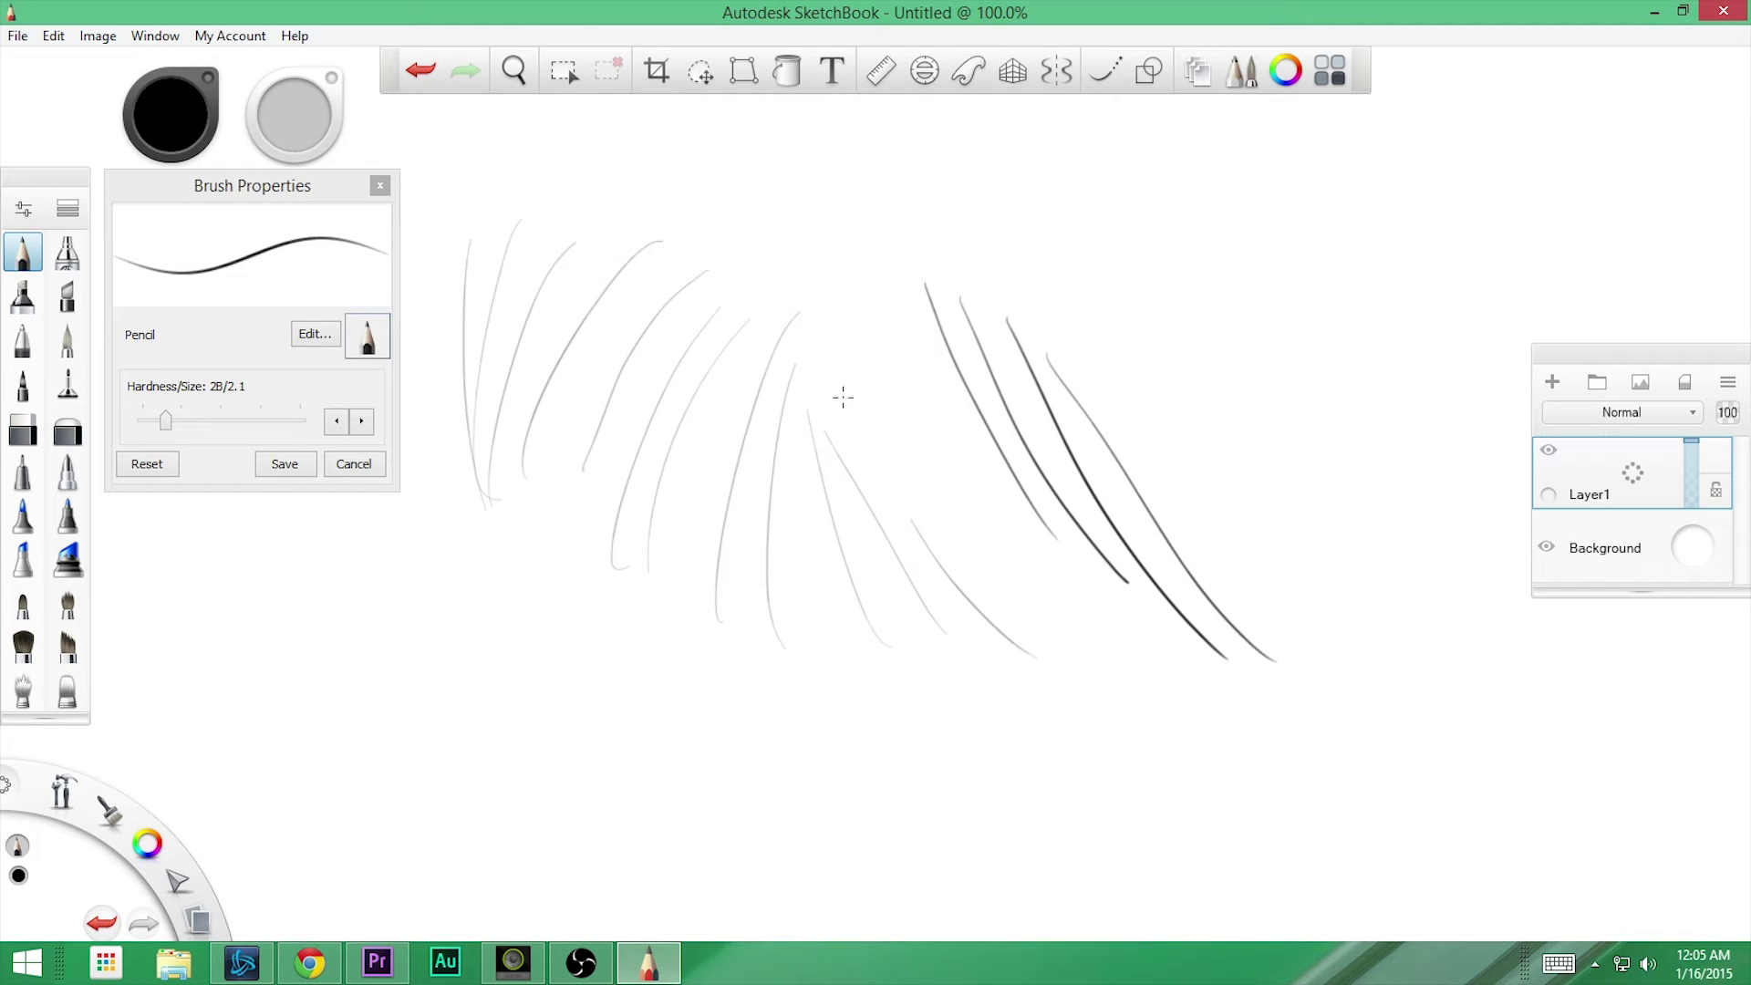
- Hatch the area between the light strokes and the long dark strokes with short, firm pencil lines
mouse_move(840, 410)
left_mouse_down()
mouse_move(923, 279)
mouse_move(868, 397)
left_mouse_up()
mouse_move(939, 333)
left_mouse_down()
mouse_move(912, 392)
mouse_move(1039, 597)
left_mouse_up()
mouse_move(922, 476)
left_mouse_down()
mouse_move(1002, 635)
mouse_move(952, 671)
left_mouse_up()
left_click_drag(879, 505, 906, 673)
left_click_drag(827, 424, 836, 526)
left_click_drag(806, 454, 917, 704)
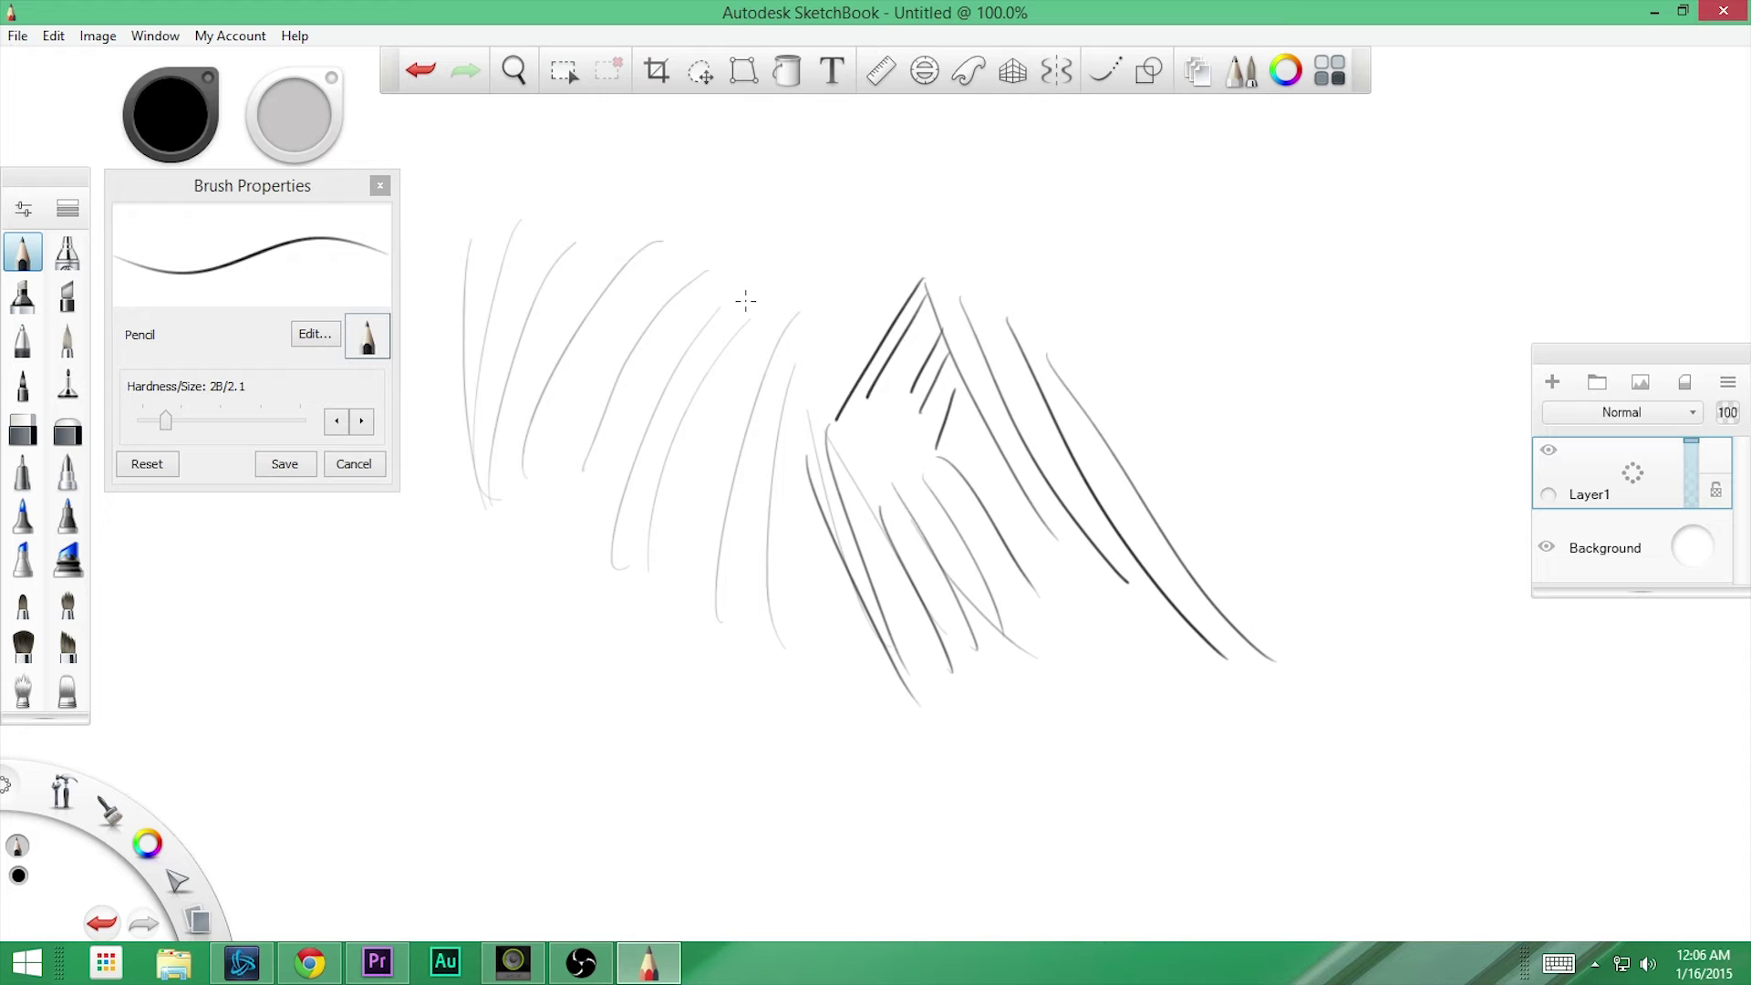
- Spray a soft black Airbrush spot below the light strokes, and a denser spot beside it at 92% flow
left_click(66, 257)
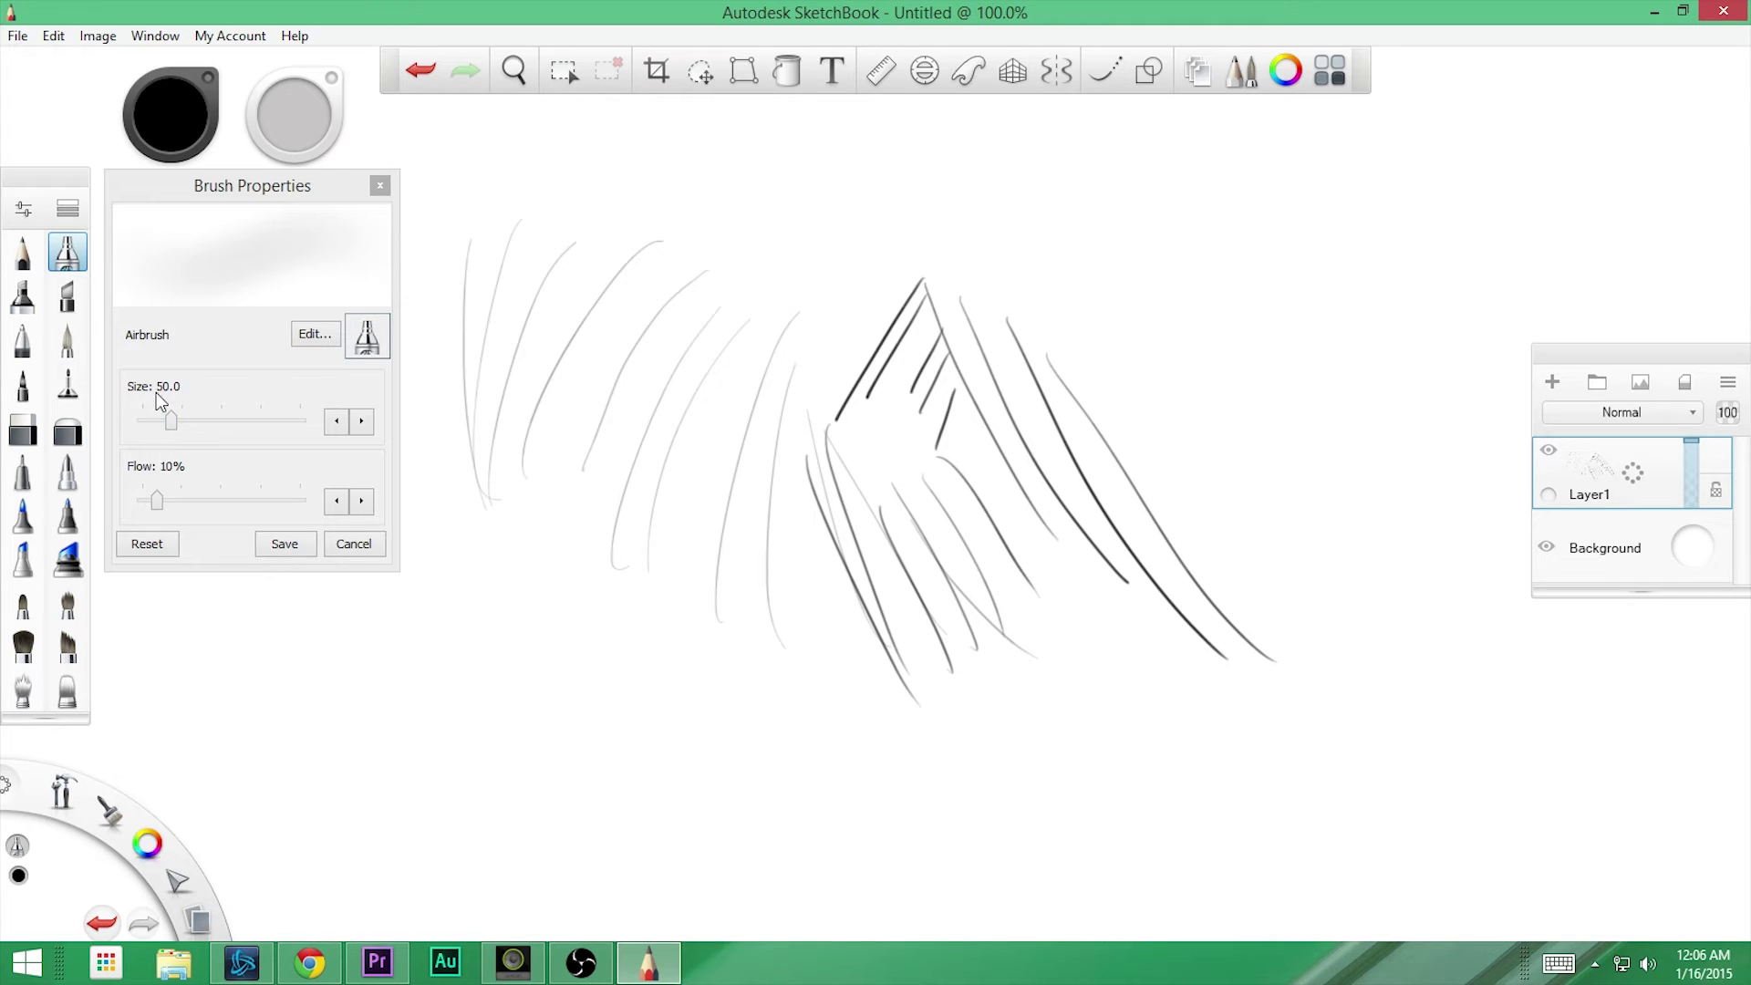
left_click_drag(566, 623, 543, 640)
left_click_drag(156, 500, 293, 517)
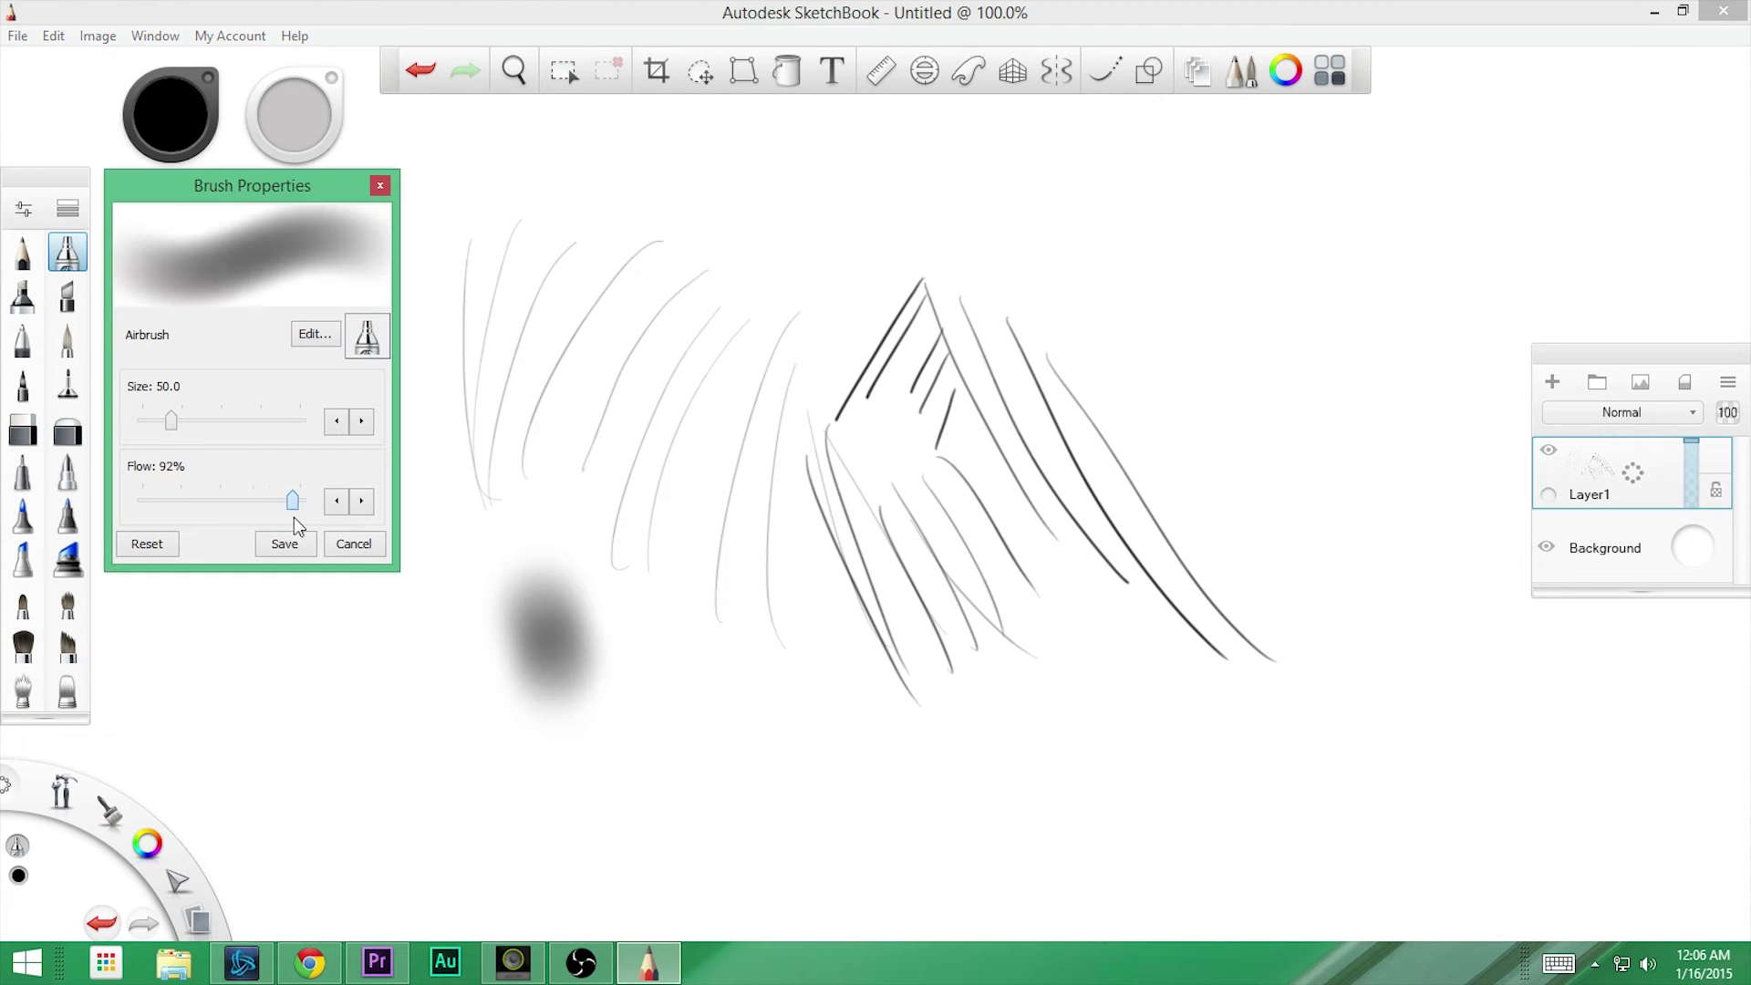
left_click(662, 658)
left_click_drag(657, 656, 756, 692)
left_click(567, 571)
- Reset the Airbrush to its defaults and spray soft black shading over the leftmost pencil strokes
left_click_drag(300, 500, 165, 509)
left_click(148, 545)
mouse_move(303, 667)
left_mouse_down()
mouse_move(449, 586)
mouse_move(626, 305)
mouse_move(625, 282)
mouse_move(550, 269)
mouse_move(556, 469)
mouse_move(502, 383)
mouse_move(492, 429)
mouse_move(550, 270)
mouse_move(629, 319)
mouse_move(644, 262)
left_mouse_up()
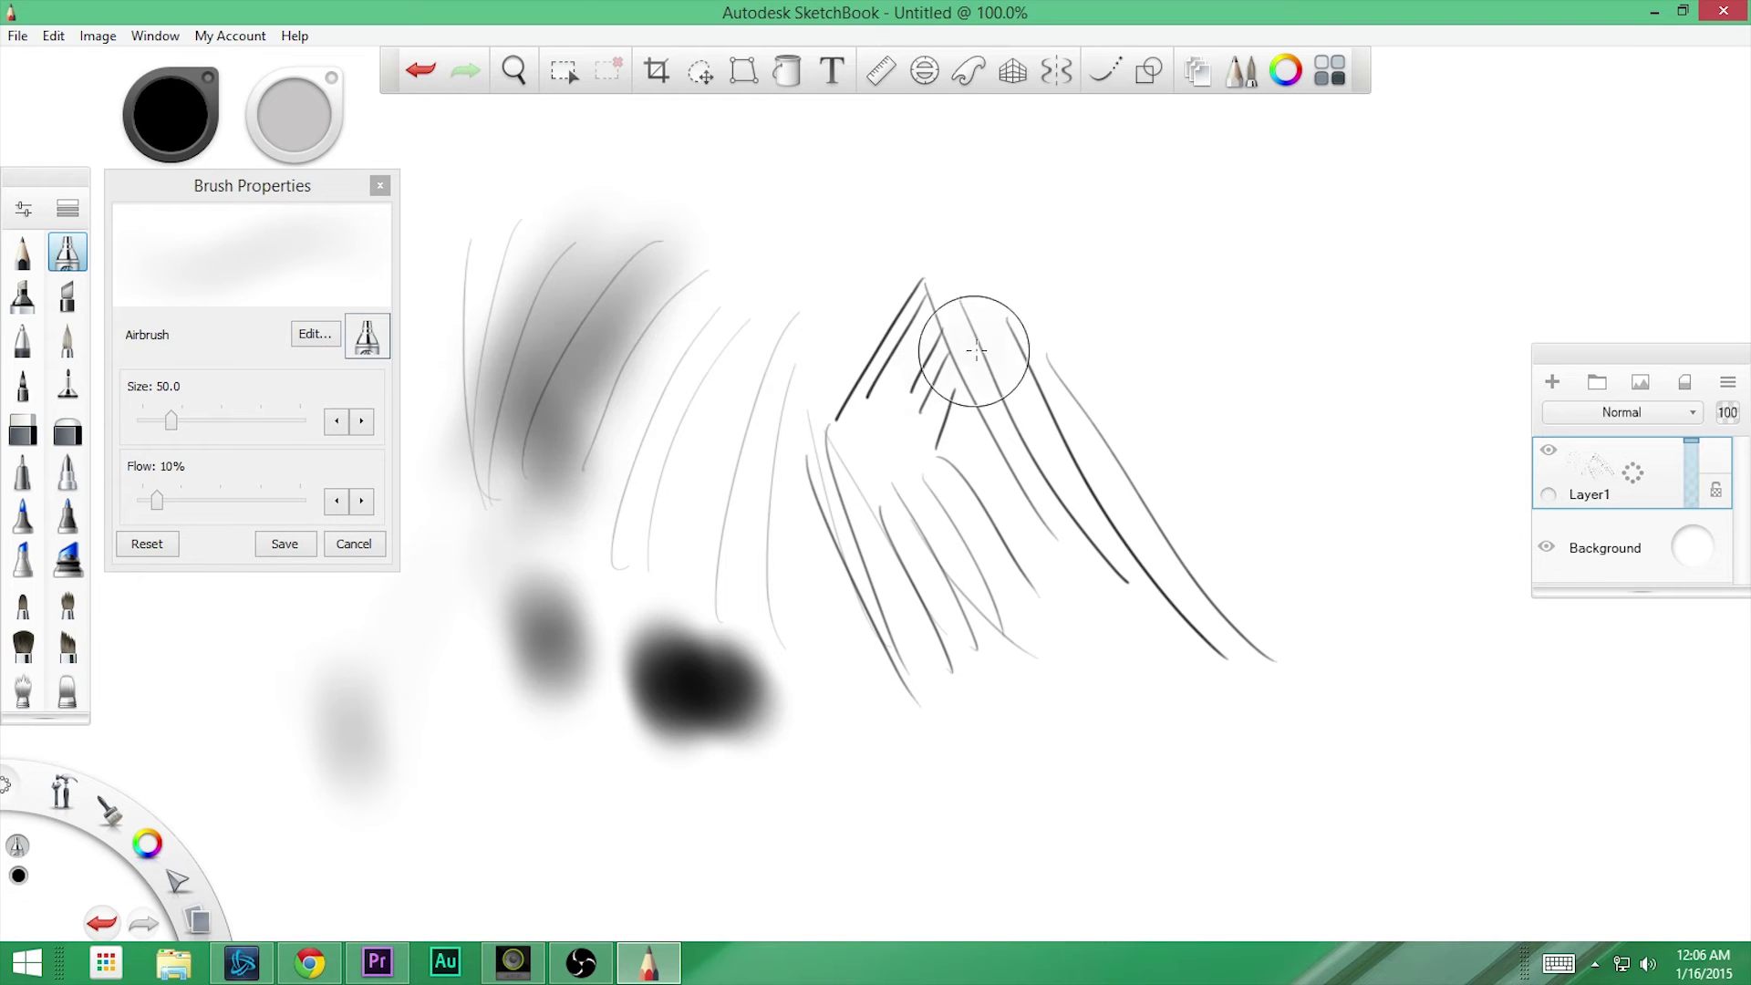
- Change the brush colour to blue-violet and airbrush it over the soft black shading
left_click(172, 106)
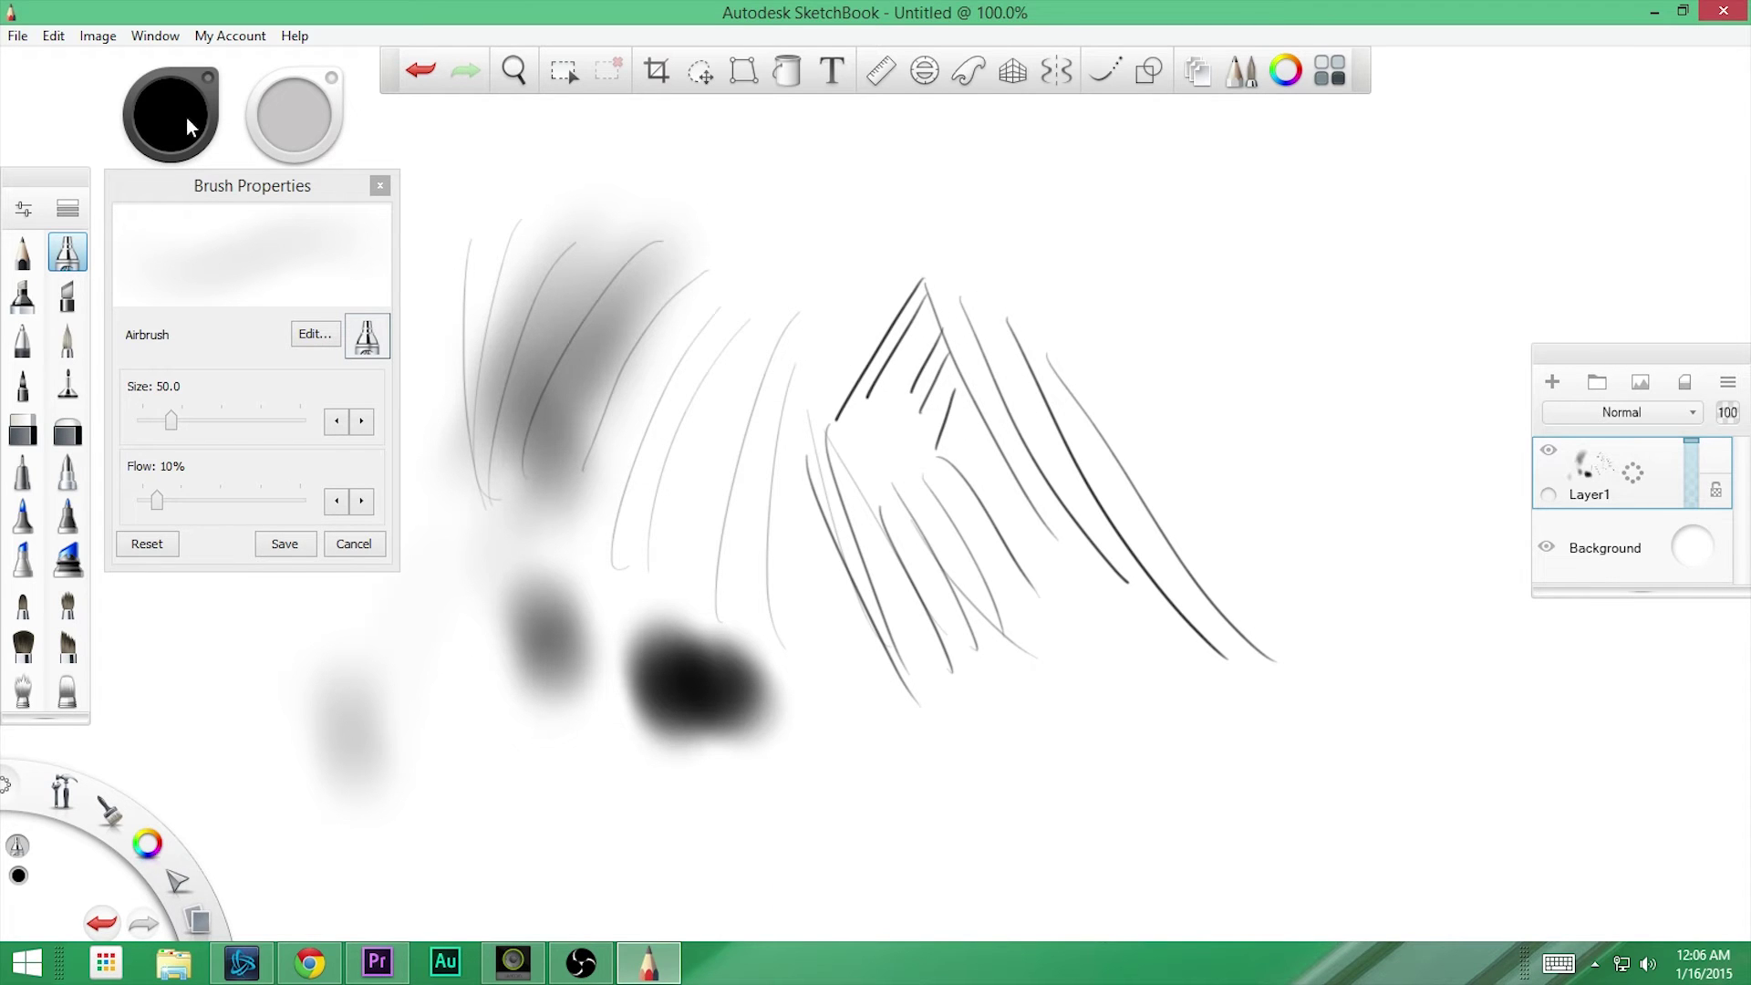
left_click(146, 124)
mouse_move(638, 346)
left_mouse_down()
mouse_move(648, 284)
mouse_move(625, 266)
mouse_move(555, 439)
mouse_move(591, 282)
mouse_move(522, 449)
mouse_move(592, 272)
mouse_move(617, 284)
mouse_move(626, 357)
mouse_move(648, 258)
mouse_move(672, 279)
mouse_move(650, 372)
mouse_move(668, 265)
mouse_move(616, 412)
mouse_move(635, 295)
mouse_move(552, 294)
mouse_move(573, 472)
mouse_move(590, 440)
left_mouse_up()
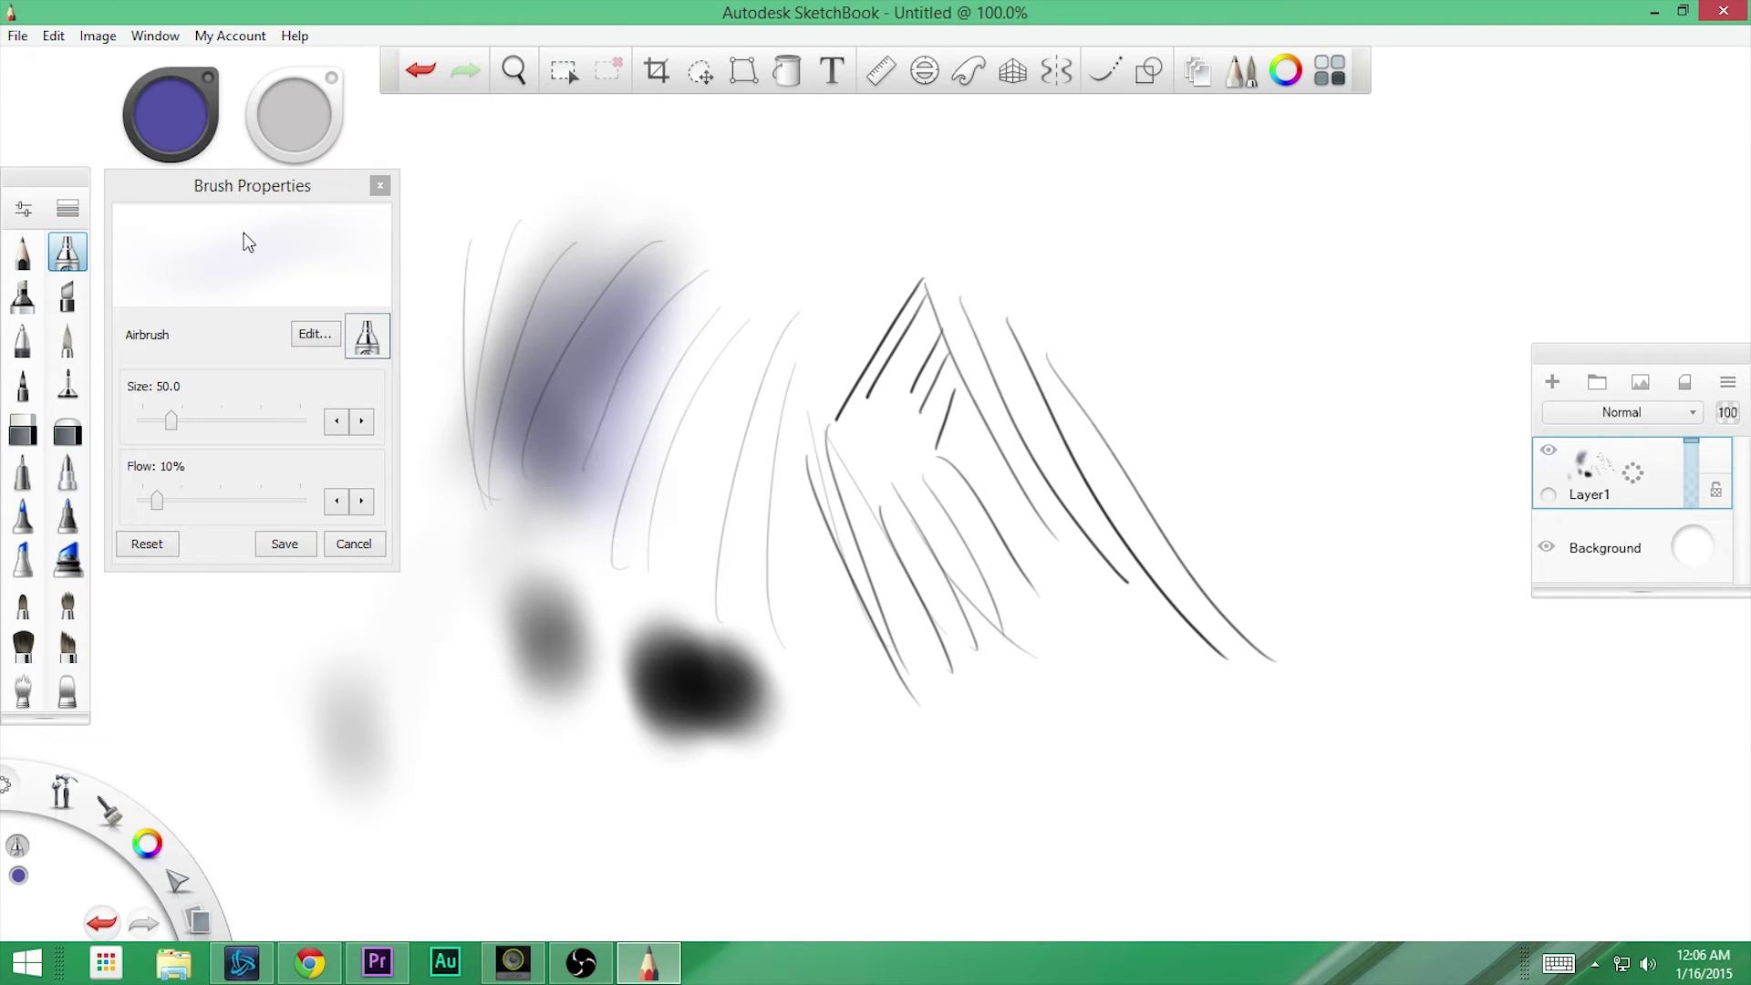
- Set the Airbrush size to 250, spray a large blue-violet haze in the middle of the drawing, and reset the brush
left_click_drag(170, 420, 296, 421)
mouse_move(751, 313)
left_mouse_down()
mouse_move(775, 437)
mouse_move(893, 290)
mouse_move(762, 424)
left_mouse_up()
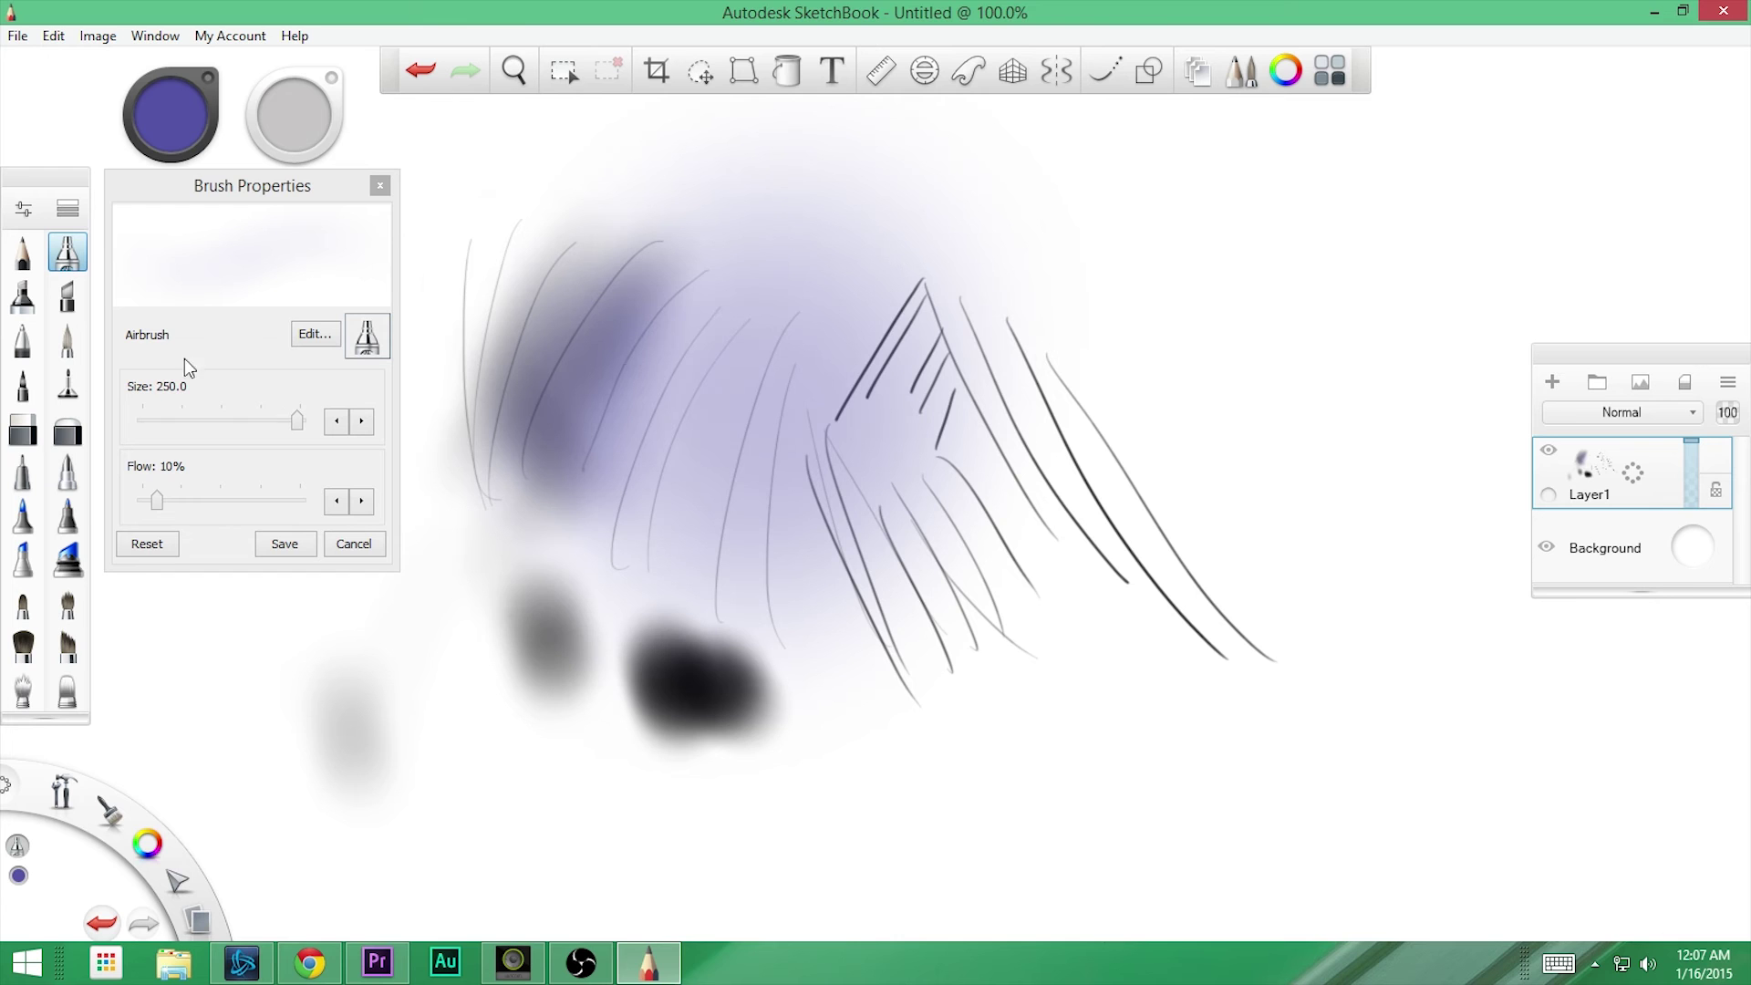
left_click(139, 532)
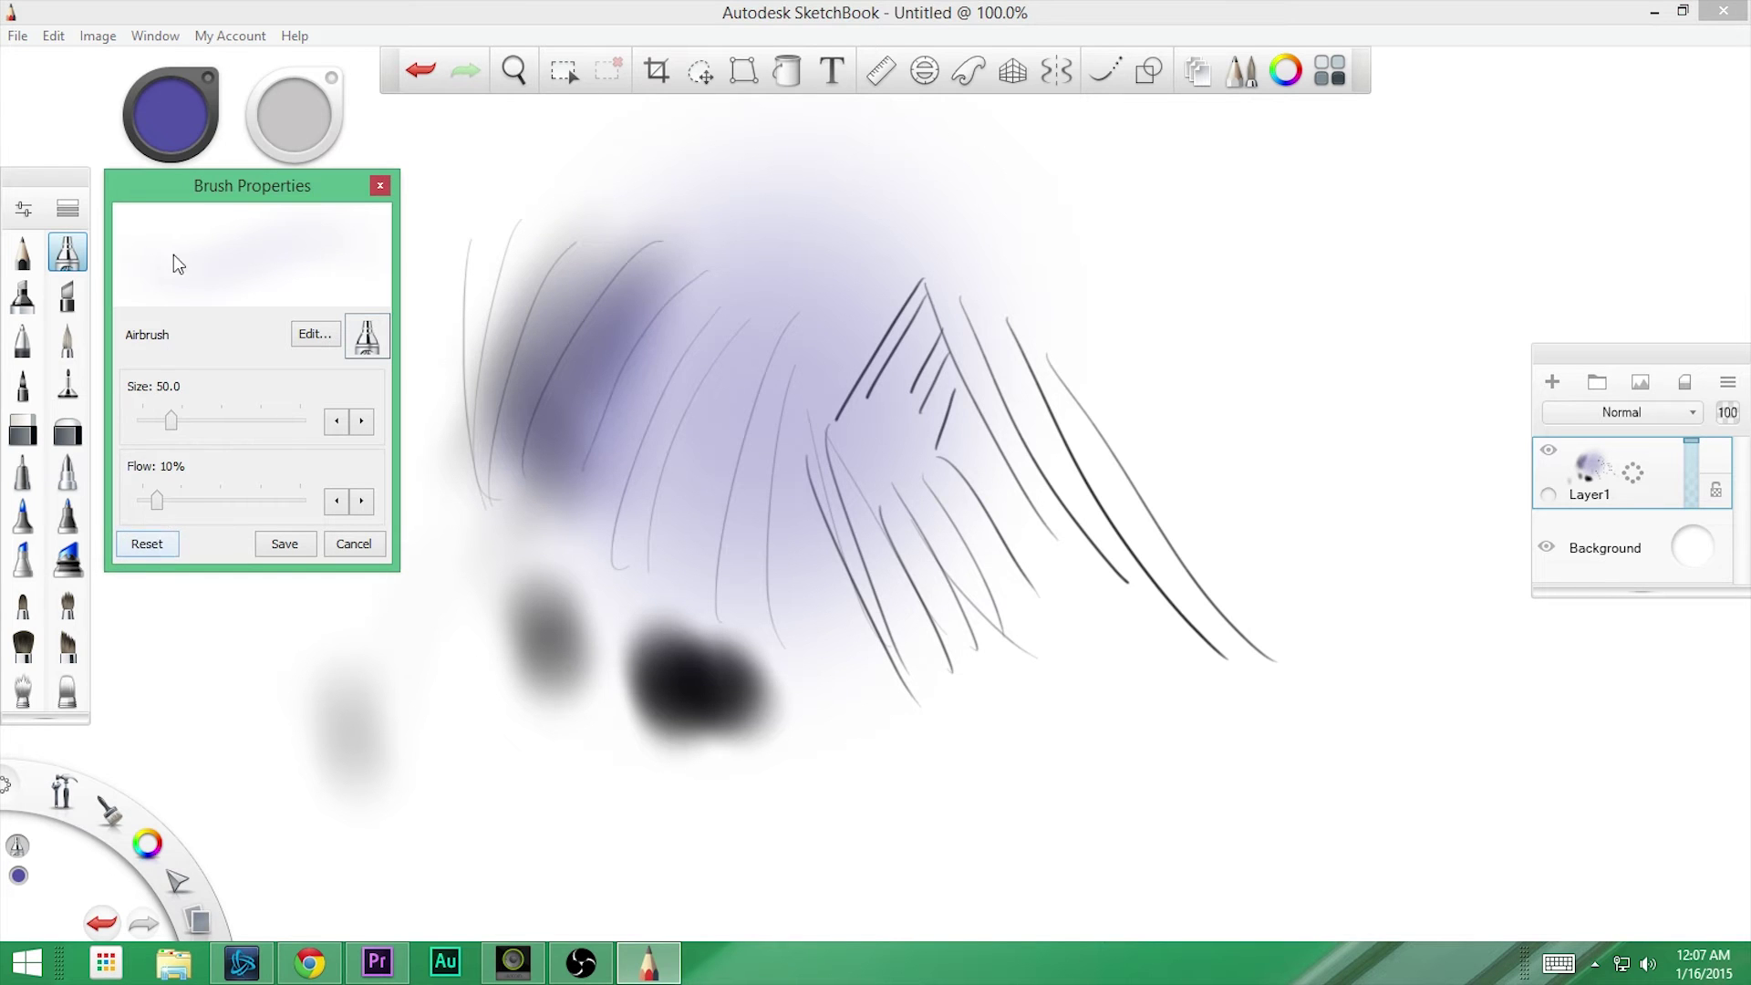
- Draw three parallel, steep strokes with the default Marker to the right of the dark pencil lines
left_click(20, 299)
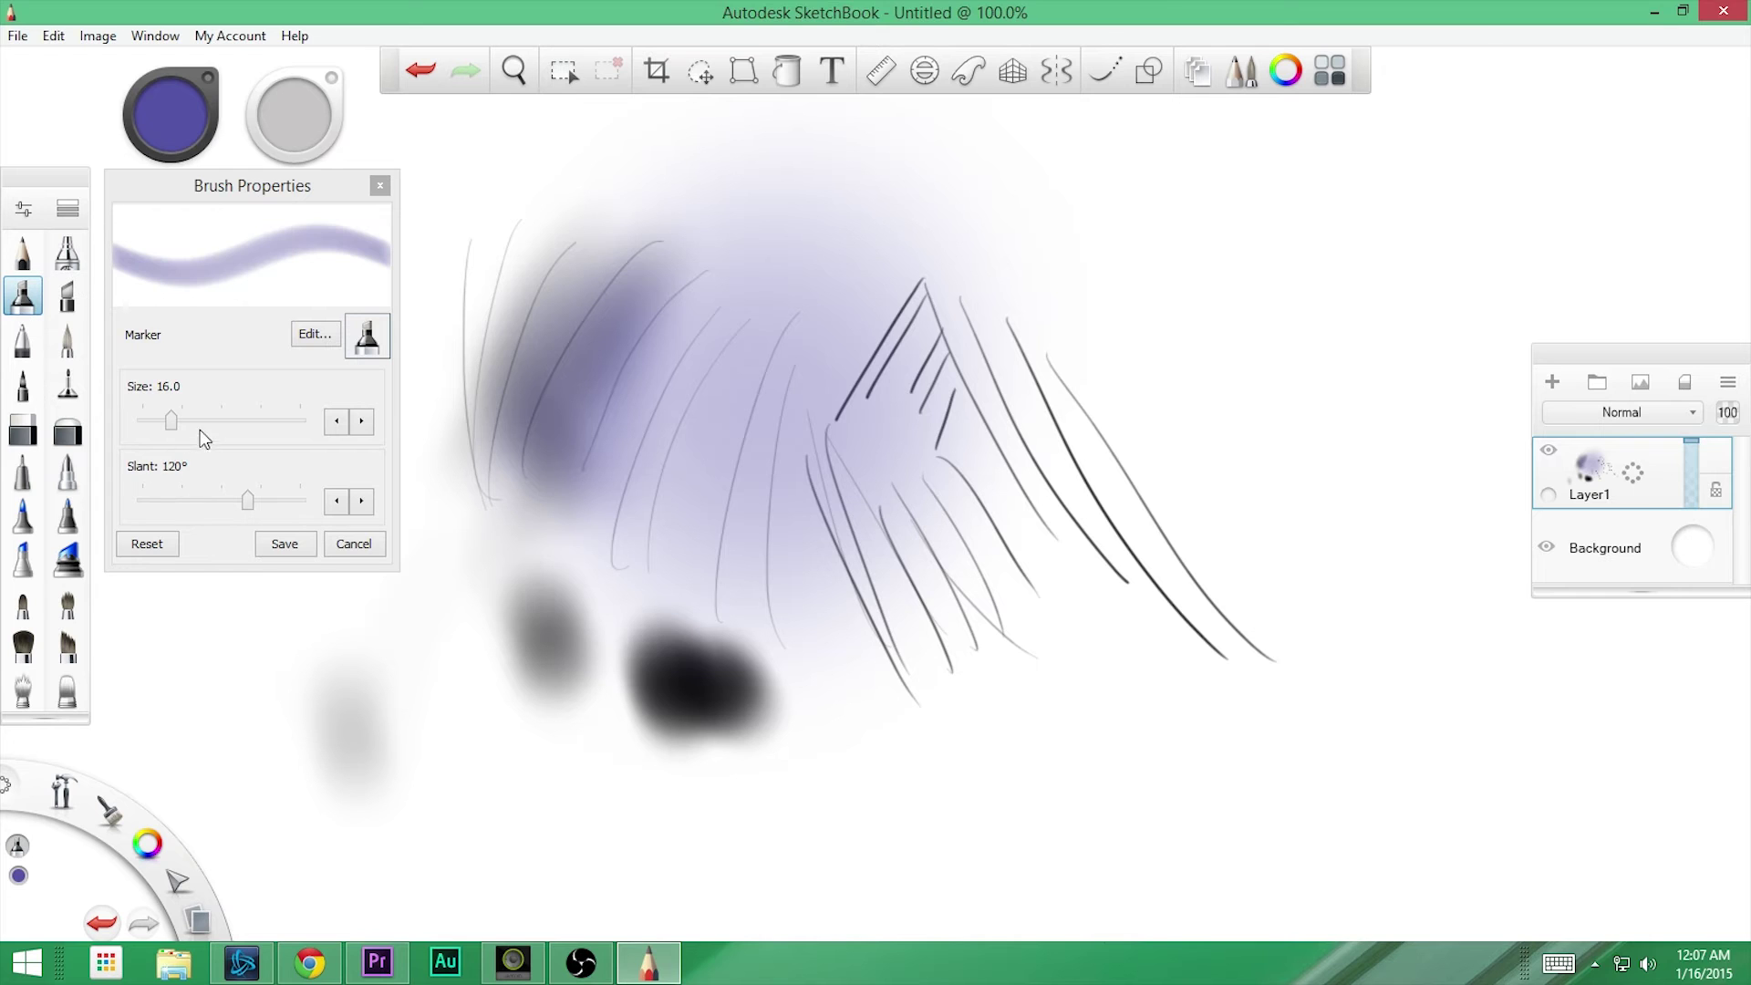
mouse_move(1299, 244)
left_mouse_down()
mouse_move(1233, 439)
mouse_move(1322, 306)
mouse_move(1277, 453)
left_mouse_up()
mouse_move(1373, 318)
left_mouse_down()
mouse_move(1387, 250)
mouse_move(1325, 506)
left_mouse_up()
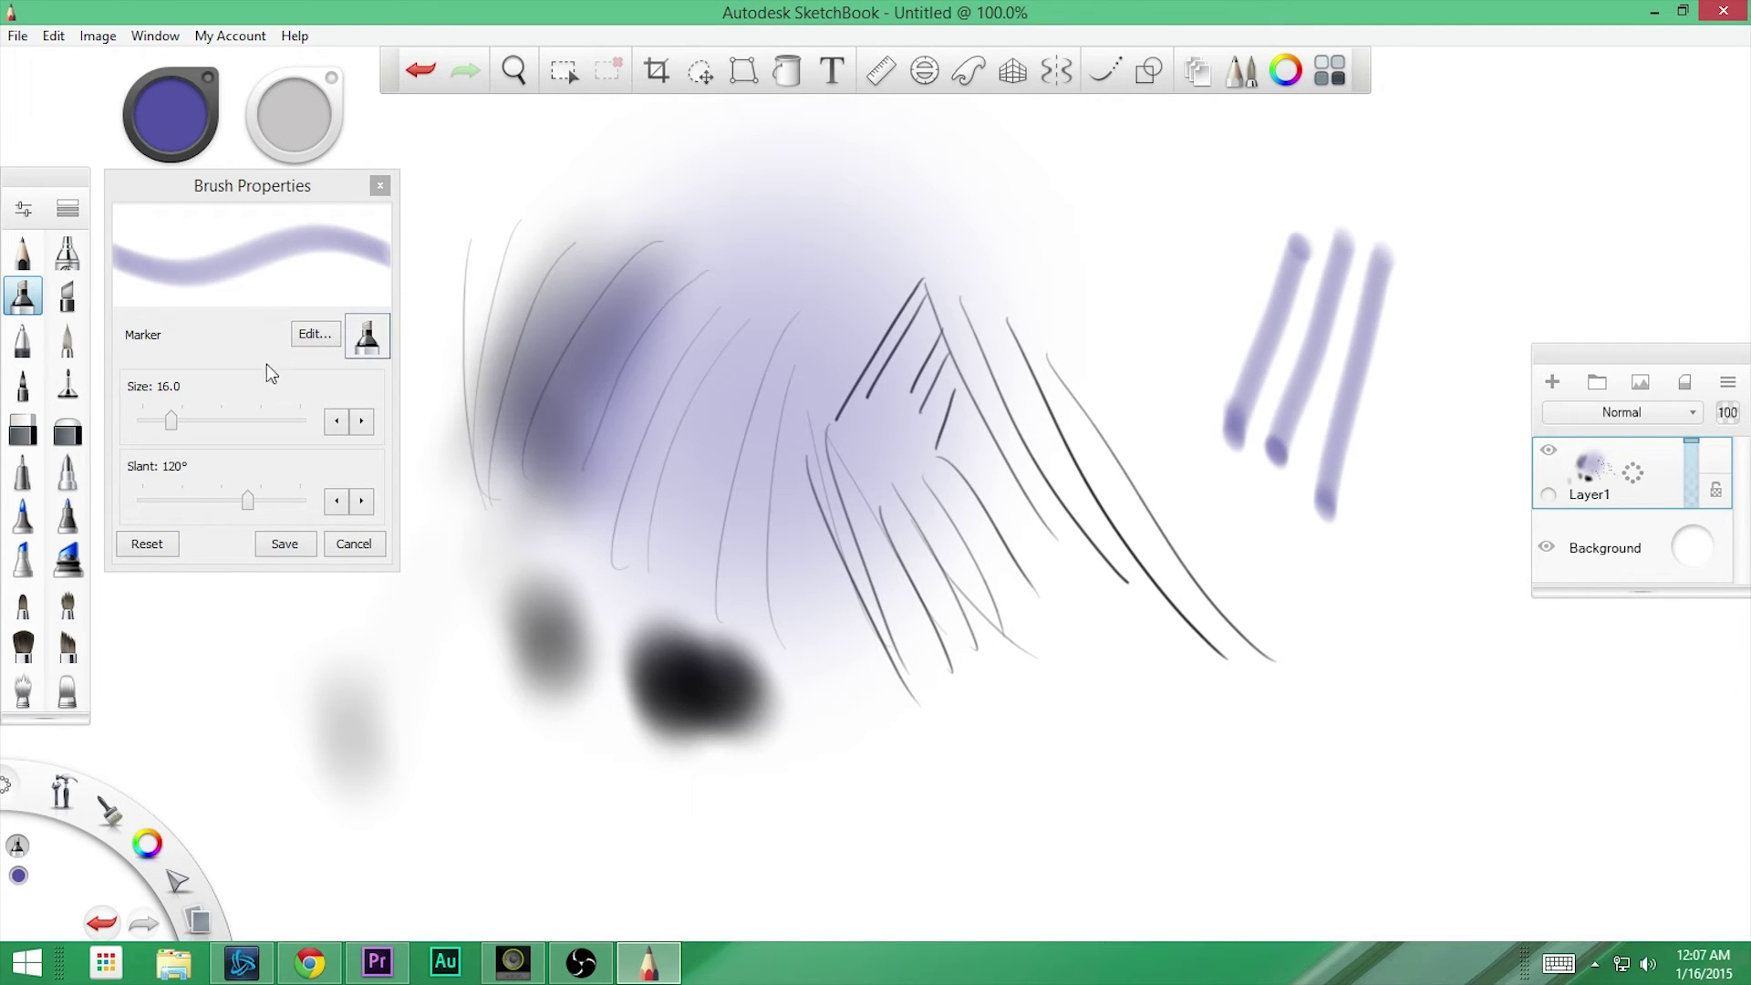
- Set the Marker's slant to 46° and draw crossing diagonal strokes above the dark pencil lines
left_click_drag(247, 498, 182, 494)
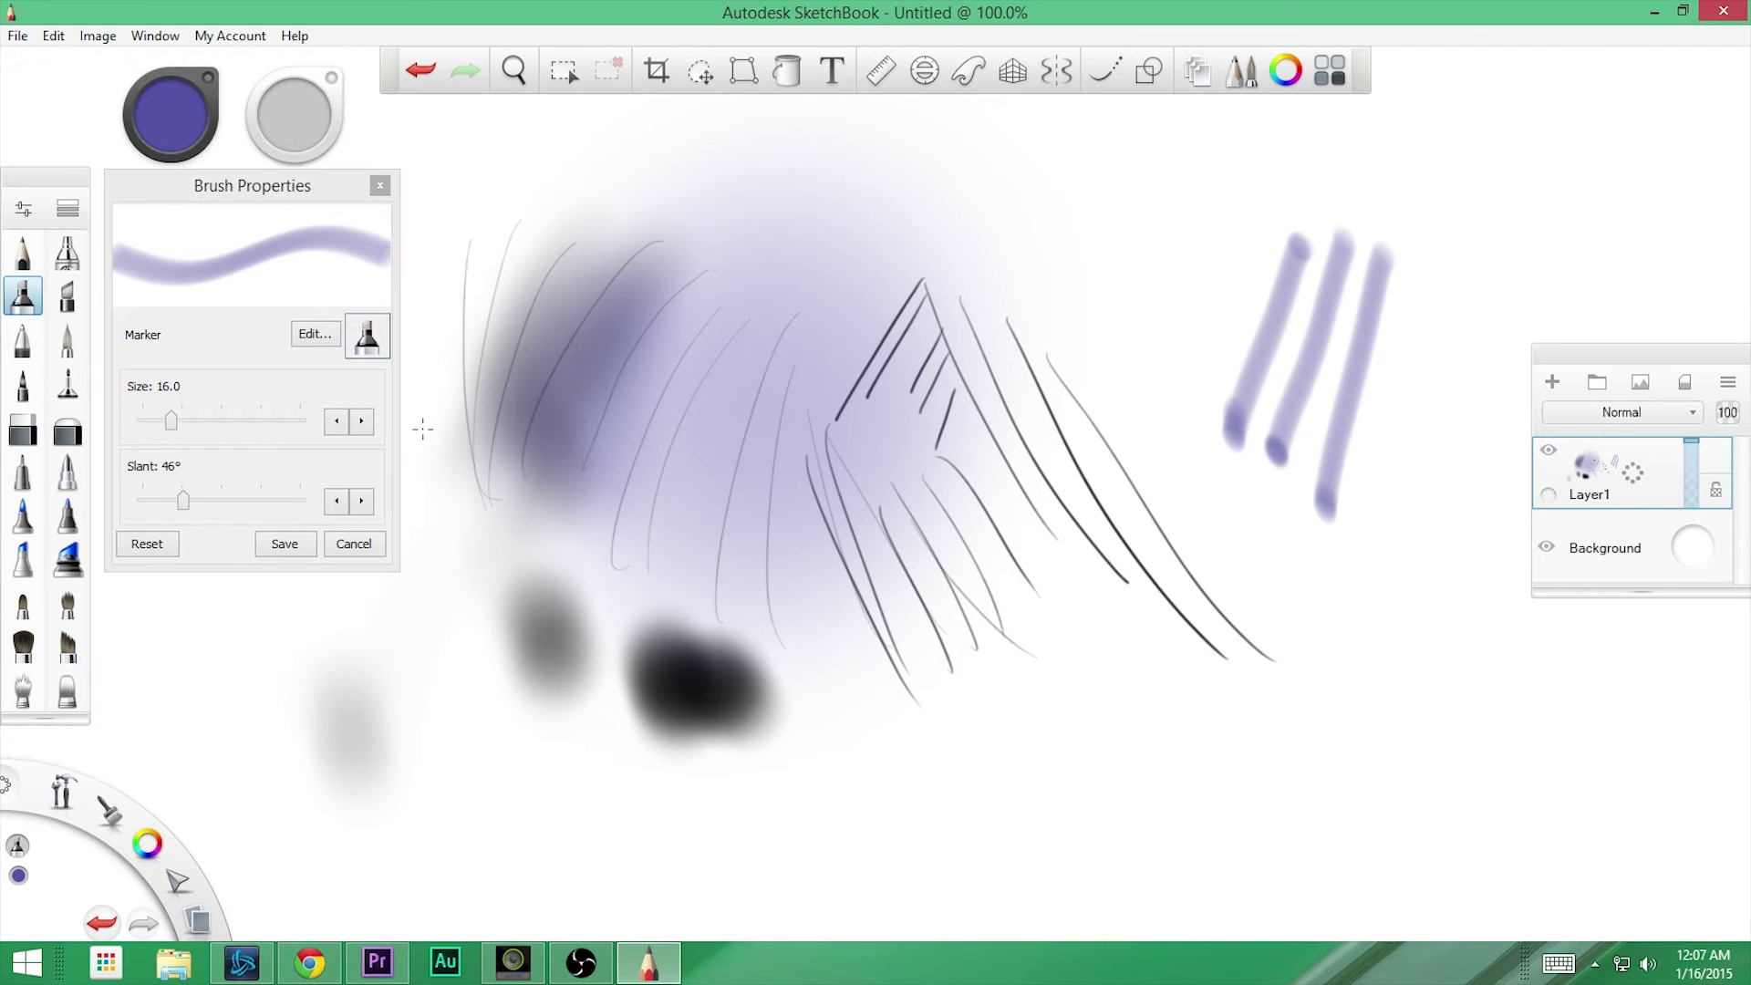
mouse_move(1240, 191)
left_mouse_down()
mouse_move(1135, 358)
mouse_move(1035, 342)
left_mouse_up()
mouse_move(1030, 164)
left_mouse_down()
mouse_move(1128, 262)
mouse_move(1186, 251)
left_mouse_up()
left_click_drag(1089, 137, 1212, 244)
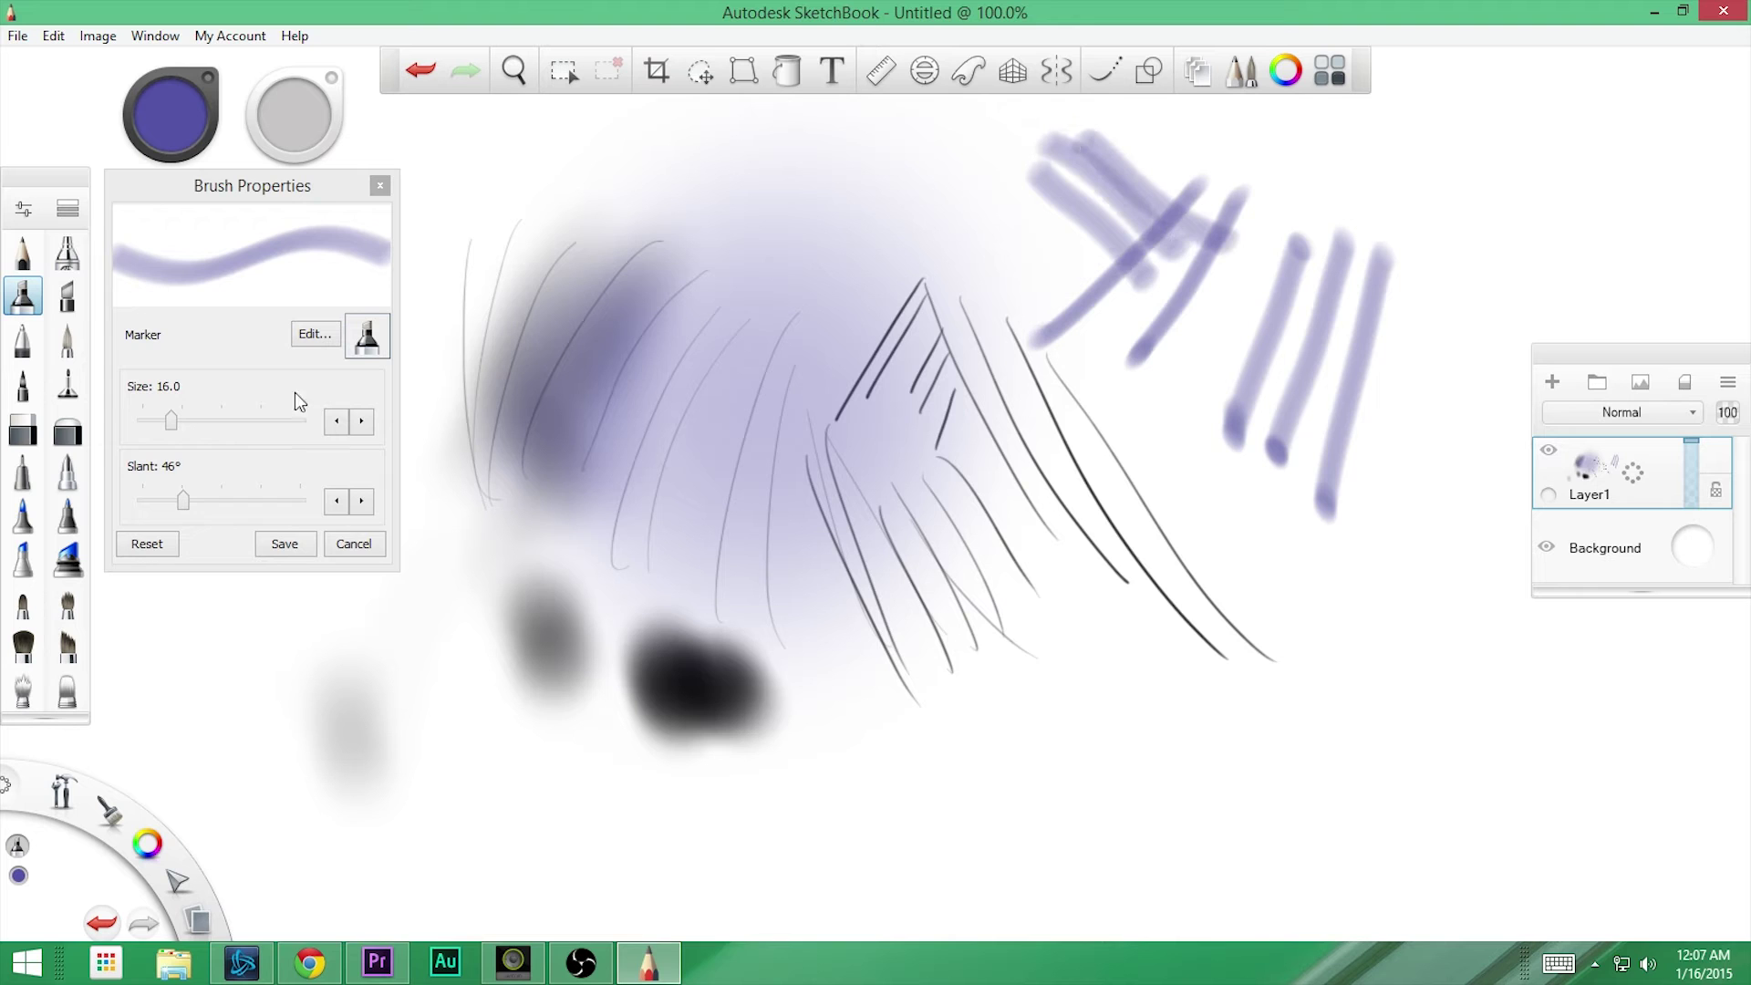
- Set the Marker size to 43.7, draw one thick stroke through the violet haze, and reset the brush
left_click_drag(168, 415, 226, 425)
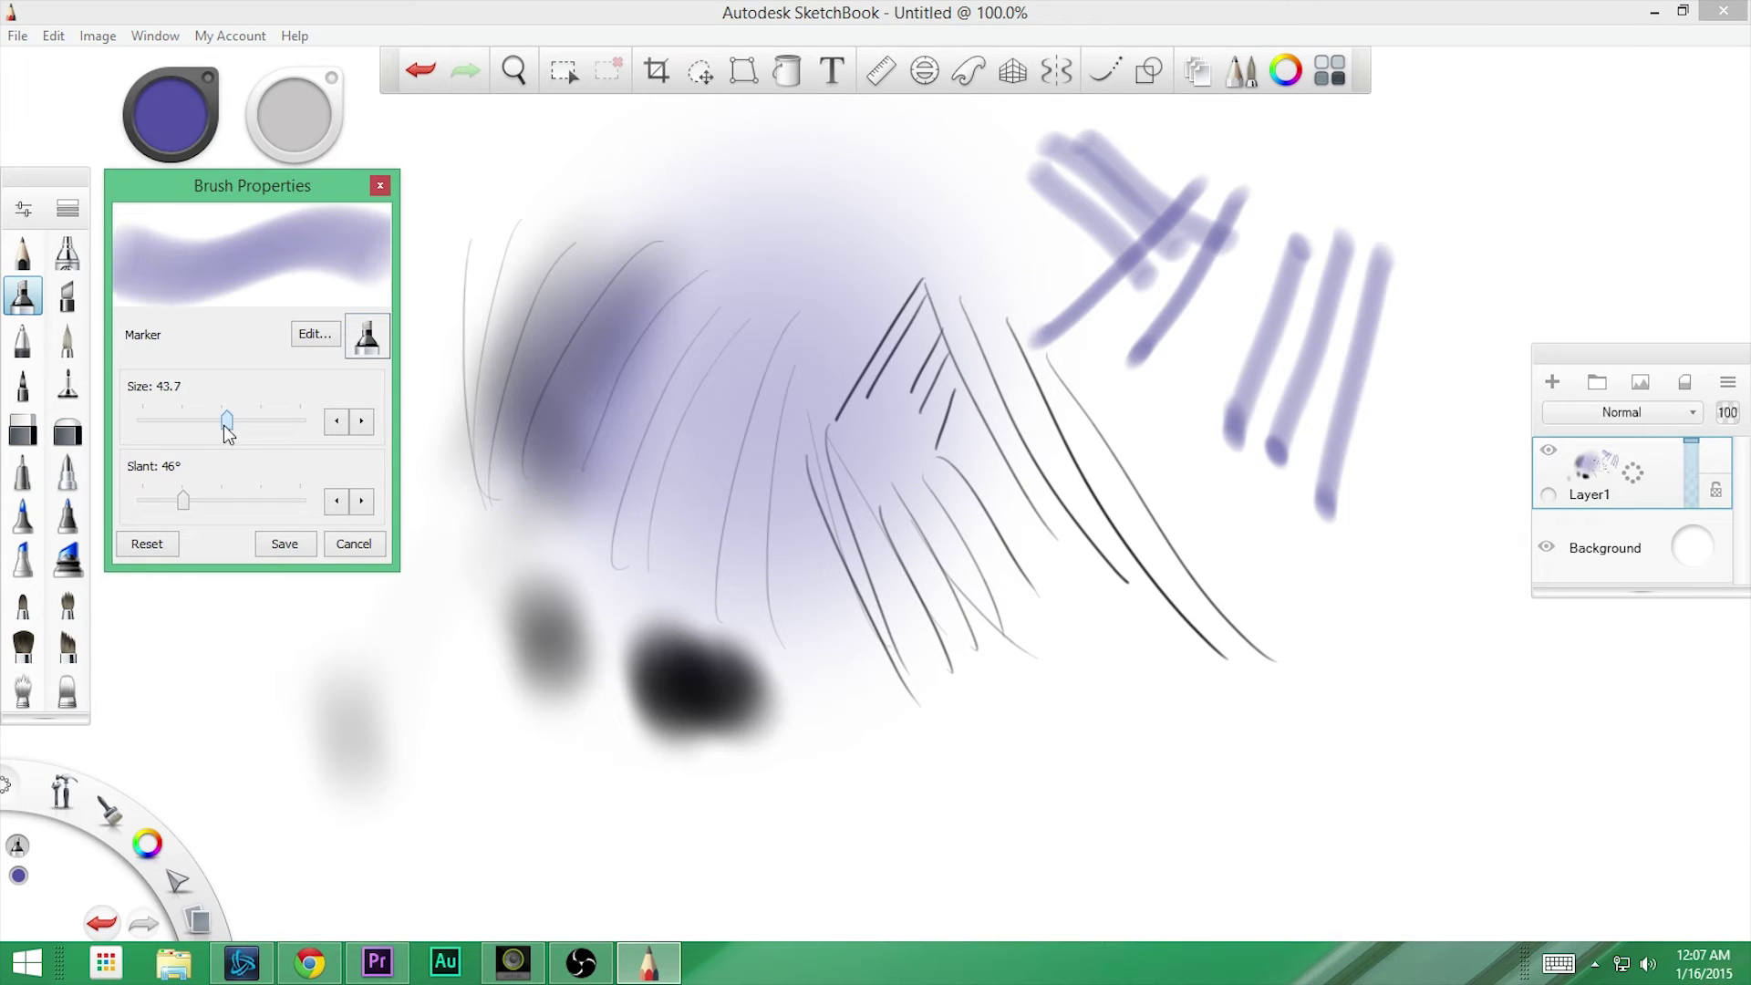
left_click_drag(805, 210, 907, 451)
left_click(146, 544)
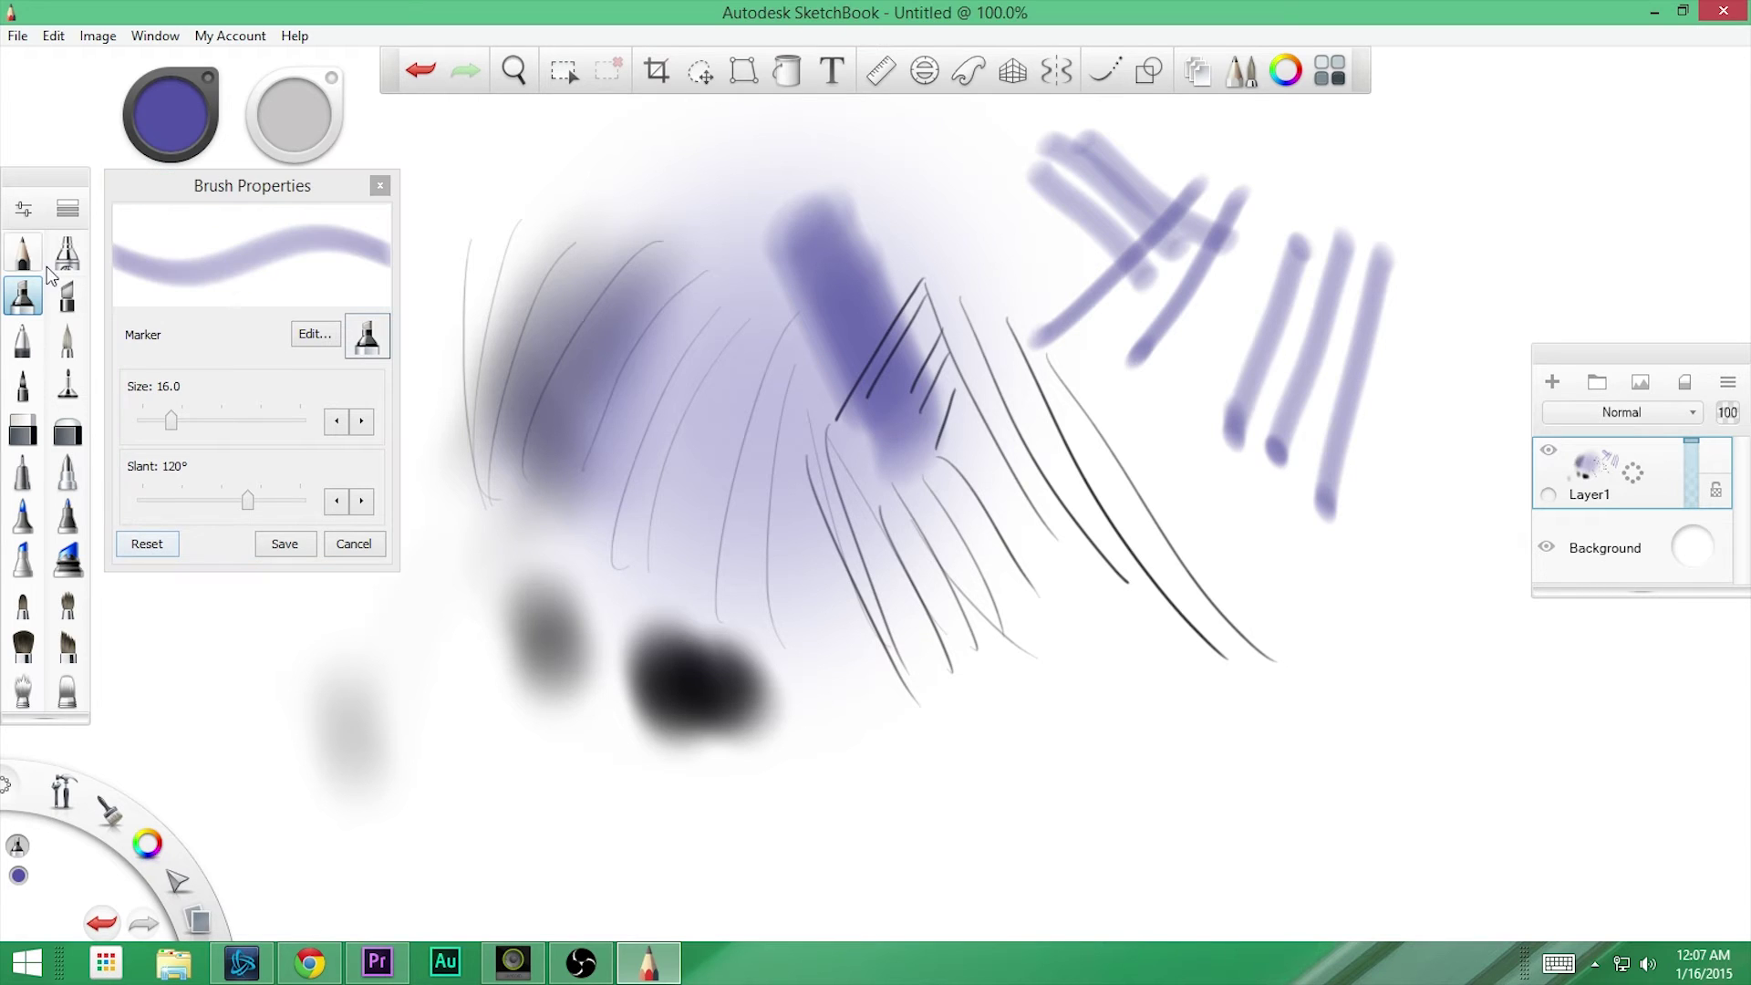
- Draw a thin Ballpoint Pen zigzag below the dark pencil lines, and a thicker one beside it at size 4.0
left_click(65, 297)
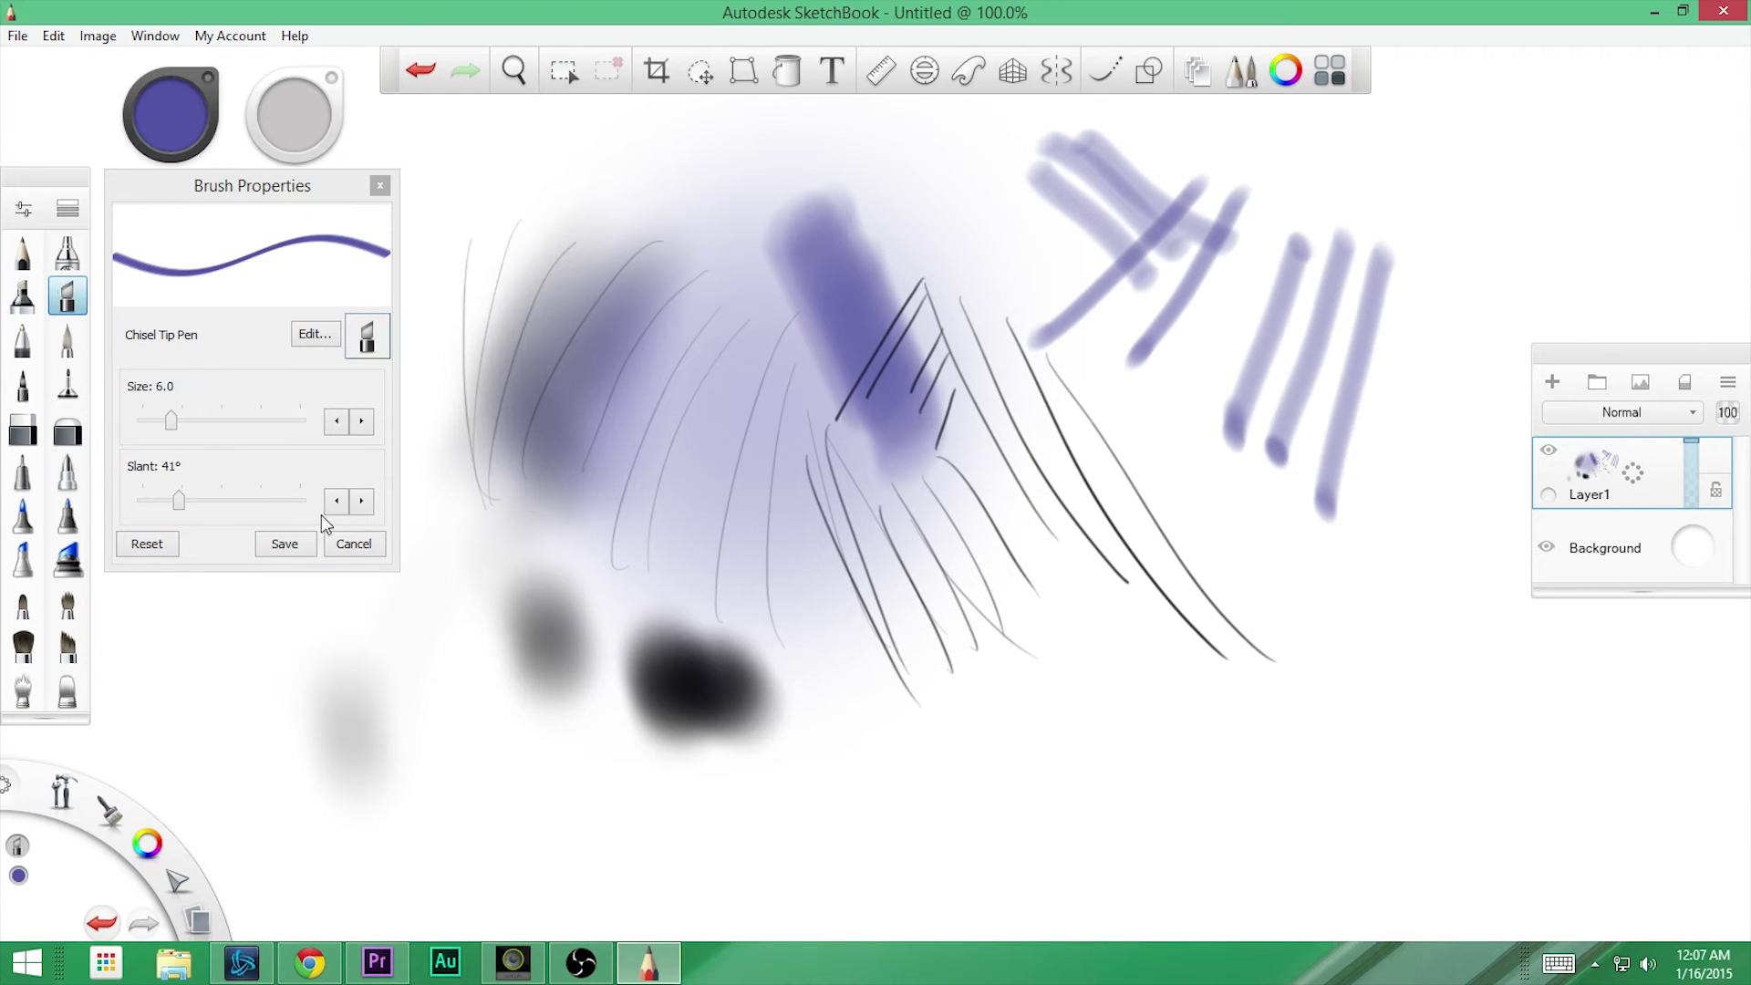
left_click(22, 342)
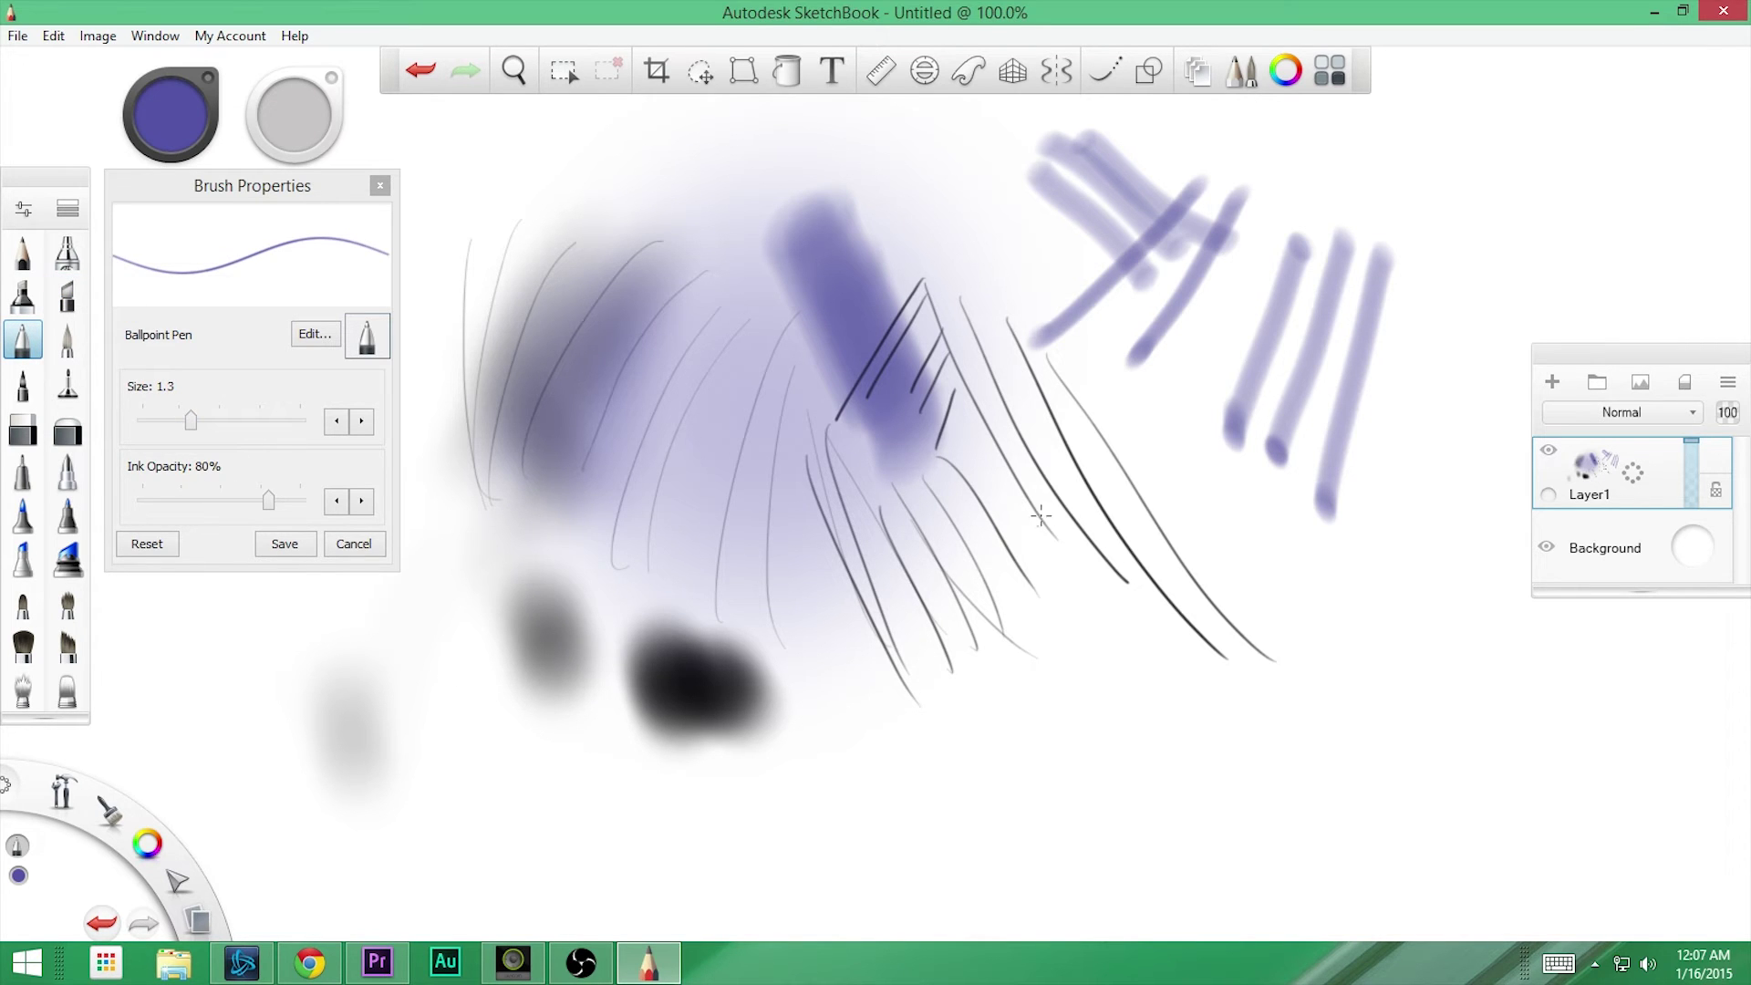
left_click_drag(1092, 622, 1118, 617)
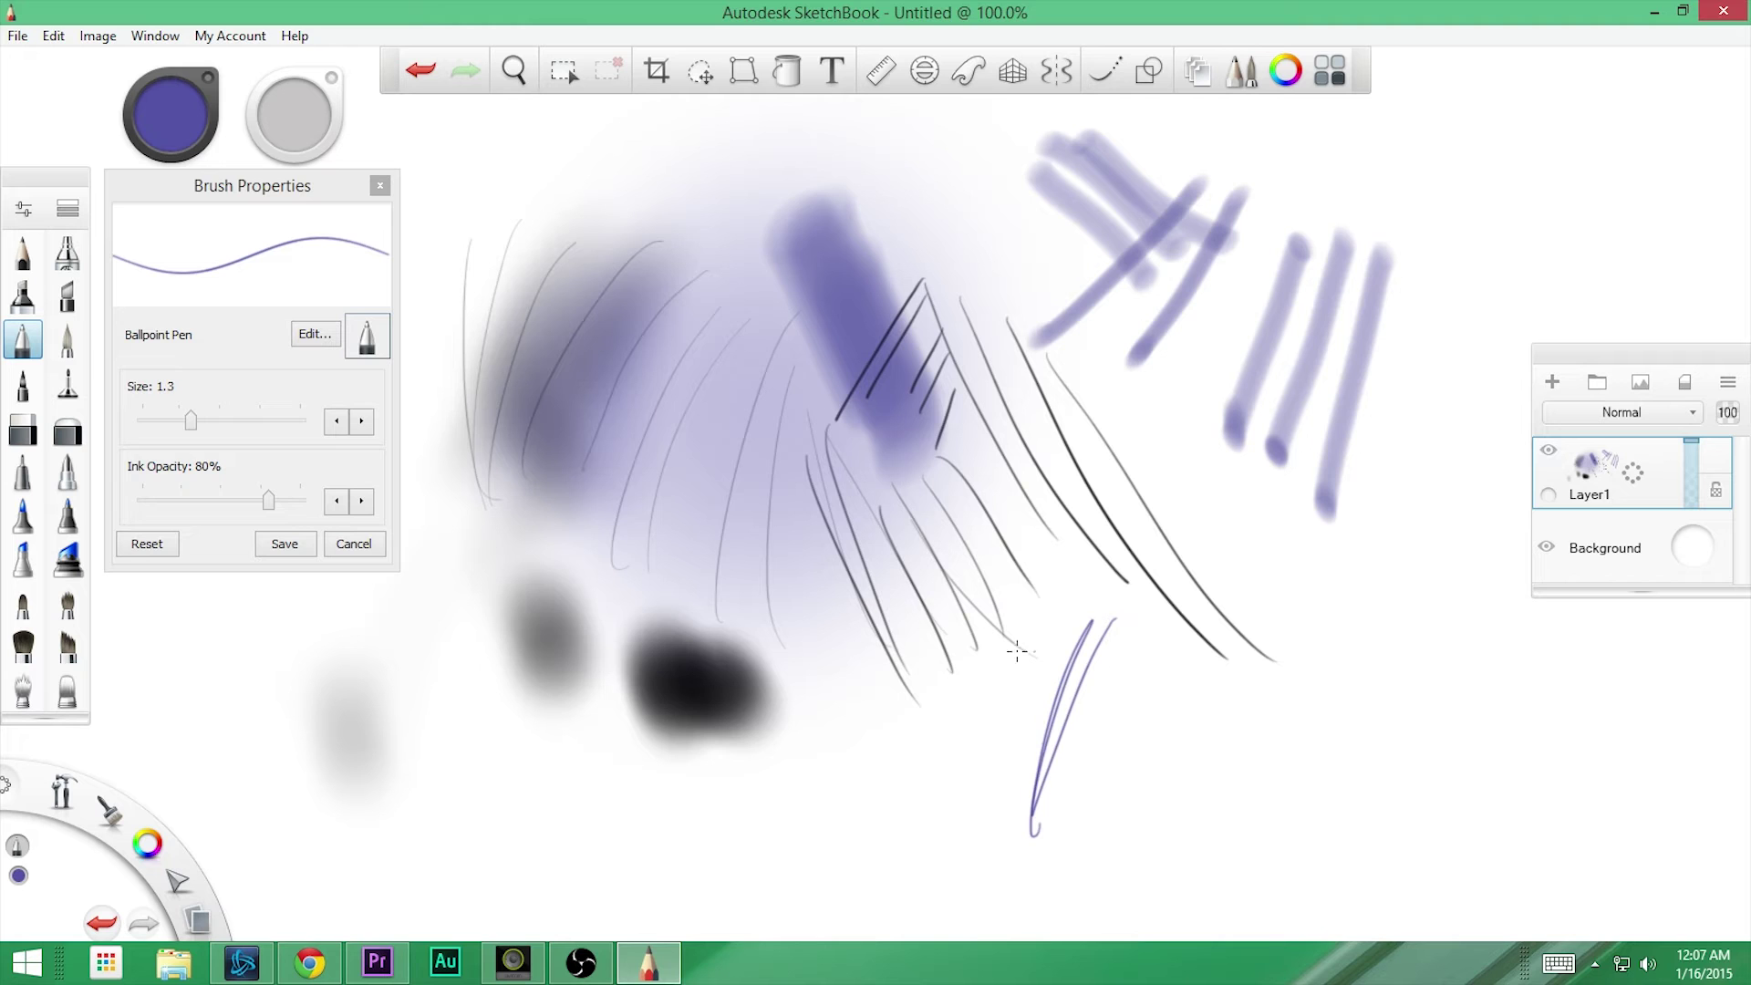
left_click_drag(190, 420, 300, 420)
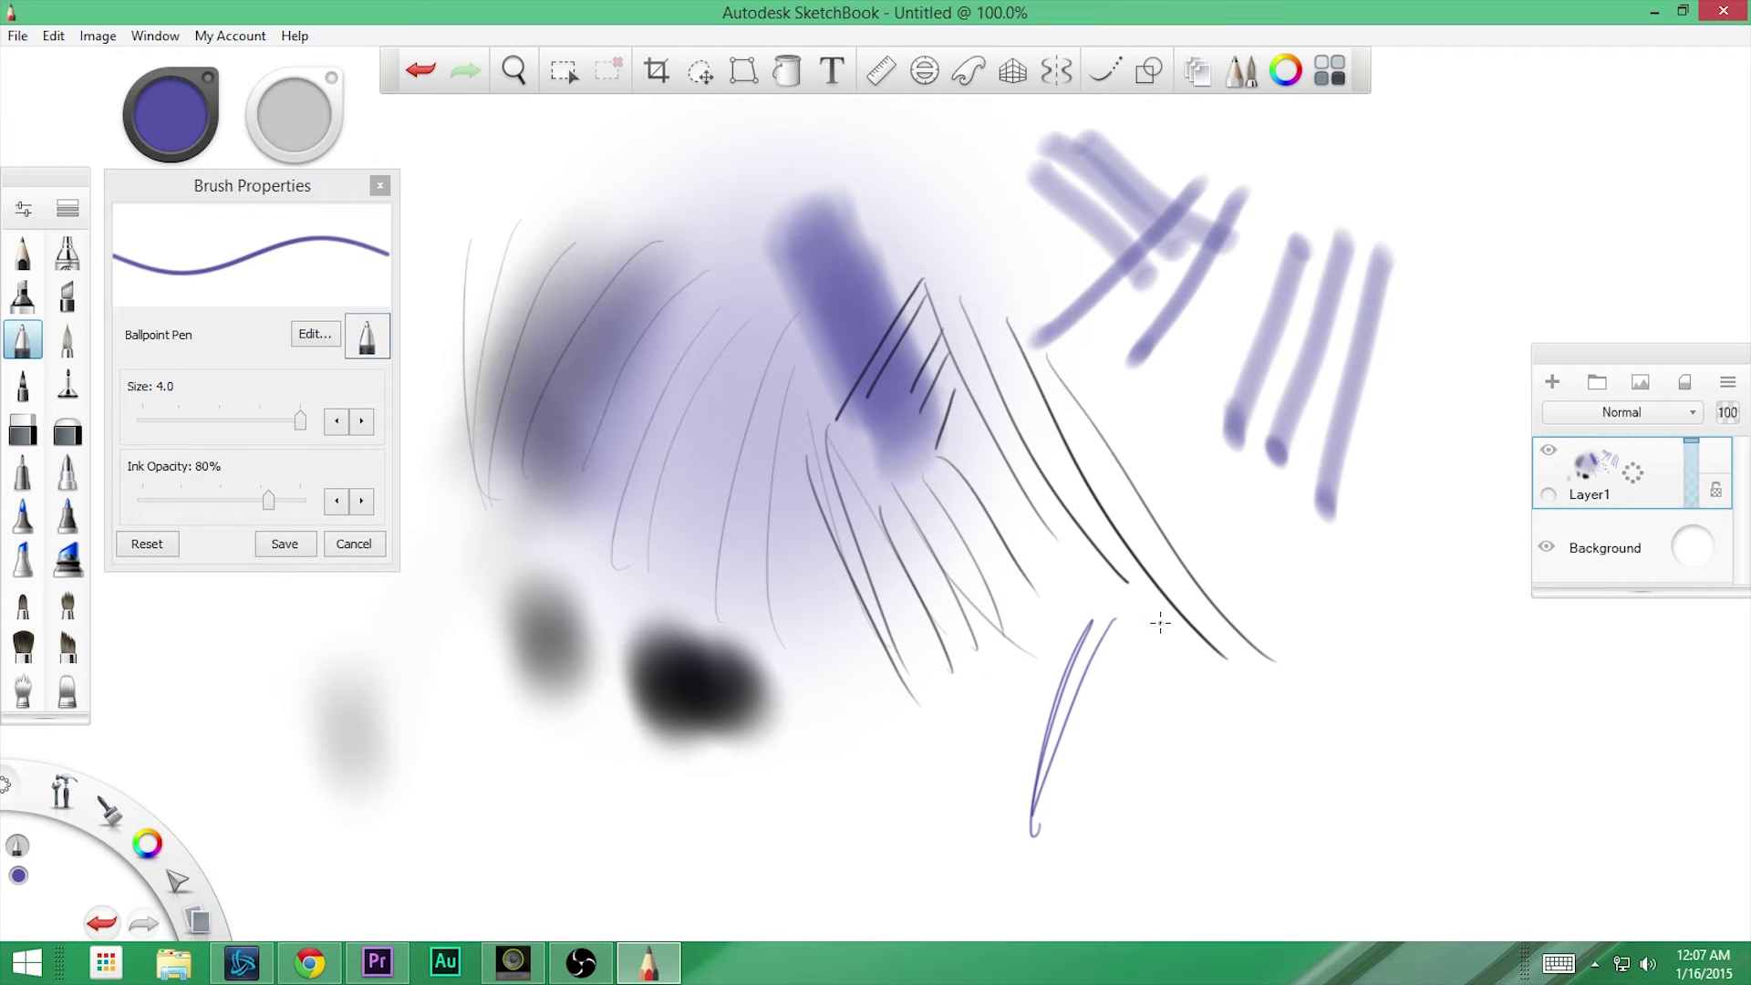
mouse_move(1133, 661)
left_mouse_down()
mouse_move(1146, 649)
mouse_move(1158, 834)
left_mouse_up()
- Lower the Ballpoint Pen's ink opacity to 4%, scribble beside the thick zigzag, and reset the pen
left_click_drag(272, 501, 301, 501)
left_click_drag(162, 495, 159, 496)
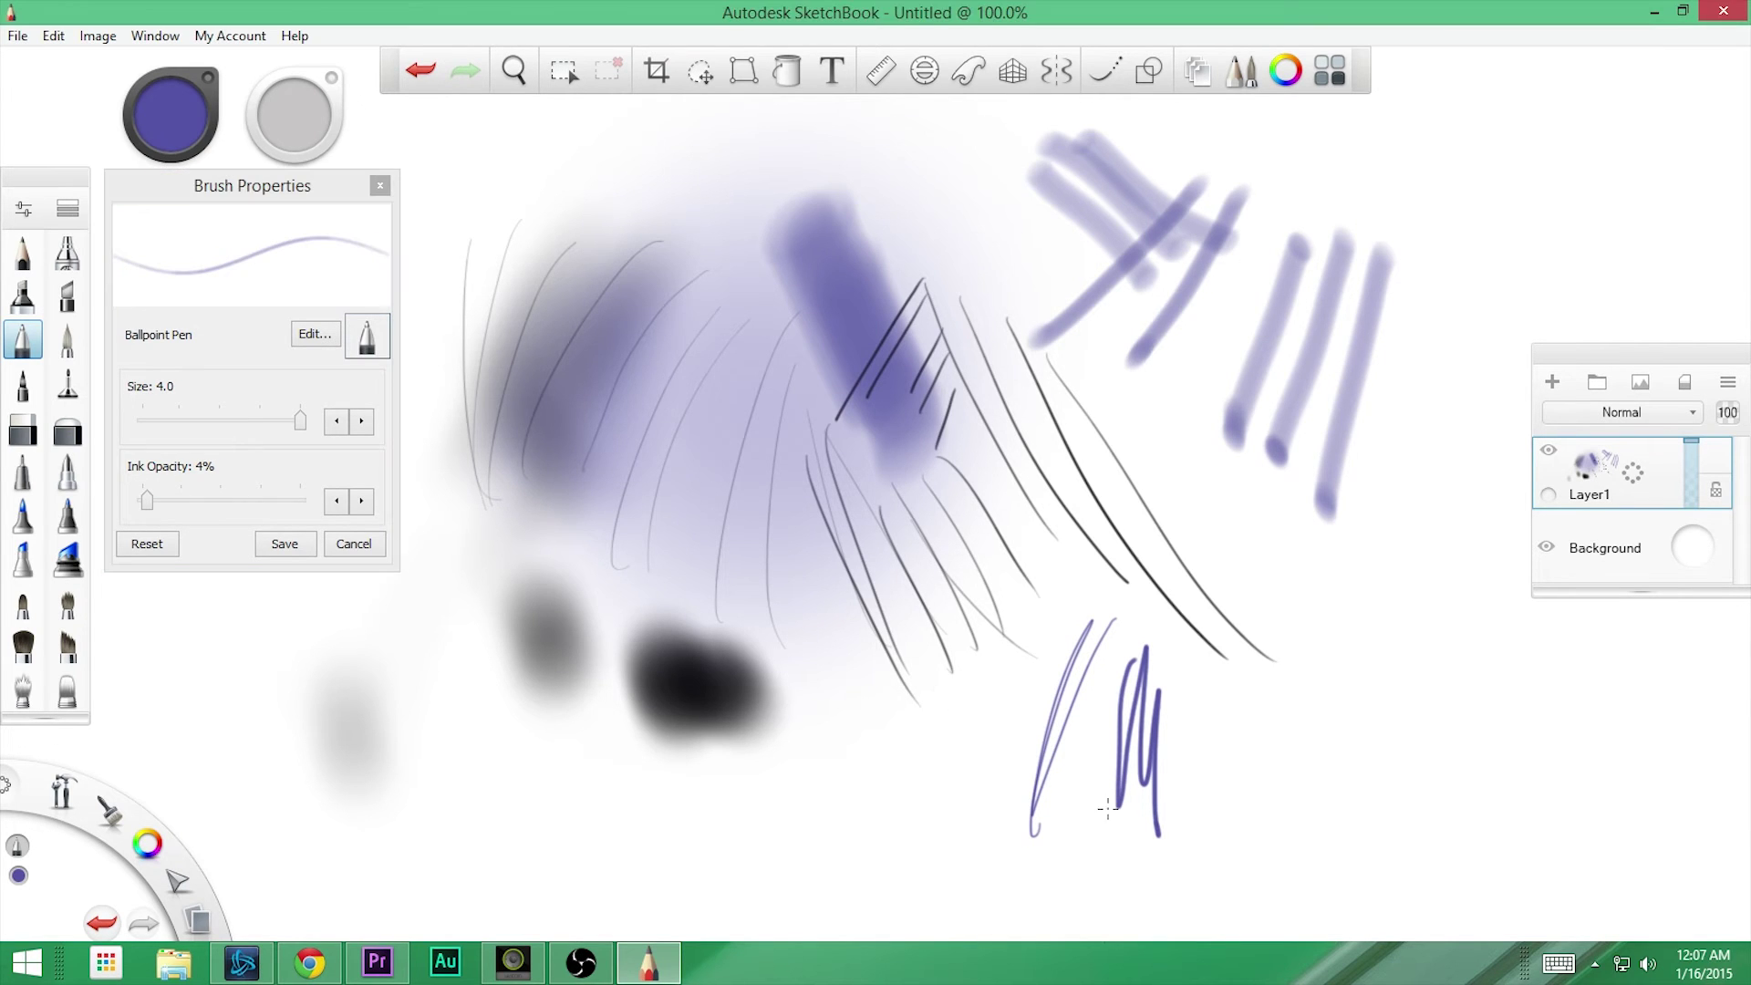
mouse_move(1234, 707)
left_mouse_down()
mouse_move(1251, 693)
mouse_move(1281, 721)
mouse_move(1258, 711)
mouse_move(1293, 665)
mouse_move(1163, 828)
left_mouse_up()
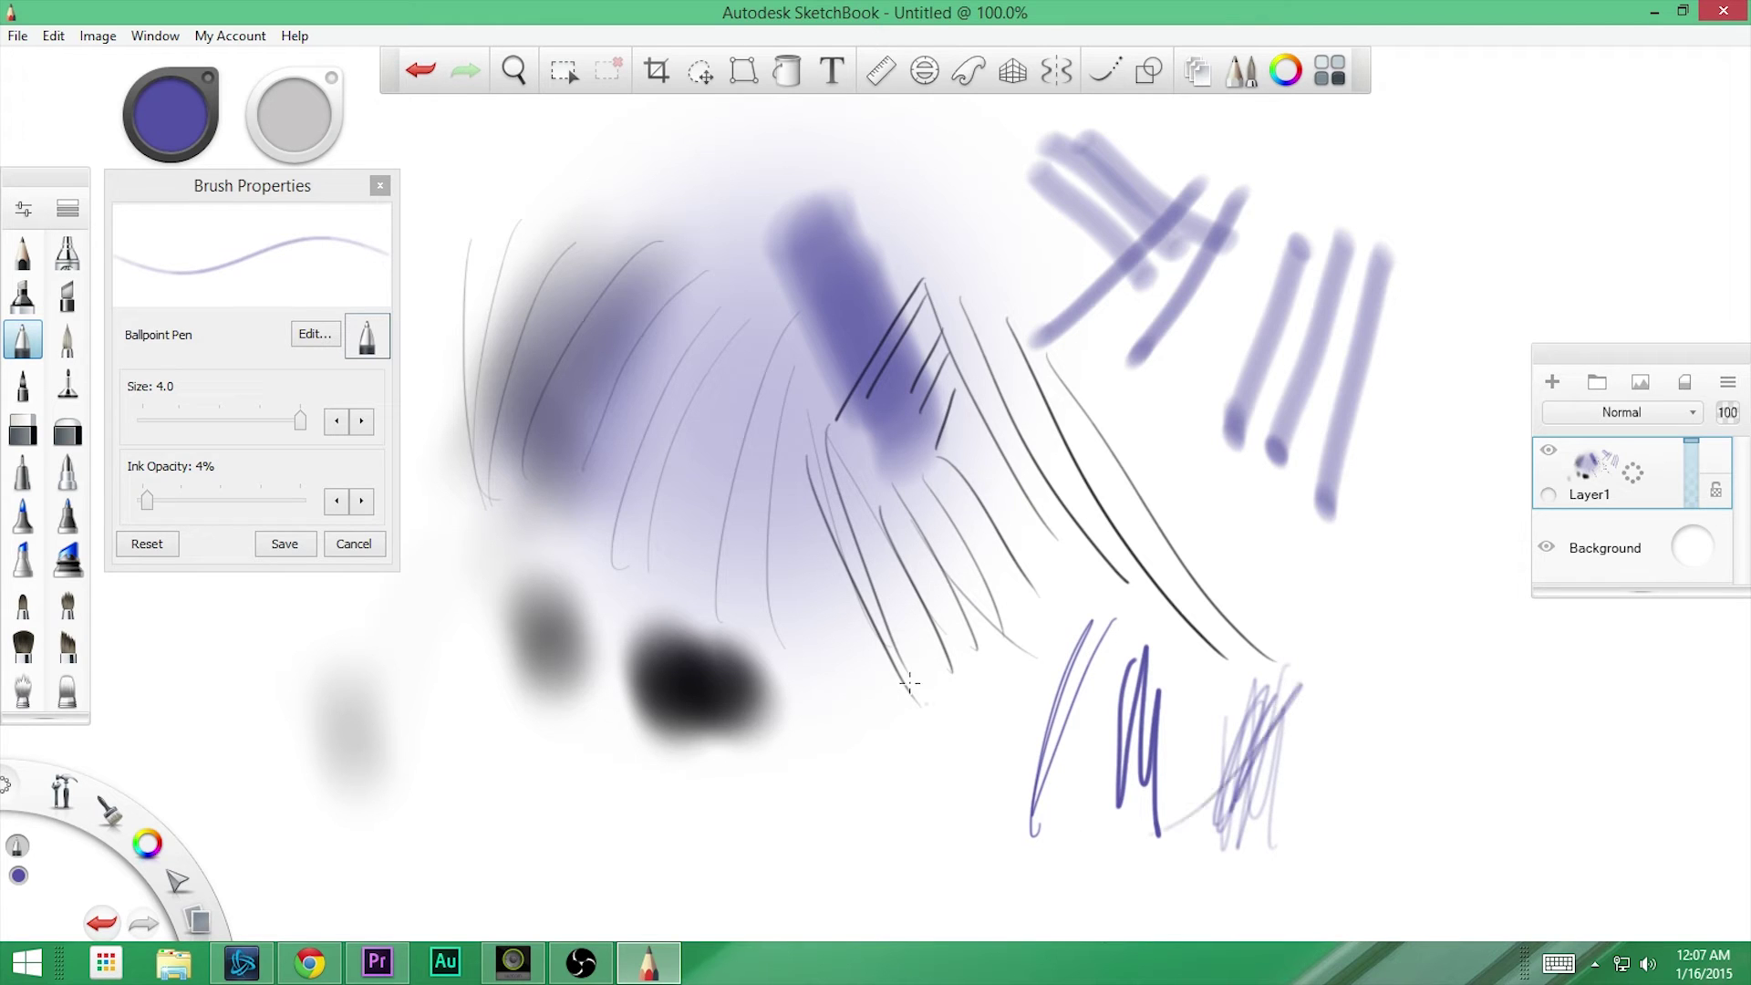
left_click(153, 552)
left_click(162, 545)
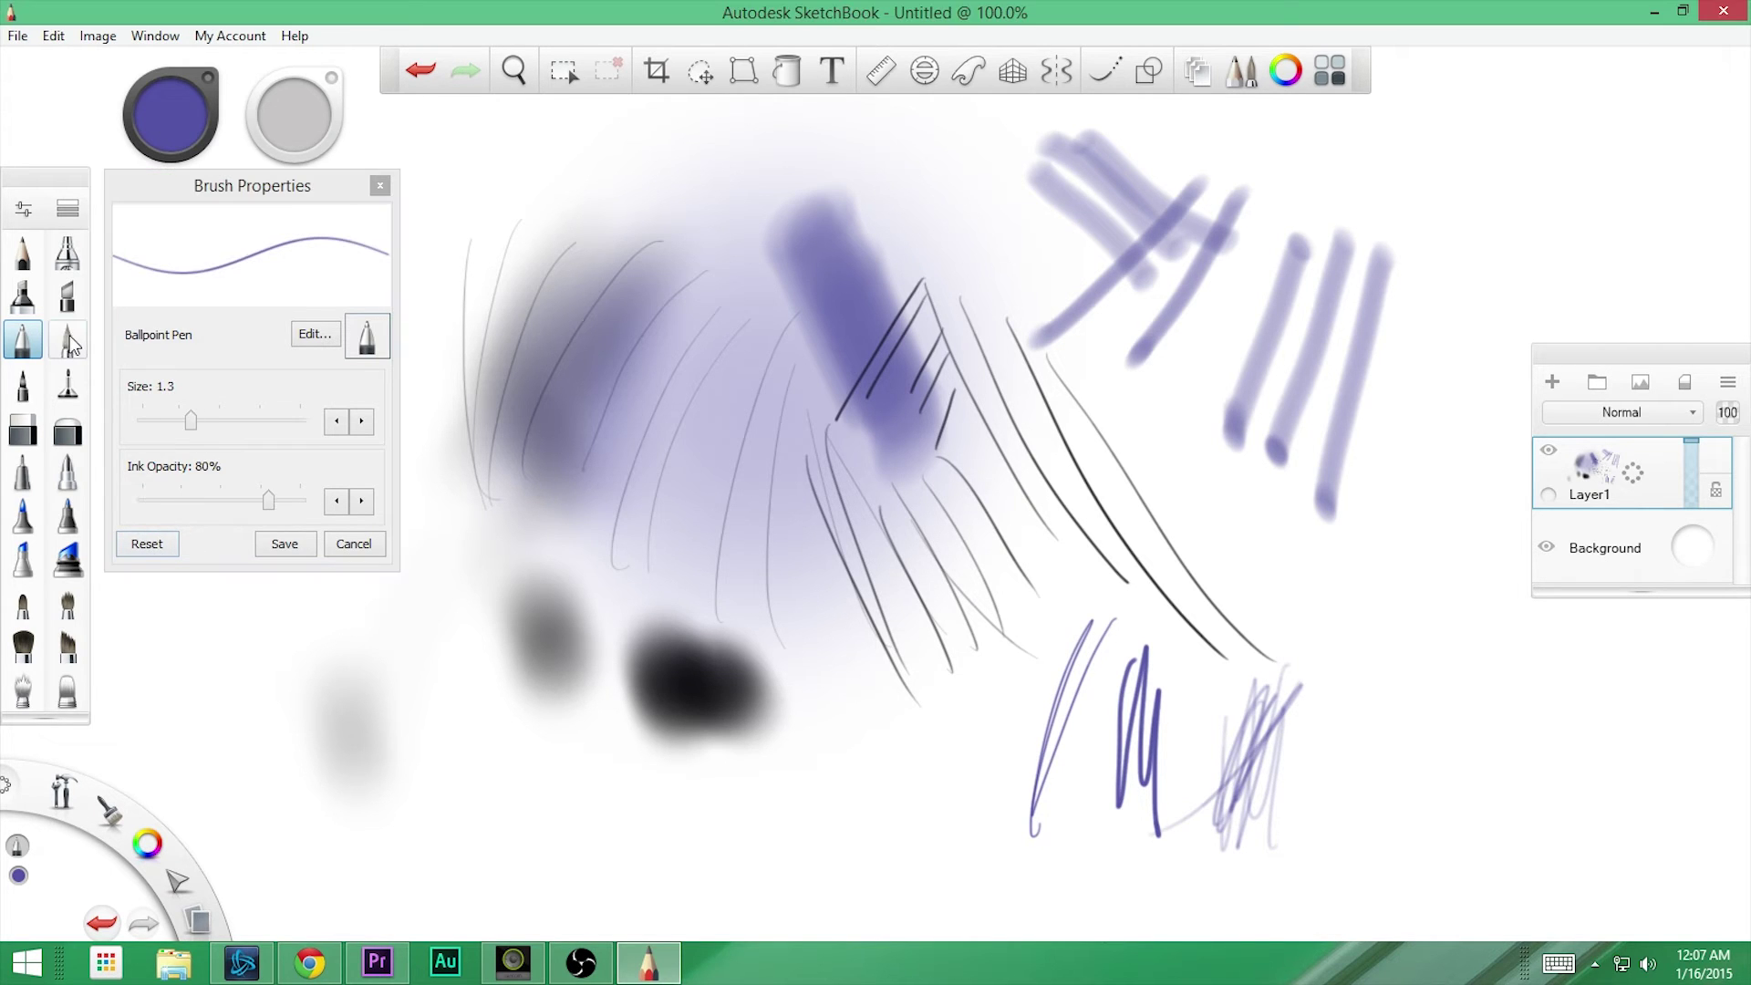
- Paint a small patch near the lower-left black spots and broad overlapping strokes over the marker lines with the Paintbrush
left_click(67, 344)
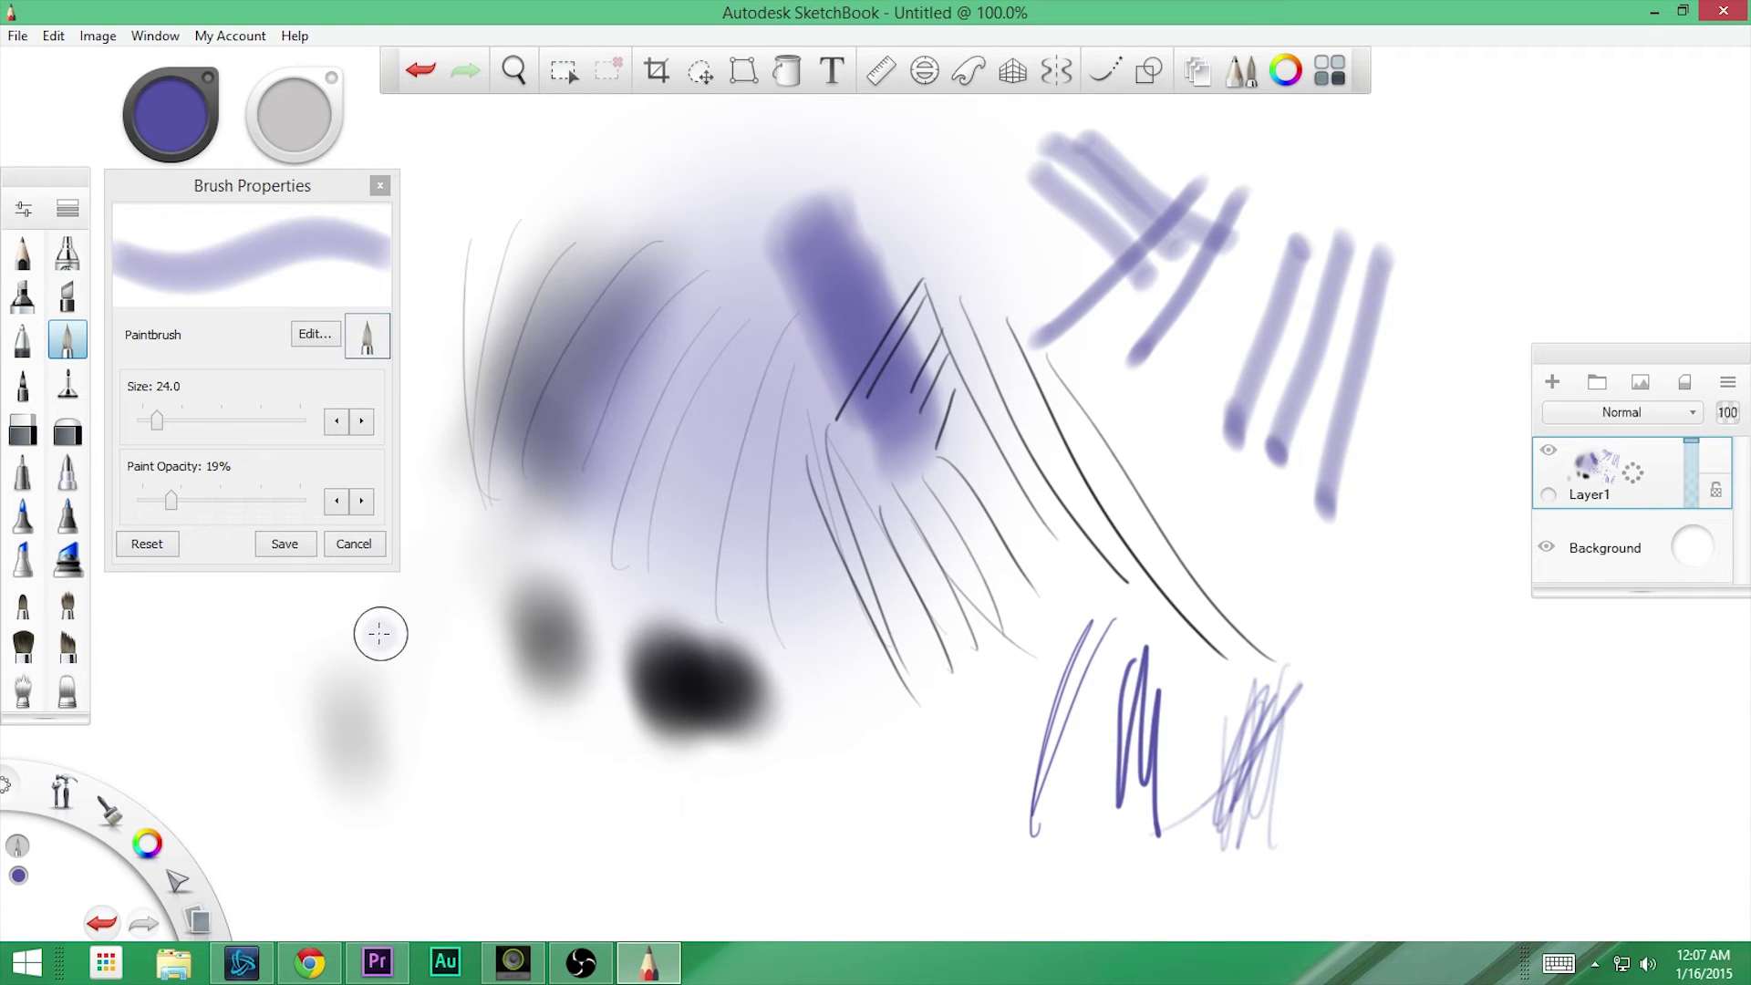
mouse_move(384, 628)
left_mouse_down()
mouse_move(446, 726)
mouse_move(388, 631)
mouse_move(509, 773)
mouse_move(406, 616)
mouse_move(460, 695)
mouse_move(410, 634)
mouse_move(406, 668)
mouse_move(446, 739)
mouse_move(380, 642)
mouse_move(389, 700)
left_mouse_up()
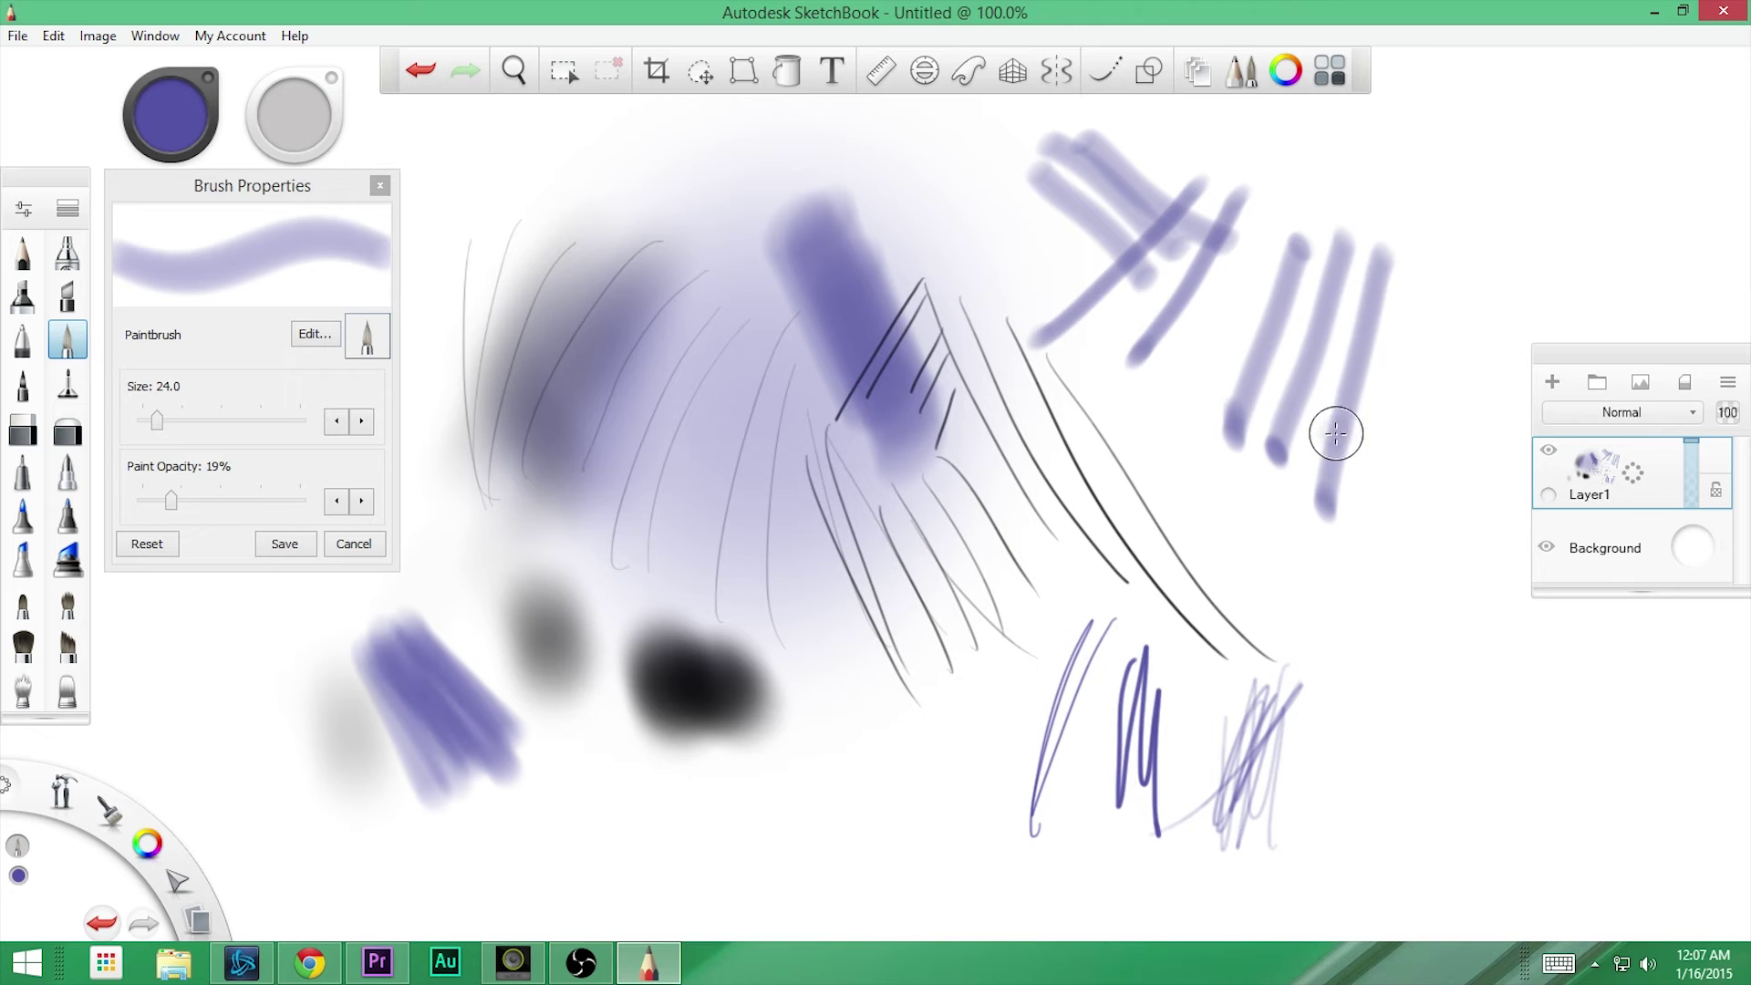
mouse_move(1423, 291)
left_mouse_down()
mouse_move(1259, 530)
mouse_move(1427, 309)
mouse_move(1350, 483)
mouse_move(1430, 311)
mouse_move(1425, 337)
mouse_move(1418, 309)
mouse_move(1395, 349)
mouse_move(1353, 610)
mouse_move(1398, 290)
mouse_move(1238, 474)
mouse_move(1392, 294)
mouse_move(1384, 338)
mouse_move(1420, 291)
mouse_move(1330, 363)
mouse_move(1393, 321)
mouse_move(1376, 369)
mouse_move(1393, 313)
mouse_move(1327, 375)
mouse_move(1268, 664)
mouse_move(1369, 361)
mouse_move(1288, 723)
mouse_move(1378, 381)
mouse_move(1332, 570)
mouse_move(1355, 367)
mouse_move(1307, 667)
mouse_move(1334, 417)
mouse_move(1406, 314)
mouse_move(1108, 515)
mouse_move(1375, 308)
mouse_move(1411, 309)
mouse_move(1292, 337)
mouse_move(1355, 319)
mouse_move(994, 506)
left_mouse_up()
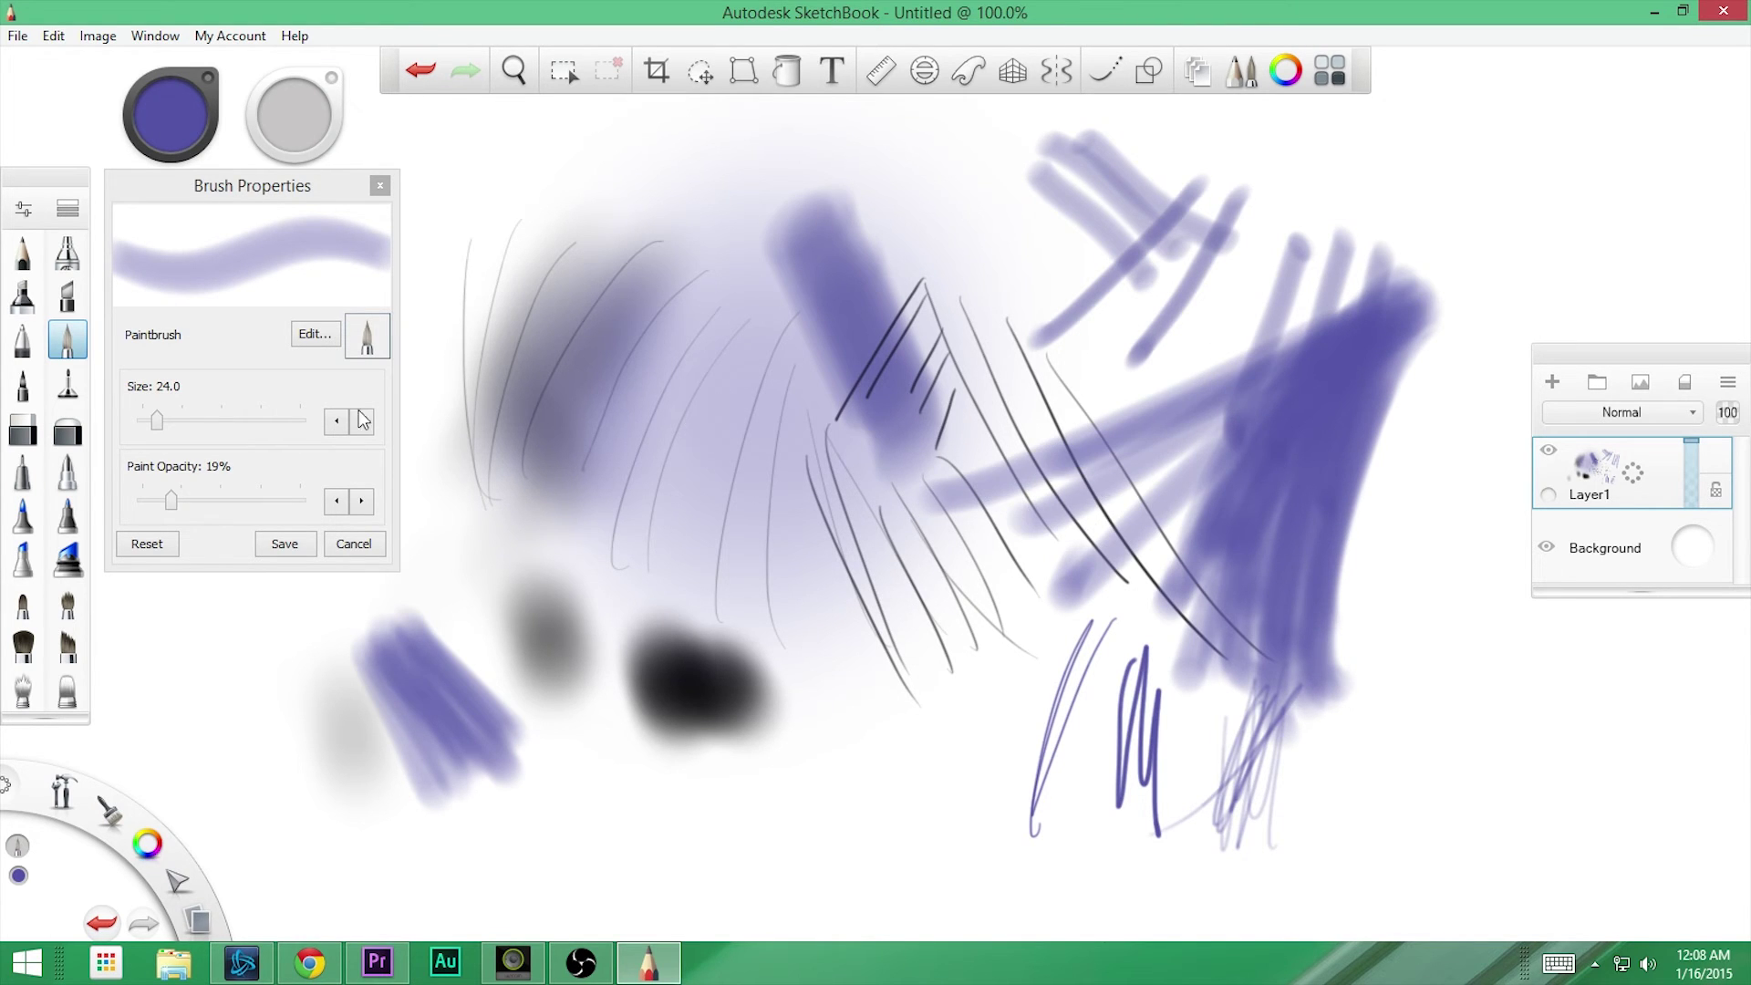
- Draw a diagonal Felt Tip Pen line in the canvas's lower-left area, and a wider parallel one at size 20.0
left_click(23, 394)
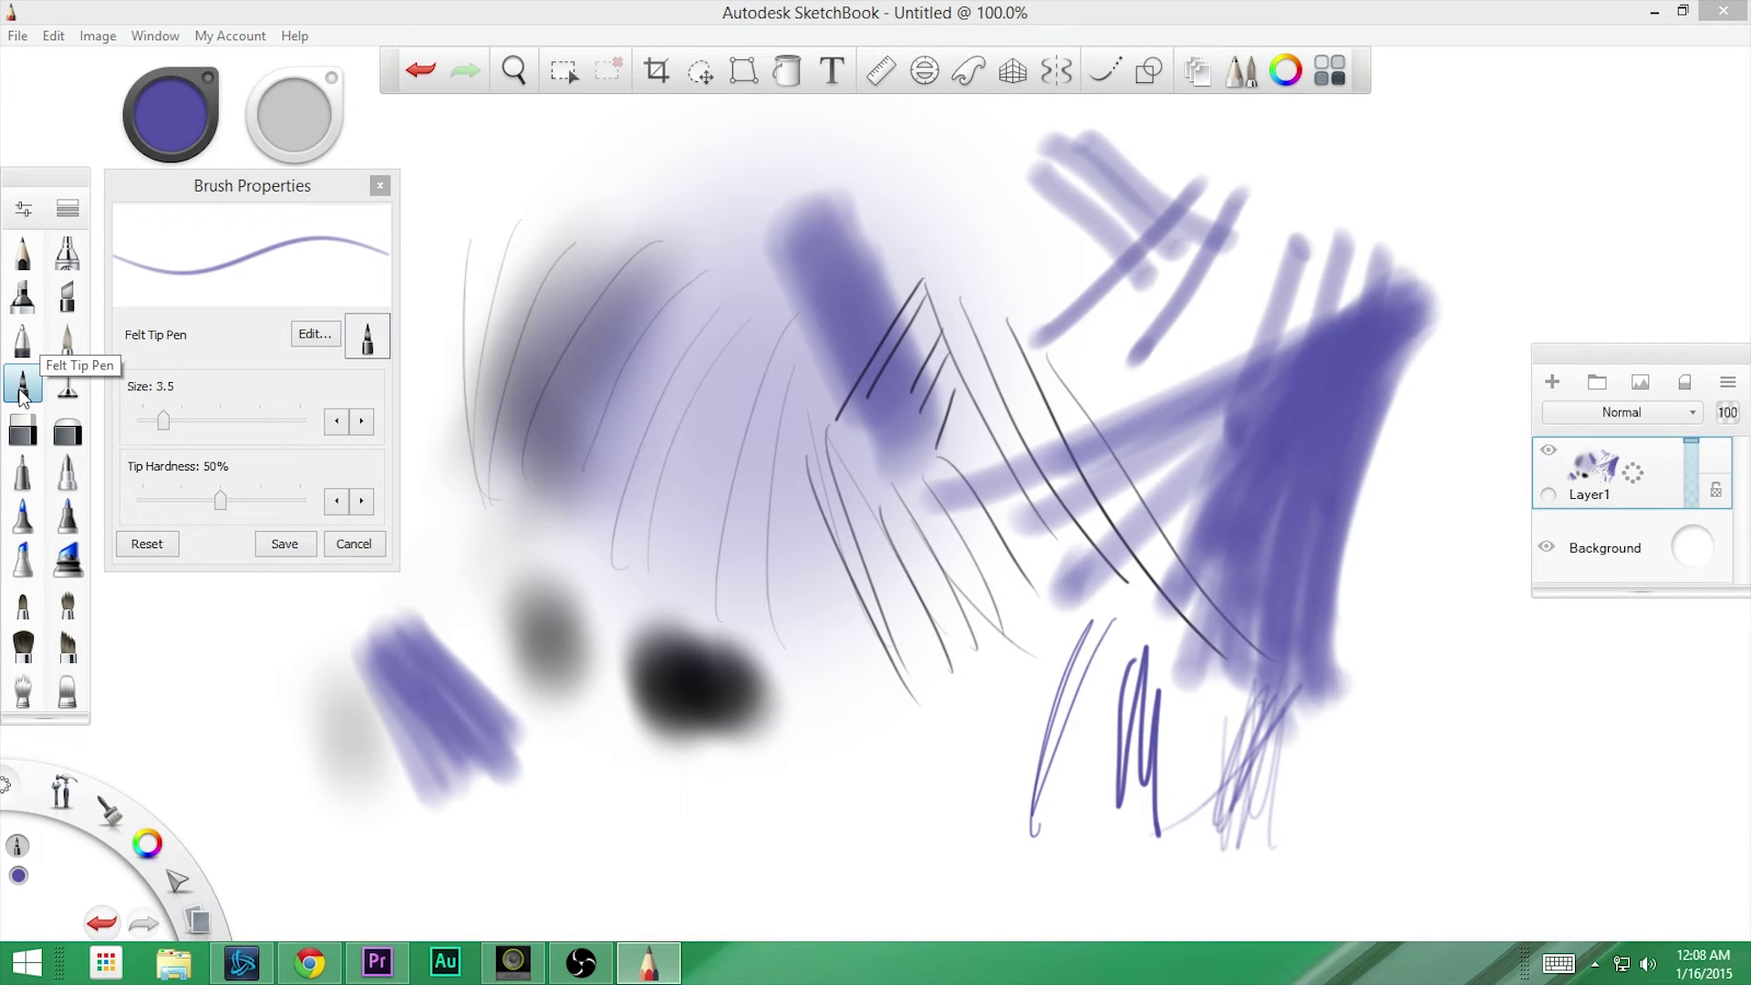
left_click_drag(168, 643, 290, 800)
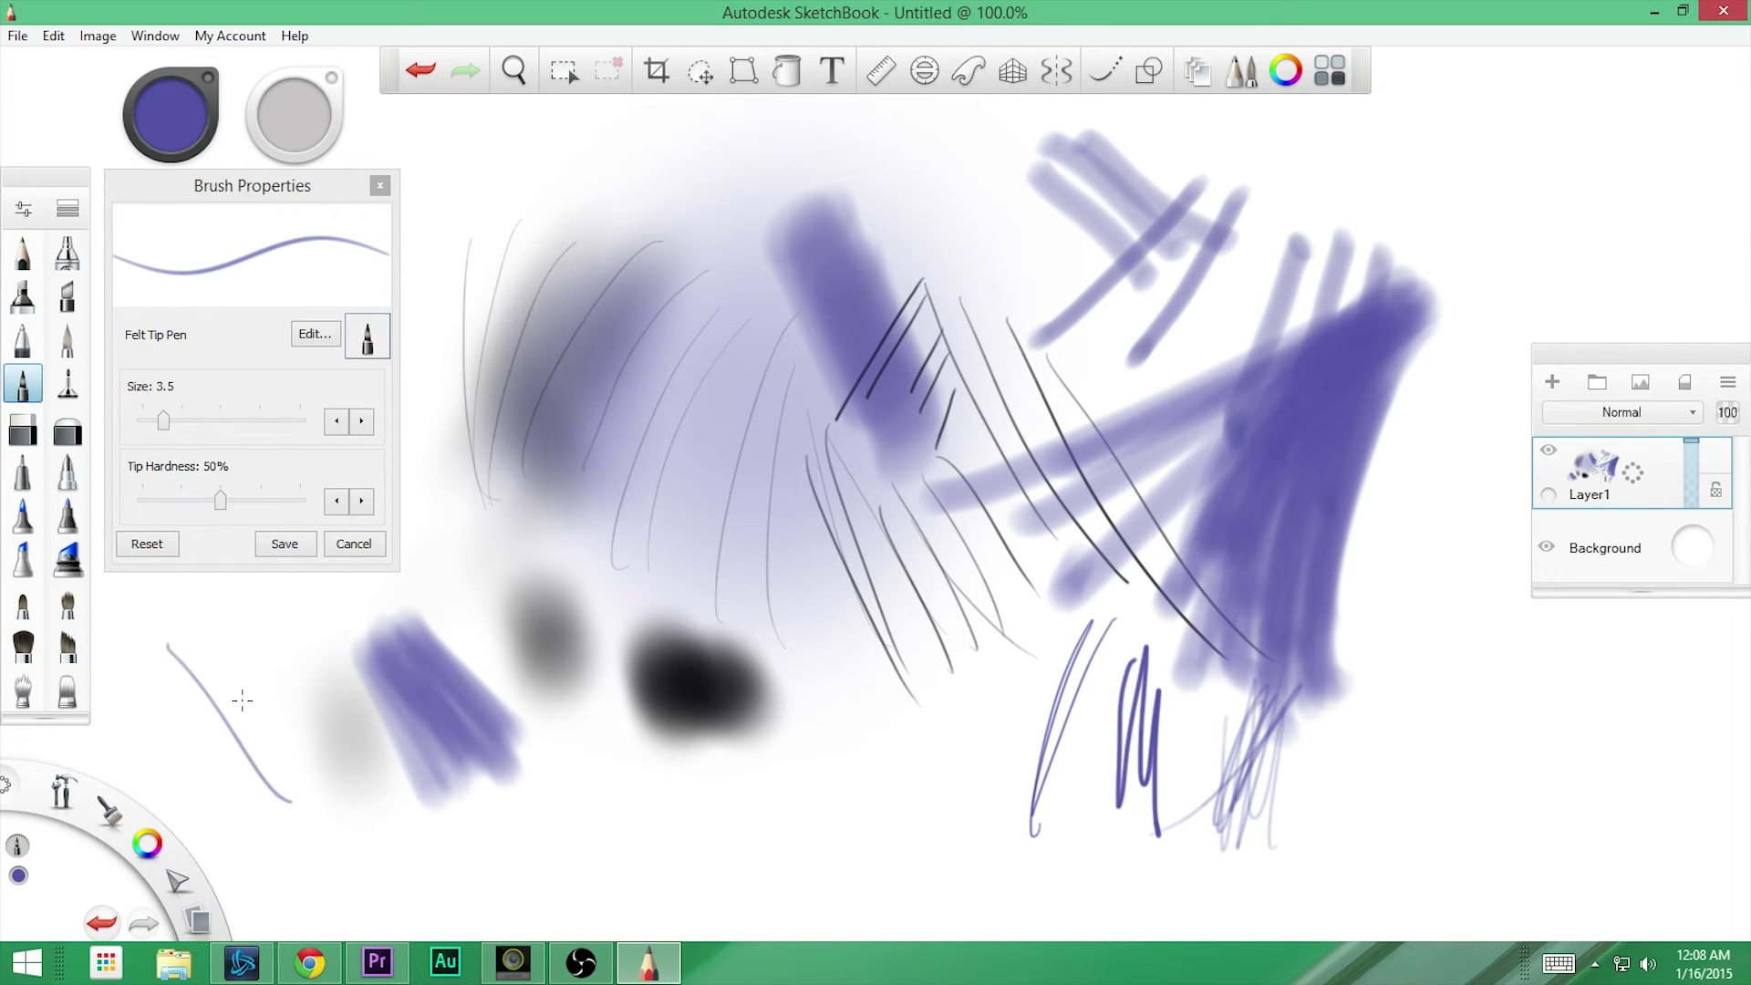
left_click_drag(153, 421, 301, 420)
left_click_drag(206, 602, 337, 758)
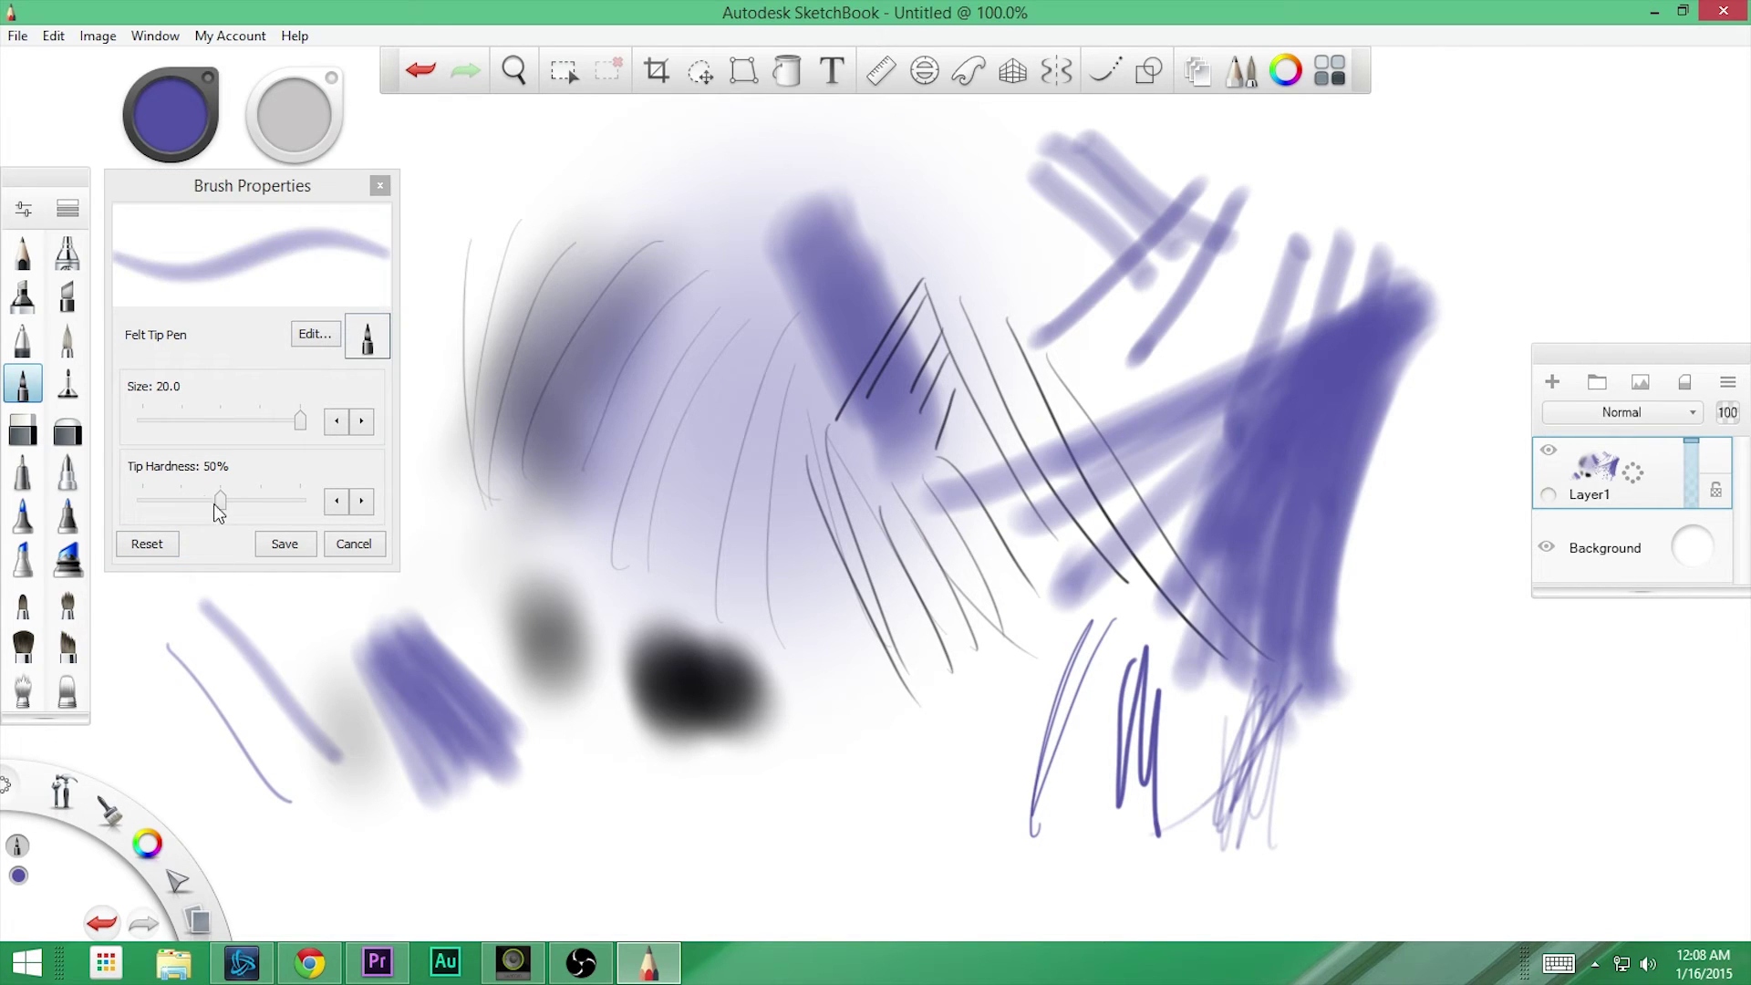
- Draw a diagonal Felt Tip Pen line at 100% tip hardness beside the lower-left lines, and another at 5%
left_click_drag(219, 501, 300, 501)
left_click_drag(125, 628, 299, 798)
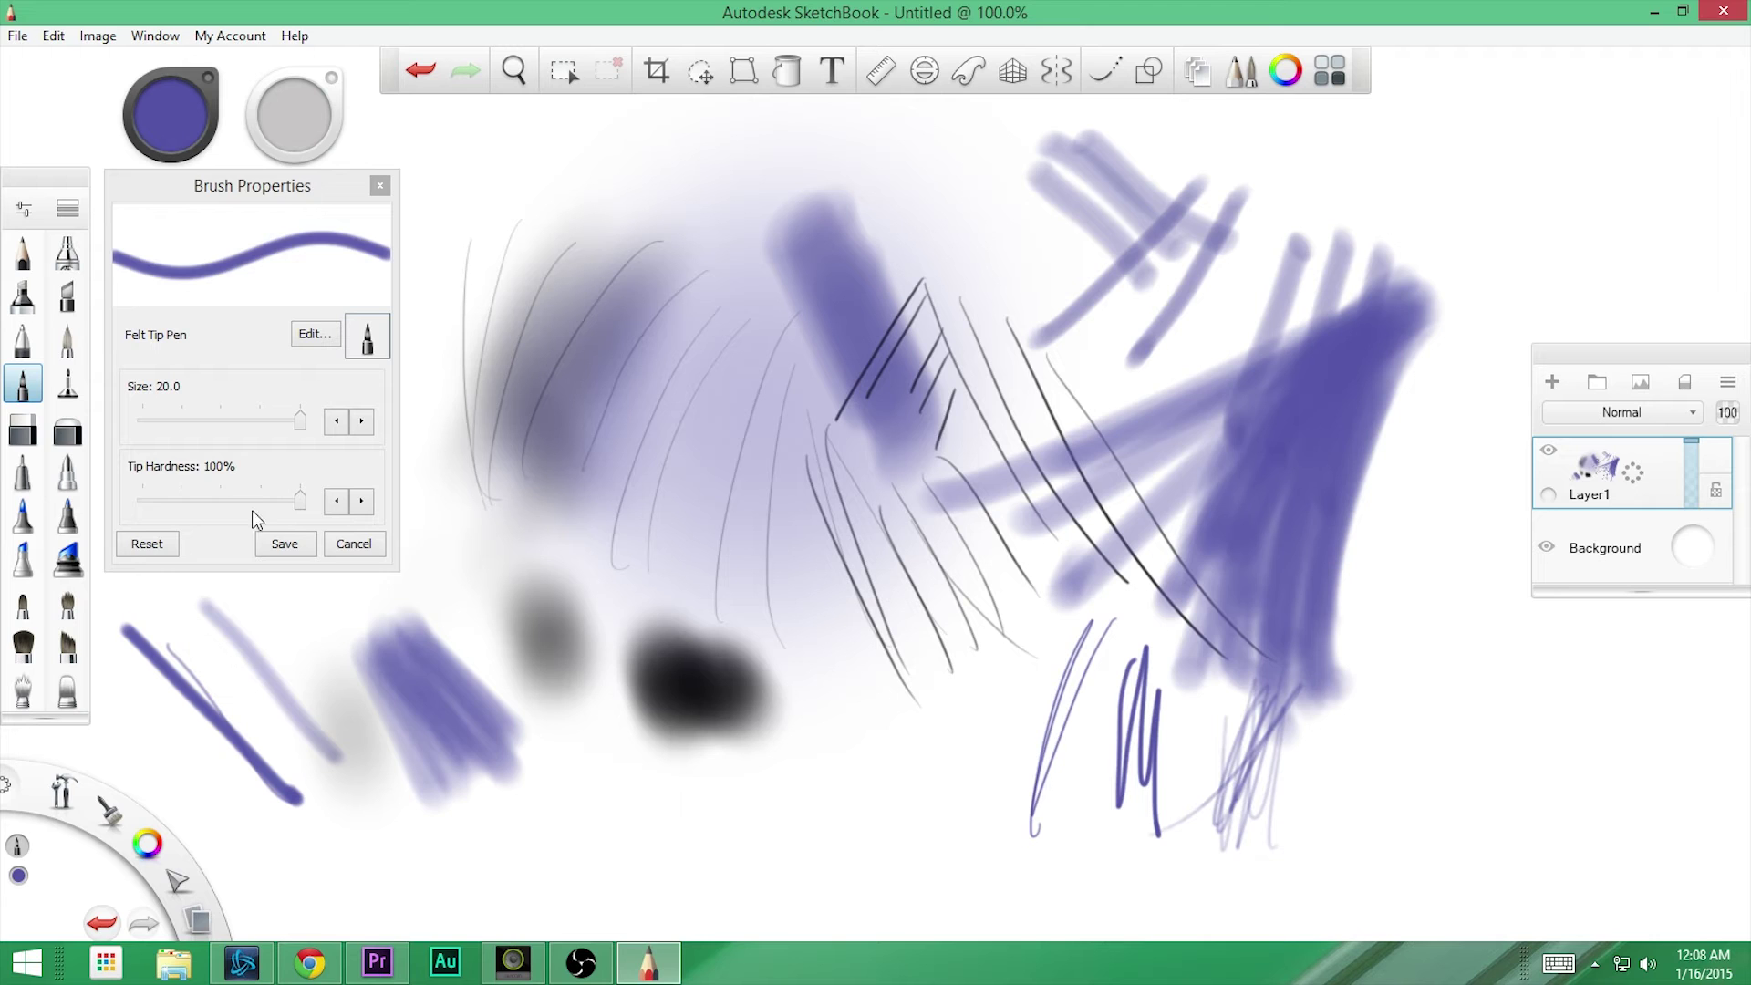
left_click_drag(300, 501, 170, 505)
left_click_drag(166, 624, 313, 777)
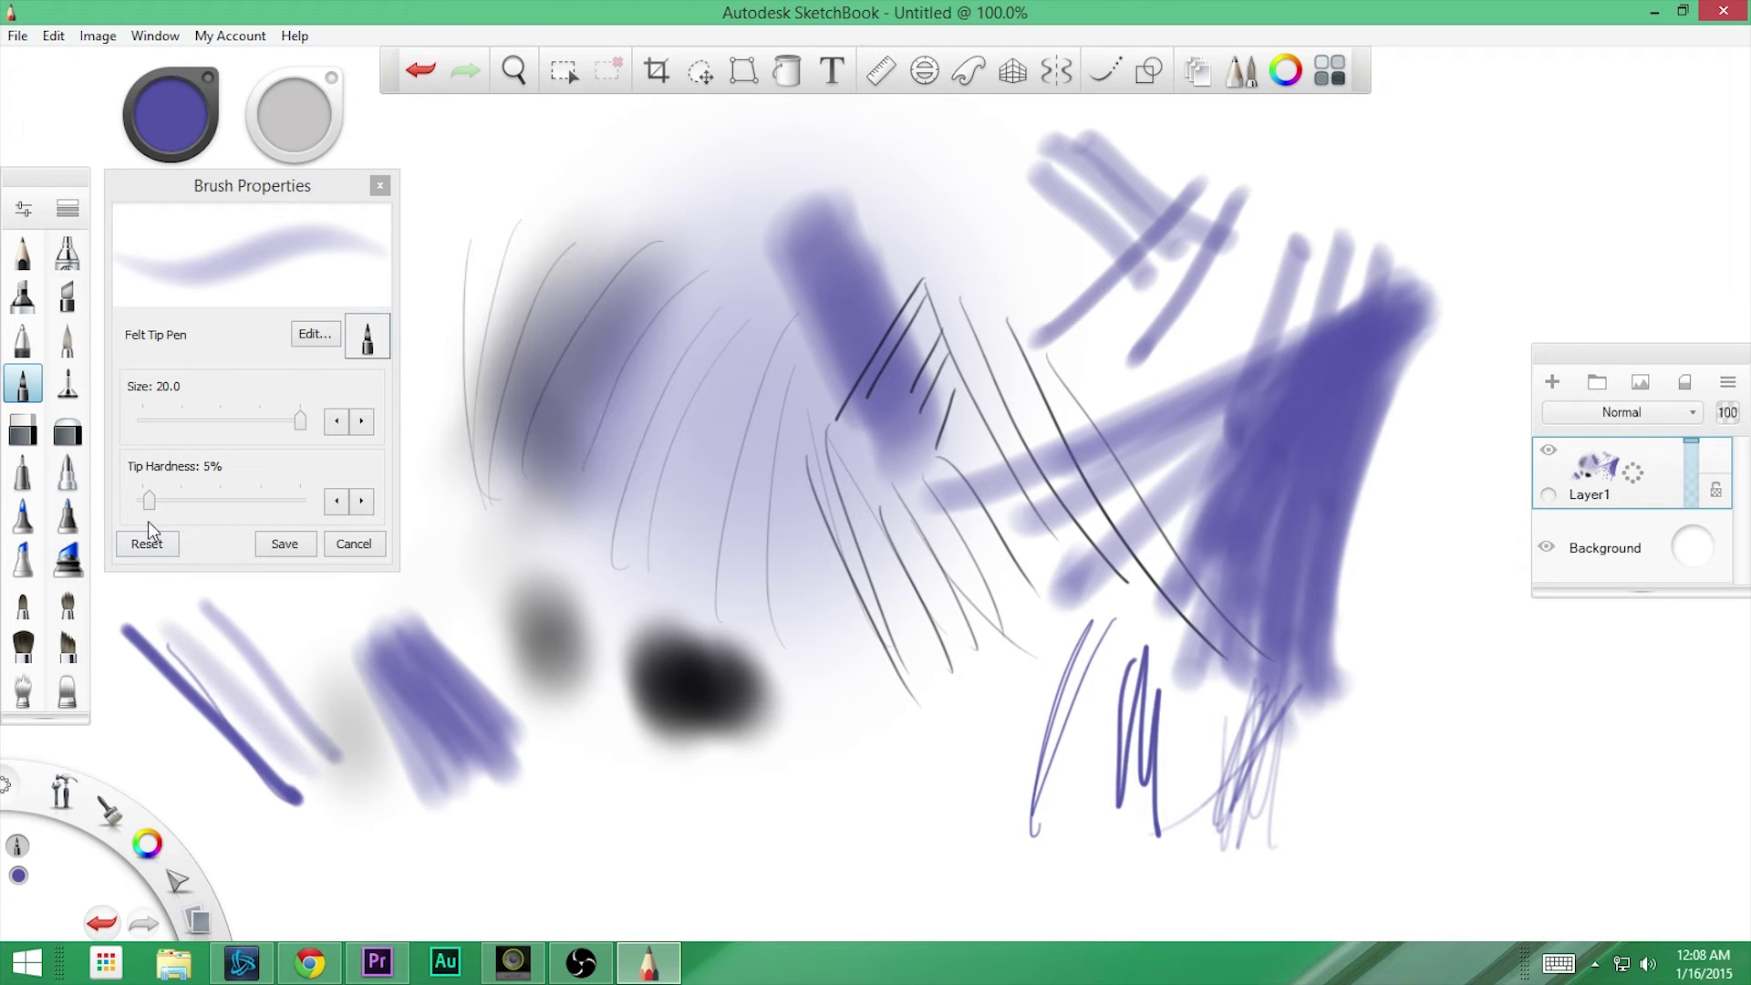
- Set the Felt Pen's size randomize to 12.0 and draw two steep lines in the canvas's upper-left area
left_click(68, 386)
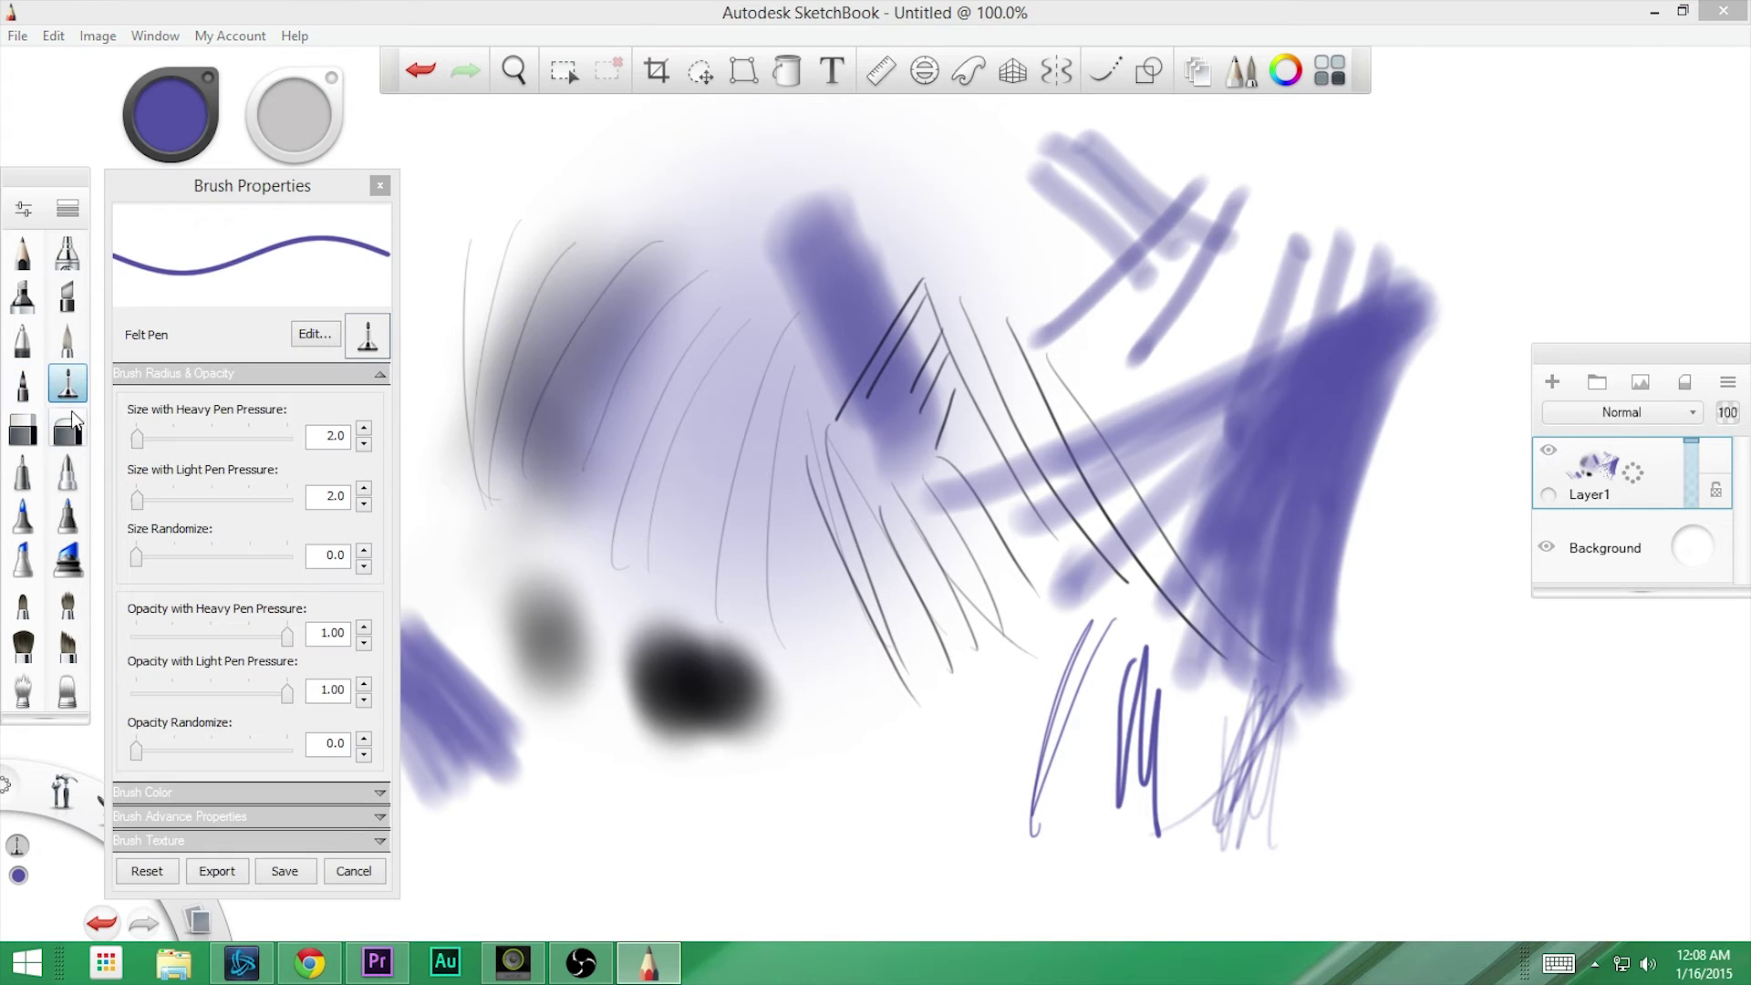
left_click_drag(271, 193, 276, 71)
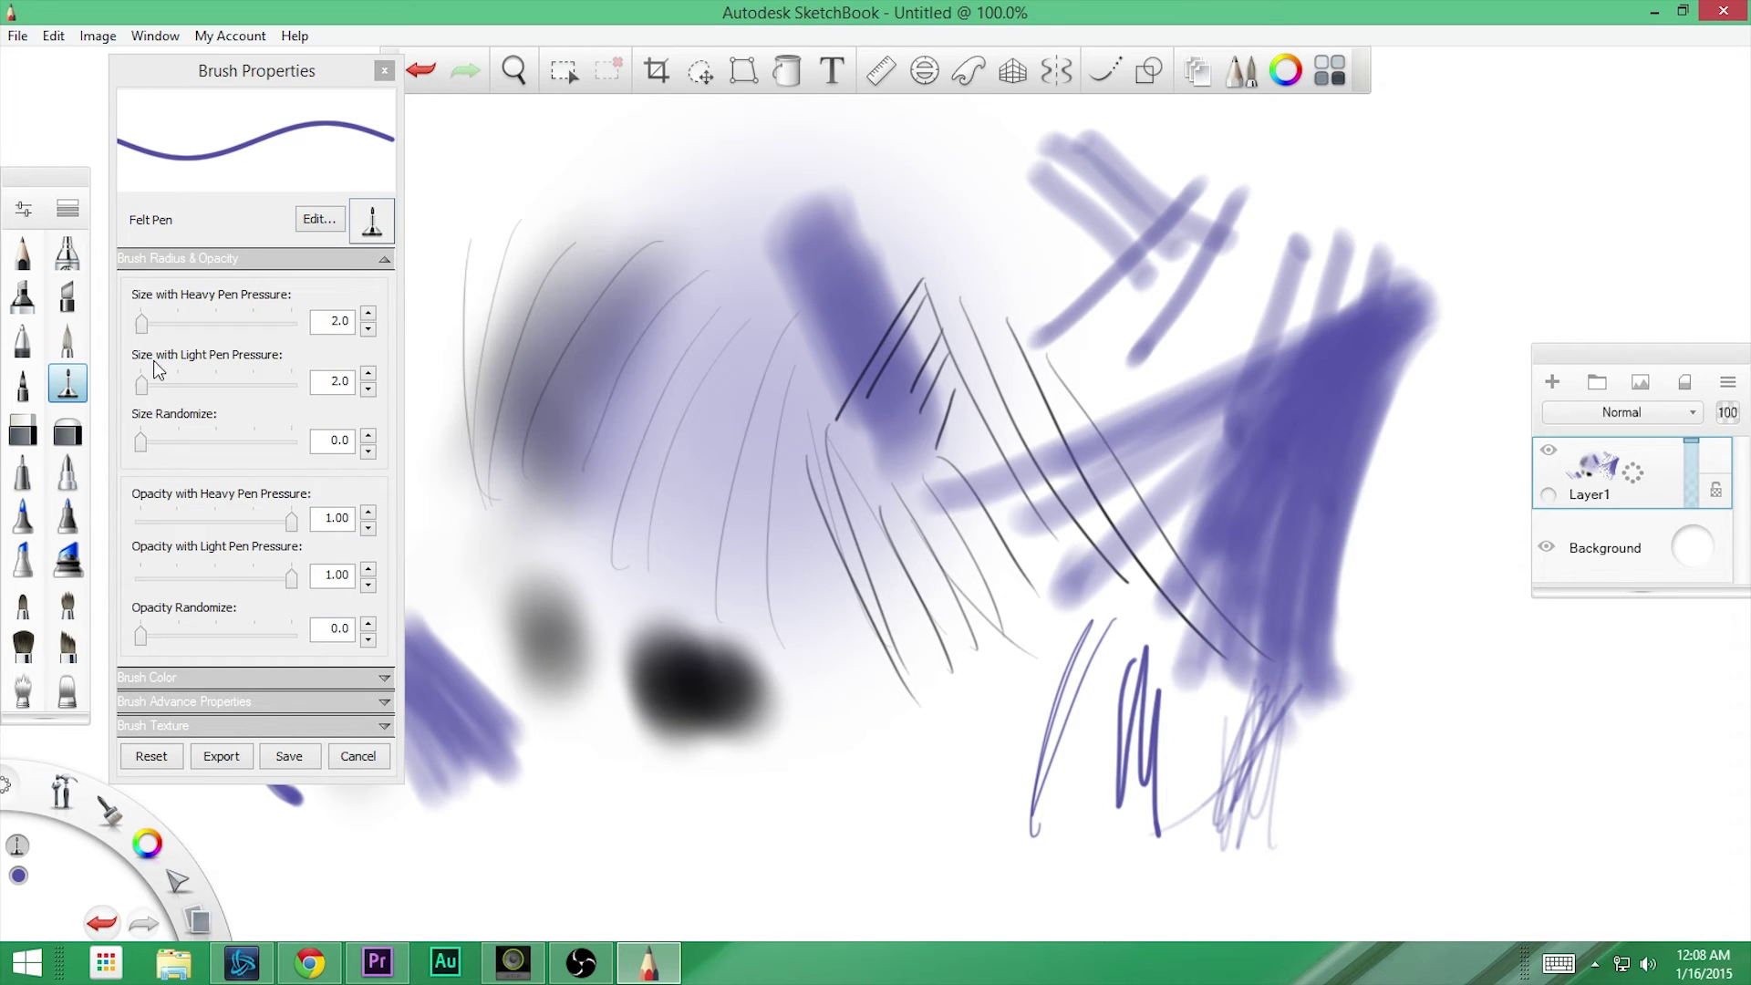
left_click(146, 443)
left_click(224, 444)
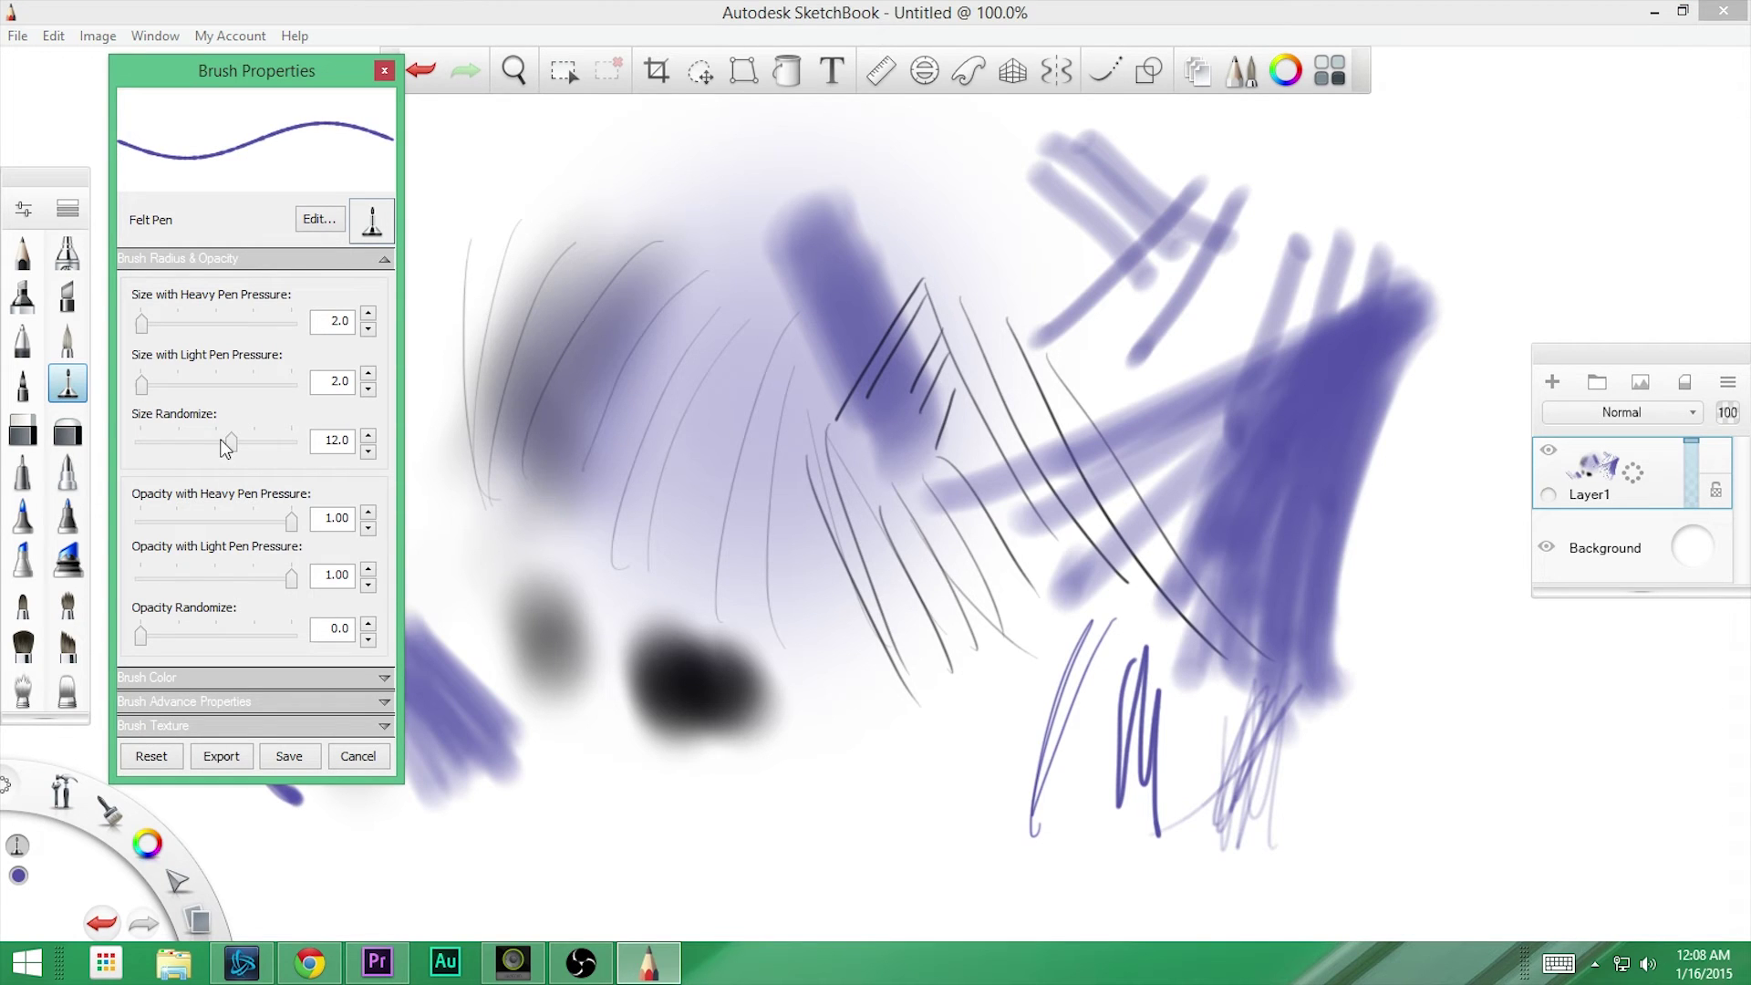
left_click_drag(510, 144, 497, 343)
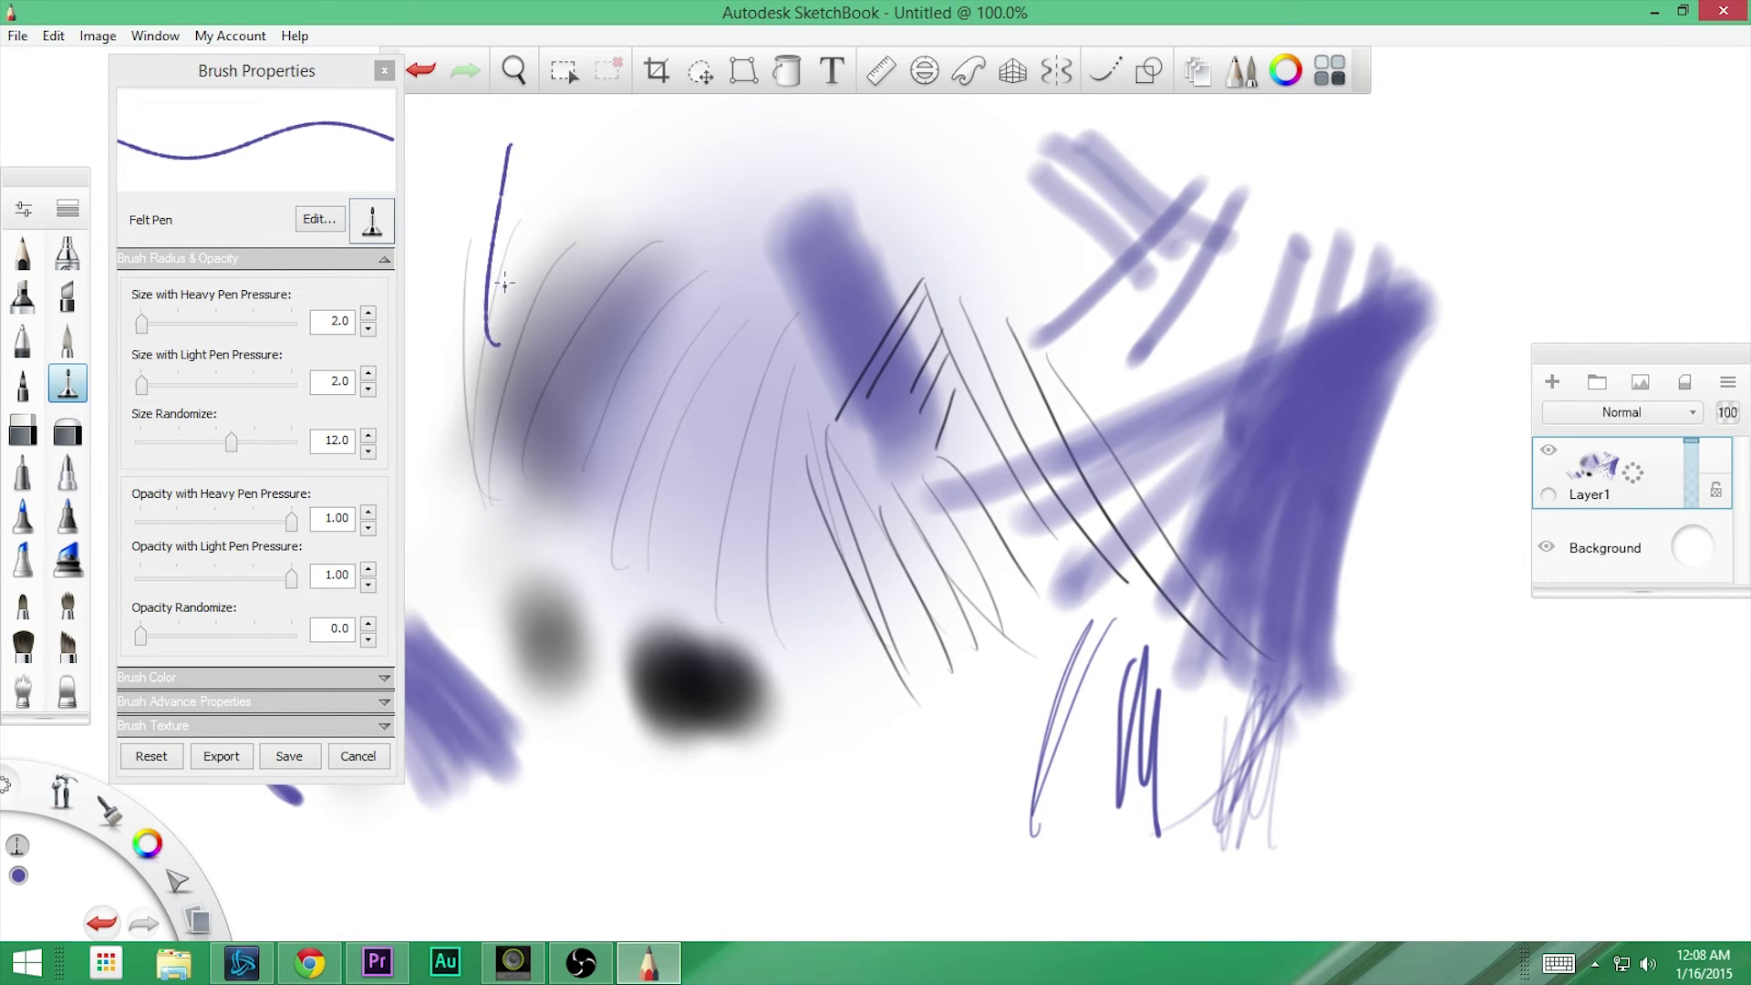
left_click_drag(522, 157, 545, 405)
- Set the Felt Pen's size with heavy pressure to 18.6 and draw two long curved lines over the pale blue area
left_click(146, 321)
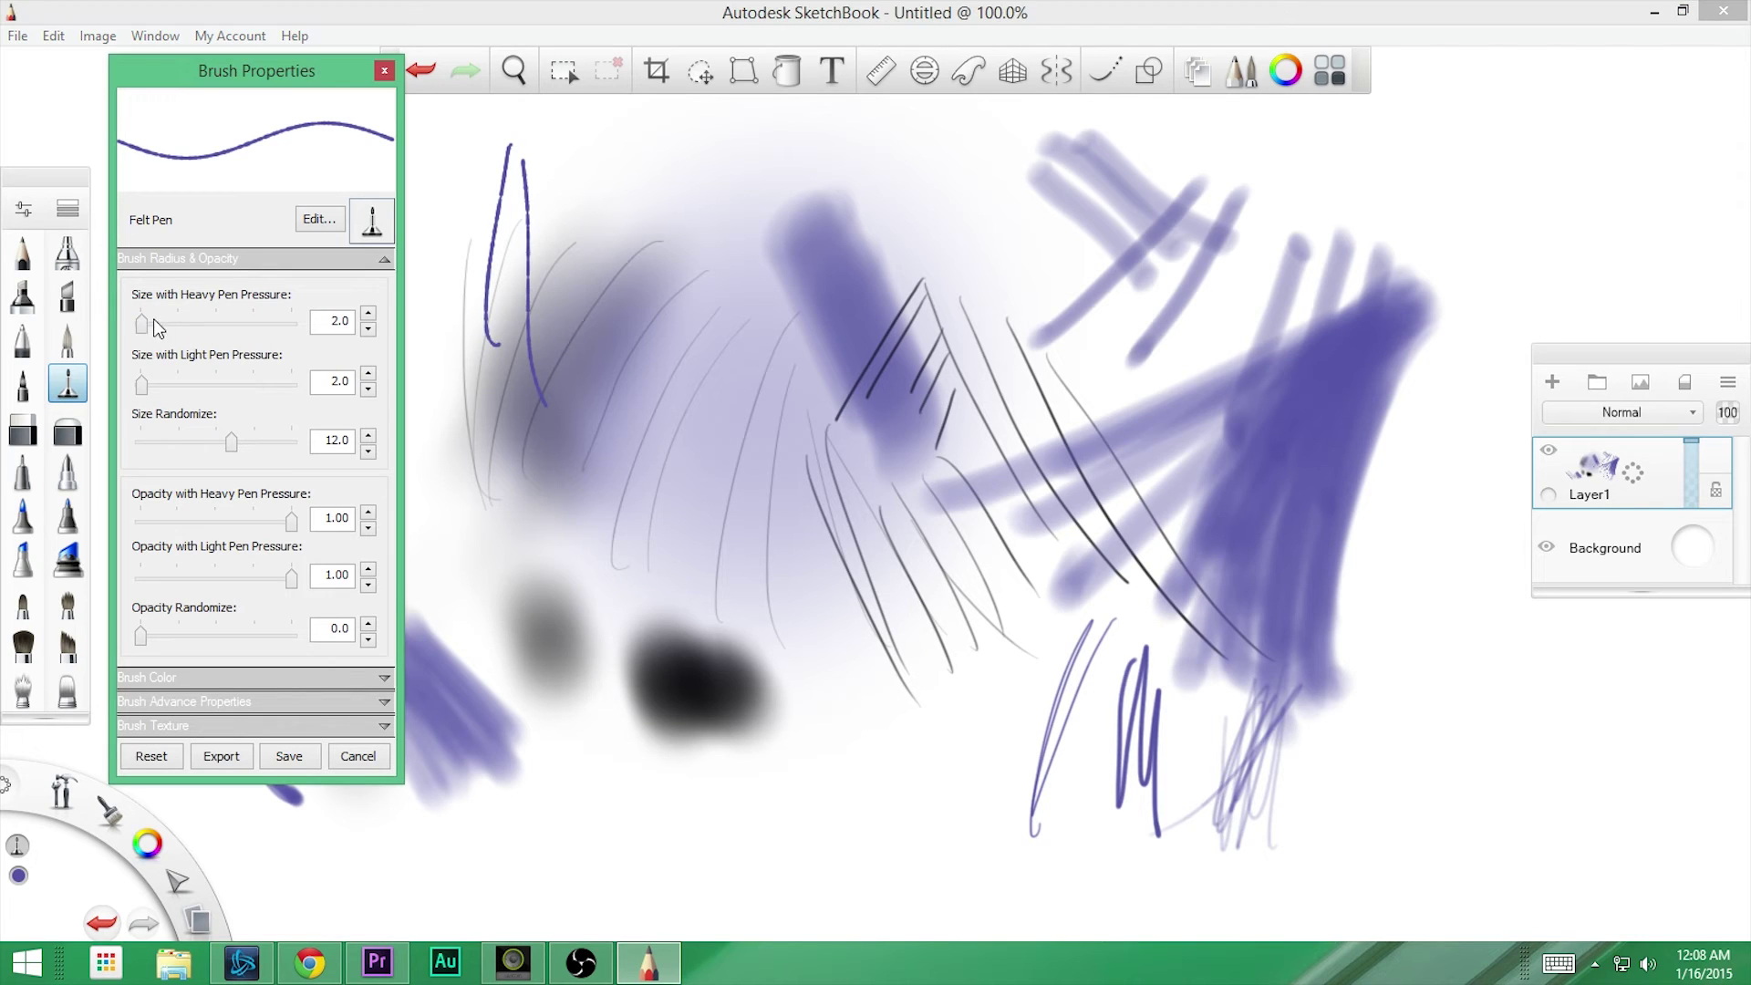
mouse_move(145, 327)
left_mouse_down()
mouse_move(178, 326)
mouse_move(147, 326)
left_mouse_up()
mouse_move(687, 150)
left_mouse_down()
mouse_move(718, 380)
mouse_move(779, 540)
left_mouse_up()
mouse_move(639, 182)
left_mouse_down()
mouse_move(699, 383)
mouse_move(777, 547)
left_mouse_up()
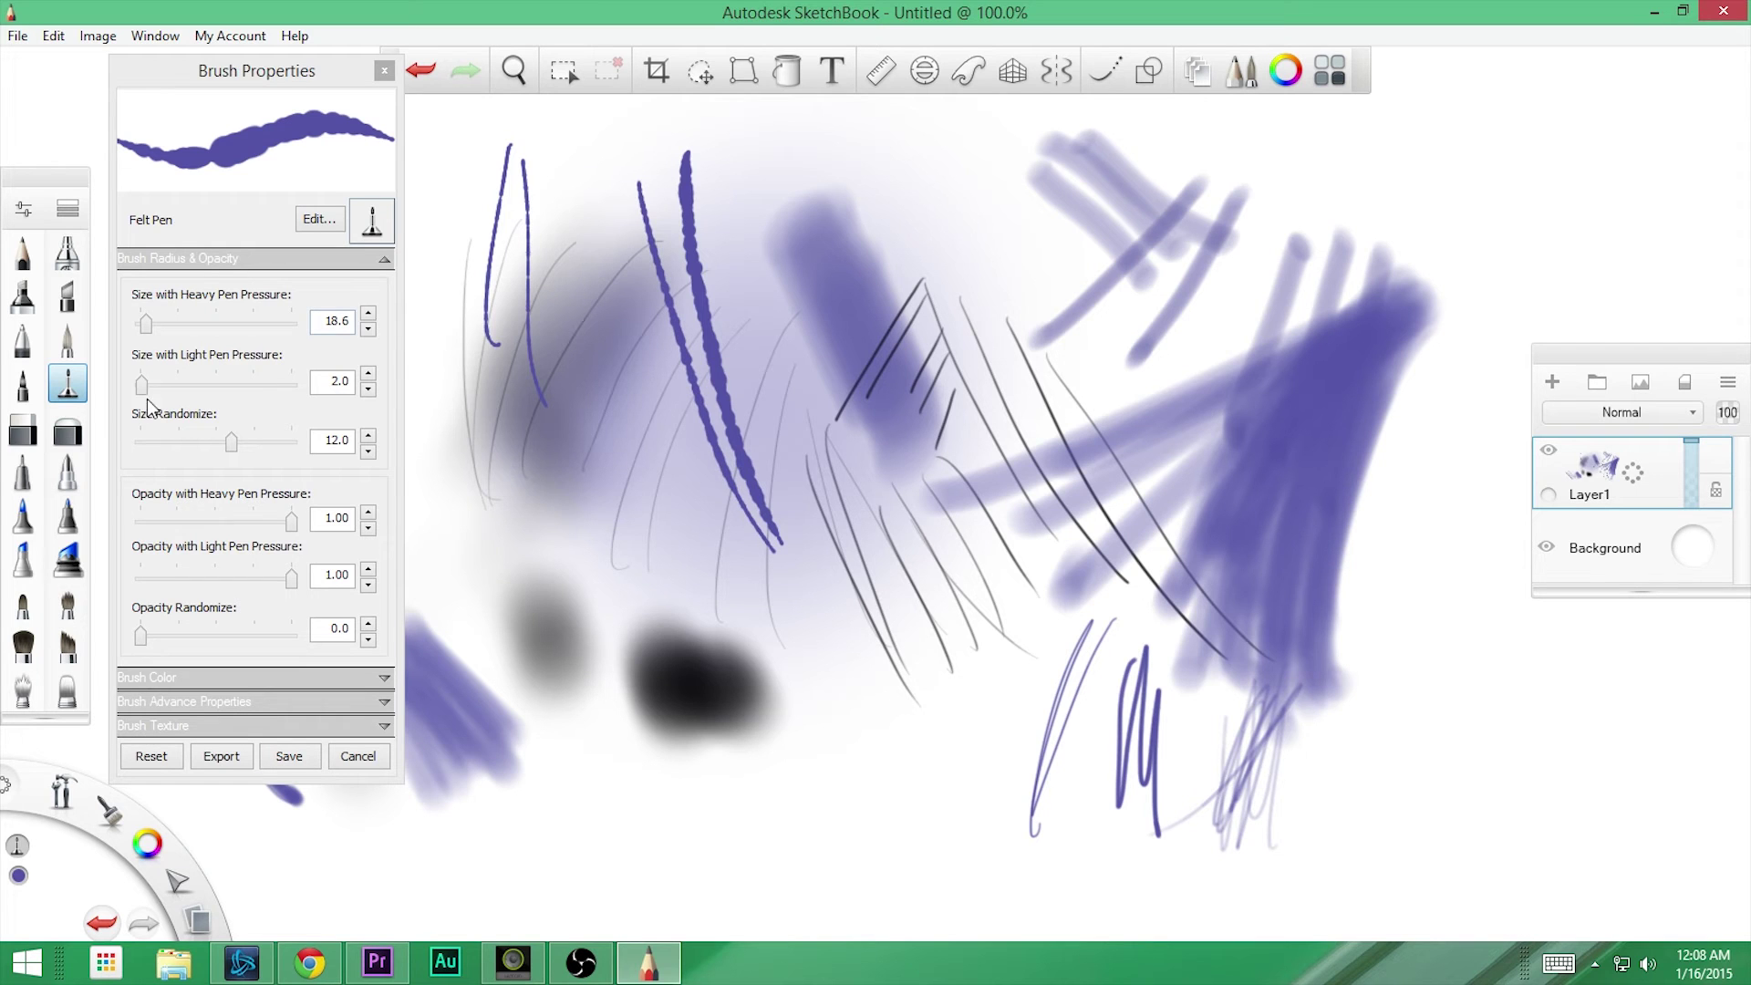
- Paint a broad diagonal Felt Pen stroke across the canvas at heavy-pressure size 311.1, and reset the pen
left_click_drag(146, 325, 232, 326)
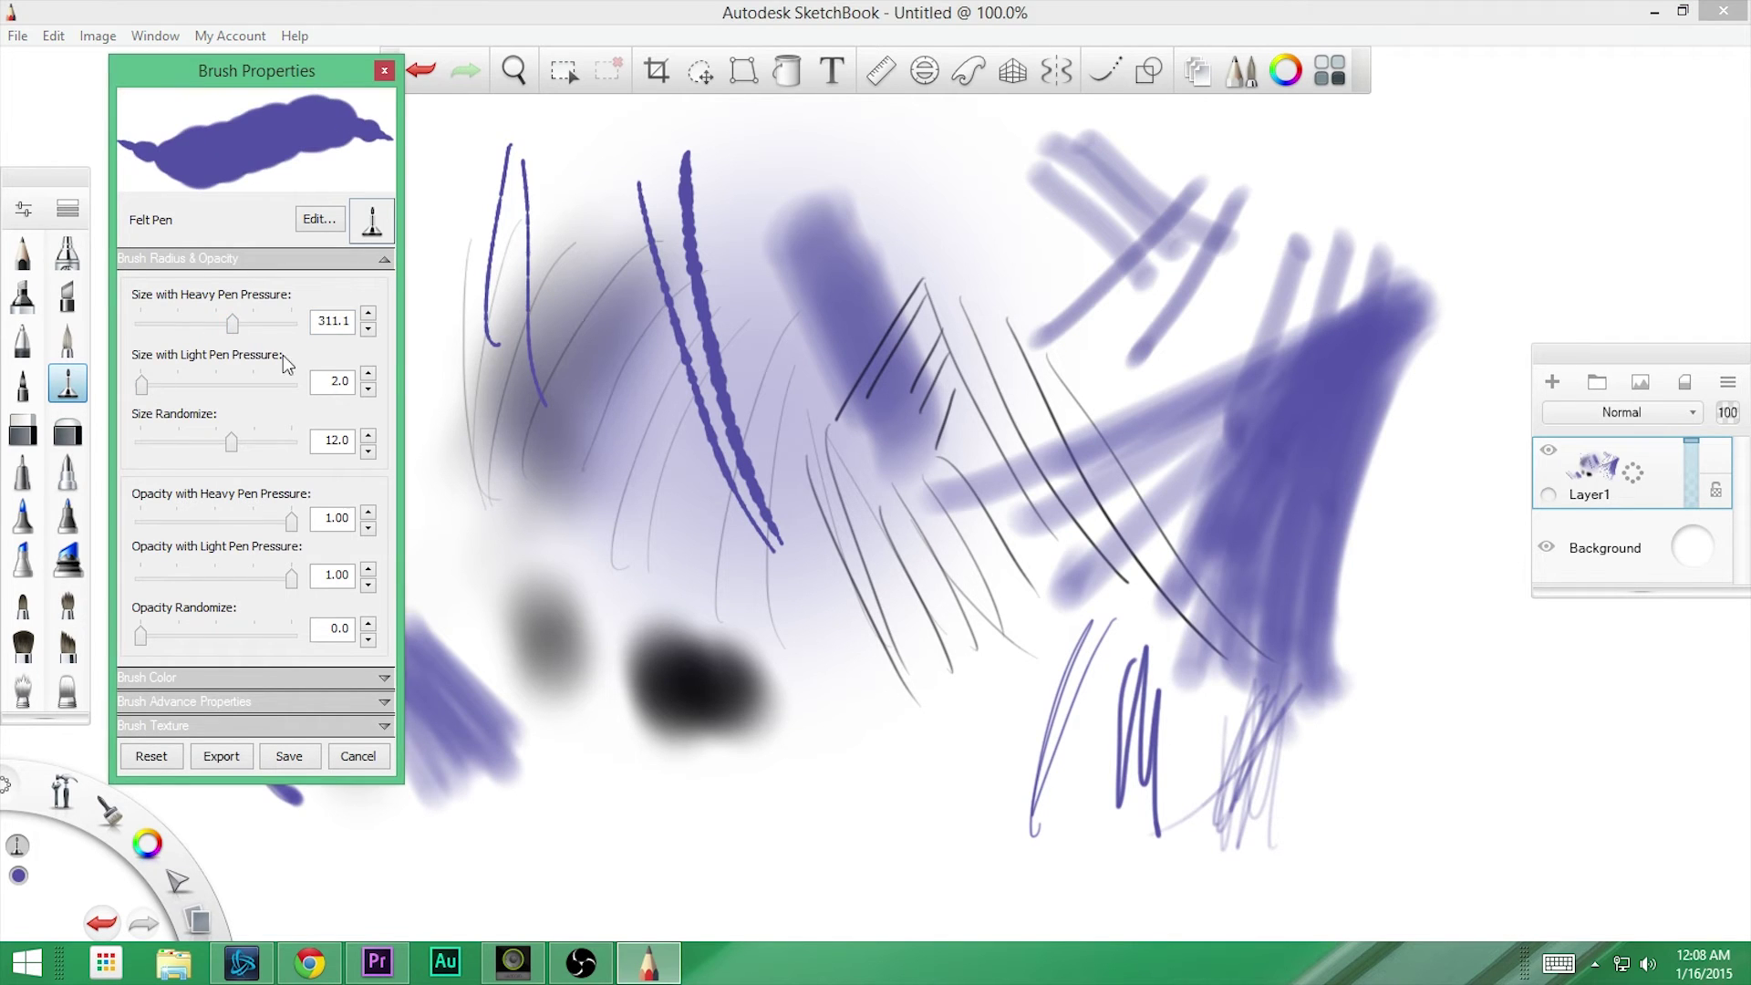
left_click(572, 182)
mouse_move(572, 169)
left_mouse_down()
mouse_move(638, 428)
mouse_move(739, 575)
mouse_move(1030, 784)
left_mouse_up()
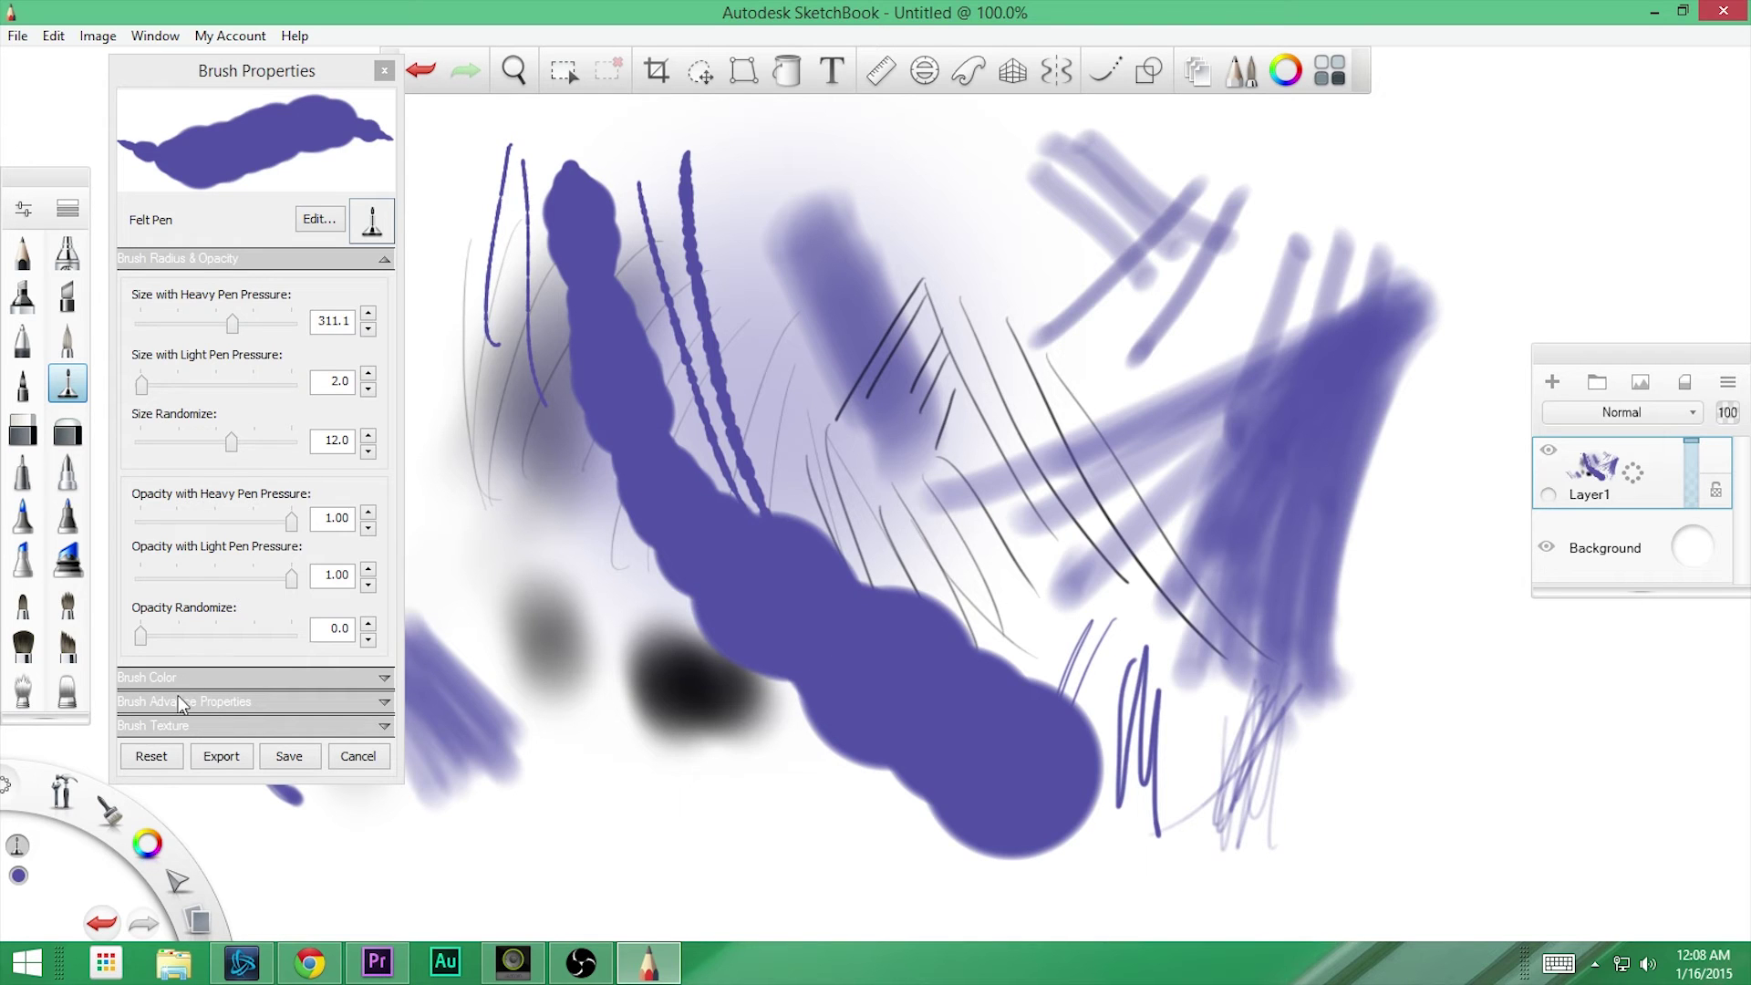
left_click(167, 762)
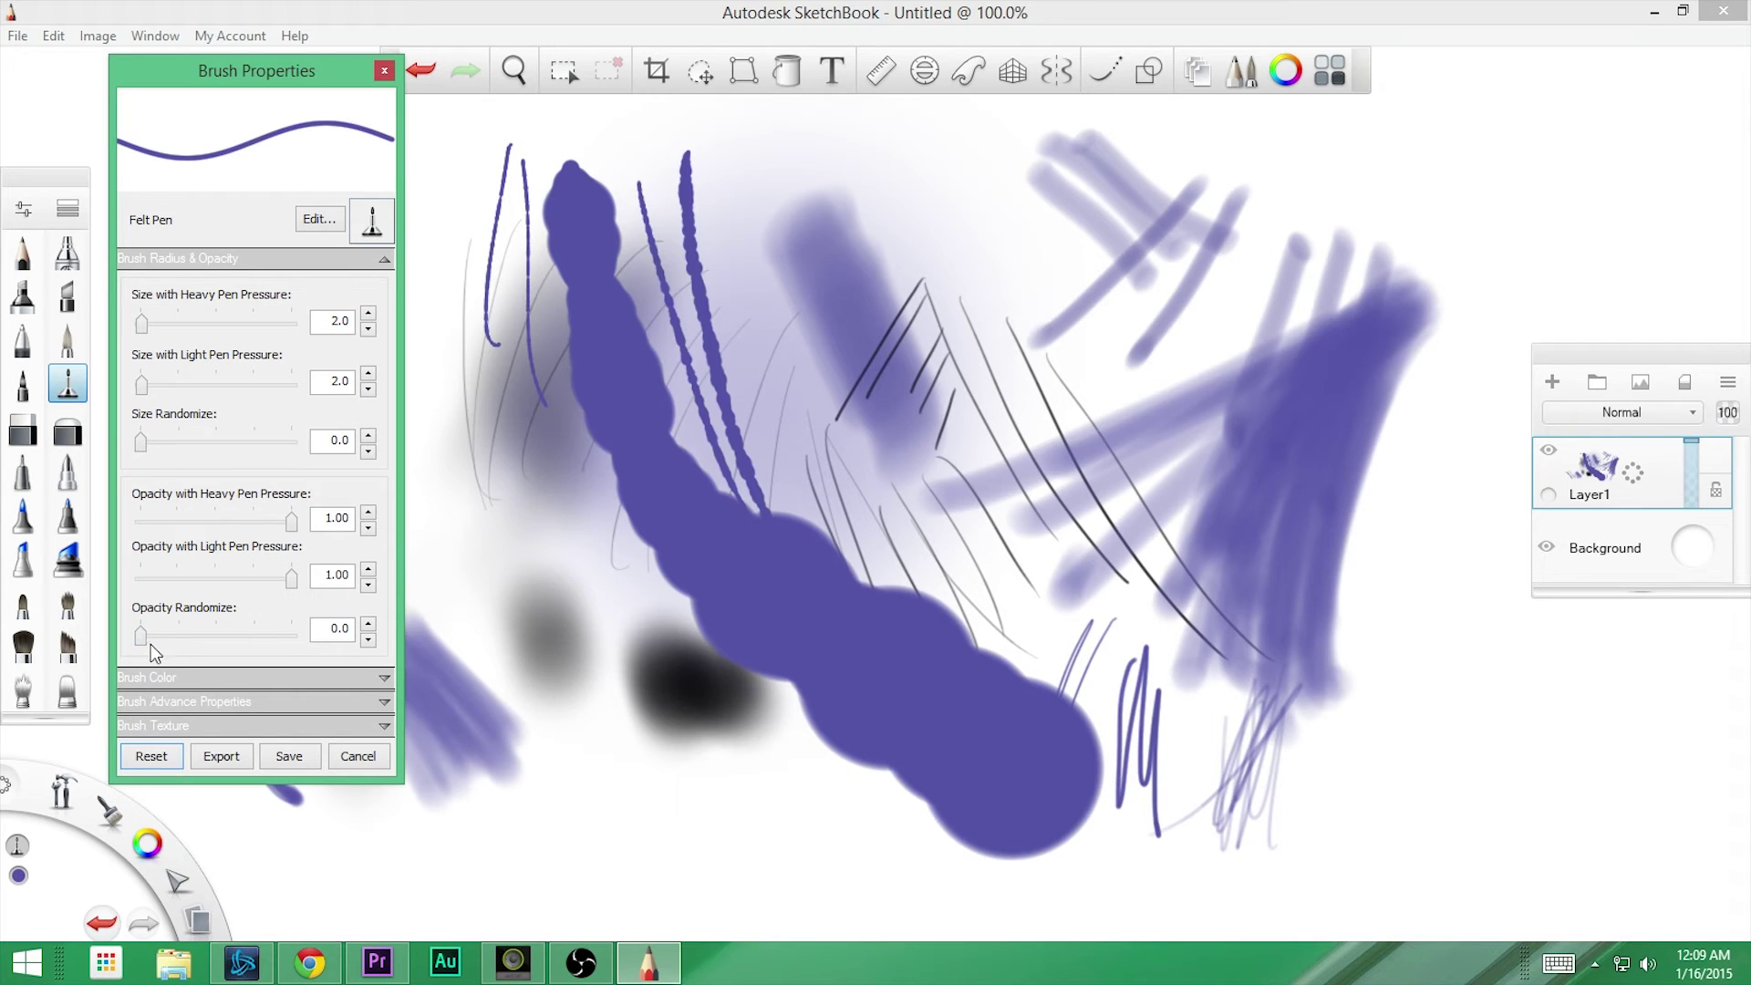
- Set the Felt Pen's opacity randomize to 14.2 and size randomize to 16.7, and draw several thin lines left of the black spots
left_click_drag(143, 636, 248, 636)
mouse_move(142, 444)
left_mouse_down()
mouse_move(324, 422)
mouse_move(267, 408)
left_mouse_up()
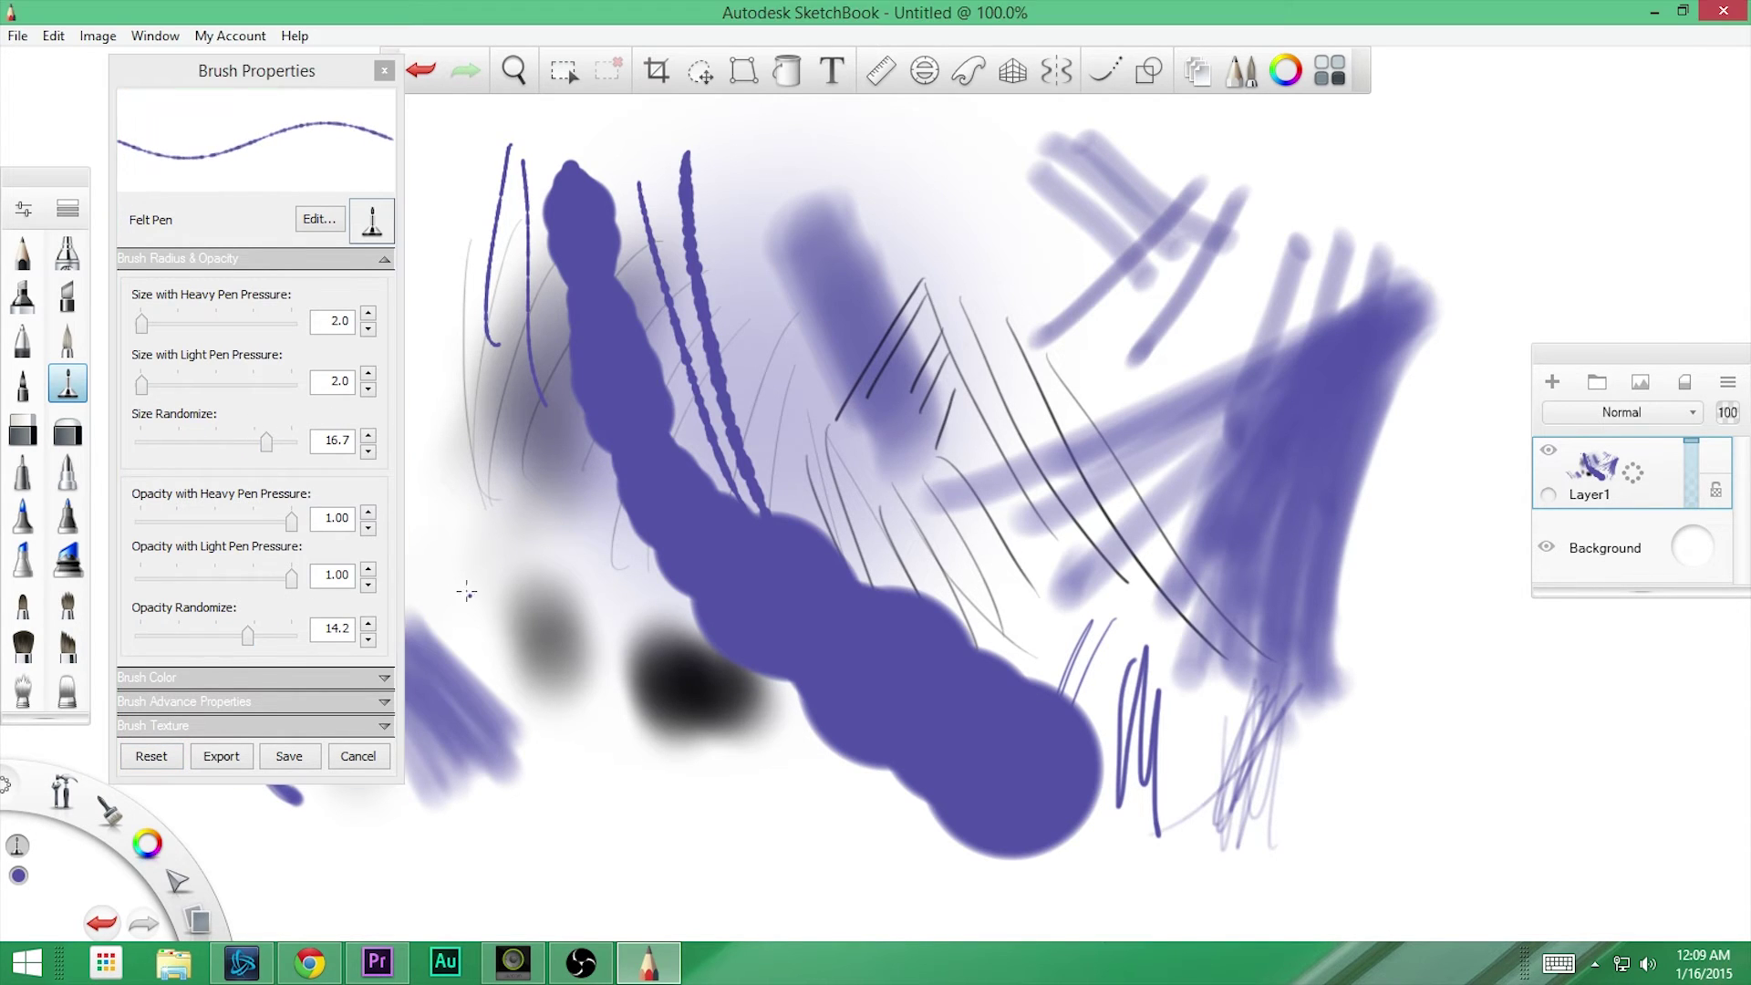
mouse_move(454, 516)
left_mouse_down()
mouse_move(606, 828)
mouse_move(502, 698)
left_mouse_up()
left_click_drag(414, 447, 470, 610)
left_click_drag(442, 301, 424, 547)
left_click_drag(451, 256, 448, 493)
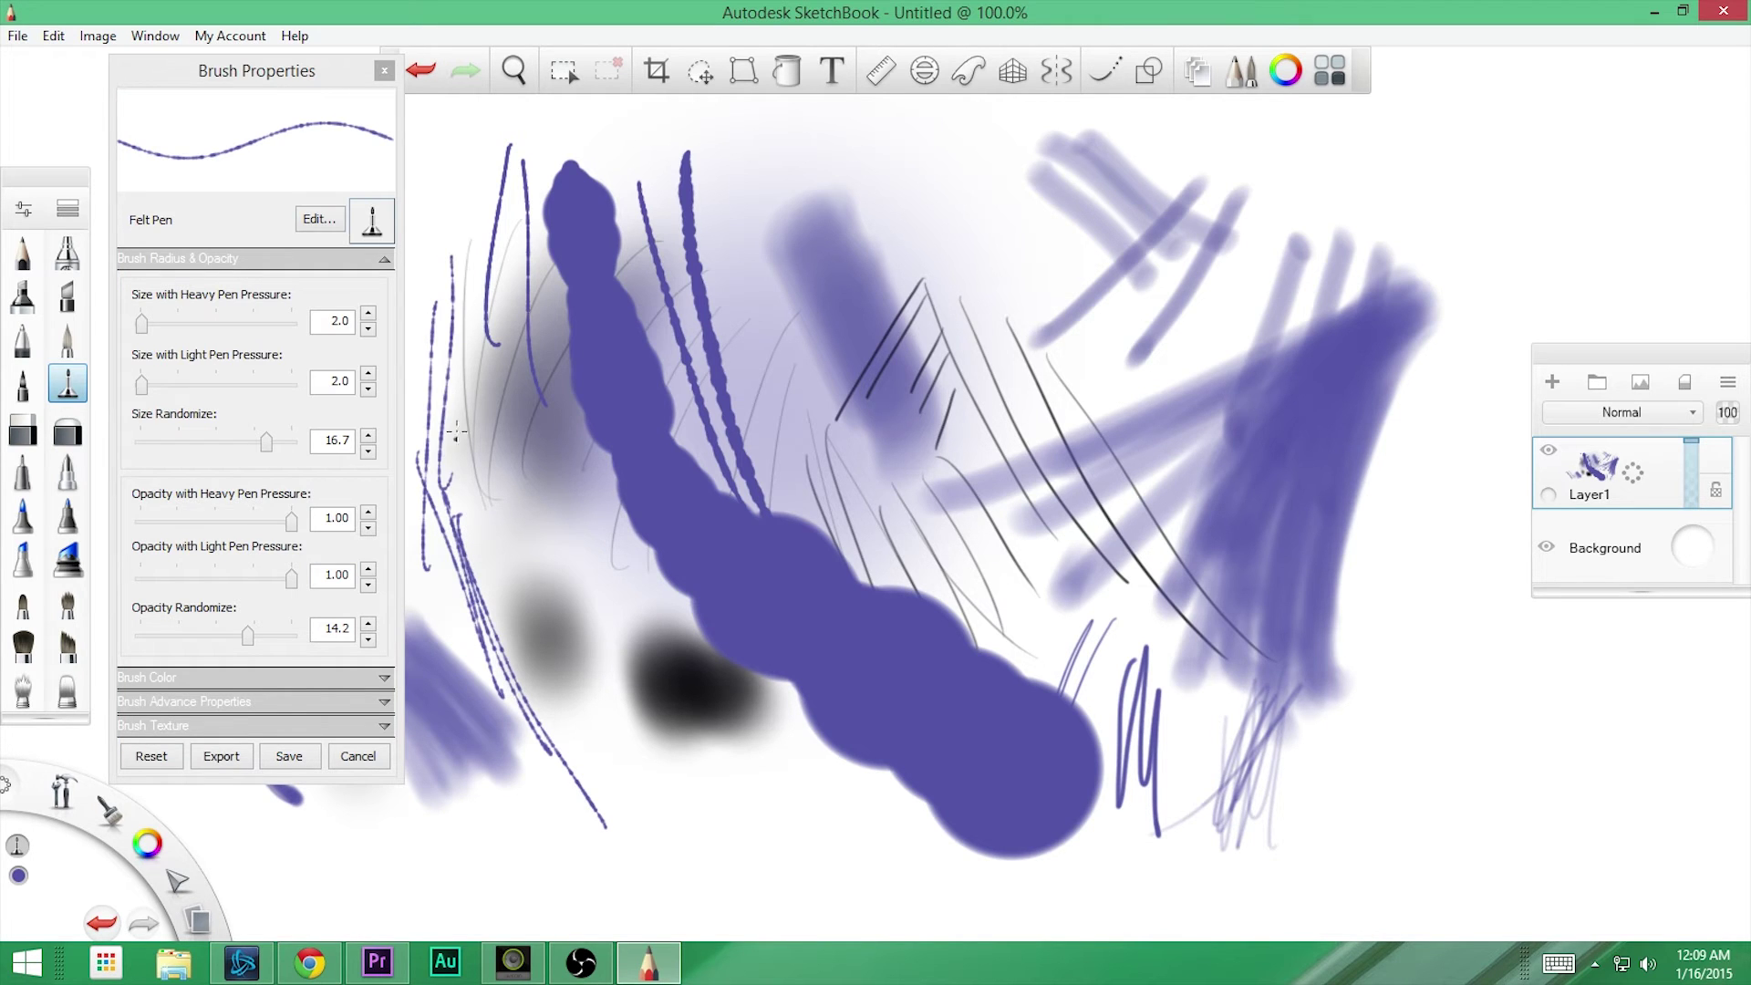
- Set hue randomize to 113.5 and saturation and brightness randomize to 60.0, and draw diagonal lines below the black spots
left_click(151, 679)
left_click_drag(143, 740, 235, 755)
left_click_drag(143, 804, 230, 805)
left_click_drag(143, 866, 230, 866)
left_click_drag(597, 741, 747, 898)
left_click_drag(626, 725, 793, 877)
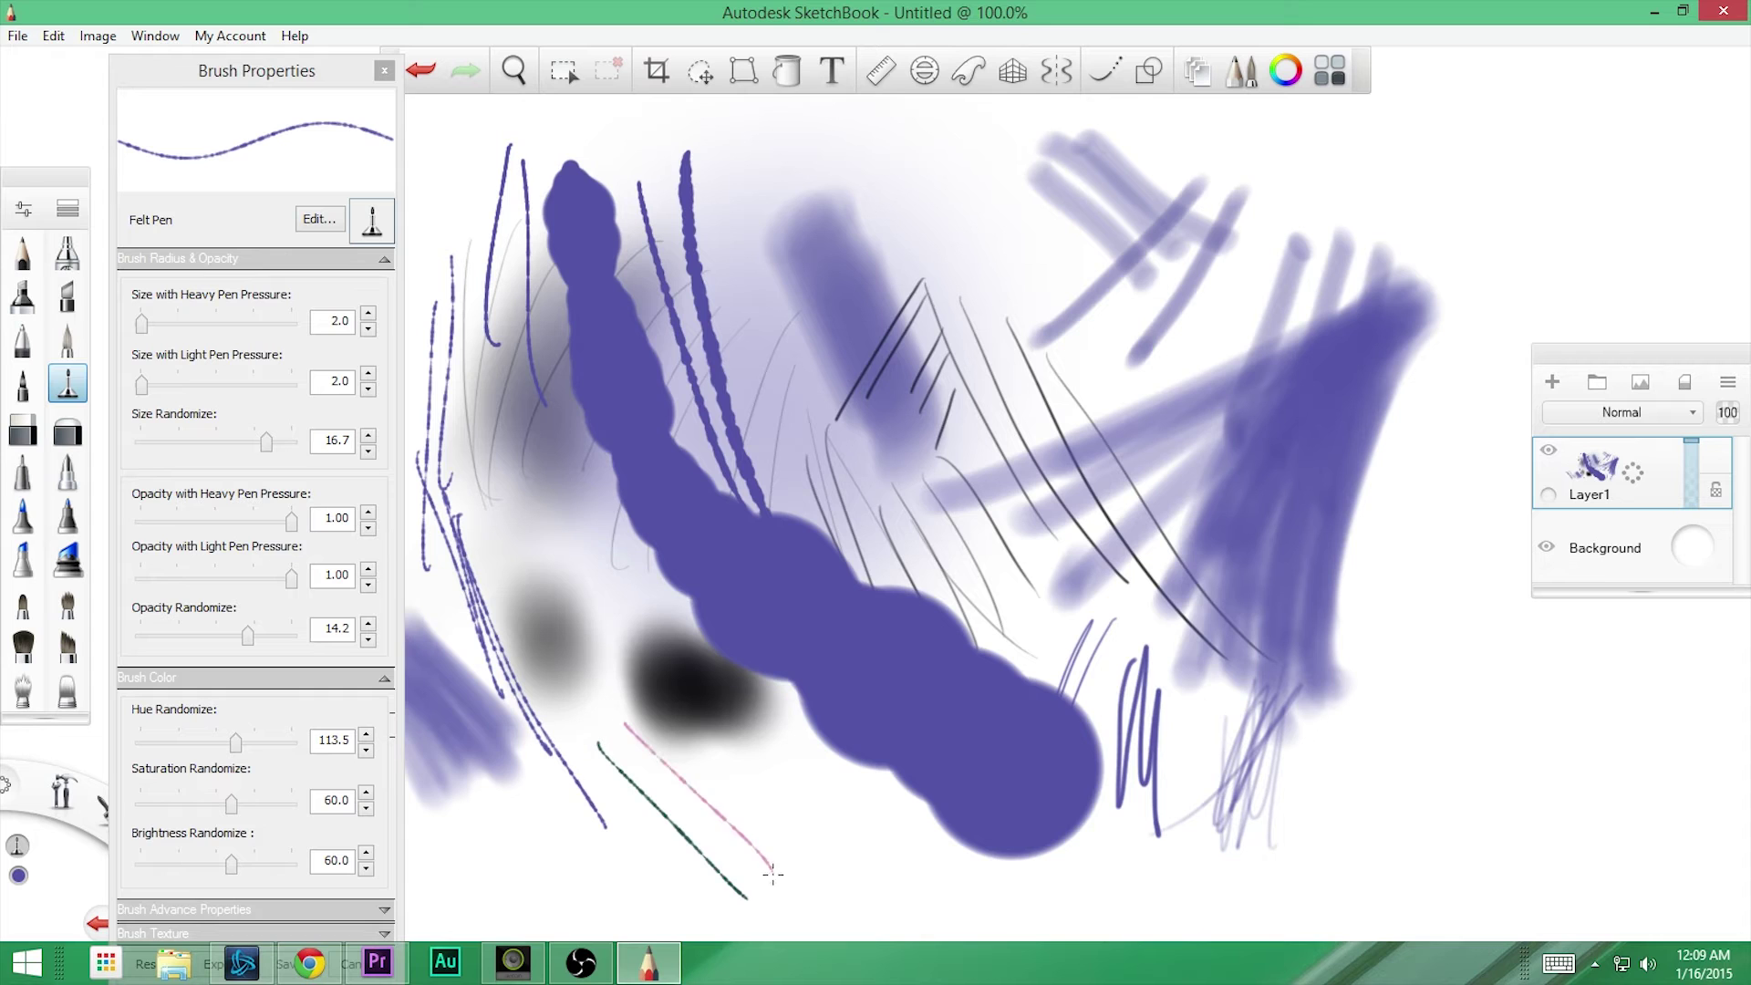
- Draw more colour-randomized Felt Pen lines and long curves in the canvas's upper-right area
left_click_drag(1522, 181, 1333, 345)
mouse_move(1591, 115)
left_mouse_down()
mouse_move(1249, 330)
mouse_move(1218, 298)
mouse_move(1563, 93)
mouse_move(1389, 378)
mouse_move(1452, 686)
left_mouse_up()
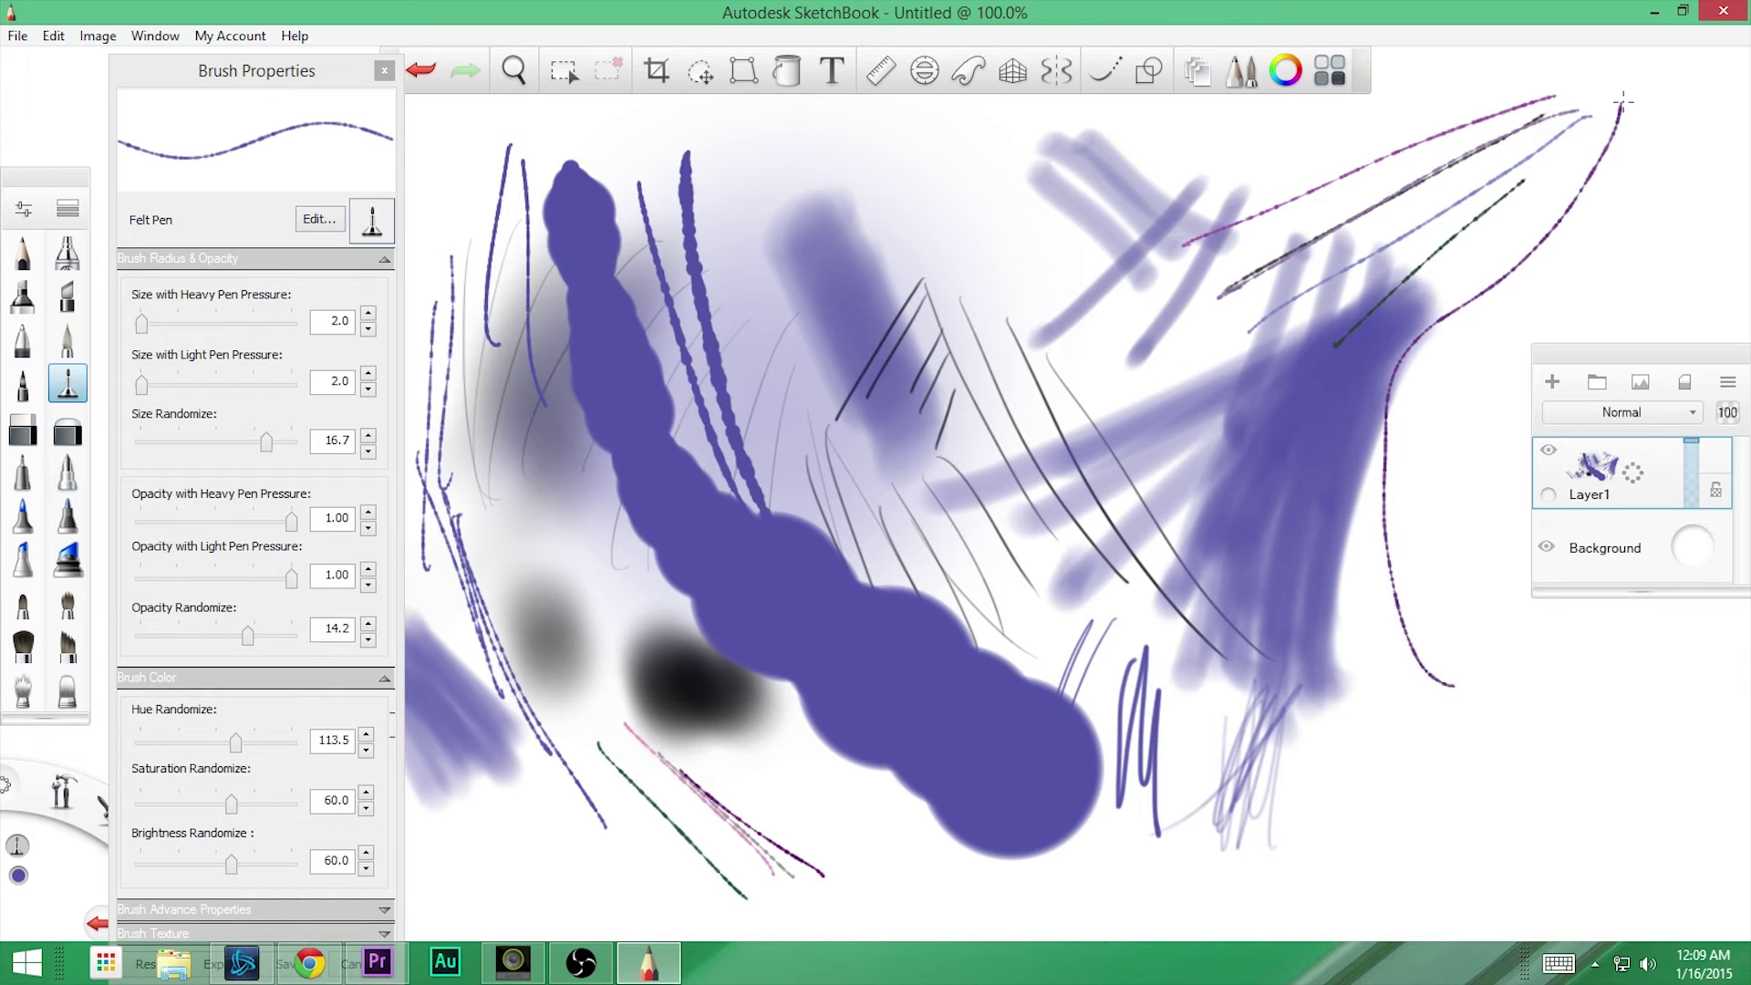
left_click_drag(1580, 265, 1488, 764)
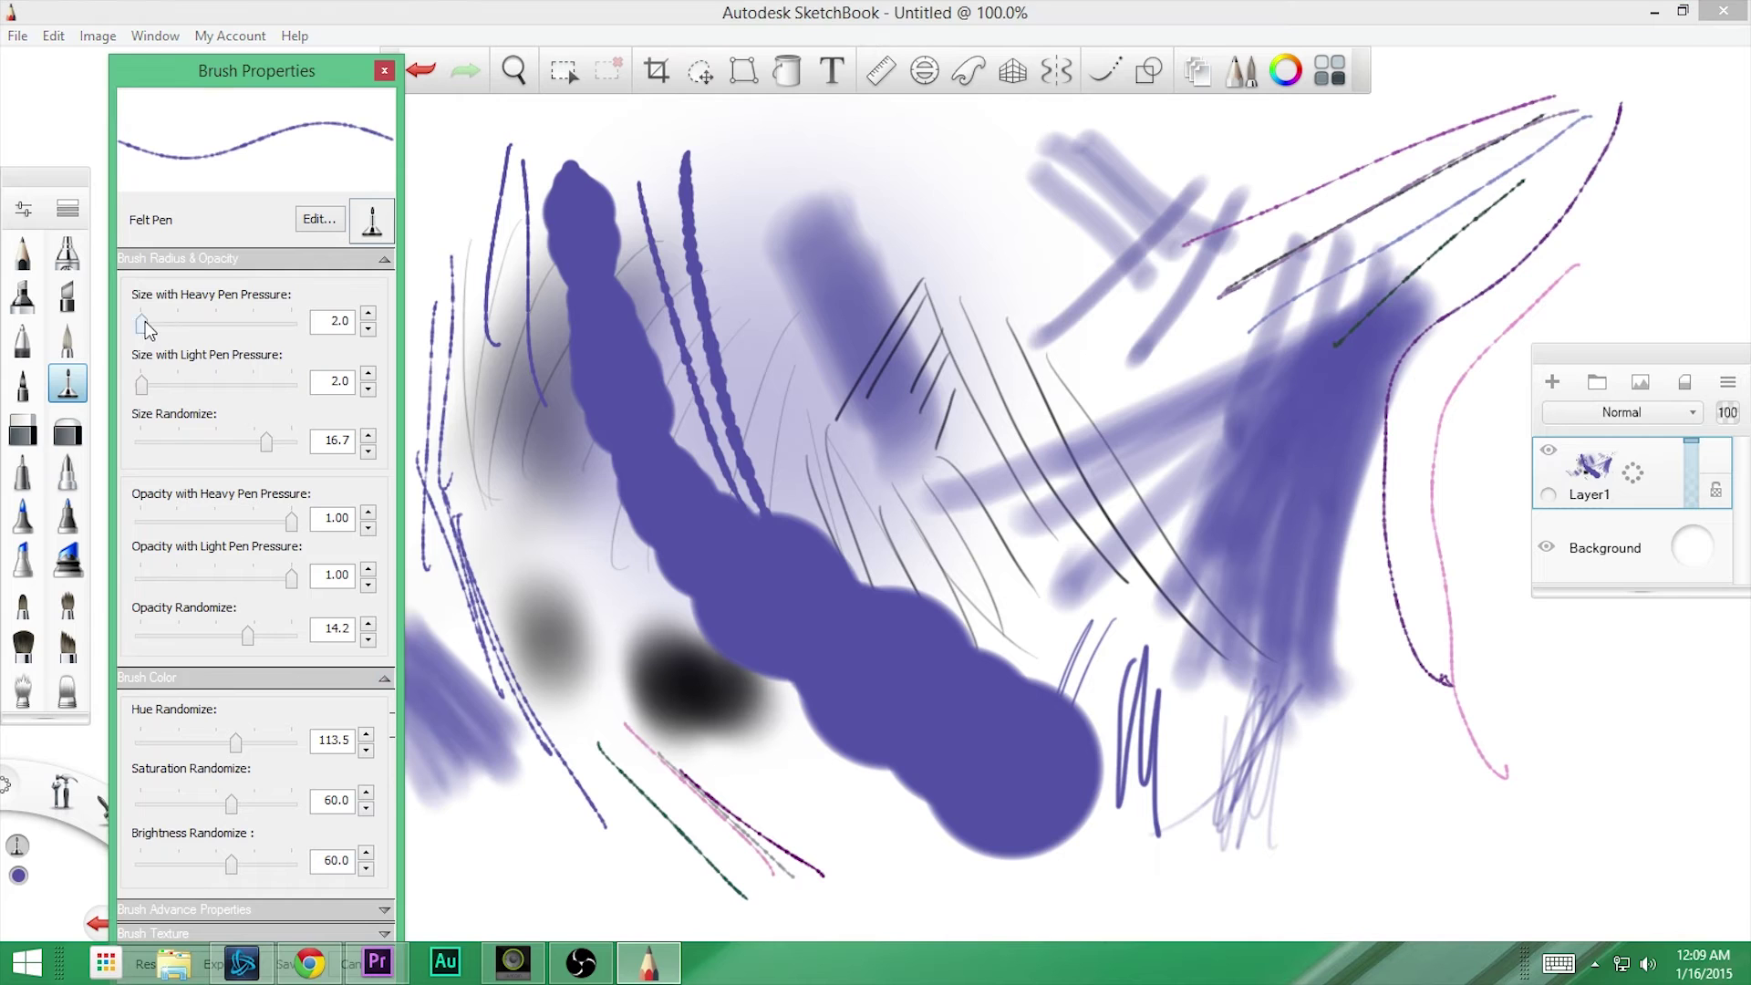
- Set the size with heavy pressure to 122.3 and paint five broad, colour-randomized diagonal strokes from the upper right to the centre
left_click_drag(143, 321, 176, 322)
mouse_move(1607, 178)
left_mouse_down()
mouse_move(1632, 183)
mouse_move(994, 630)
left_mouse_up()
mouse_move(1523, 160)
left_mouse_down()
mouse_move(1459, 173)
mouse_move(893, 474)
left_mouse_up()
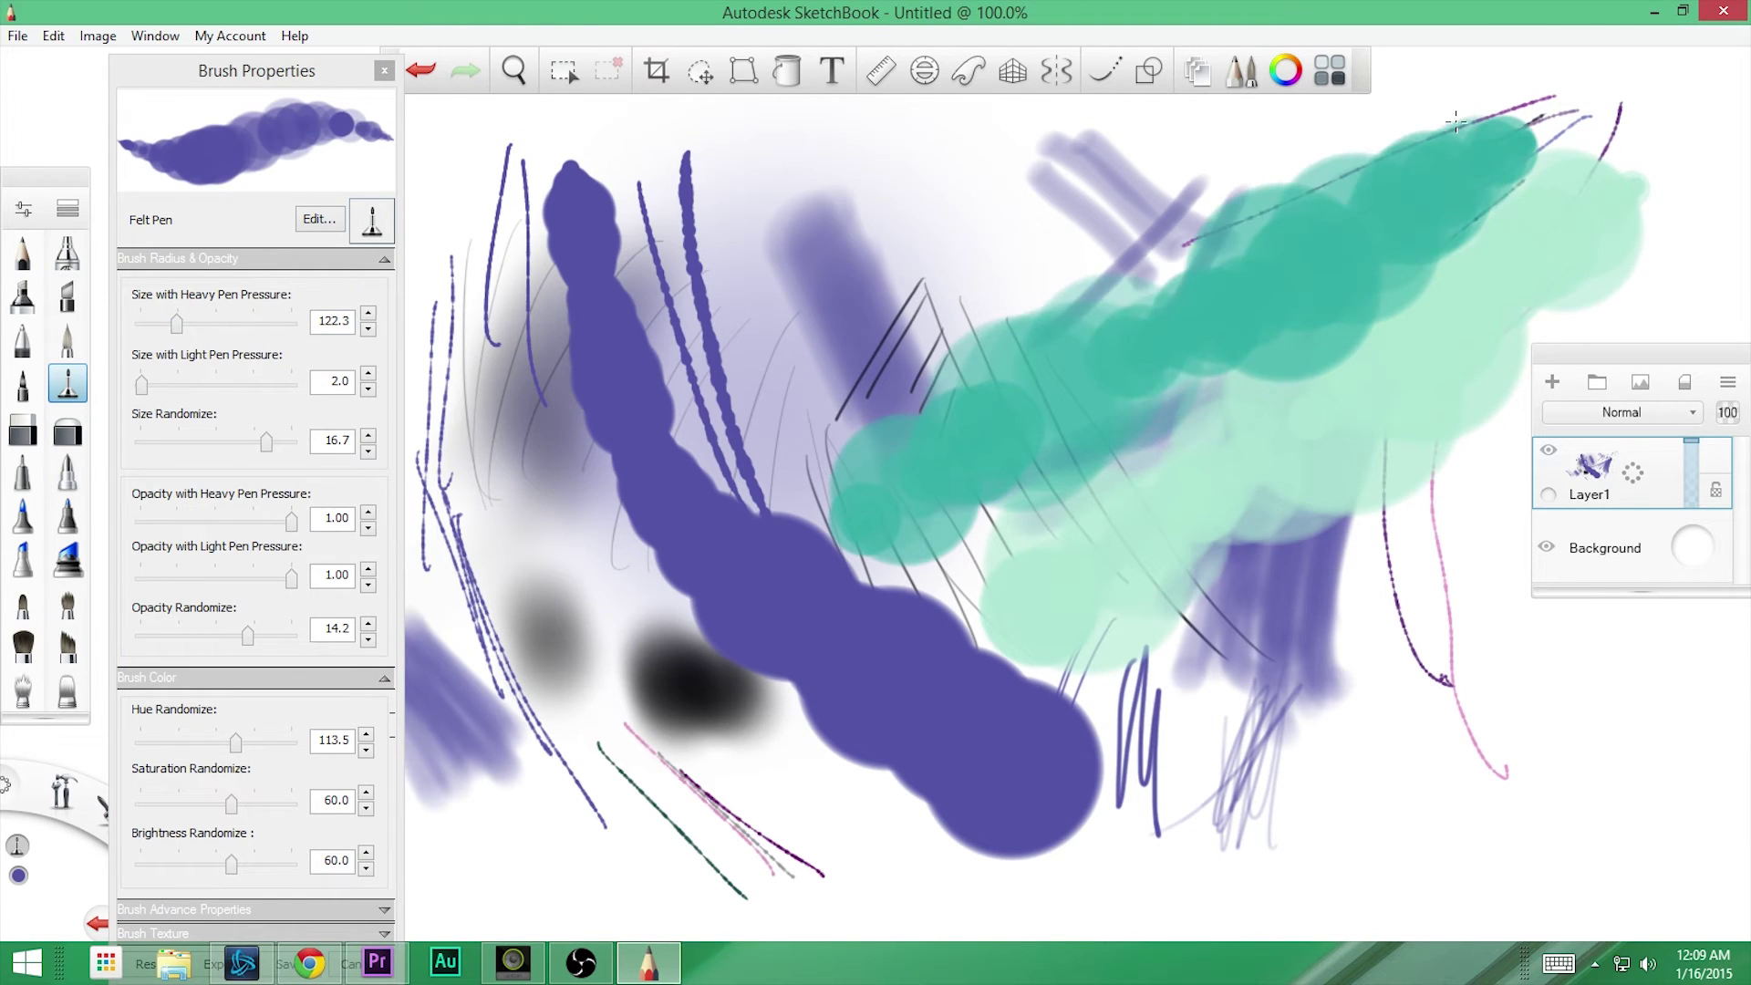
left_click_drag(1458, 119, 716, 492)
mouse_move(1490, 193)
left_mouse_down()
mouse_move(967, 493)
mouse_move(793, 638)
left_mouse_up()
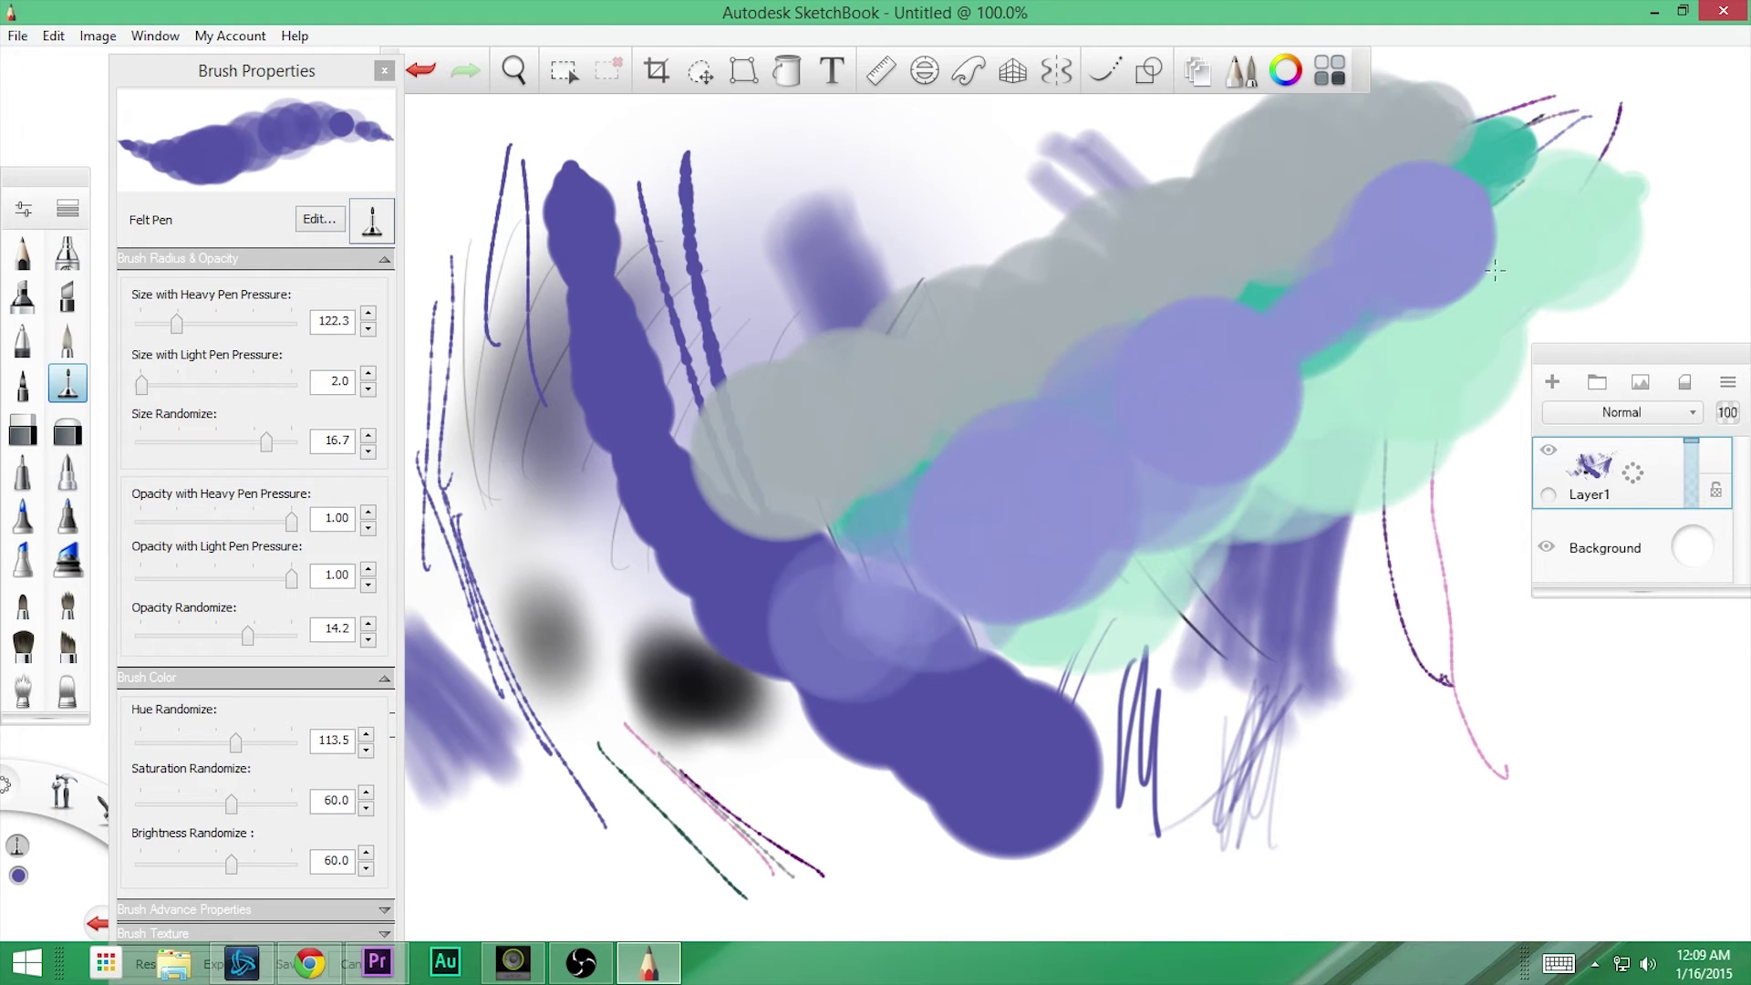
left_click_drag(1495, 255, 921, 721)
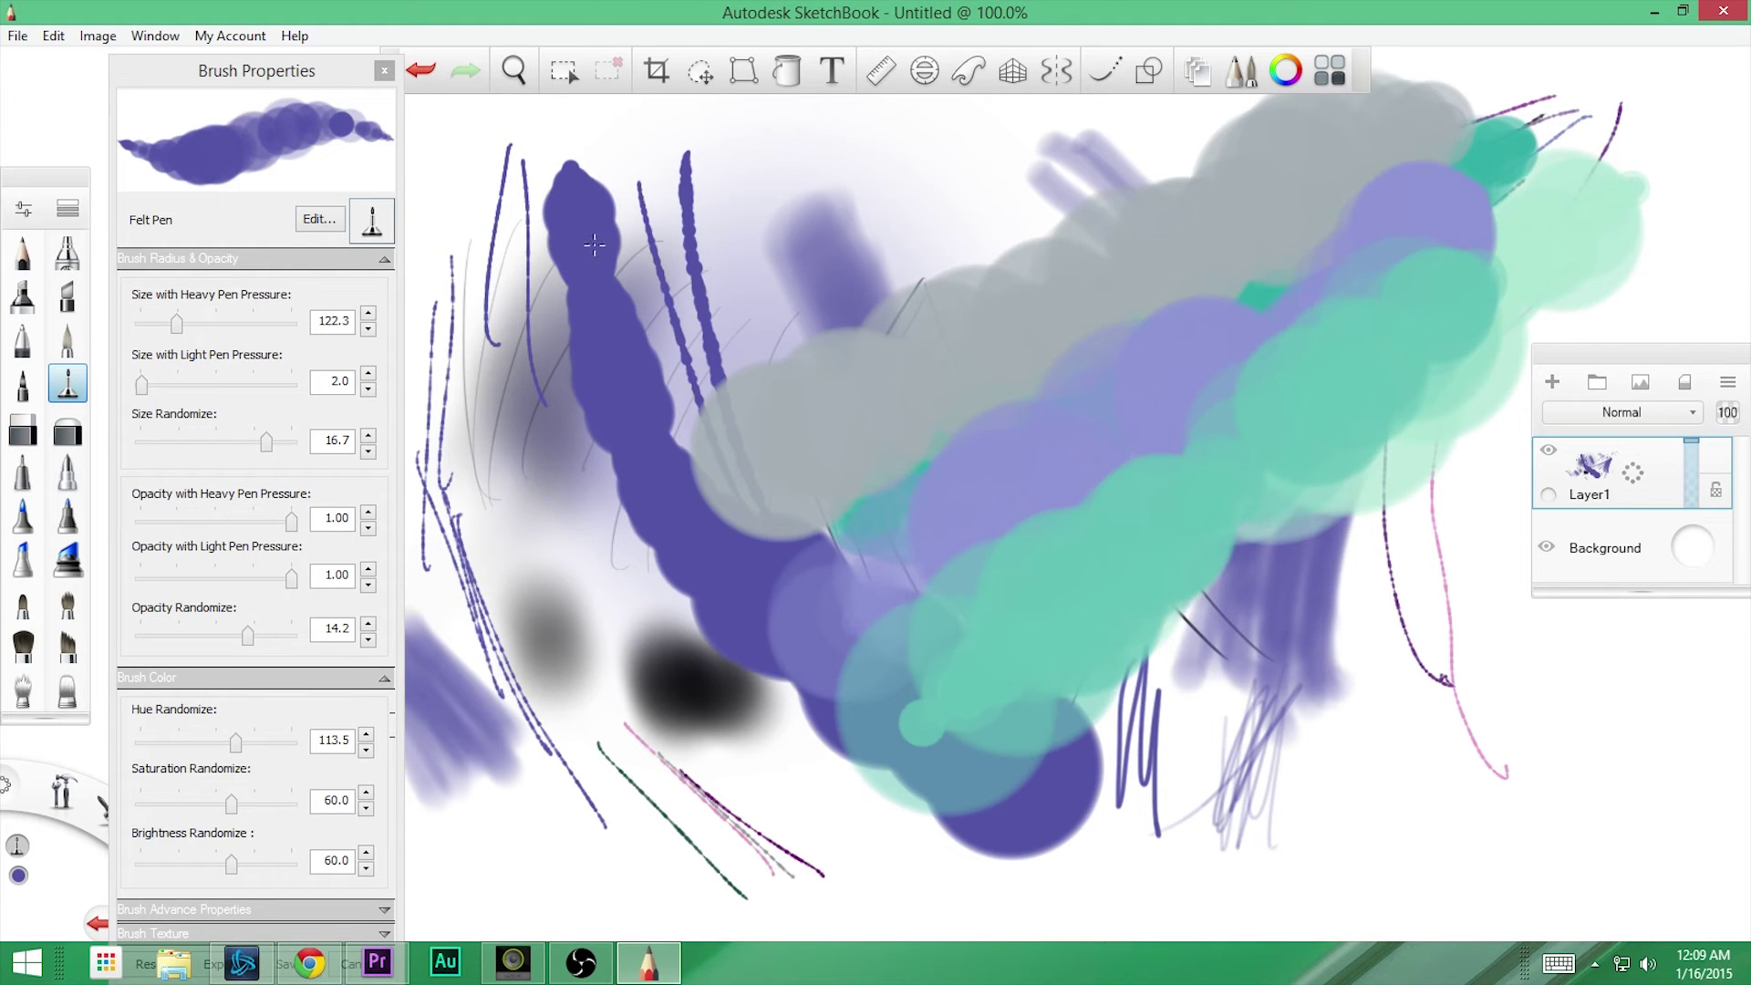
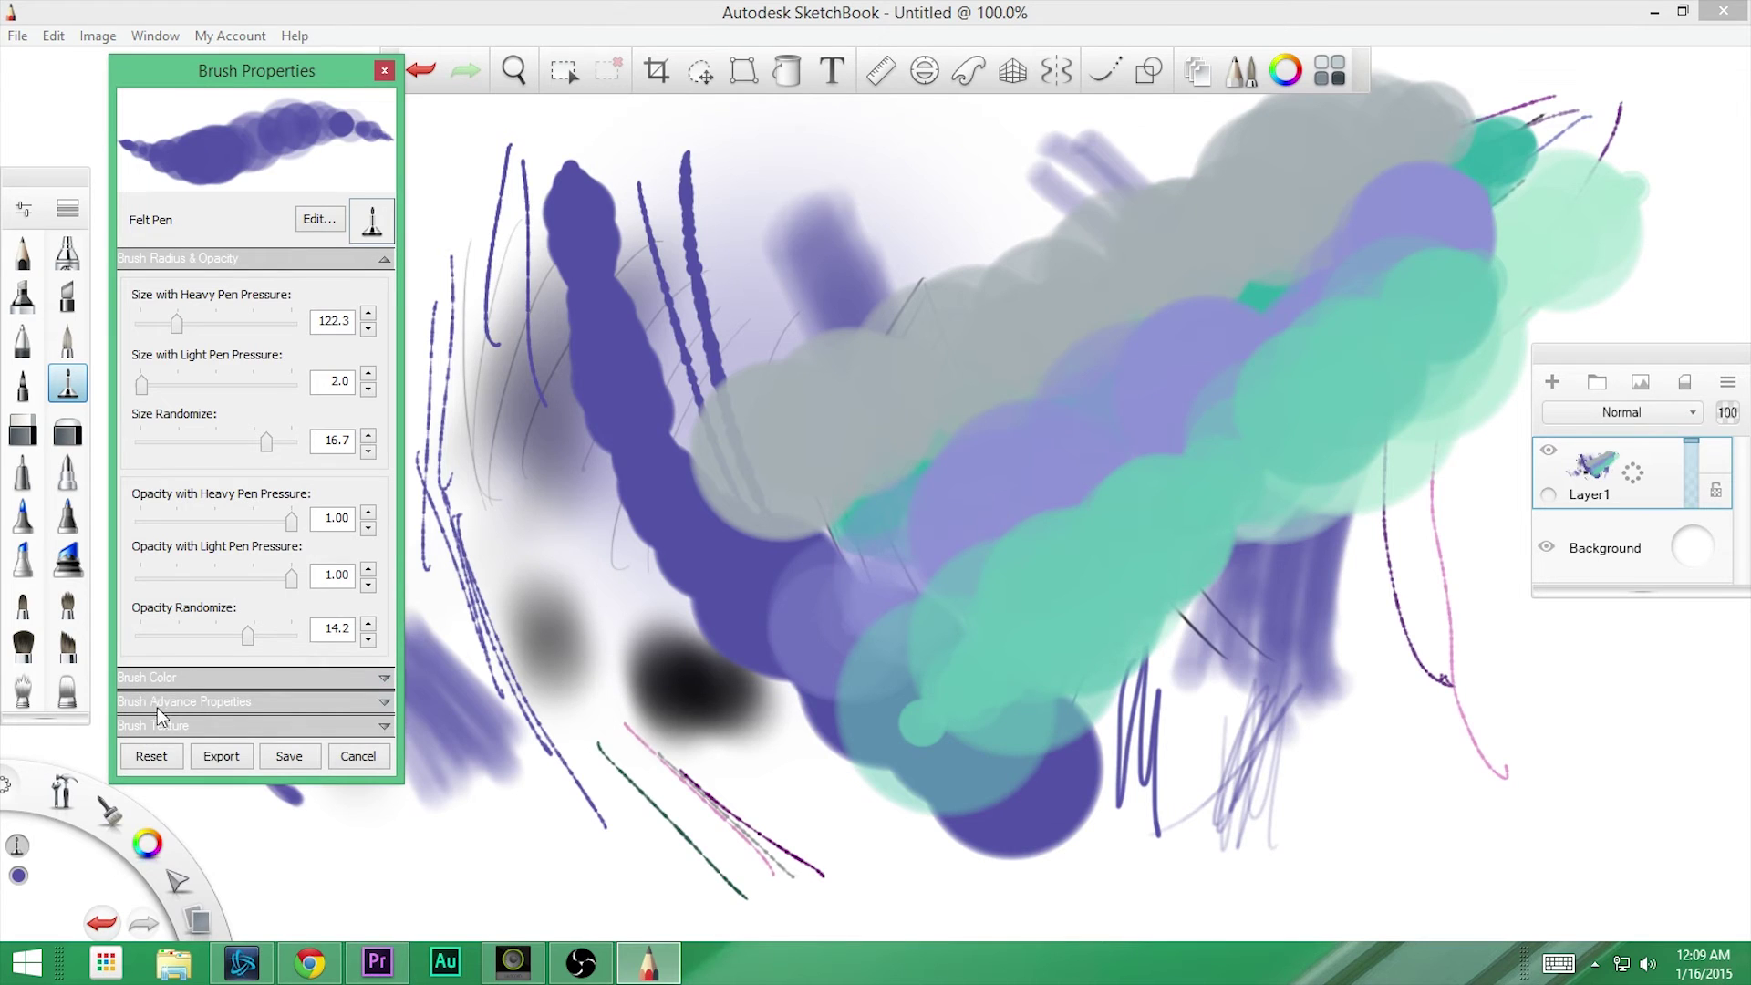
- Set the Felt Pen's roundness to 0.15 and paint short jagged strokes above the pale blue area
left_click(157, 701)
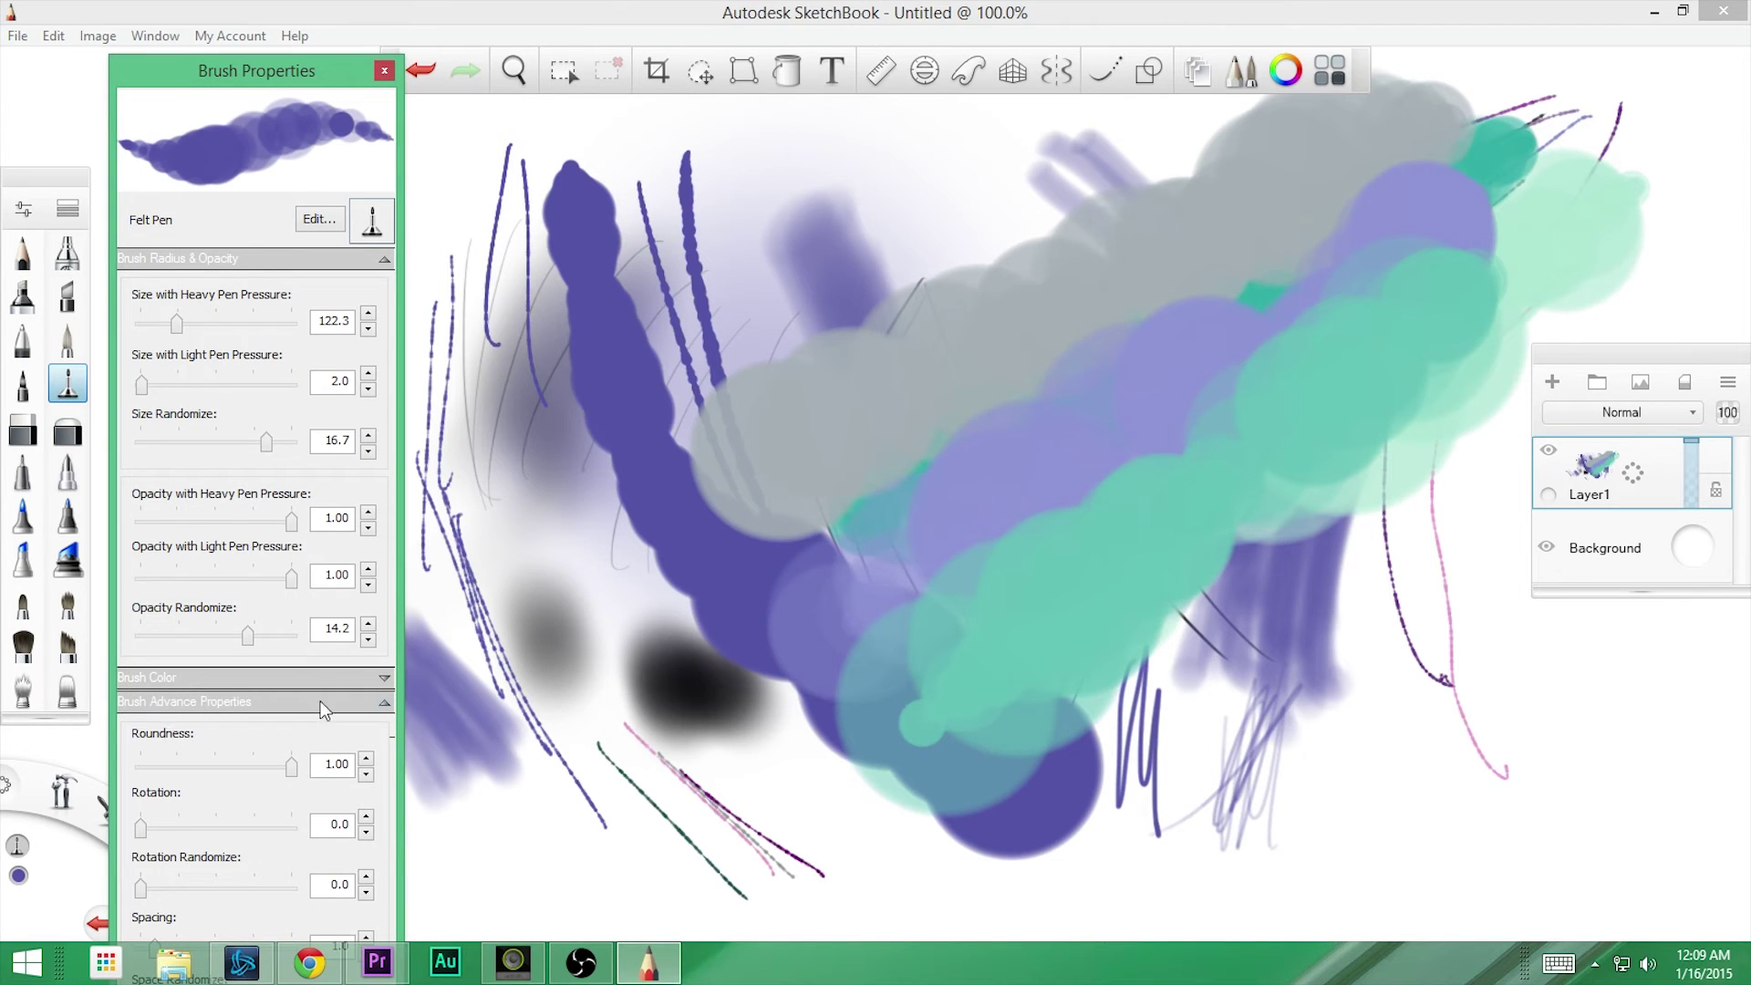
left_click(217, 259)
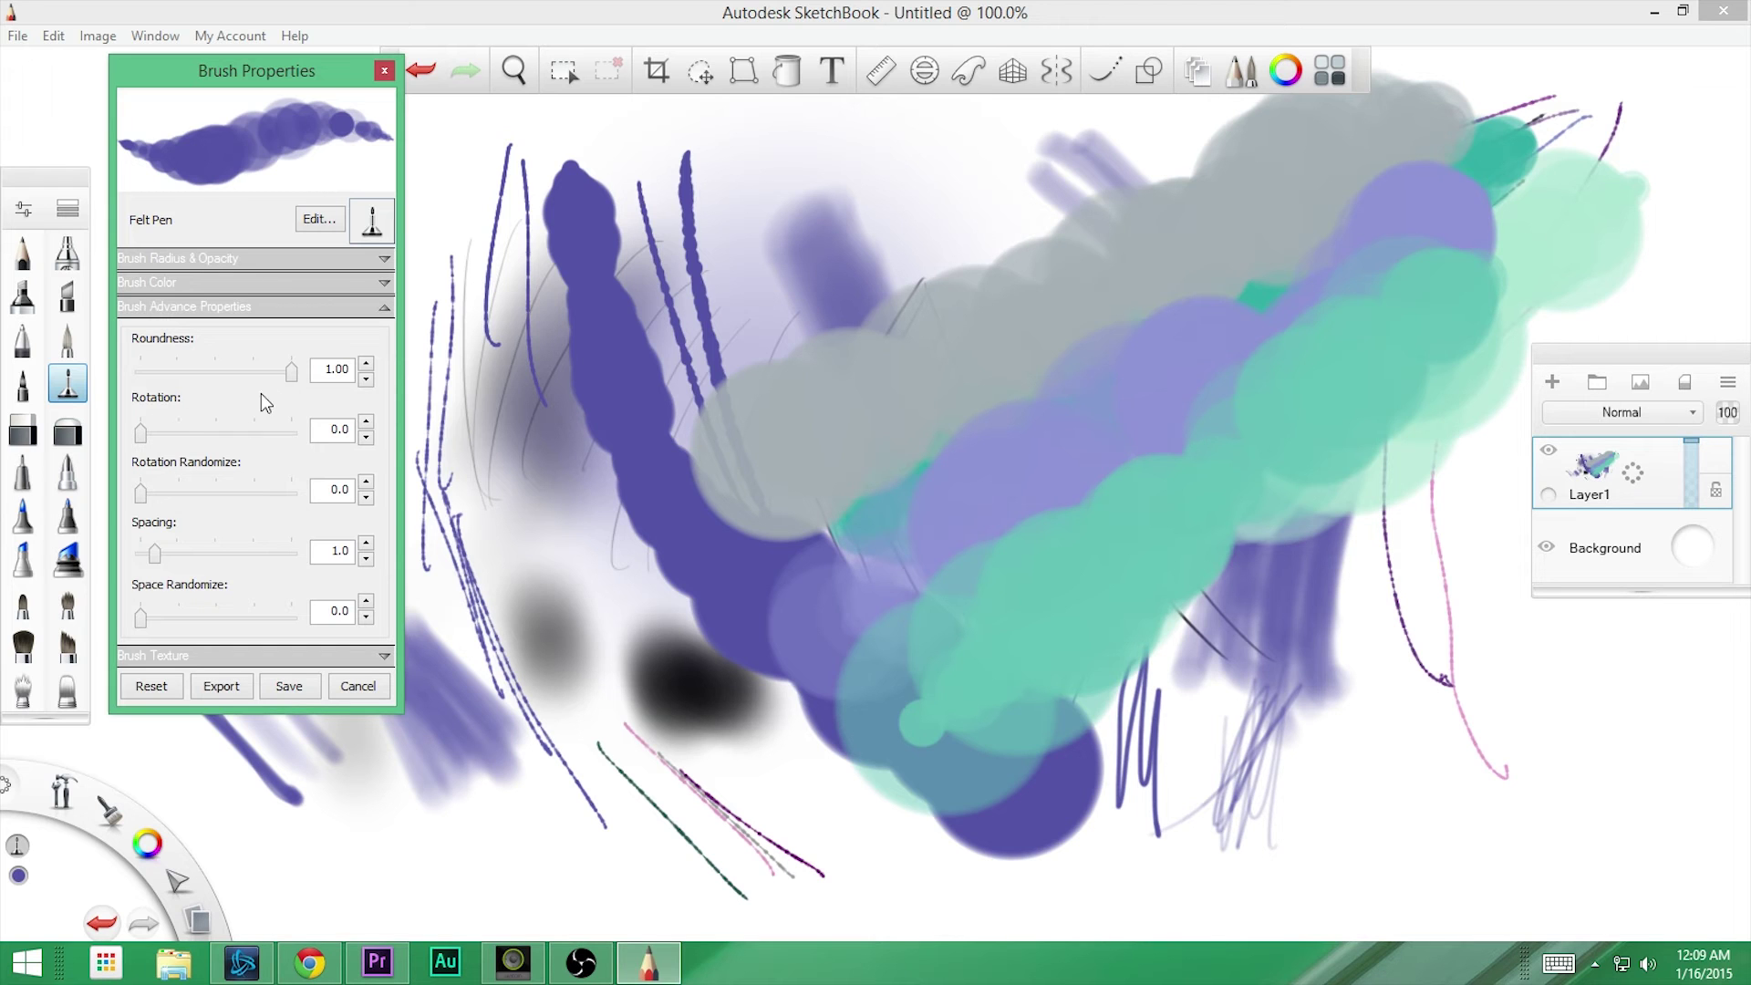
left_click_drag(294, 370, 163, 354)
mouse_move(784, 128)
left_mouse_down()
mouse_move(720, 232)
mouse_move(752, 301)
left_mouse_up()
left_click_drag(844, 132, 826, 273)
mouse_move(876, 146)
left_mouse_down()
mouse_move(1003, 237)
mouse_move(983, 189)
left_mouse_up()
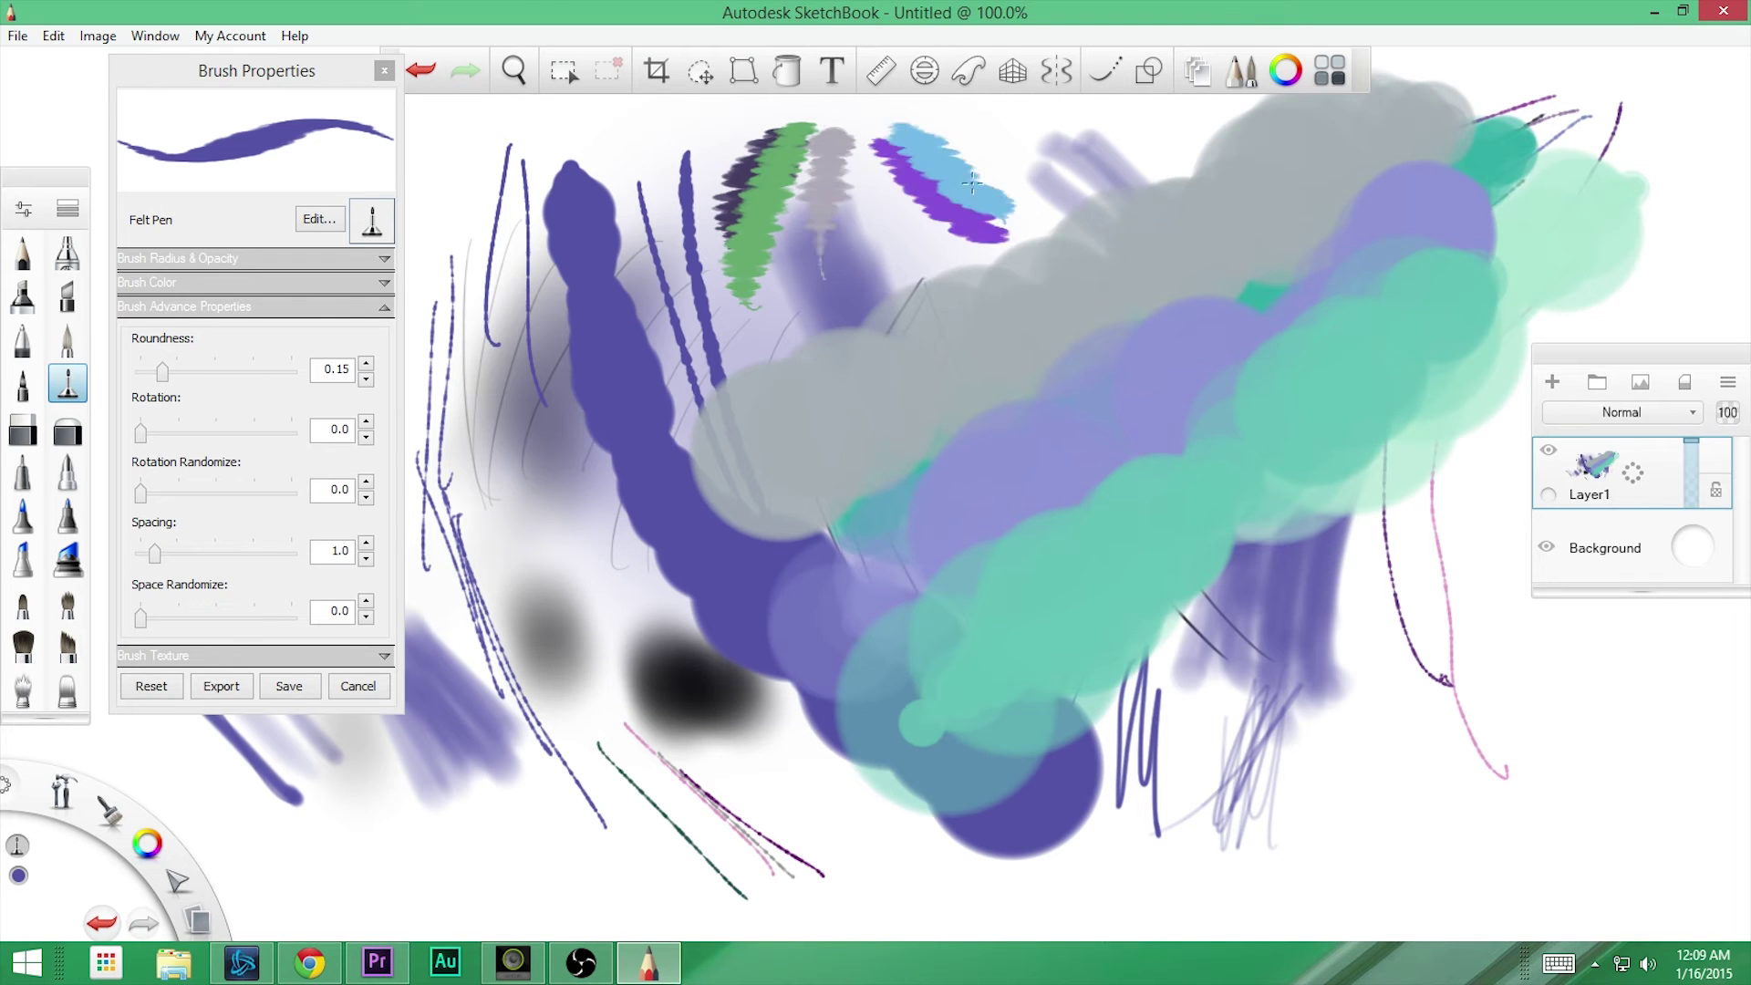
- Set the Felt Pen's rotation to 180.0 and paint two short diagonal strokes above the black spots
left_click_drag(136, 429, 217, 430)
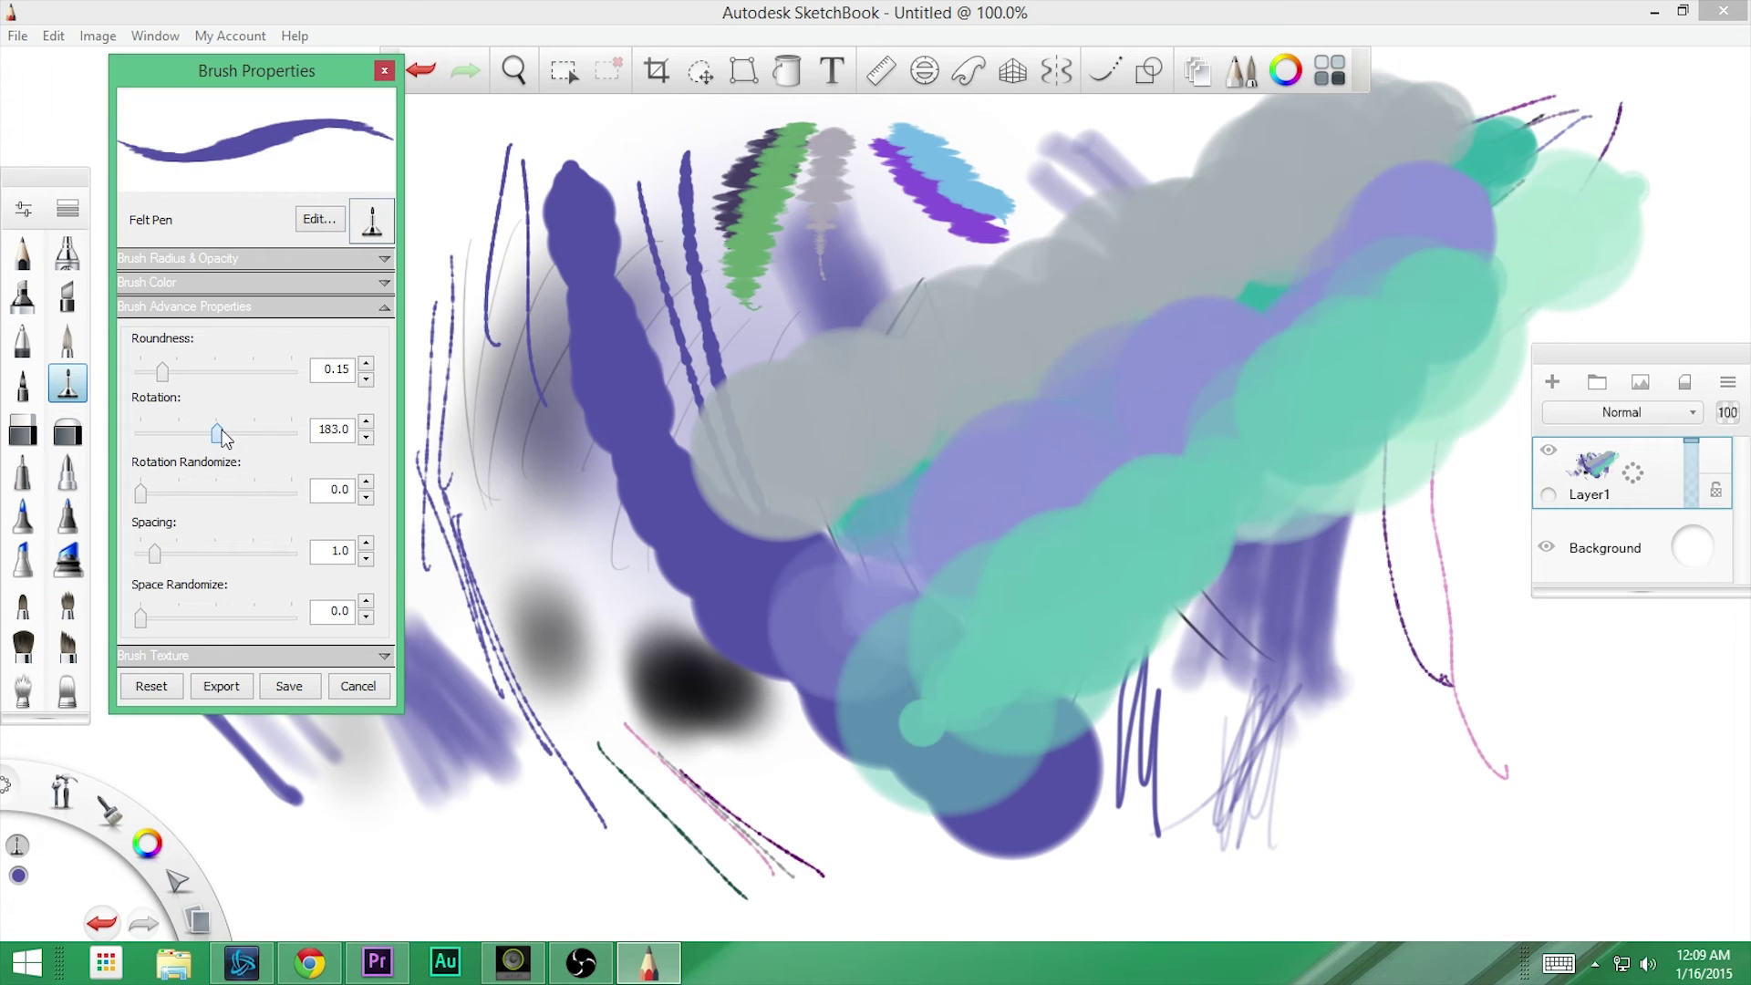
left_click_drag(458, 412, 609, 582)
left_click_drag(510, 476, 633, 625)
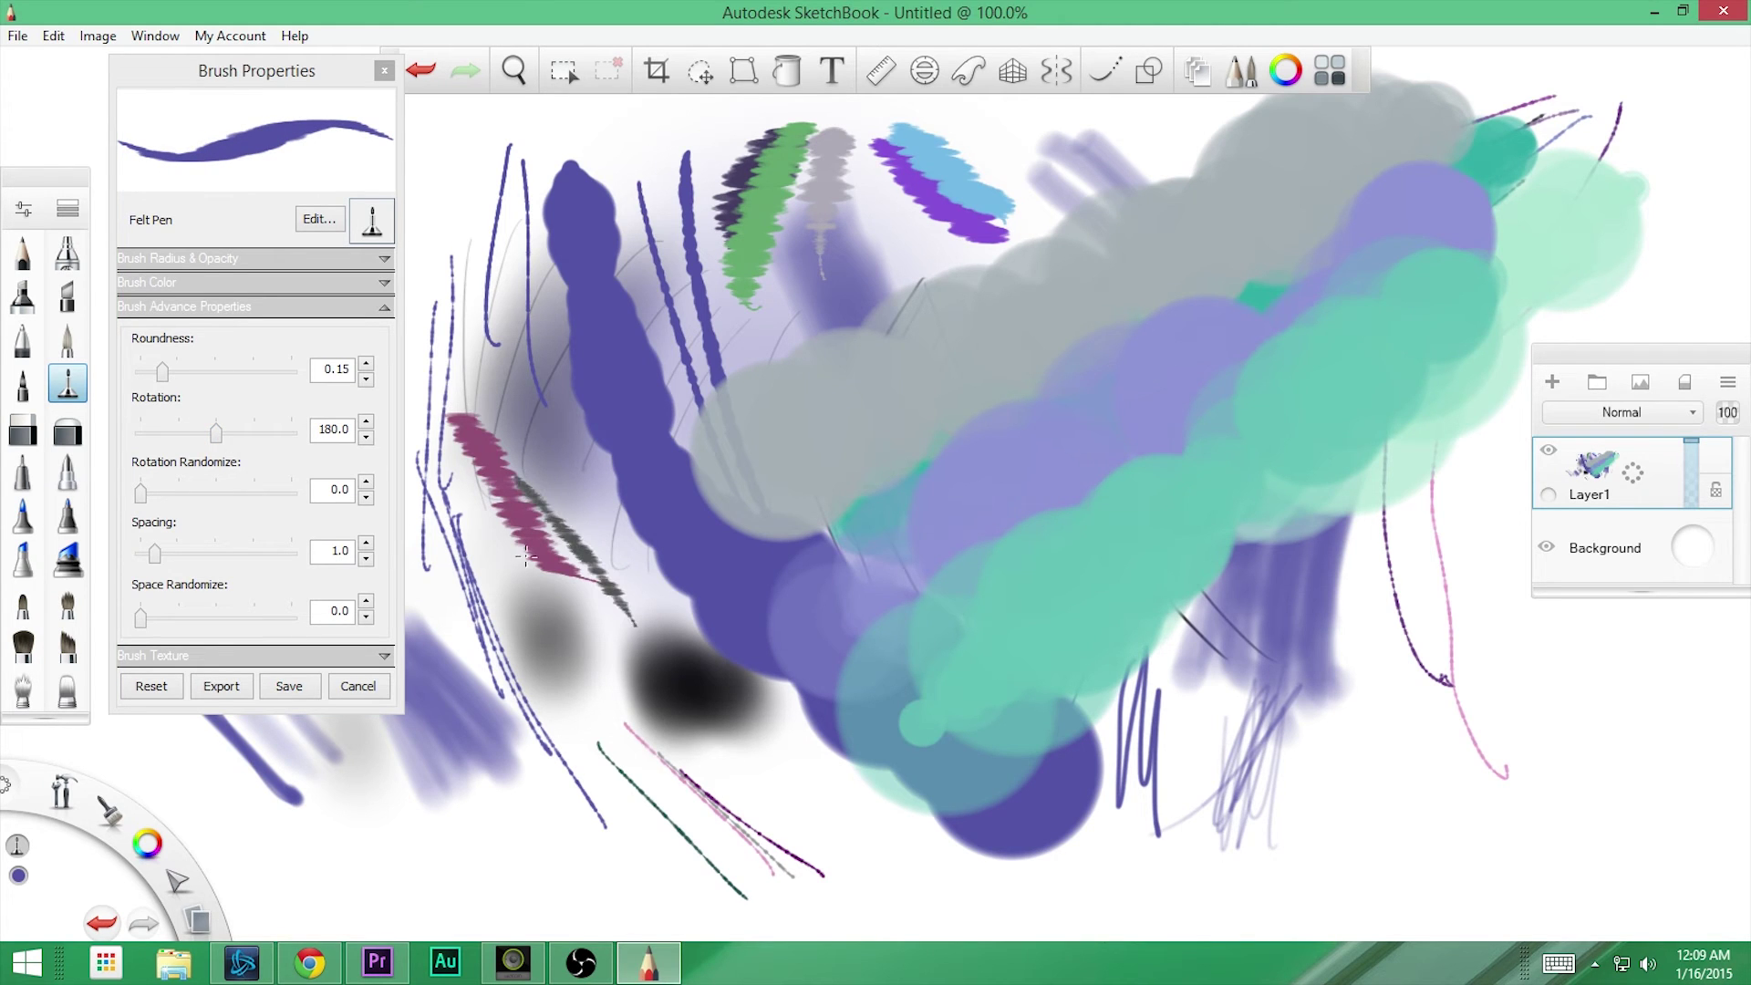
- Scatter flat ellipses across the canvas centre with spacing 8.1 and space randomize 15.9, and reset the Felt Pen
left_click(153, 551)
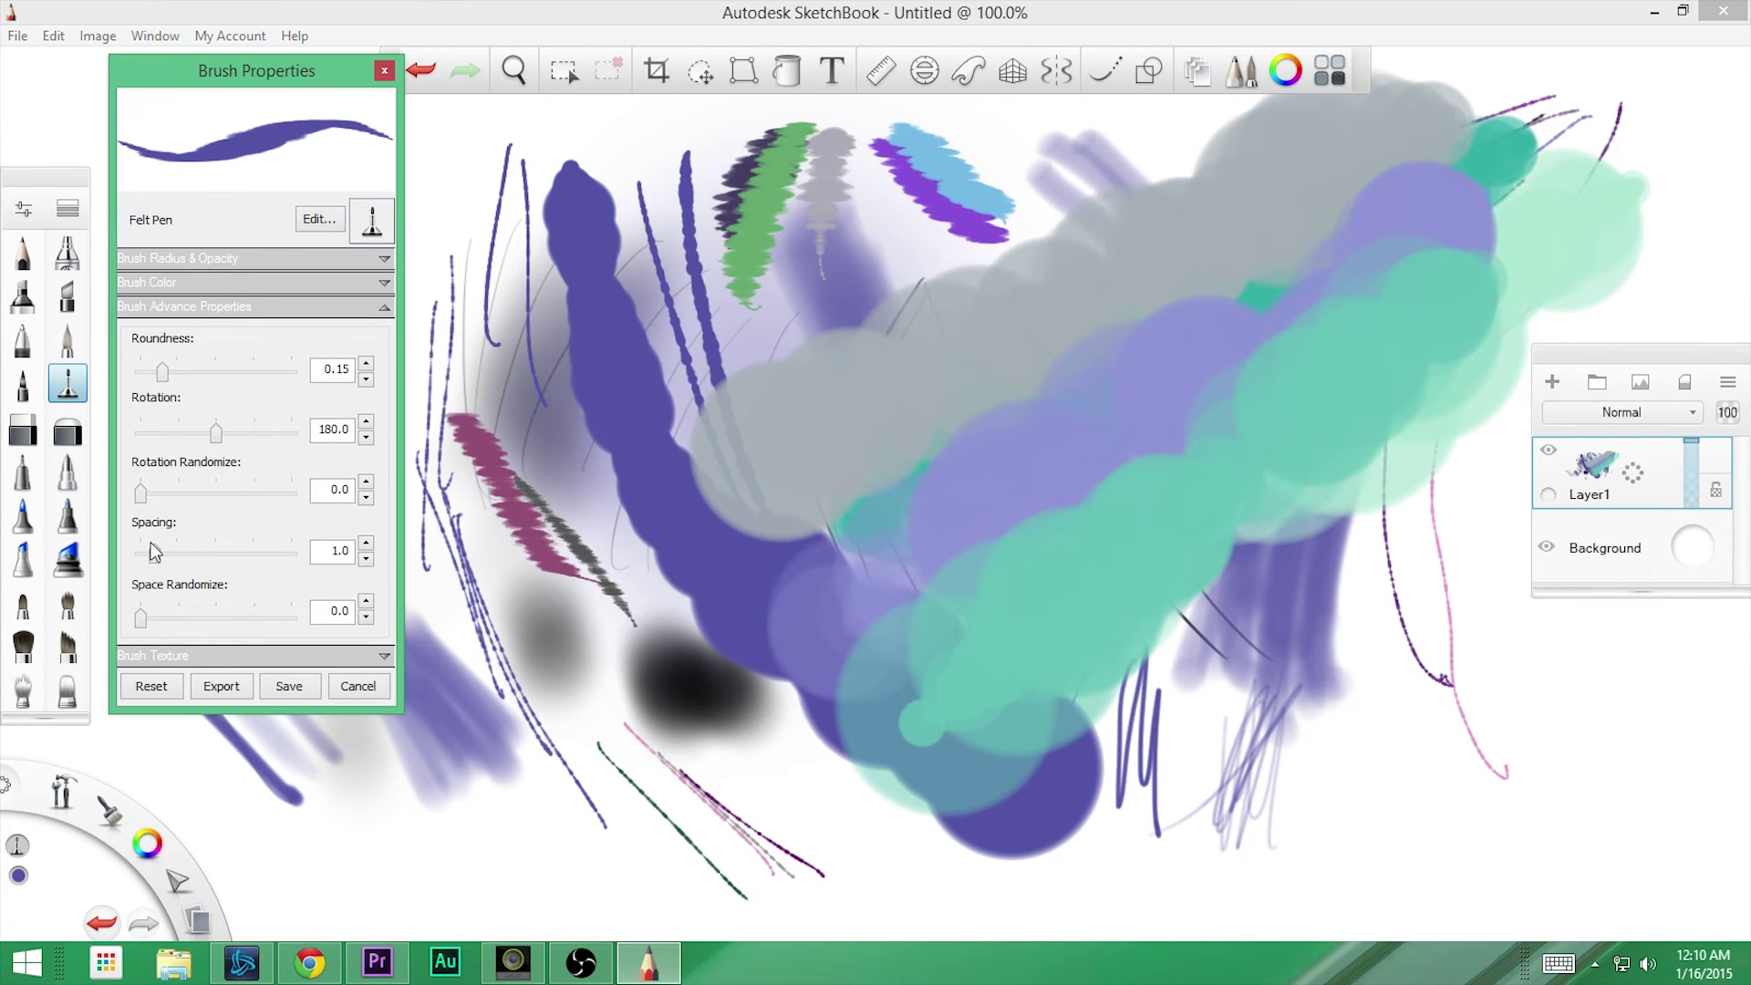
left_click_drag(156, 551, 262, 554)
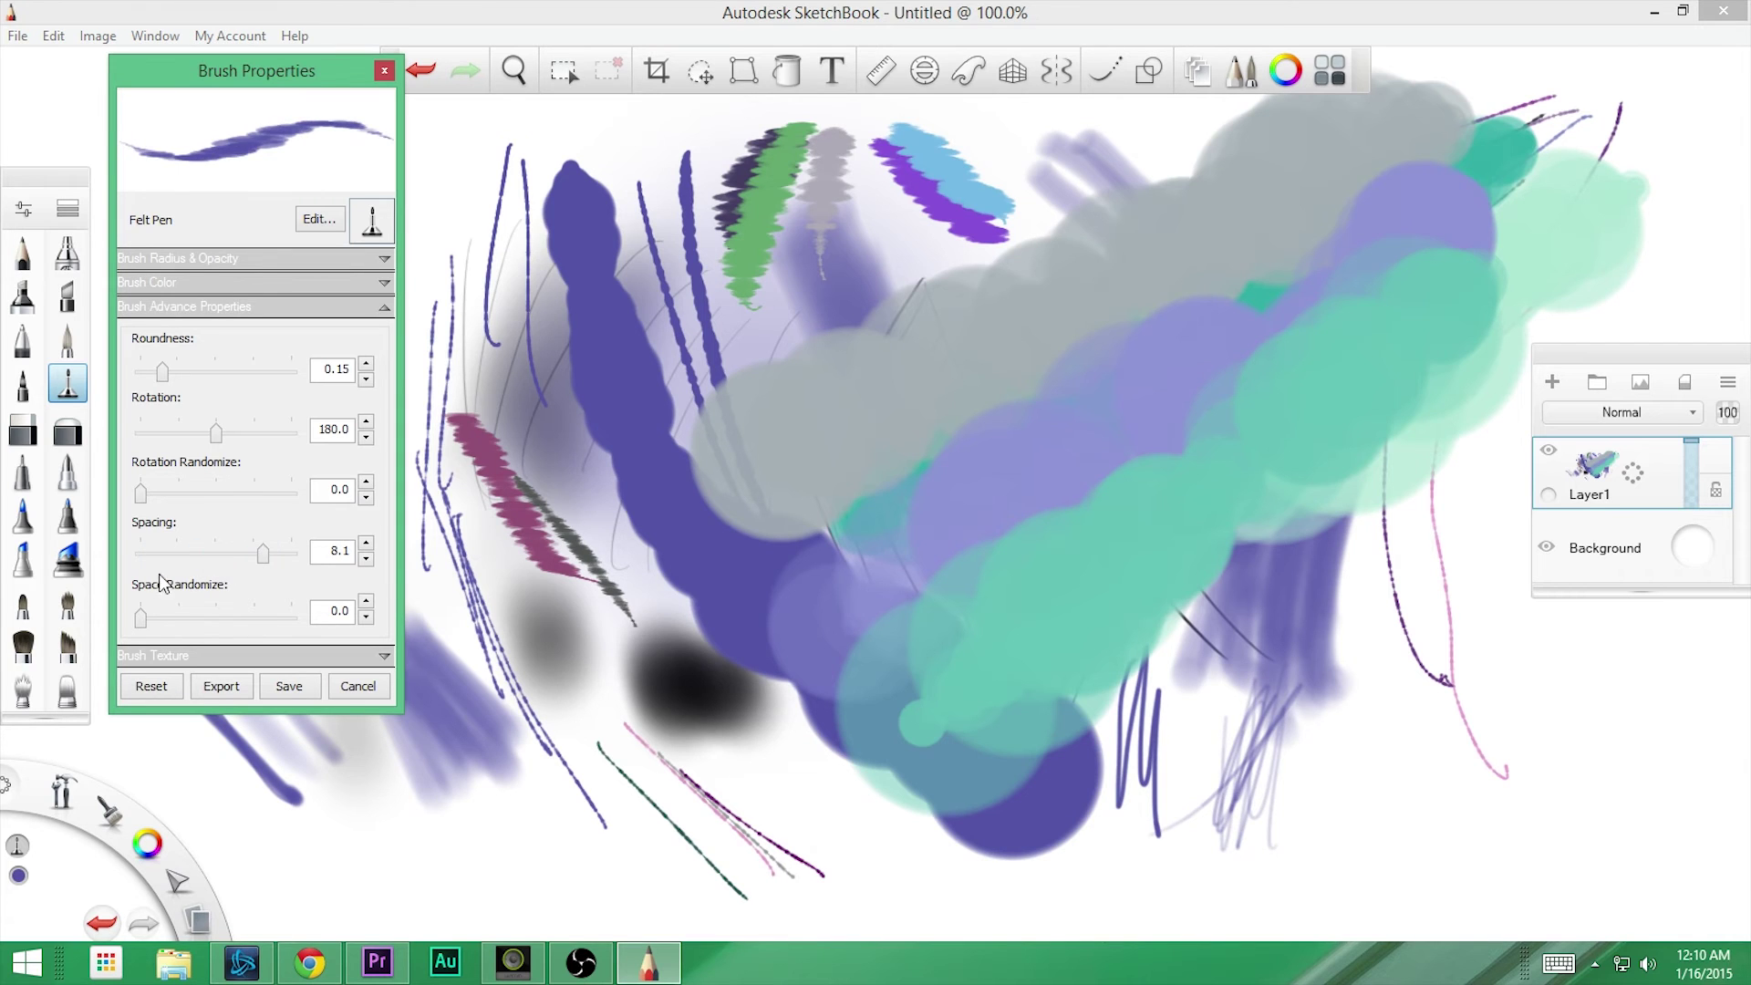
left_click_drag(151, 618, 270, 619)
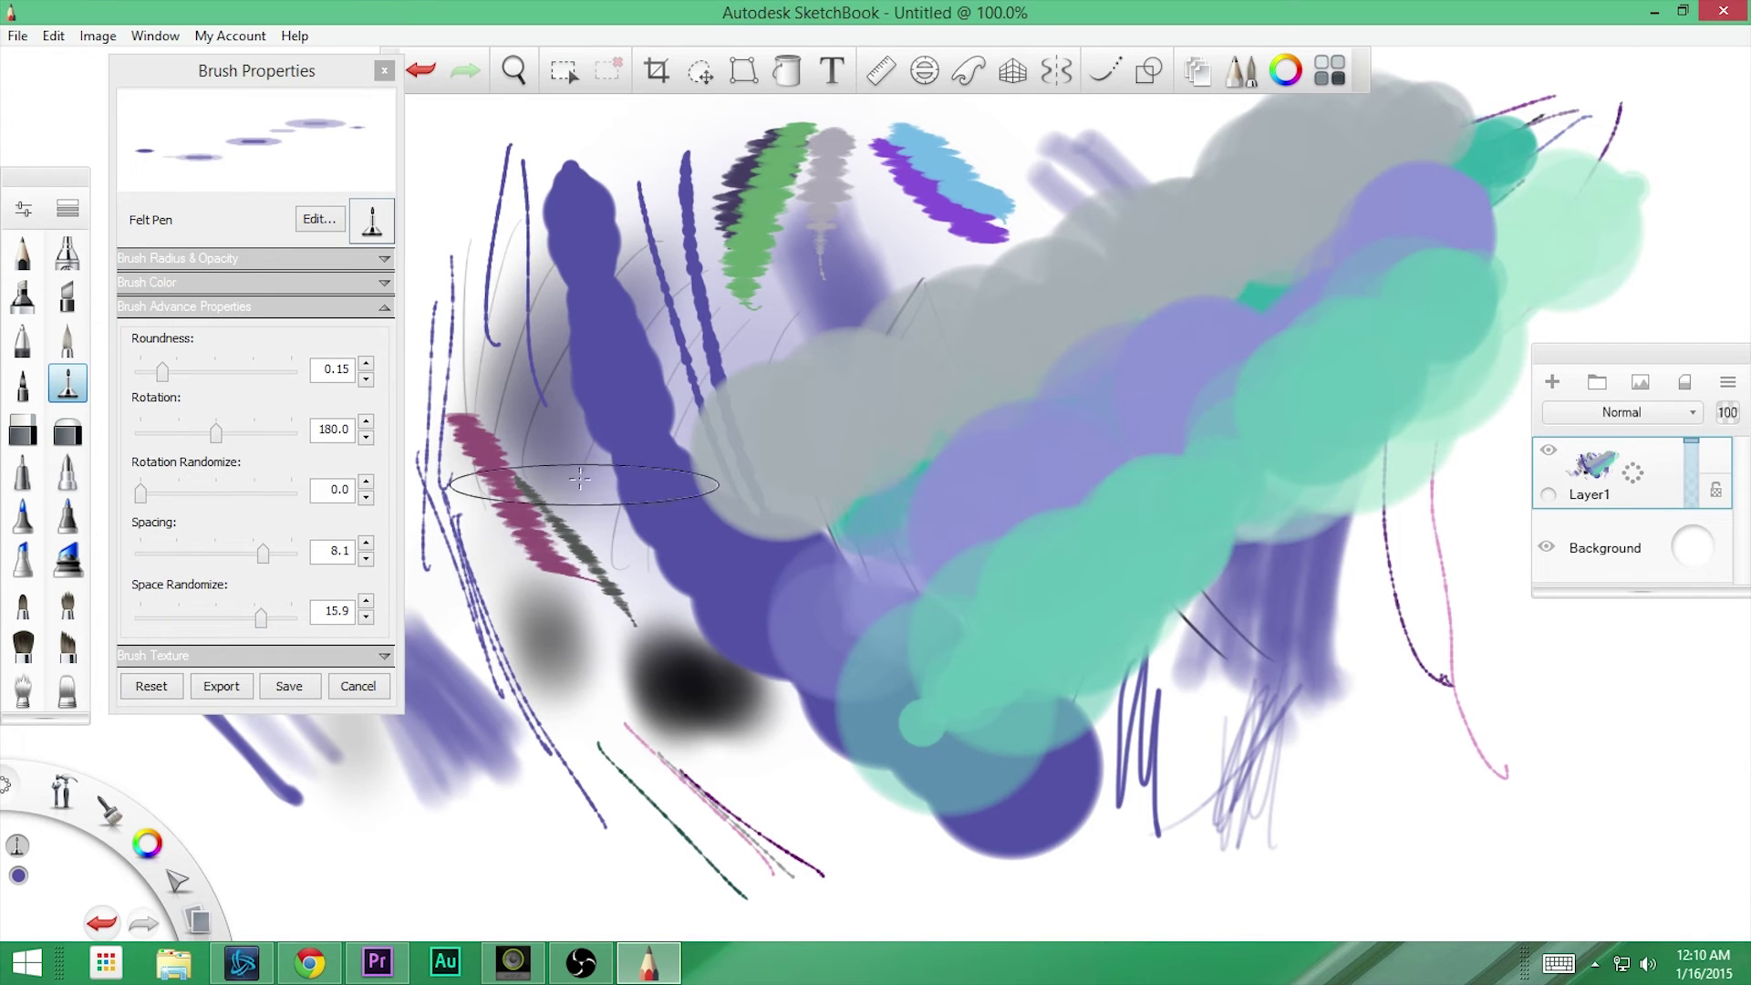
mouse_move(558, 423)
left_mouse_down()
mouse_move(786, 687)
mouse_move(928, 337)
mouse_move(613, 529)
mouse_move(840, 519)
left_mouse_up()
left_click(151, 686)
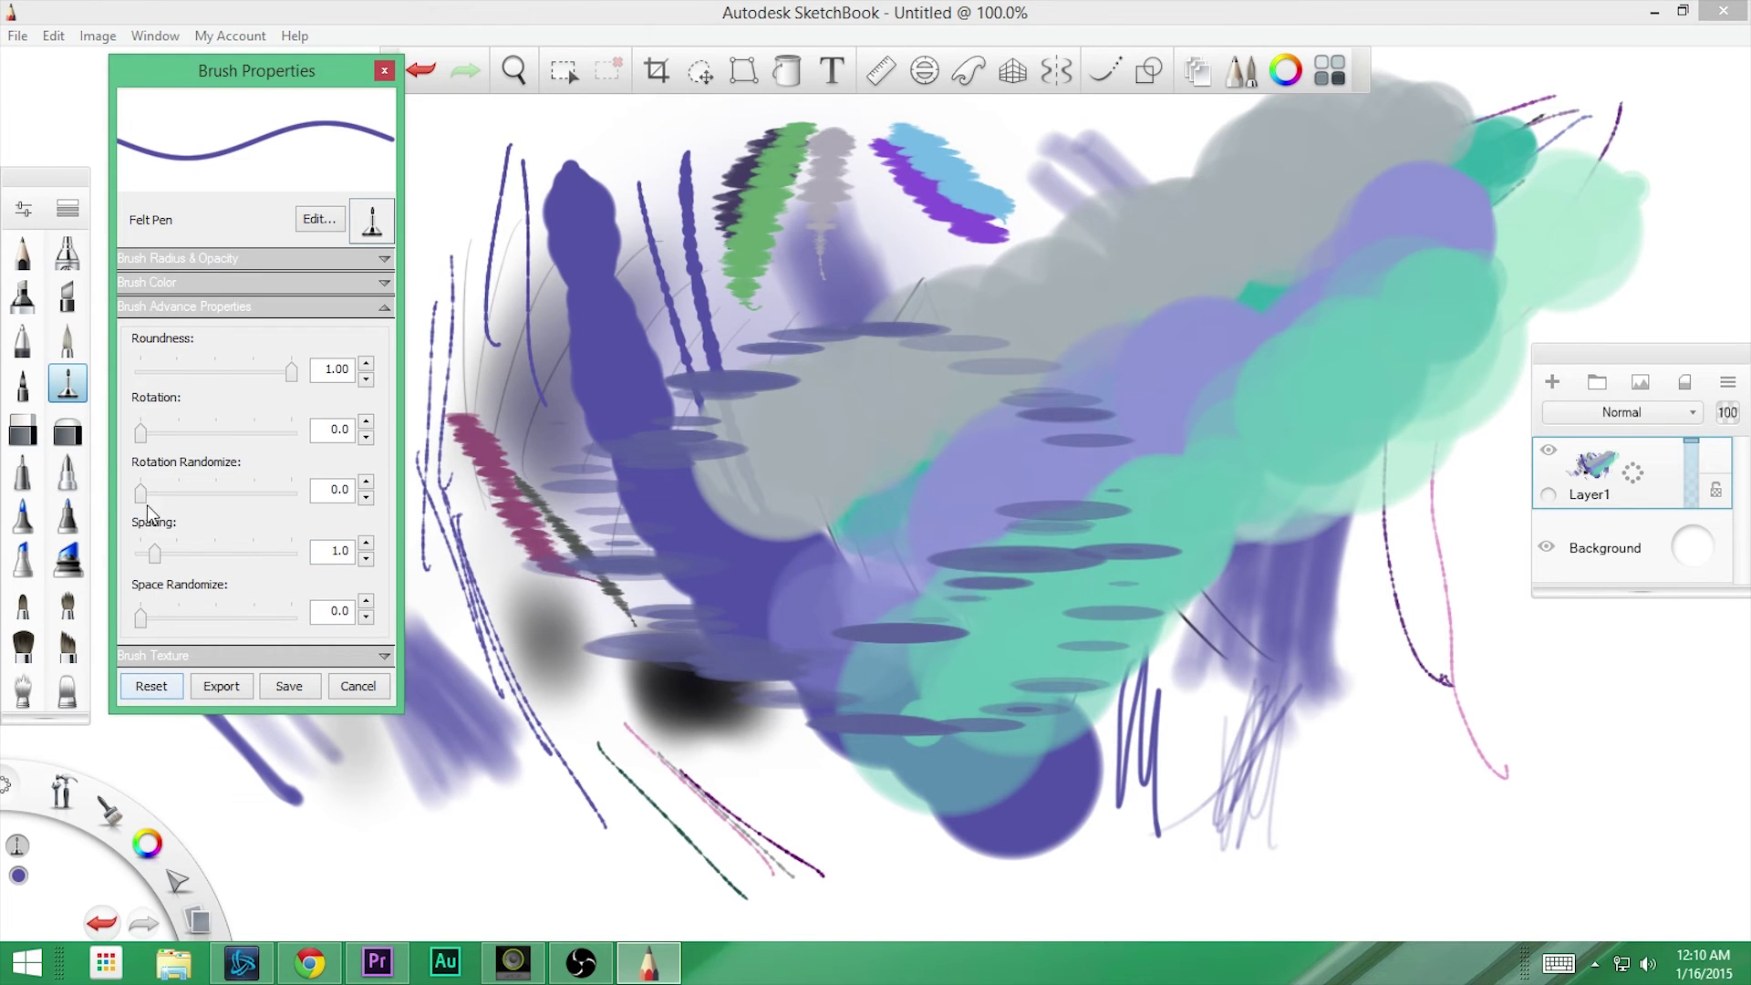
- Capture a custom texture for the Felt Pen and set its brush edges to Solid
left_click(175, 307)
left_click(181, 332)
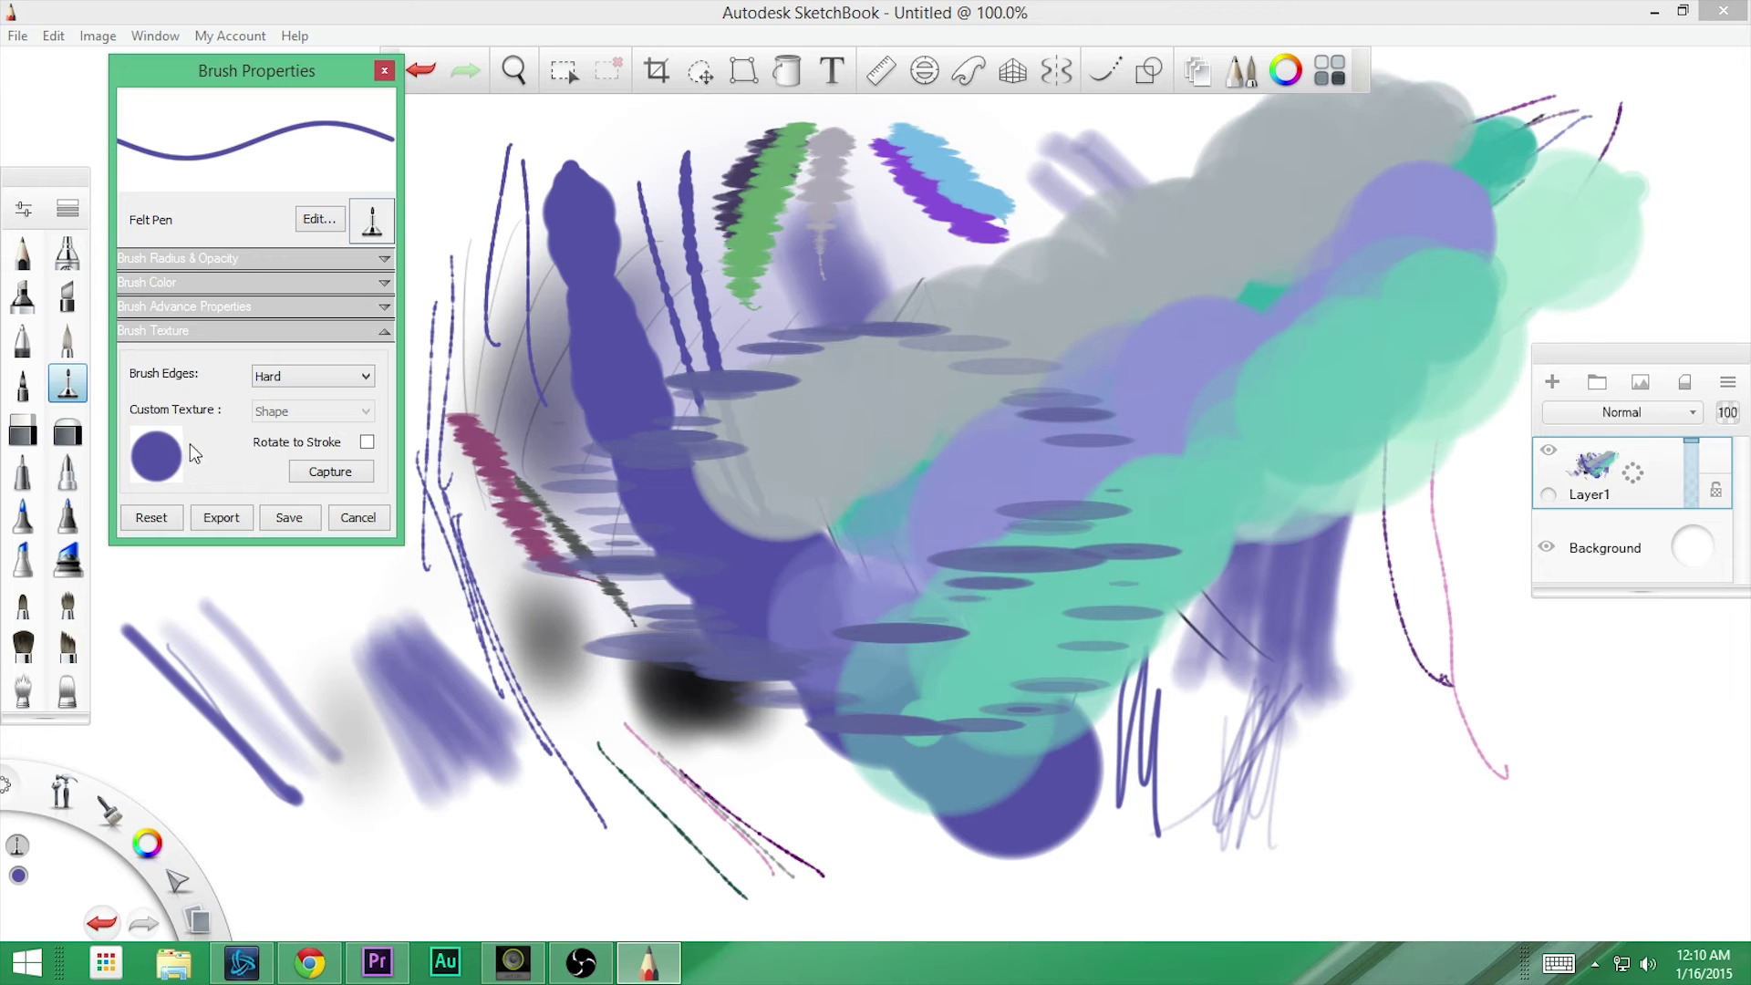
left_click(317, 467)
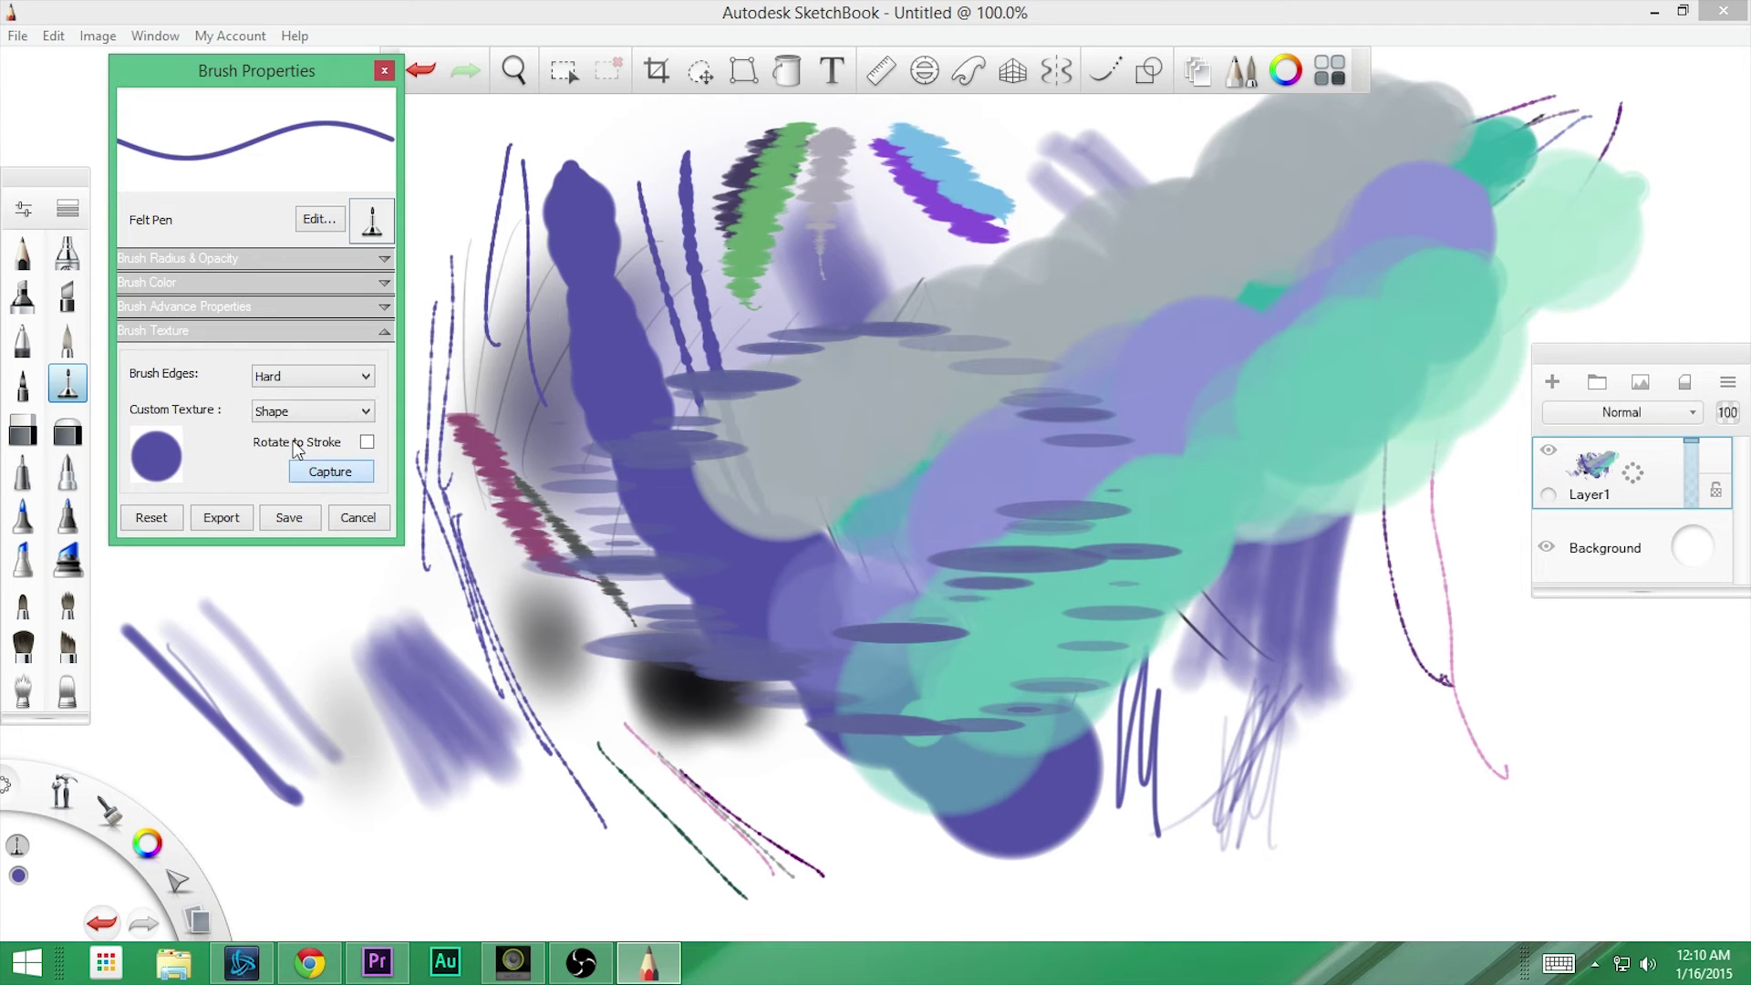
left_click(279, 377)
left_click(281, 408)
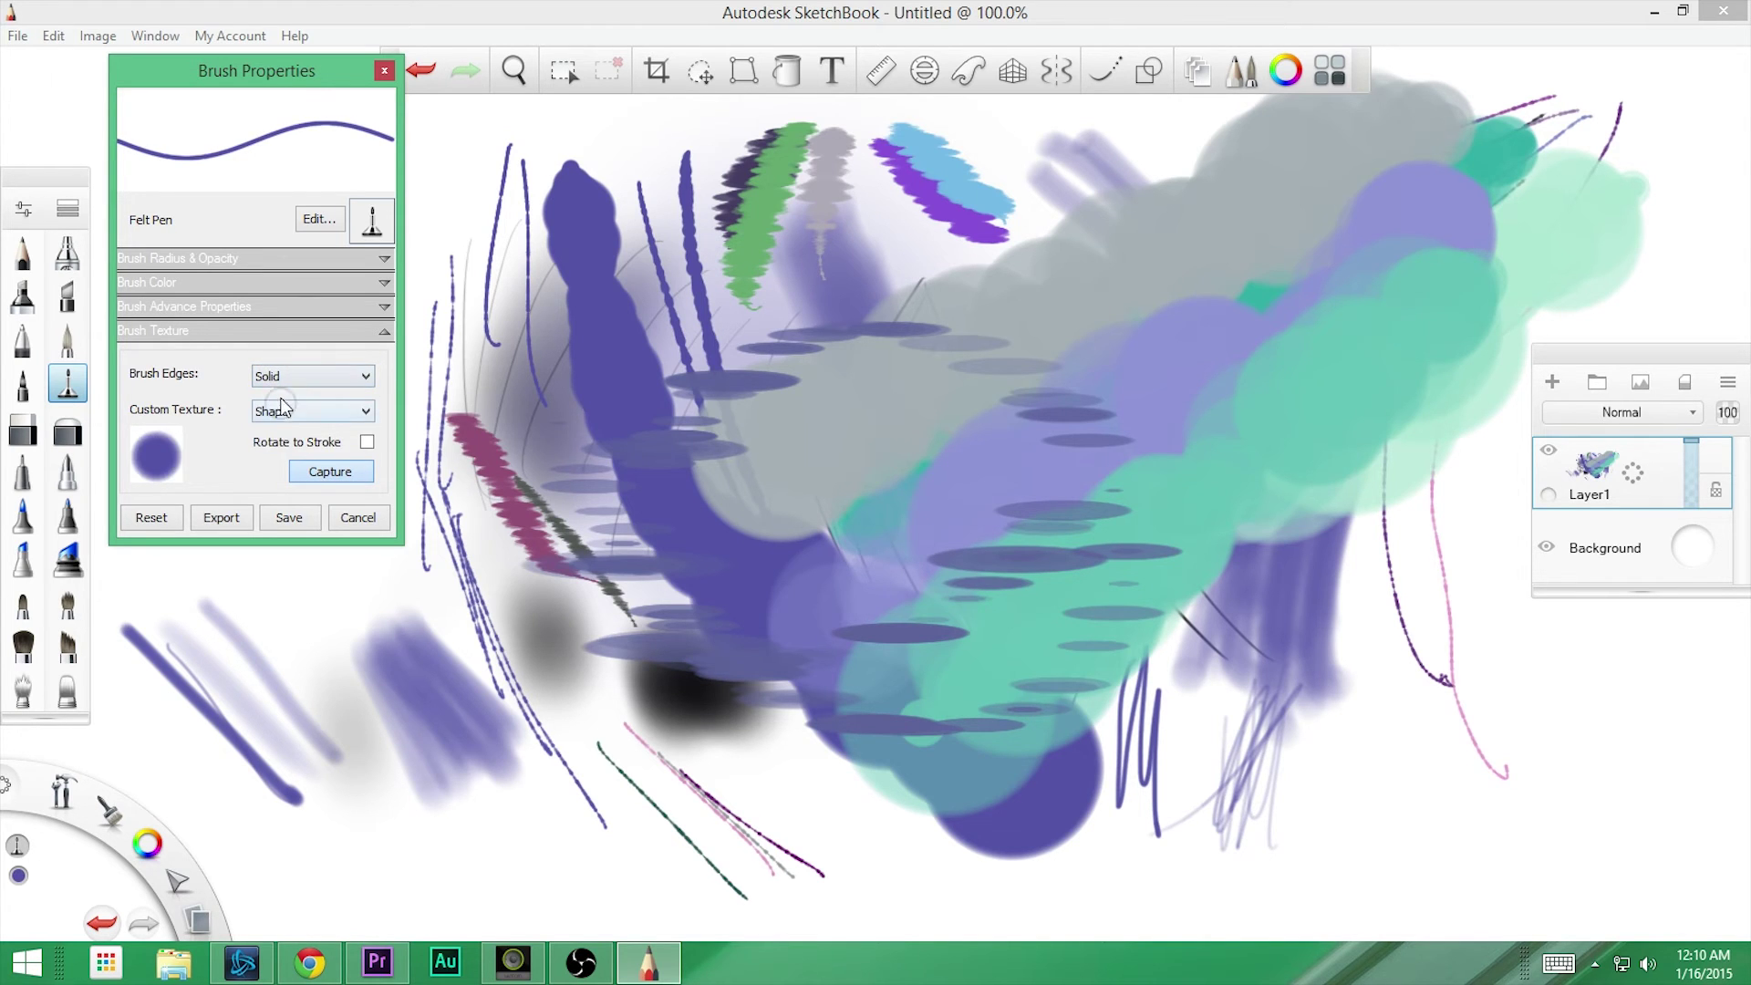
- Set the custom texture to Shape + Colors with Rotate to Stroke enabled, and the brush edges to Sharp
left_click(288, 410)
left_click(290, 438)
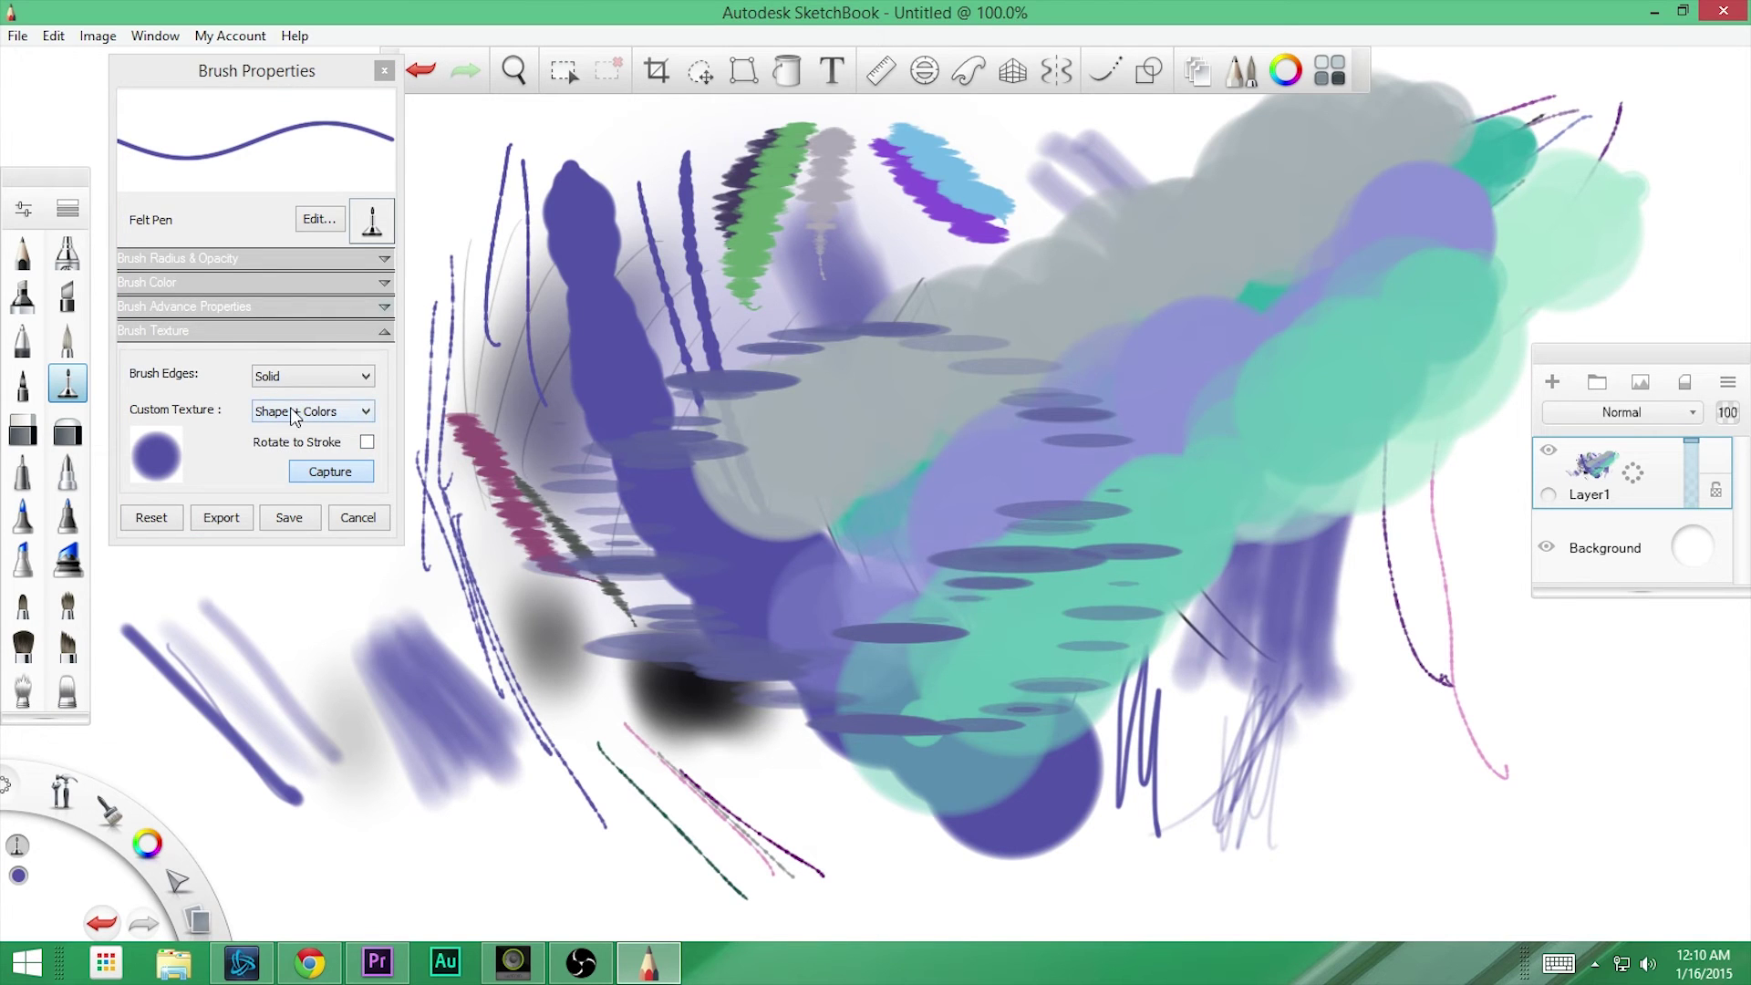
left_click(365, 442)
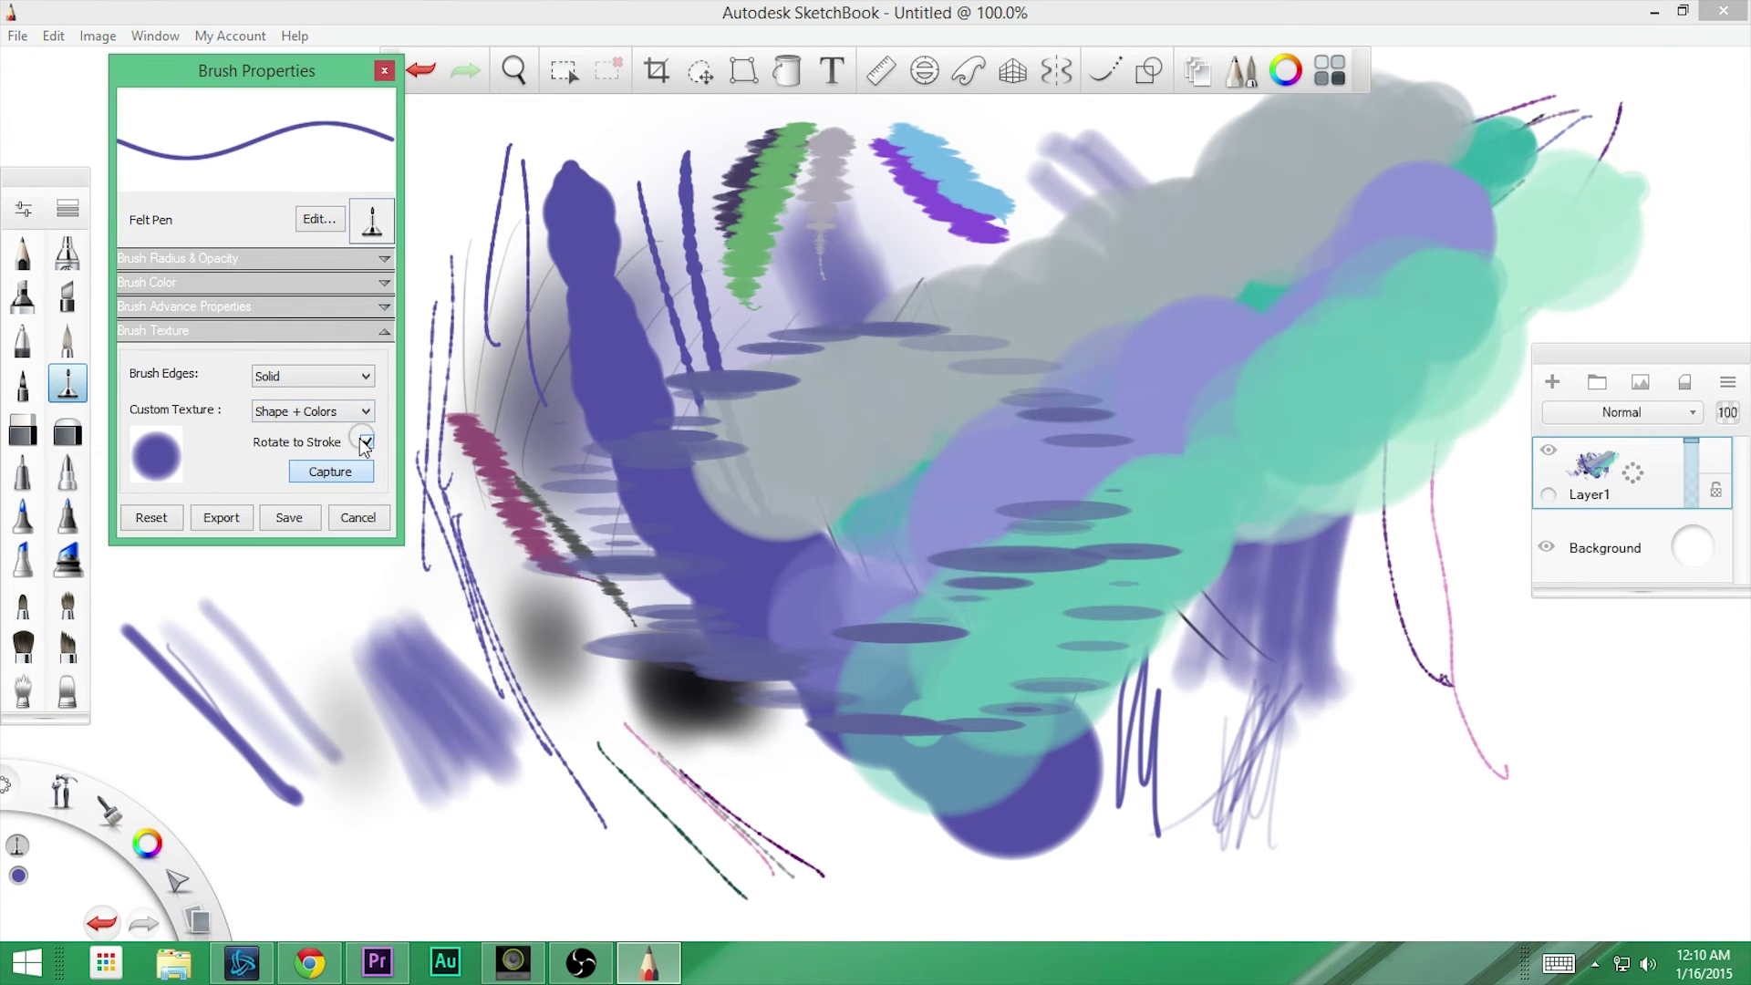
left_click(294, 376)
left_click(313, 437)
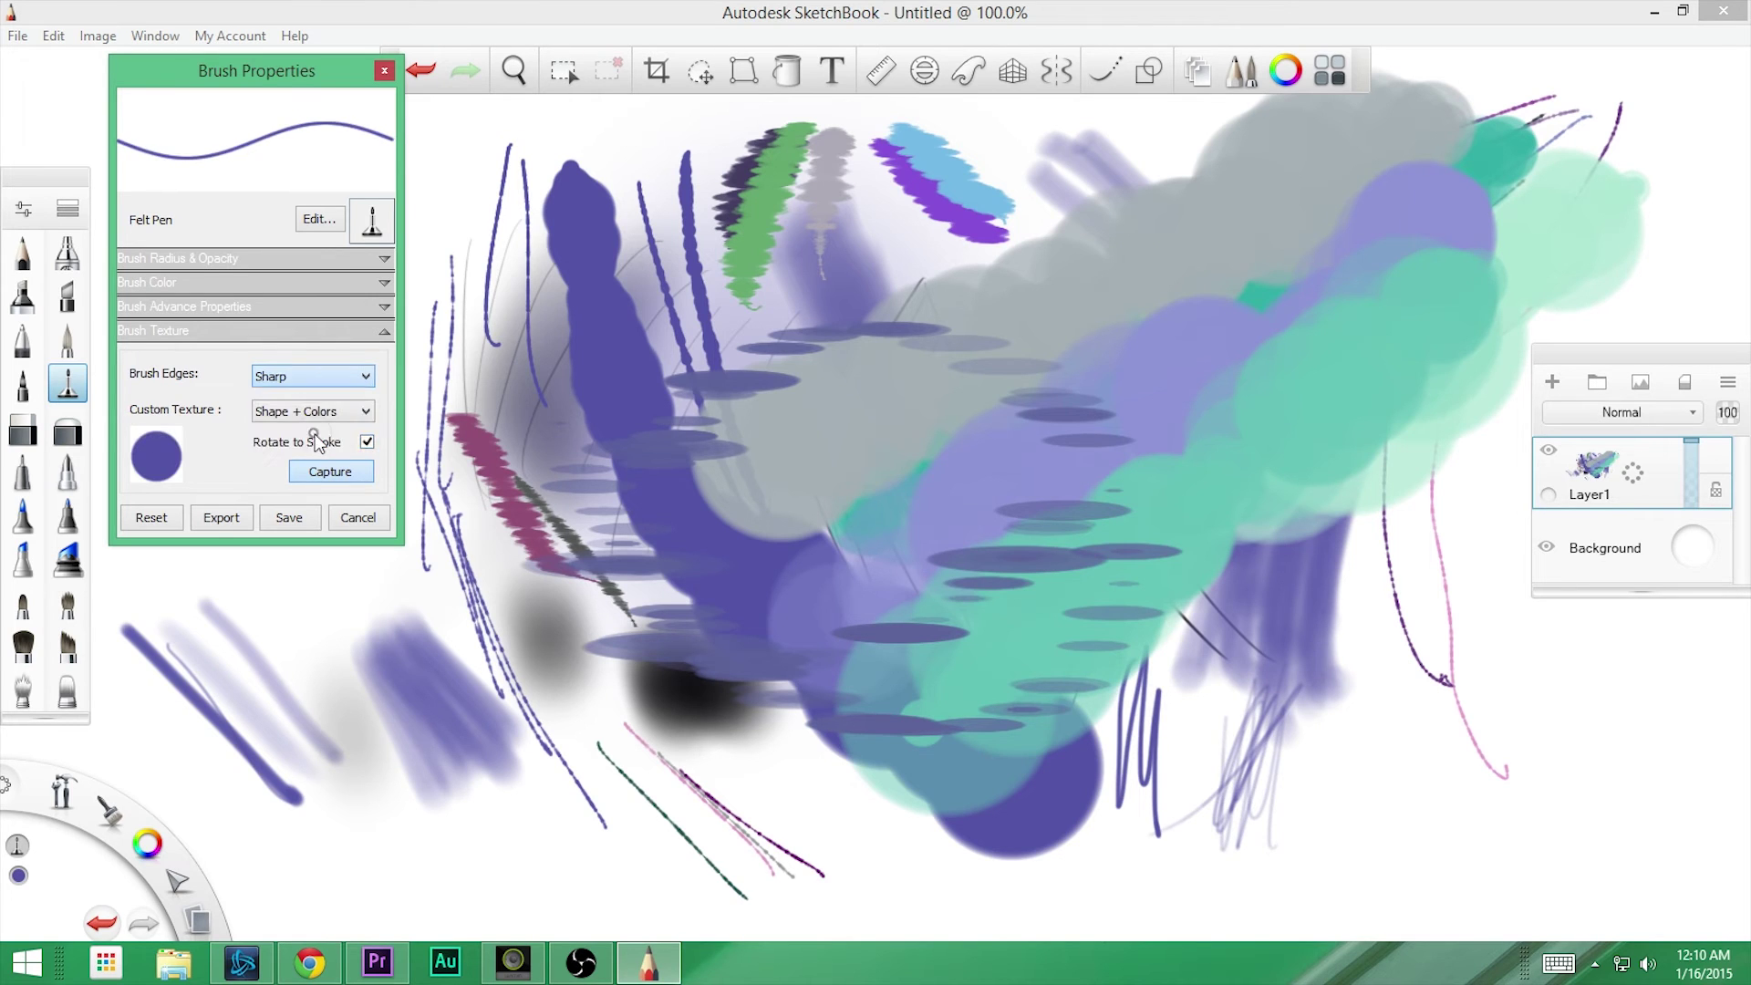
- Discard the Felt Pen's custom texture changes and close its brush properties
left_click(310, 412)
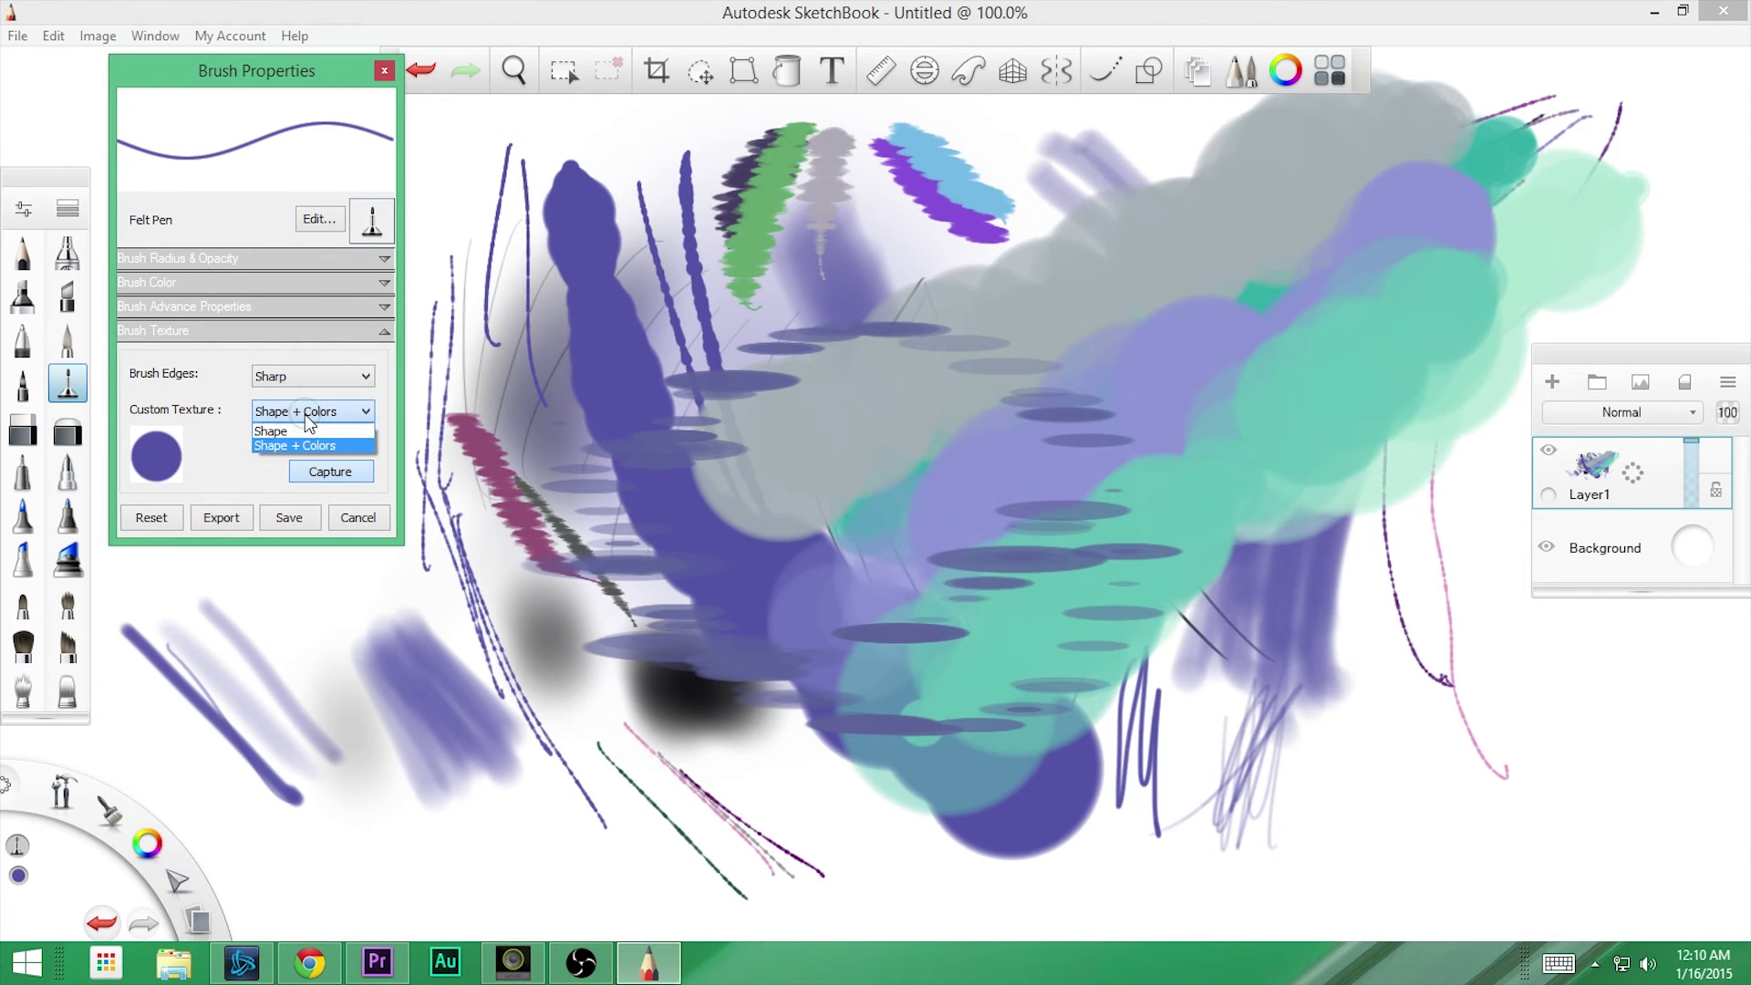
left_click(321, 440)
left_click(336, 470)
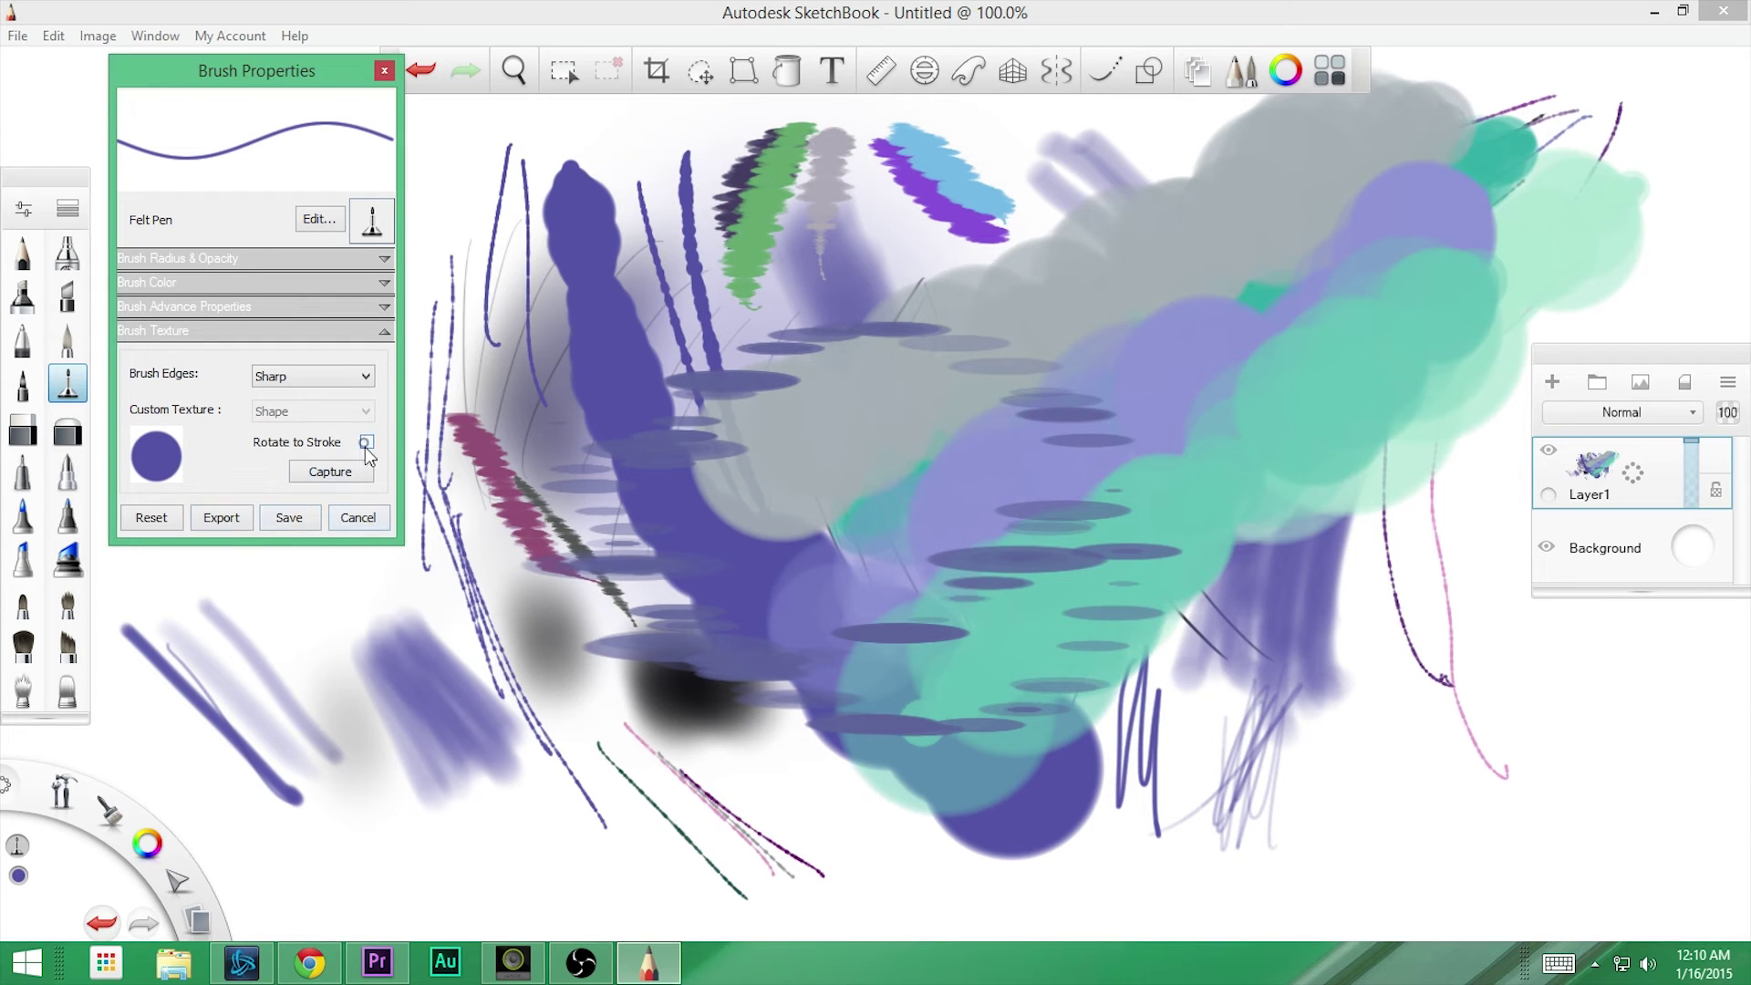
left_click(361, 520)
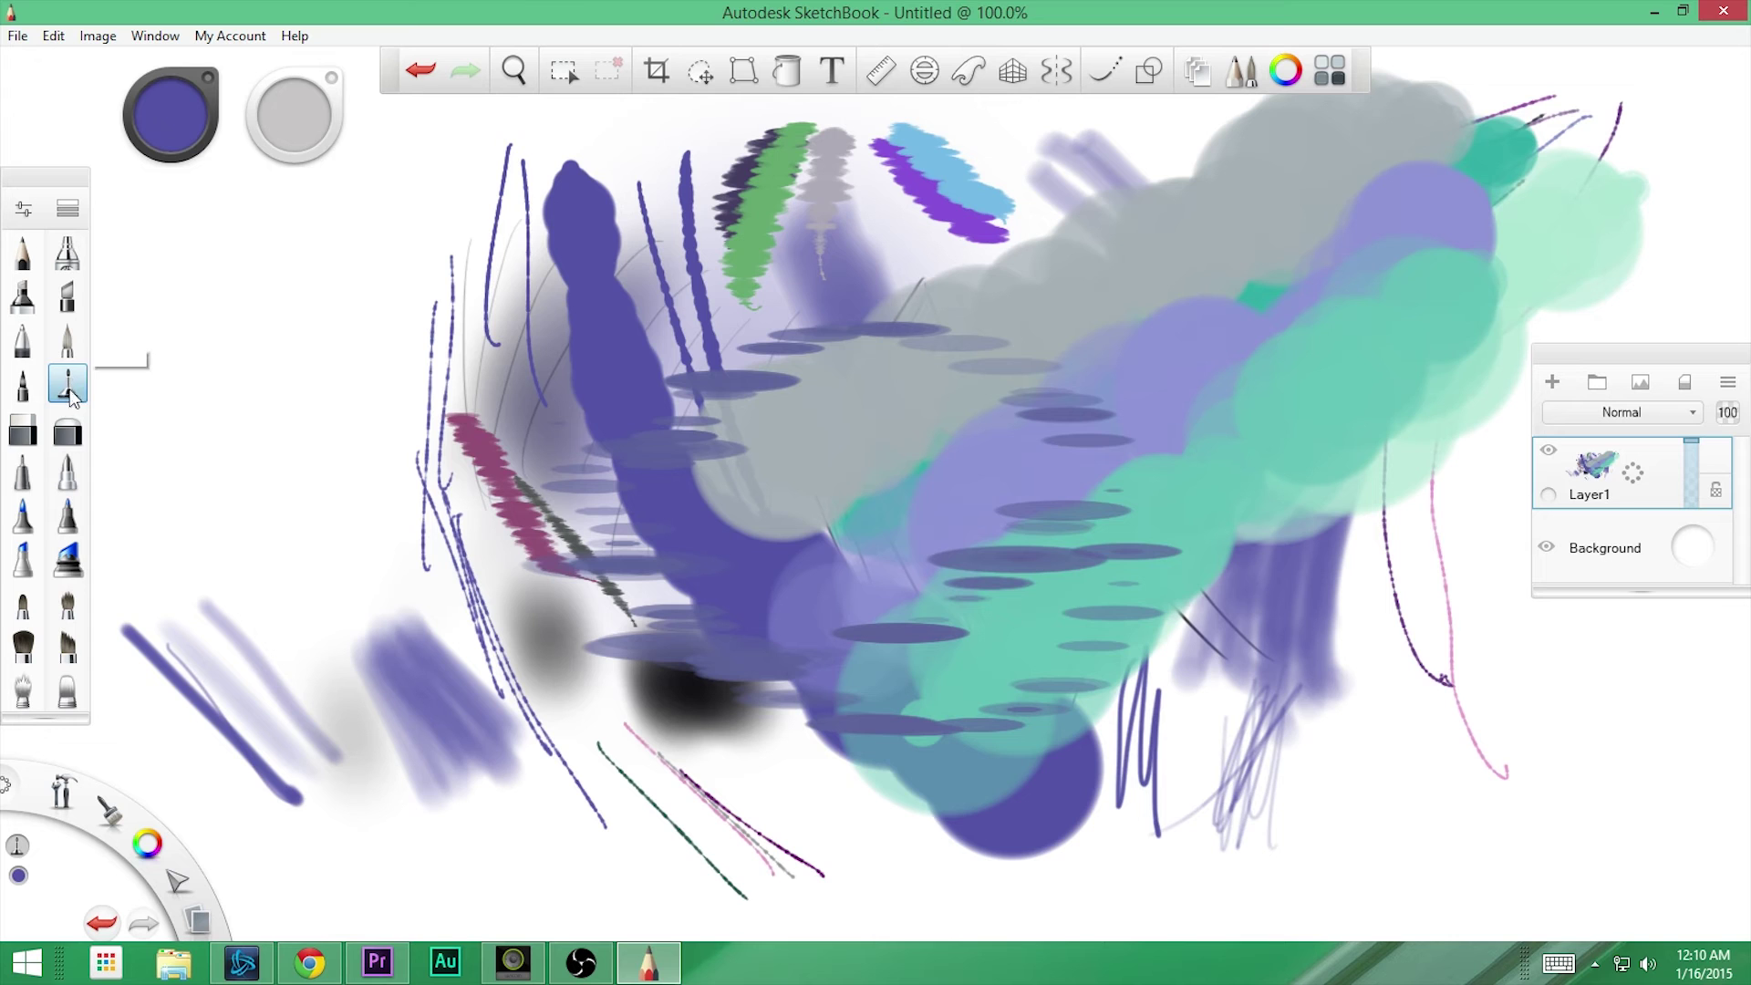
- Examine the brush properties of the Hard Eraser and of each Copic brush in turn
left_click(33, 431)
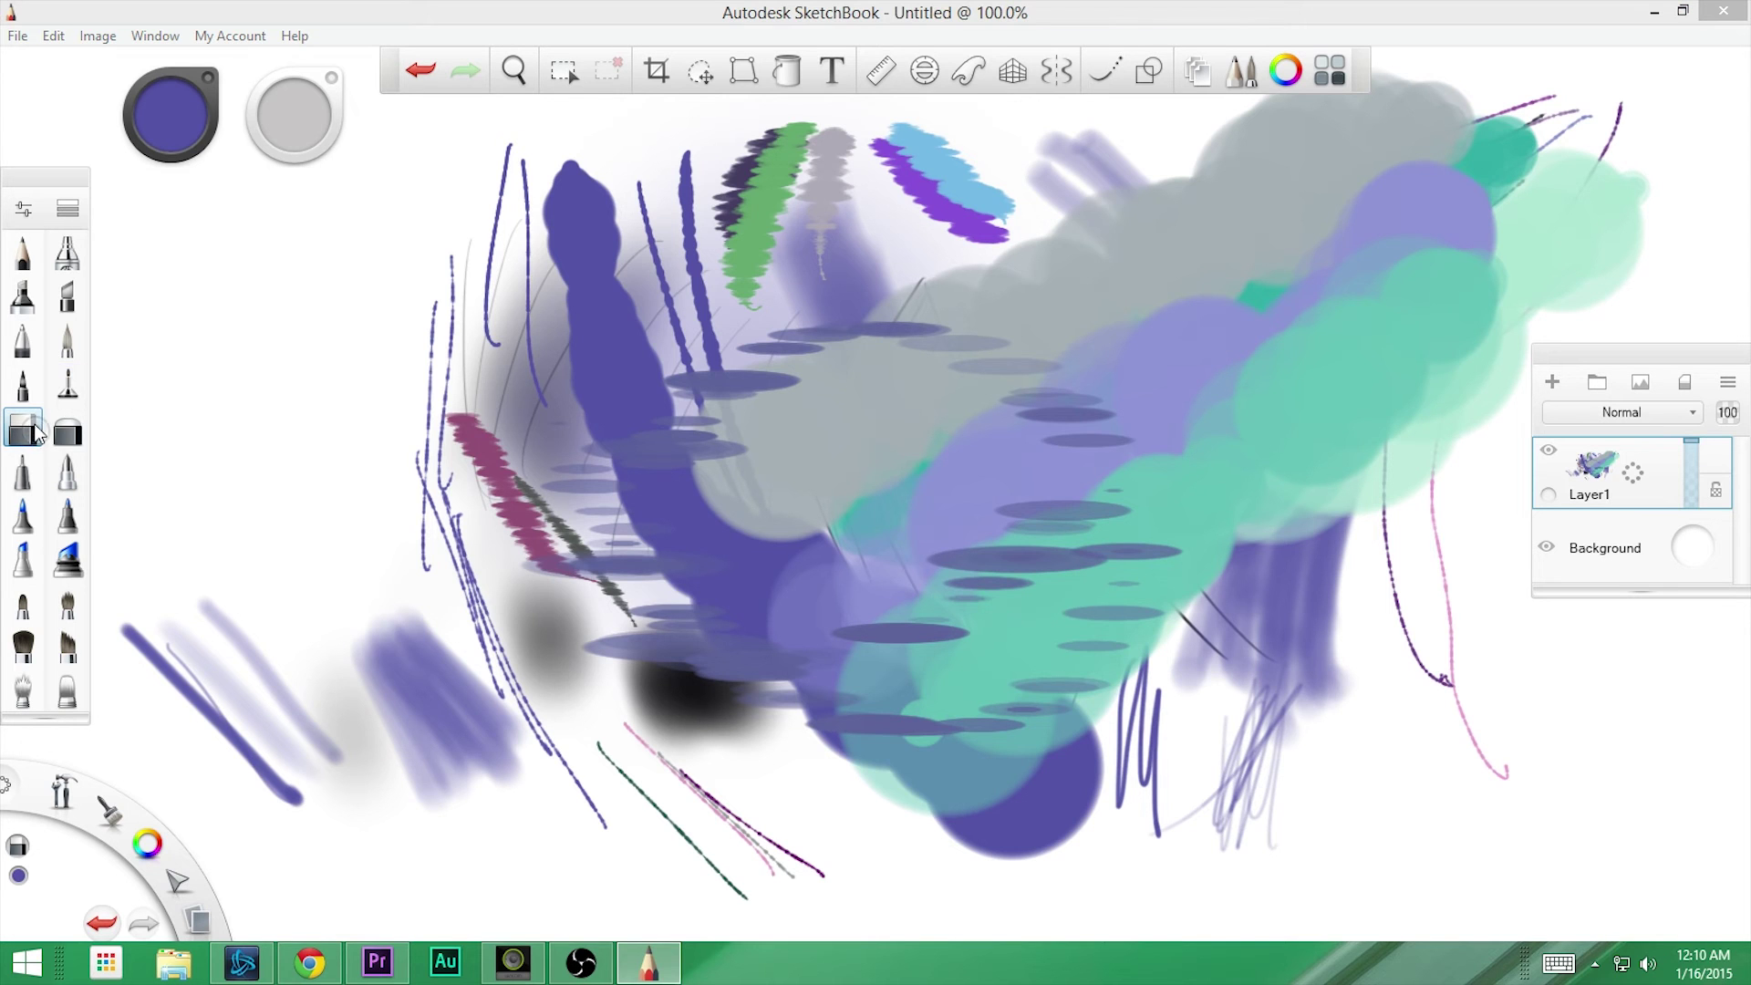
left_click(23, 208)
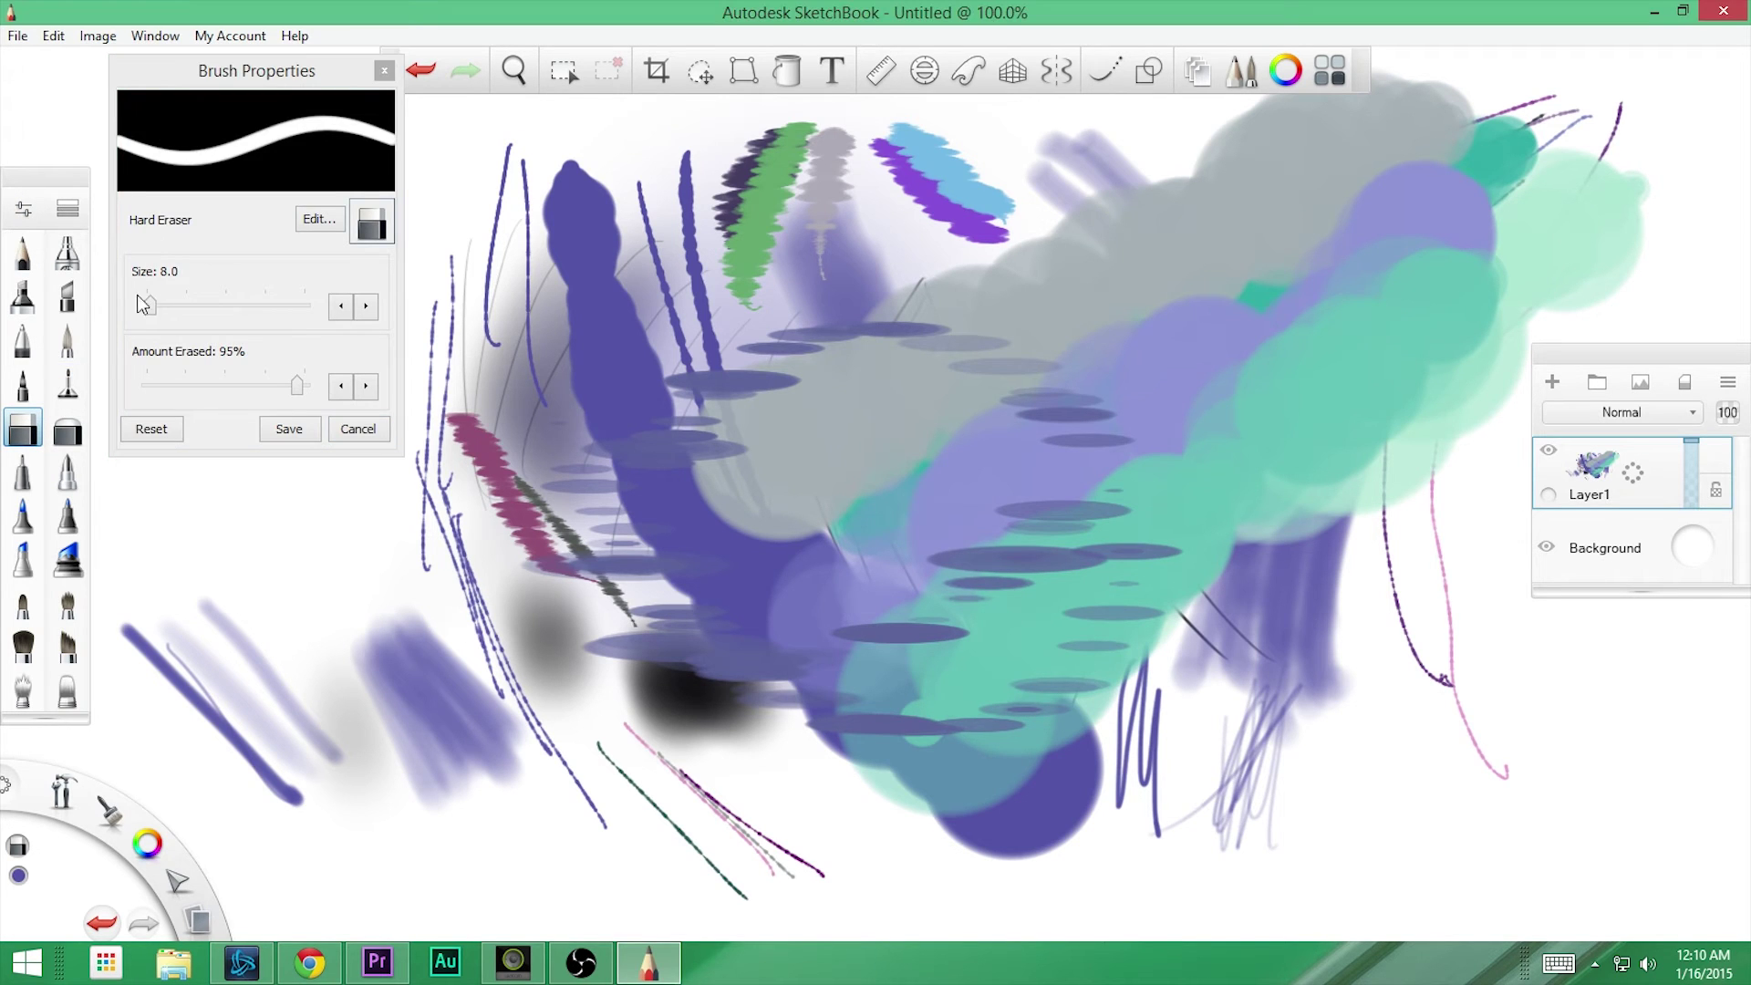
left_click(30, 478)
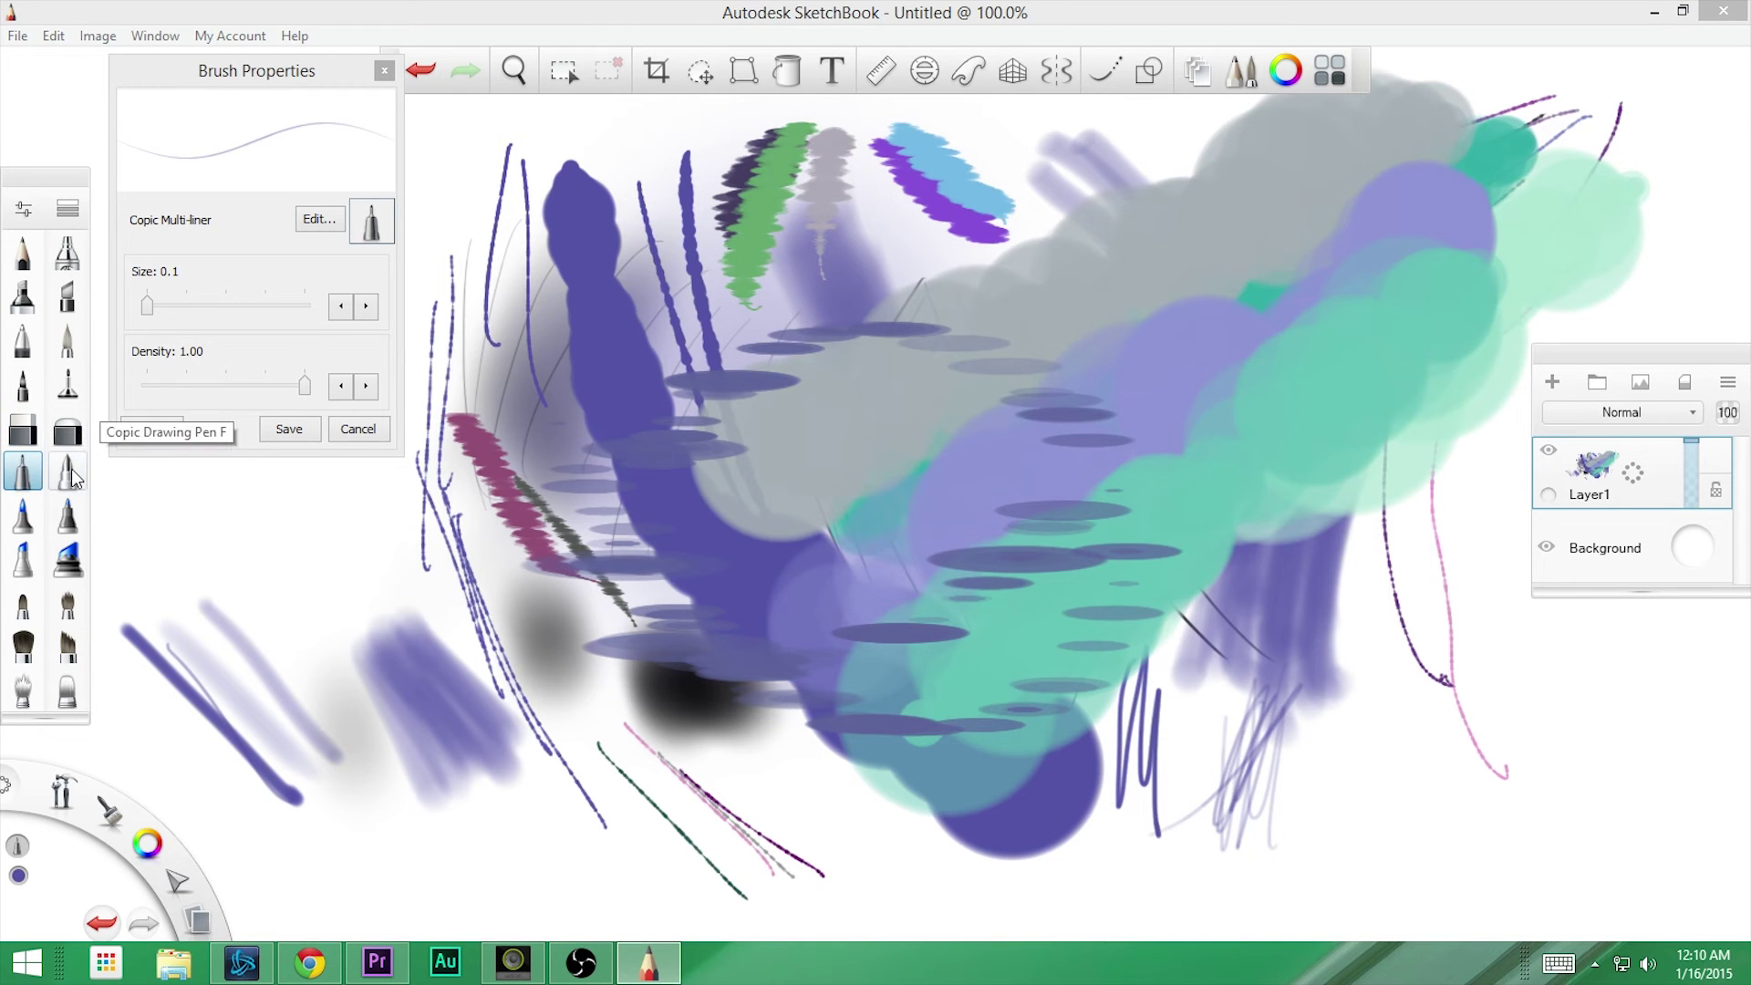
left_click(66, 470)
left_click(24, 520)
left_click(67, 516)
left_click(27, 560)
left_click(64, 558)
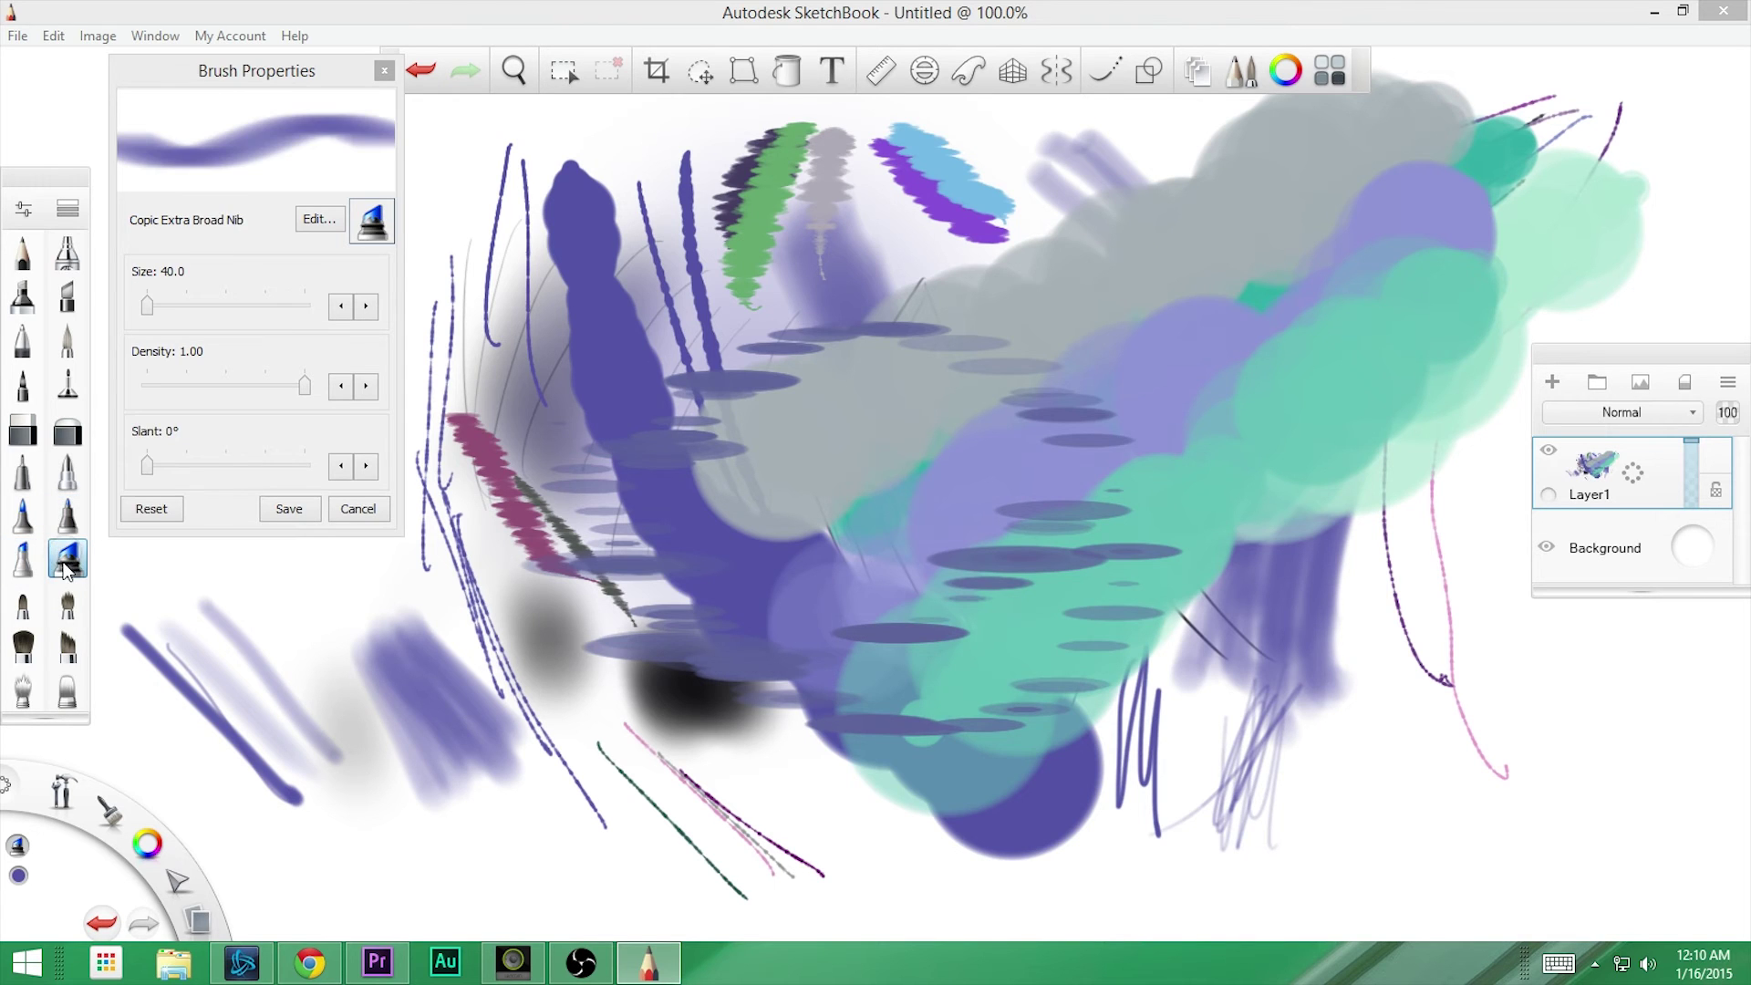
left_click(23, 558)
- Paint overlapping diagonal strokes with the Synthetic Soft Round Brush beside the soft purple patch at the canvas's lower left
left_click(21, 611)
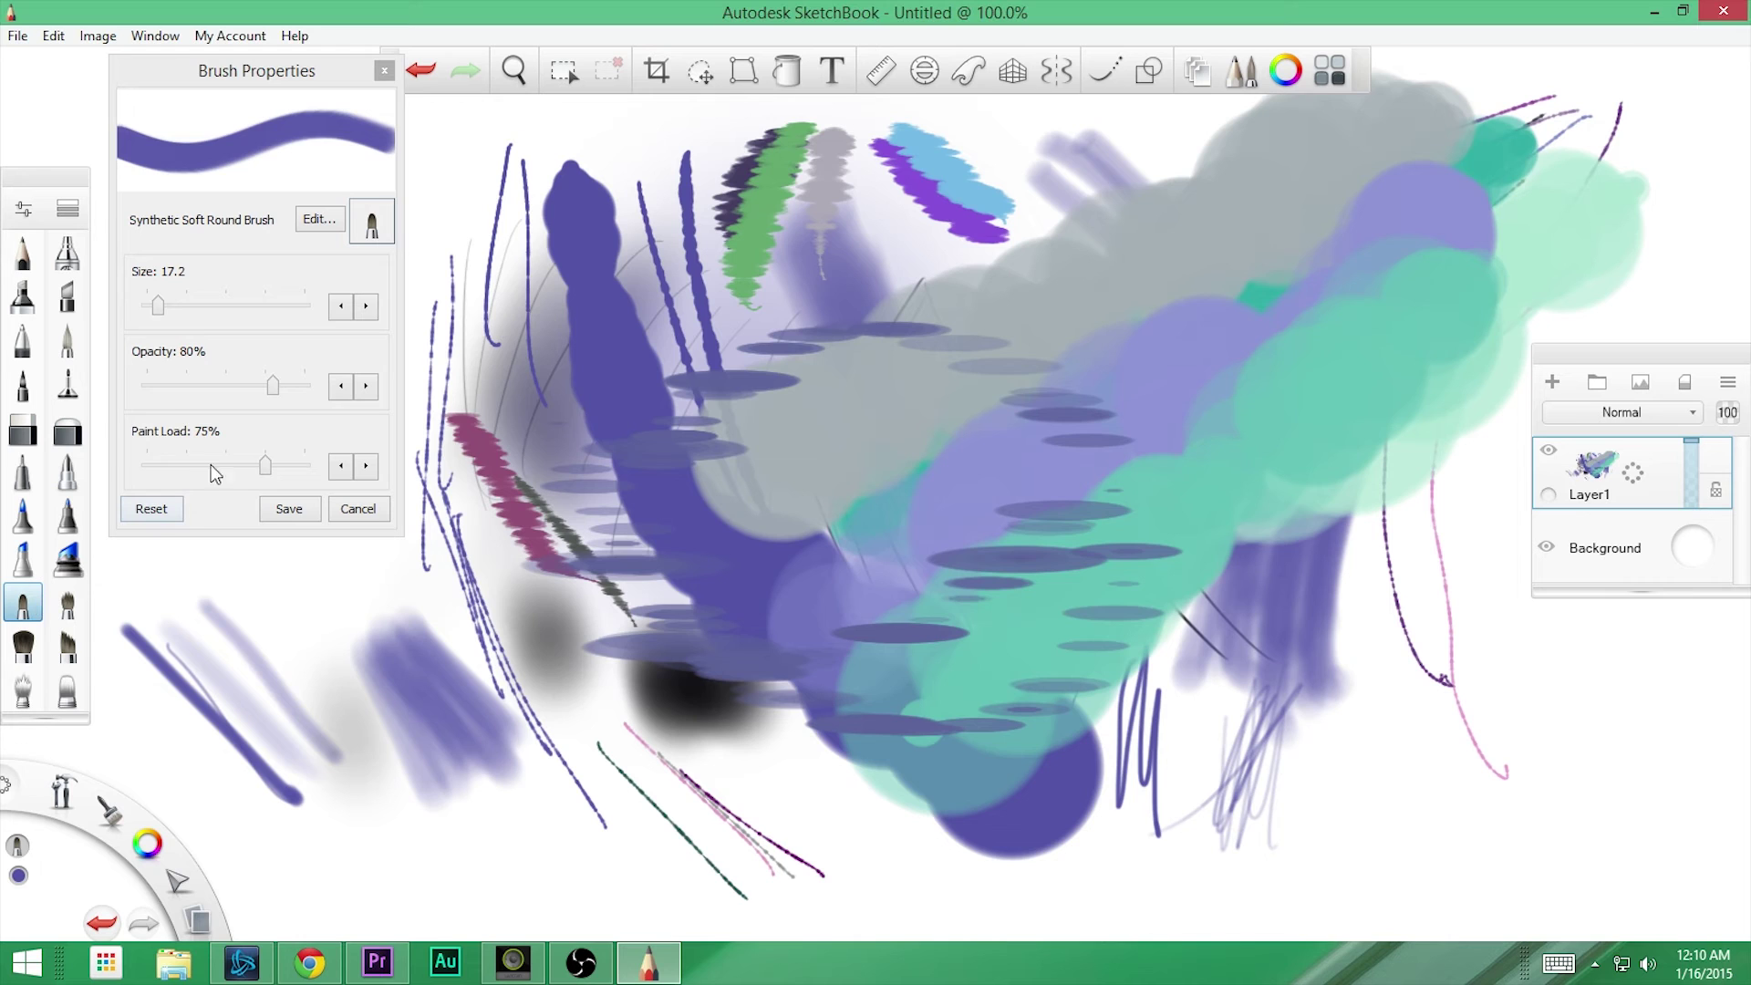
mouse_move(256, 599)
left_mouse_down()
mouse_move(374, 743)
mouse_move(438, 762)
left_mouse_up()
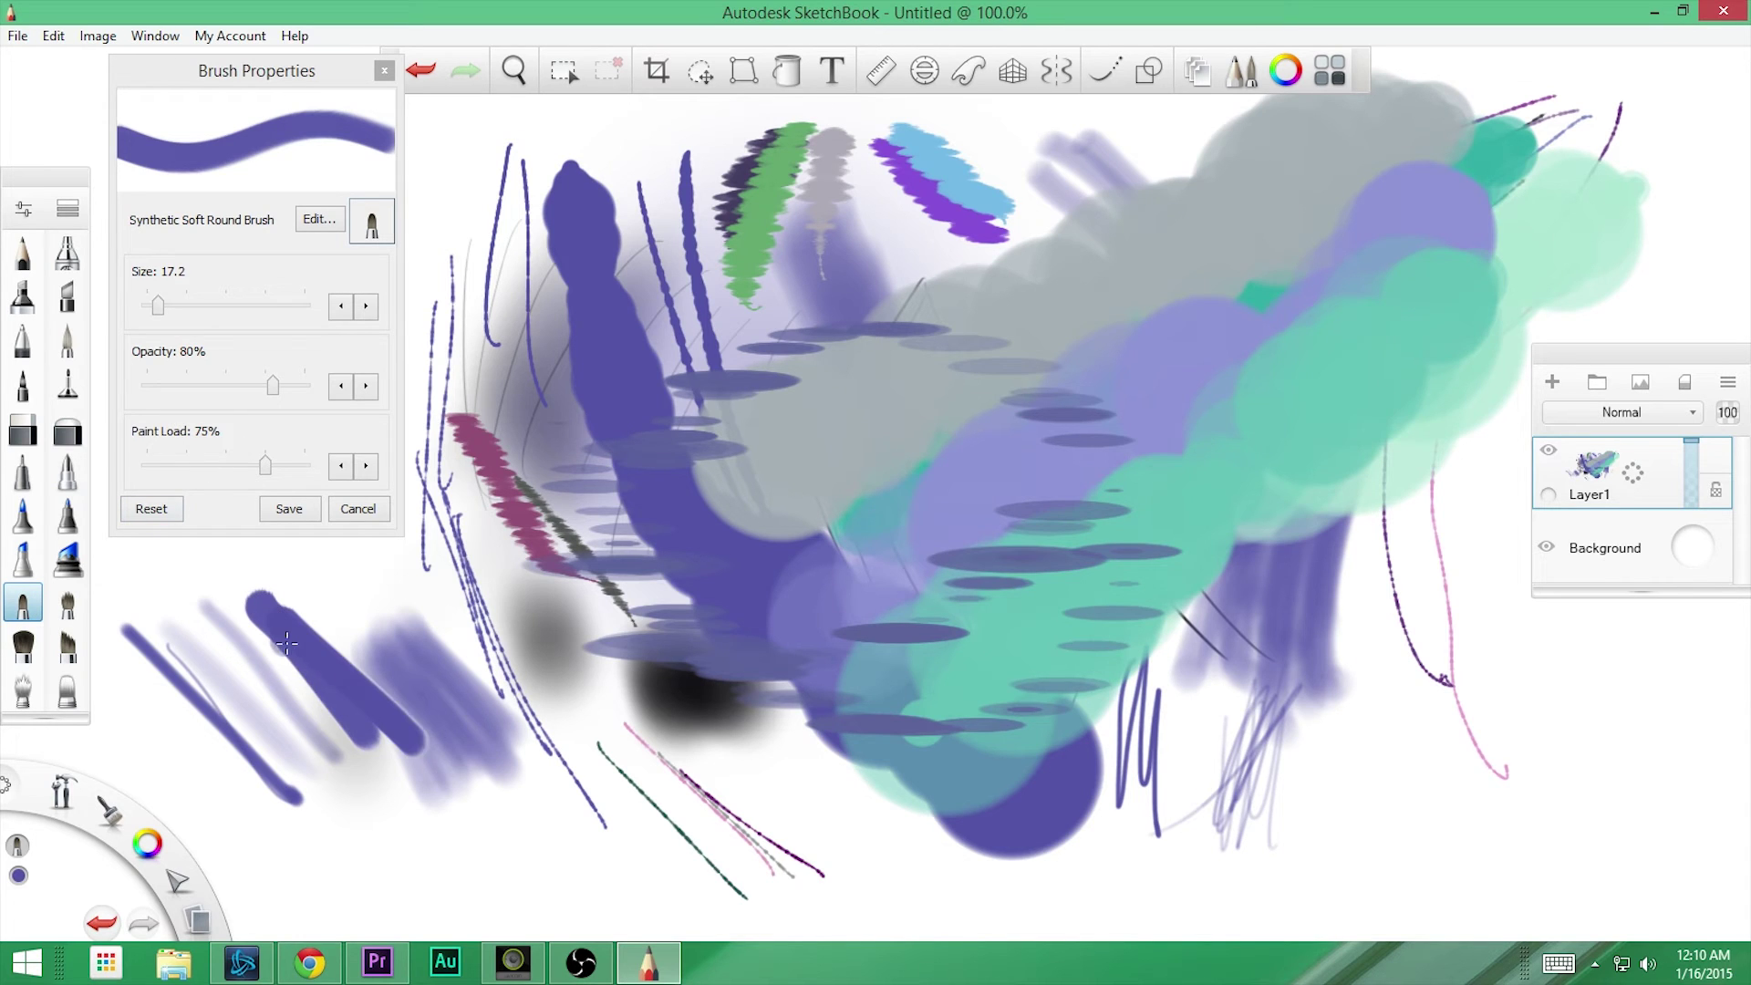
left_click_drag(282, 647, 463, 764)
mouse_move(269, 651)
left_mouse_down()
mouse_move(238, 590)
mouse_move(401, 782)
mouse_move(315, 720)
mouse_move(463, 804)
left_mouse_up()
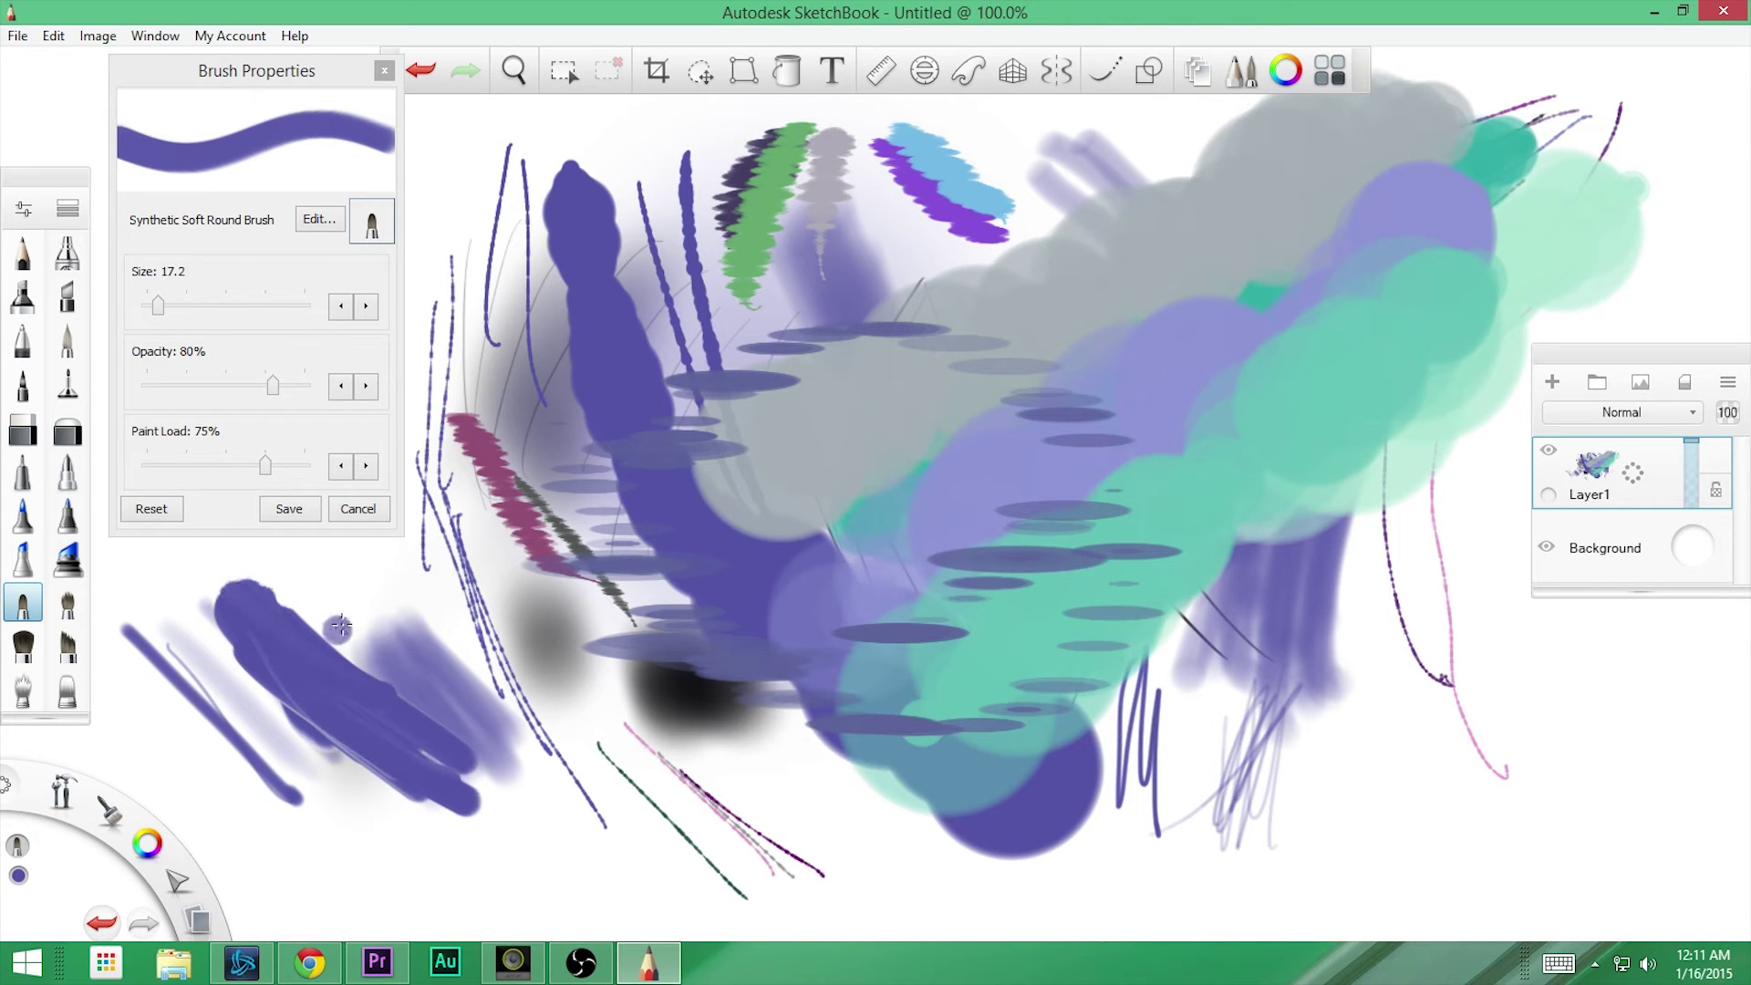
- Set the Synthetic Soft Round Brush's paint load to 8% and paint several long fading strokes along the canvas's lower edge
left_click(179, 453)
left_click(194, 463)
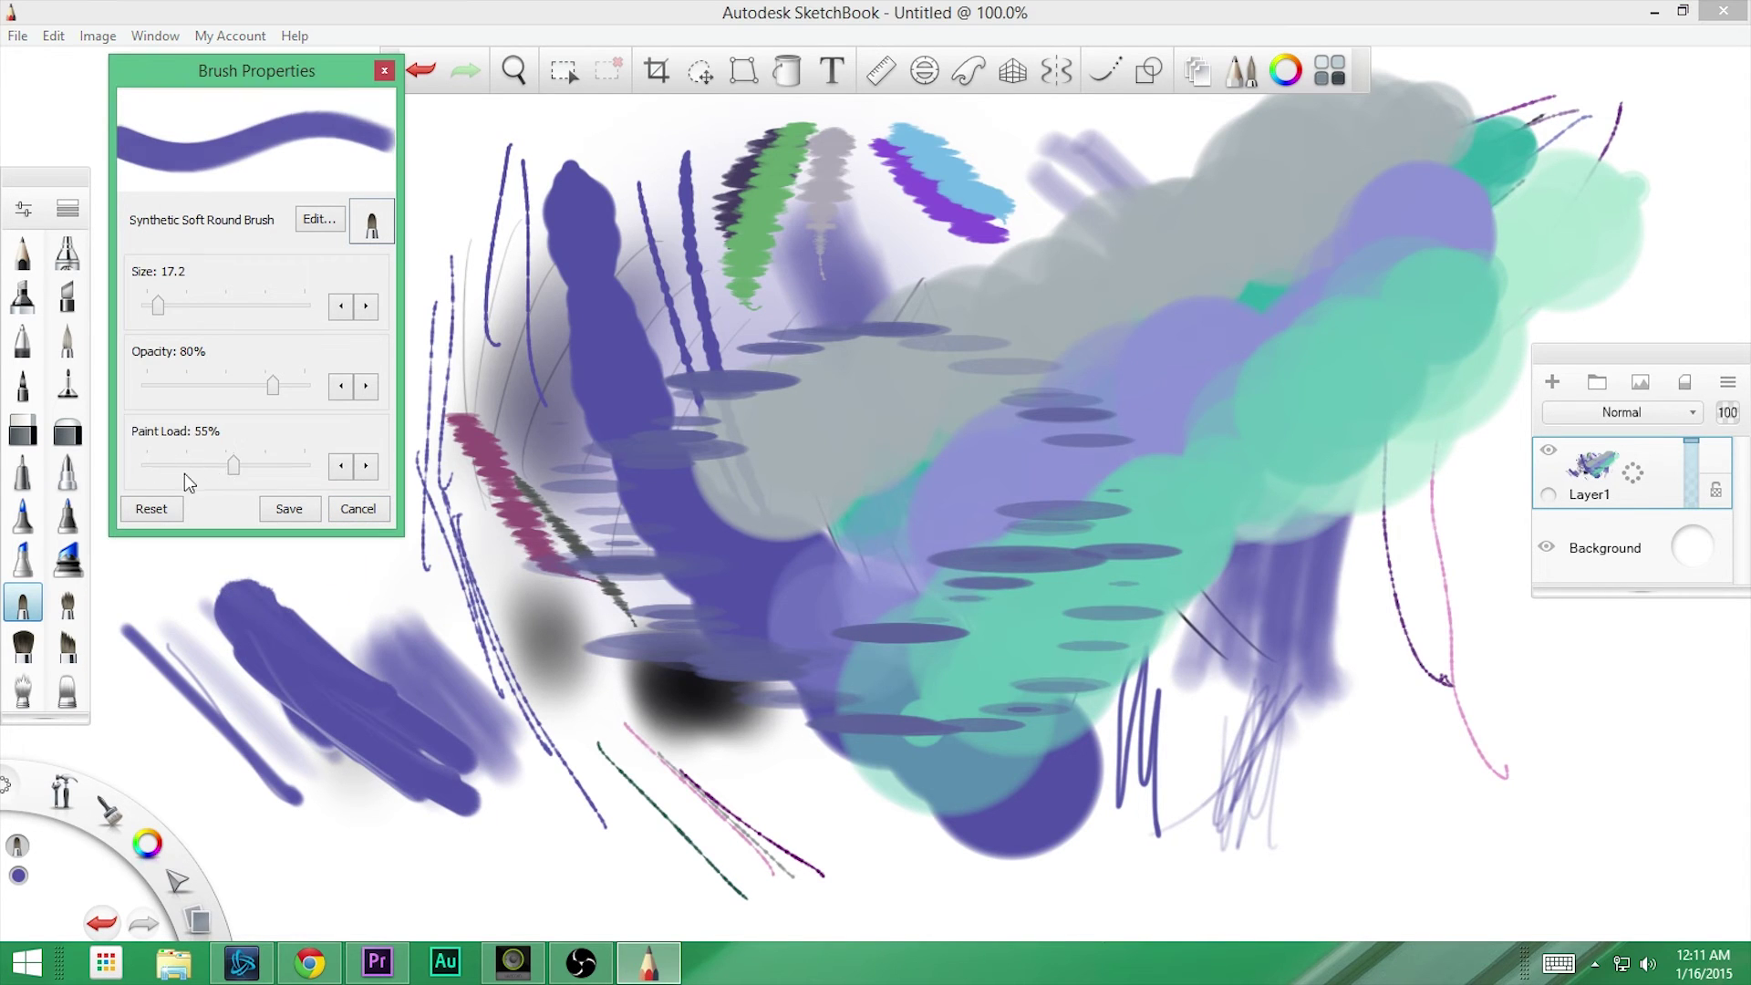
left_click_drag(239, 469, 168, 473)
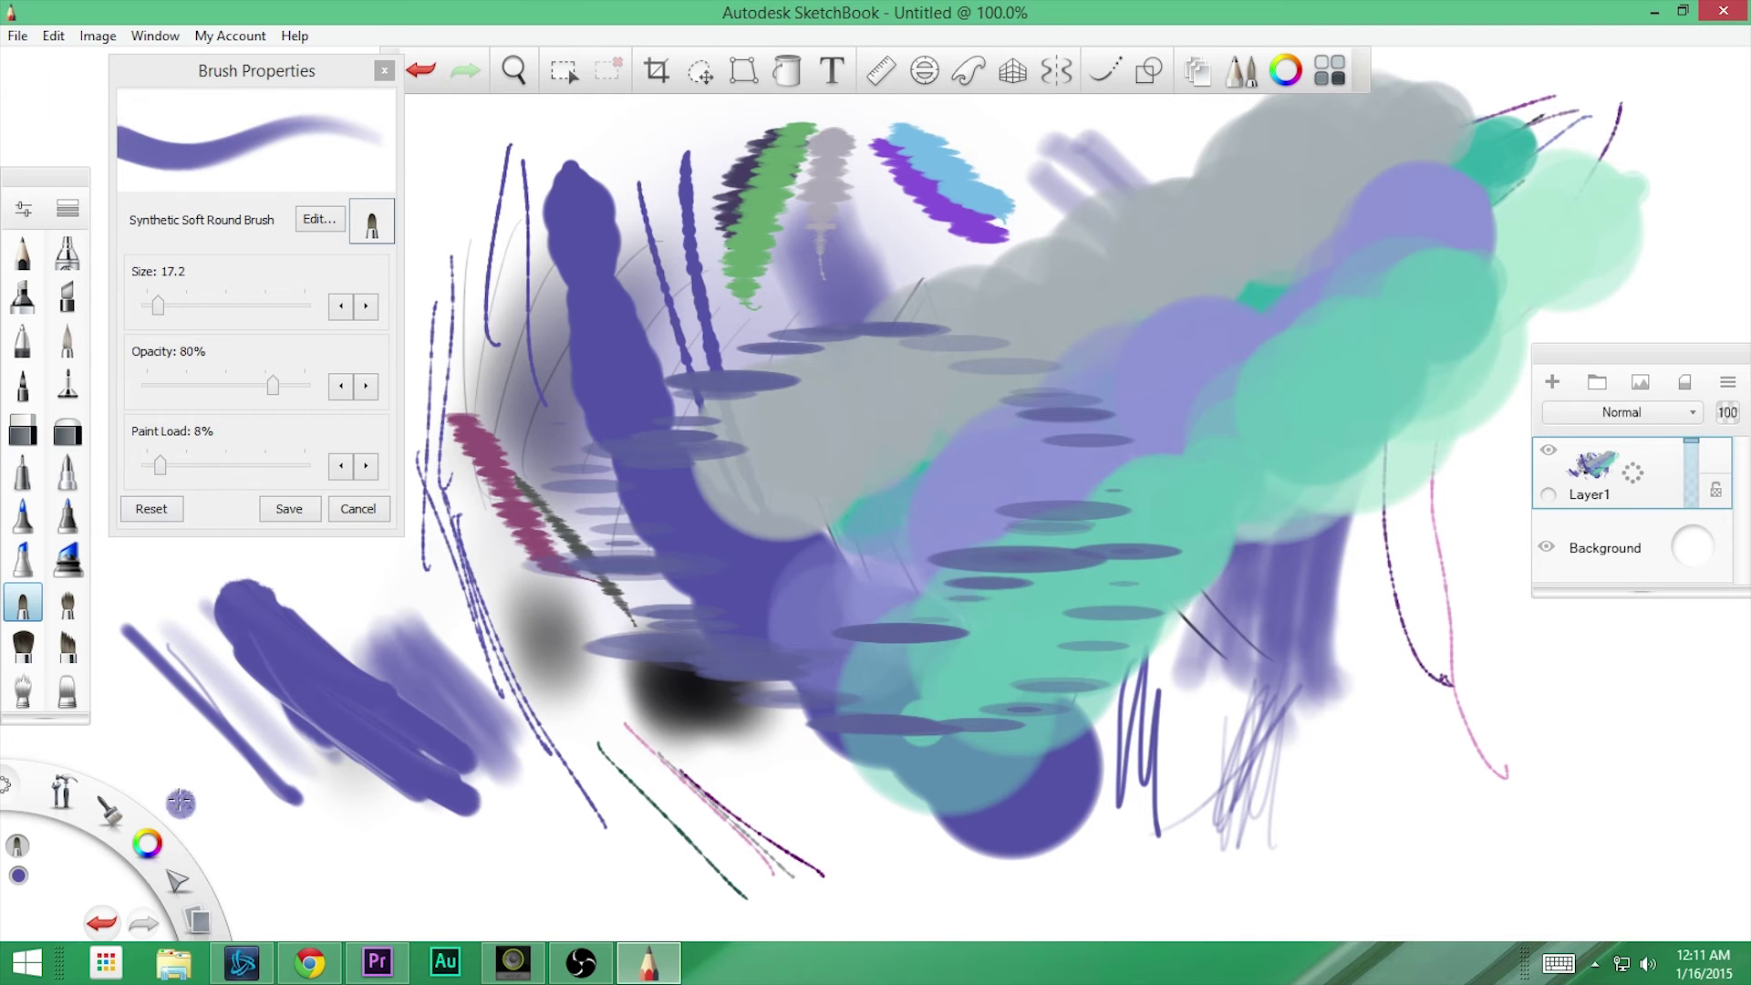
left_click_drag(146, 727, 316, 871)
mouse_move(173, 775)
left_mouse_down()
mouse_move(401, 889)
mouse_move(456, 871)
mouse_move(629, 893)
left_mouse_up()
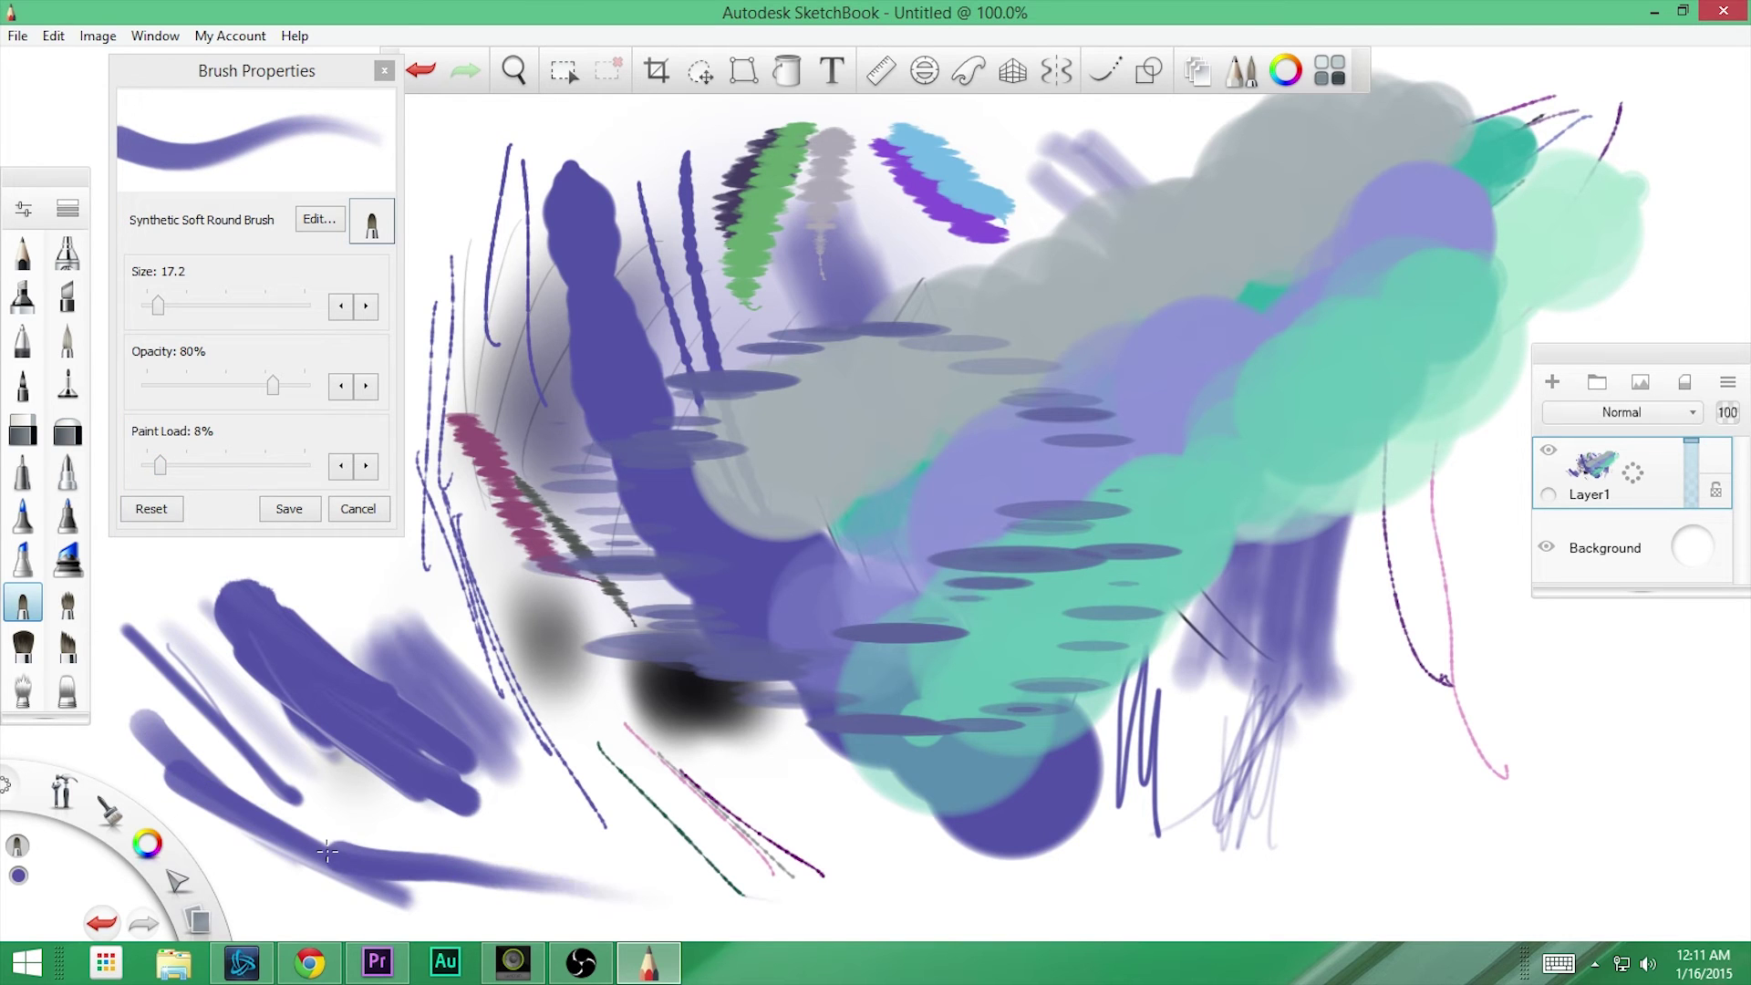
mouse_move(534, 835)
left_mouse_down()
mouse_move(642, 853)
mouse_move(1067, 857)
left_mouse_up()
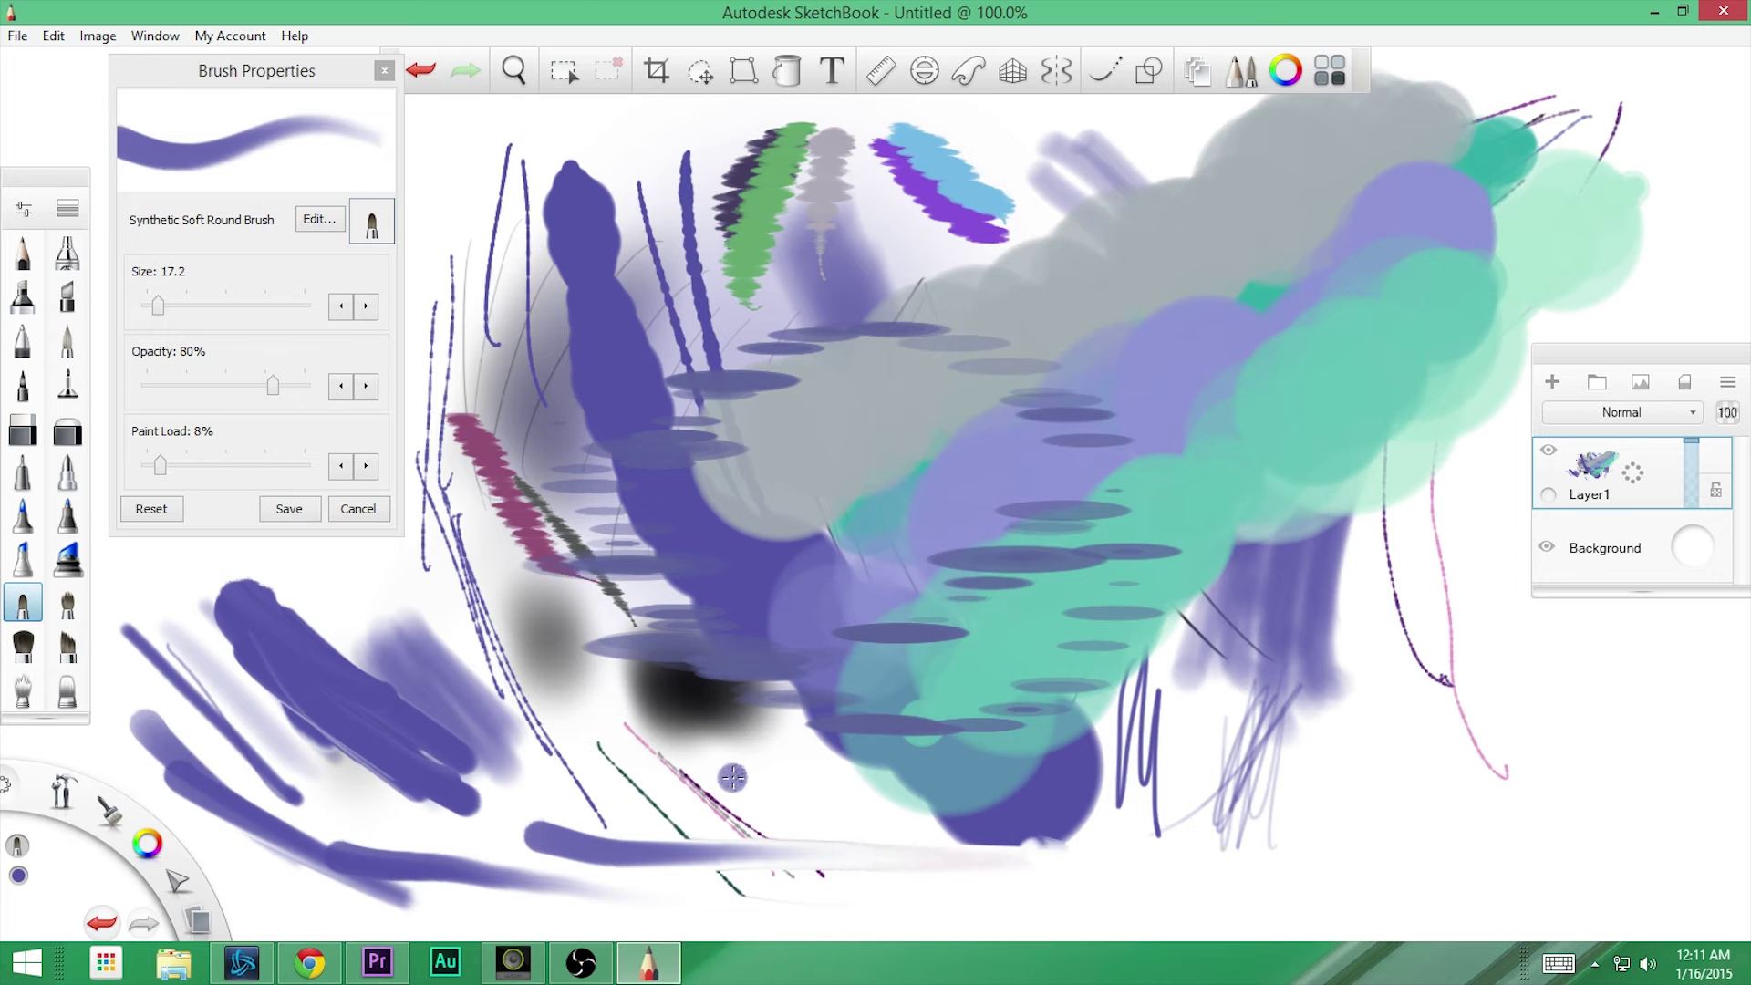
left_click_drag(730, 773, 994, 852)
- Set the paint load to 94% and paint one long continuous loop around the central artwork
left_click_drag(161, 465, 295, 465)
mouse_move(442, 159)
left_mouse_down()
mouse_move(497, 292)
mouse_move(729, 611)
mouse_move(1194, 775)
left_mouse_up()
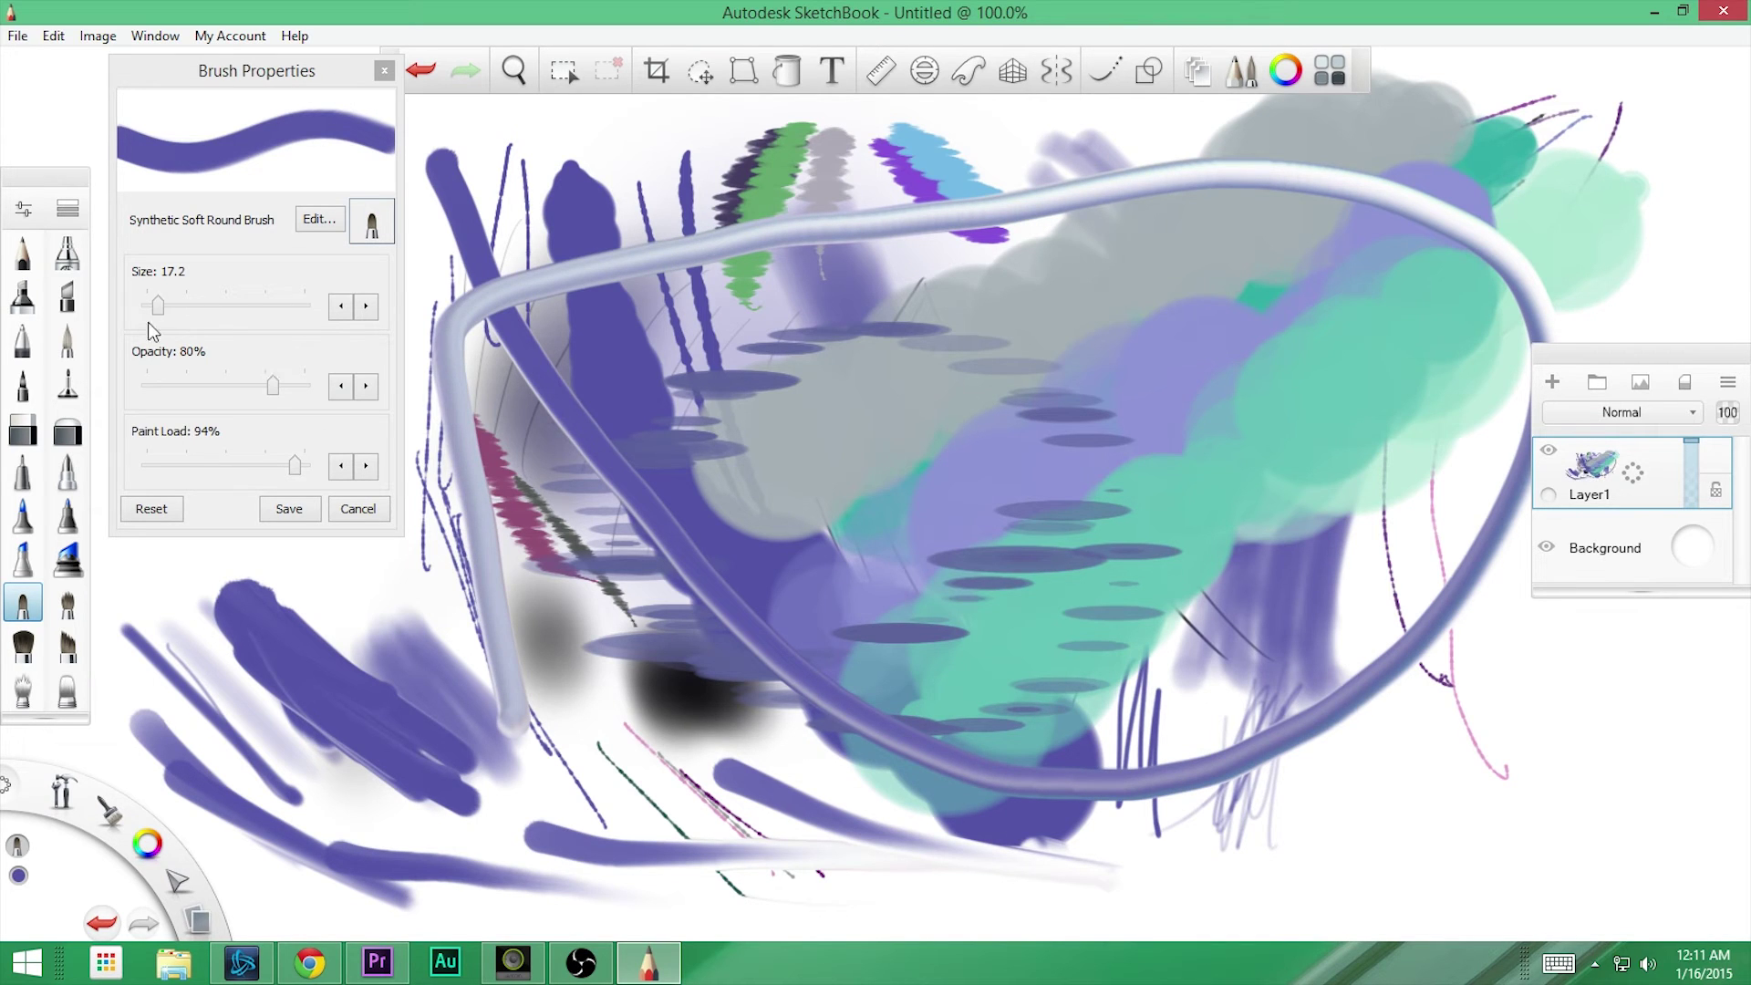
- Examine the properties of Synthetic Soft Round Brush 2, the Synthetic Round Bristle Brush and Smudge Flat Brush 3
left_click(69, 613)
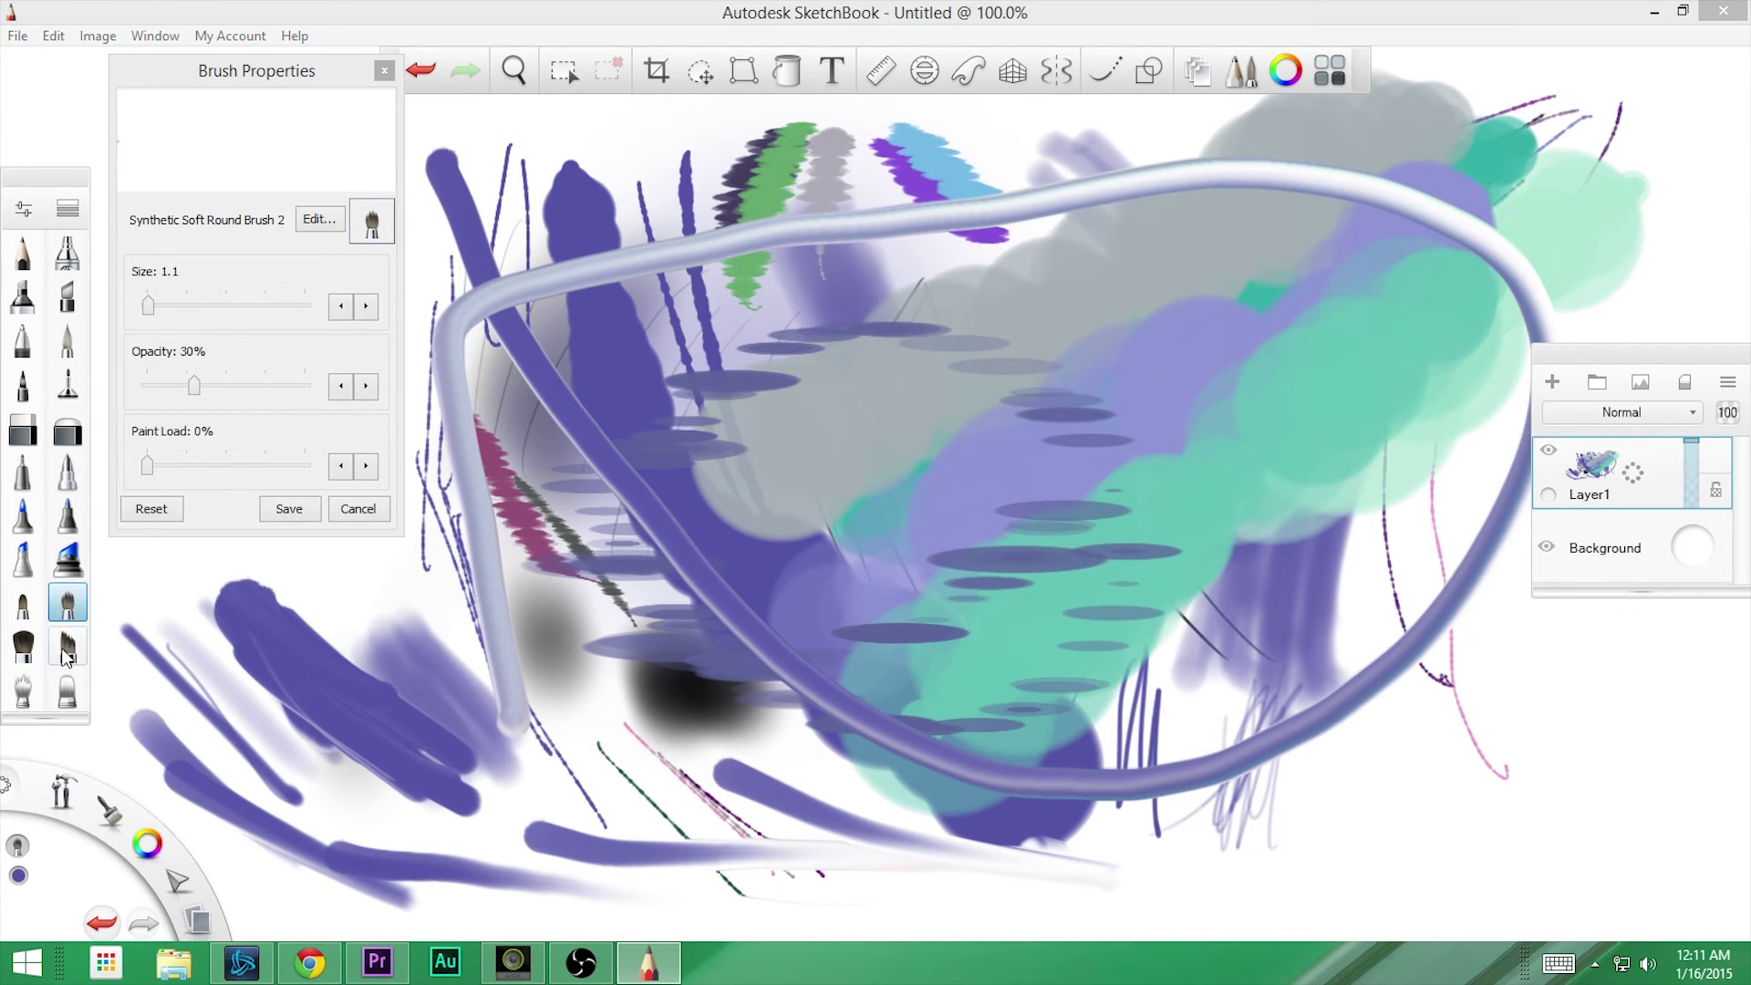
left_click(67, 645)
left_click(23, 648)
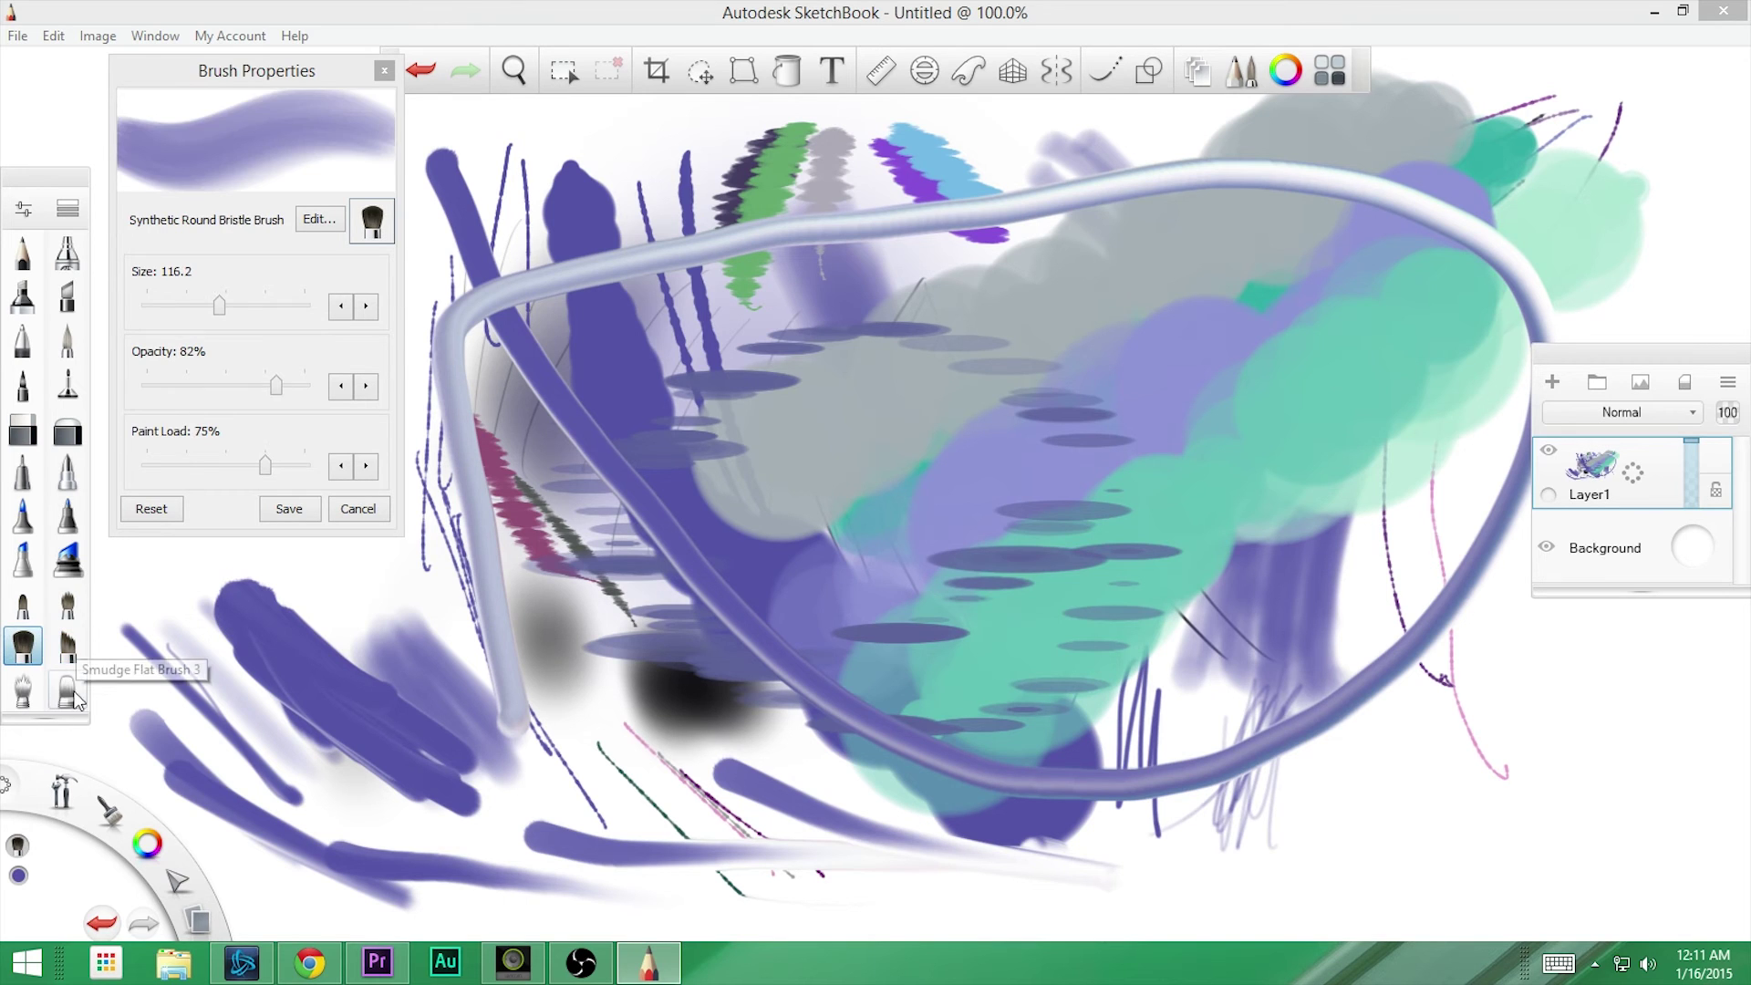
left_click(57, 695)
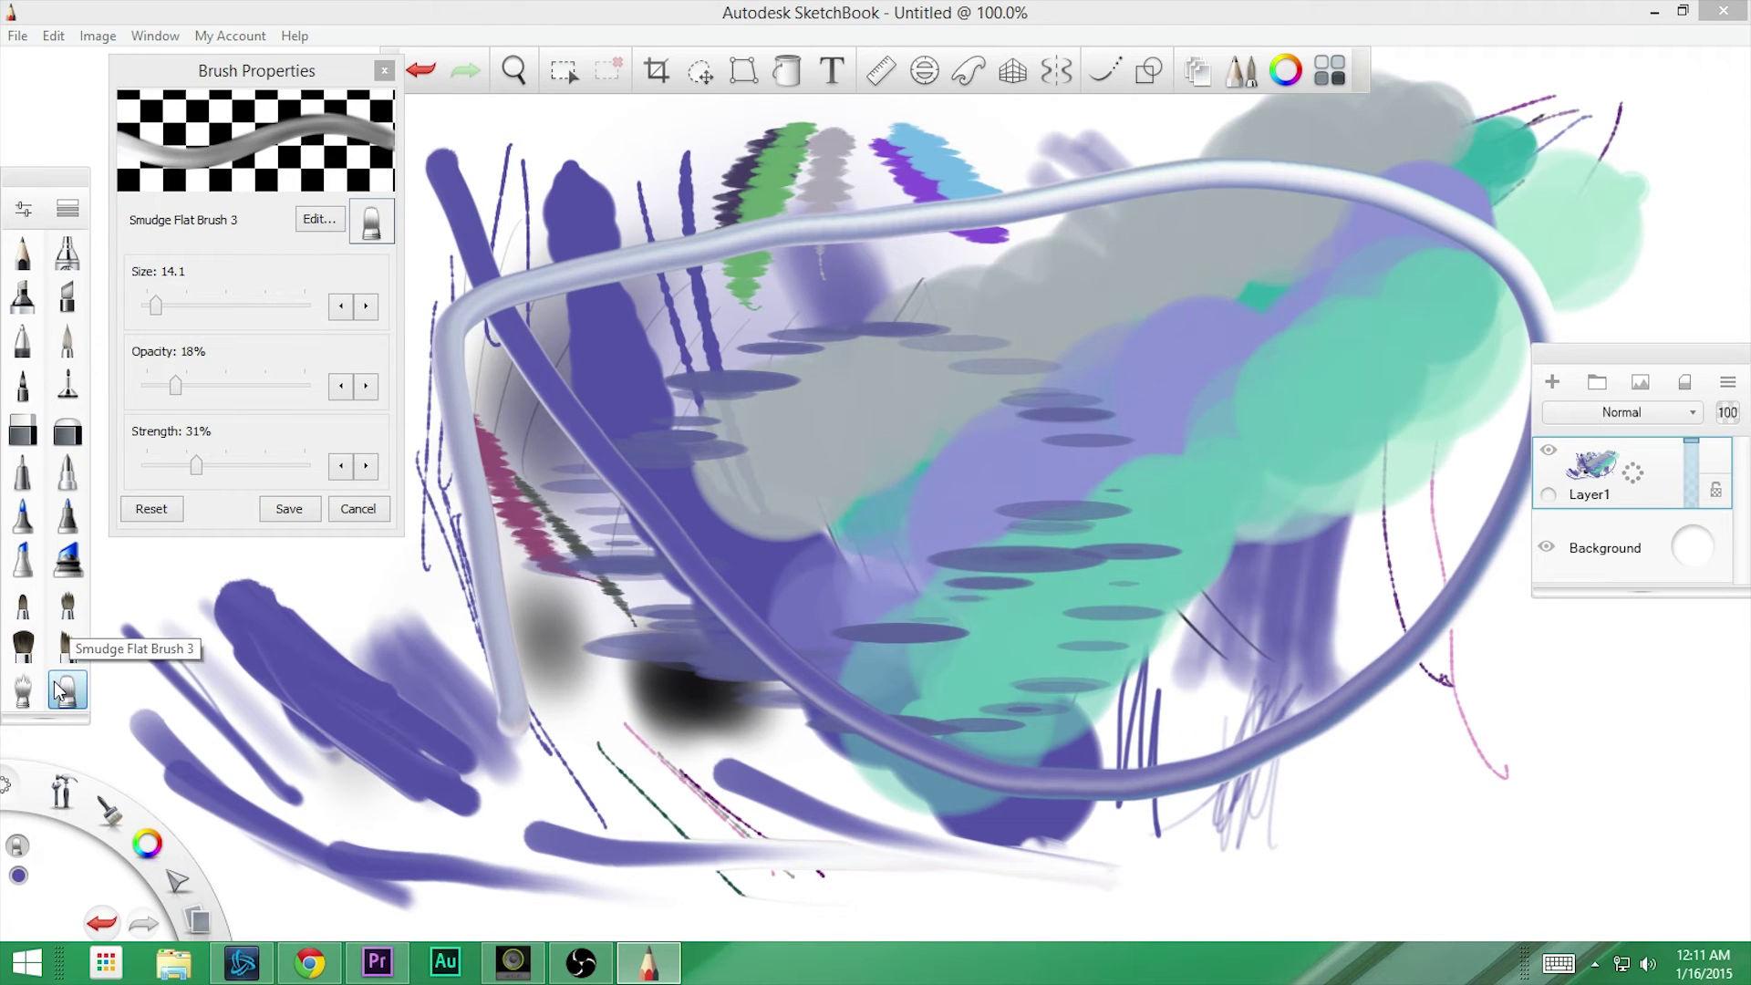
left_click(226, 324)
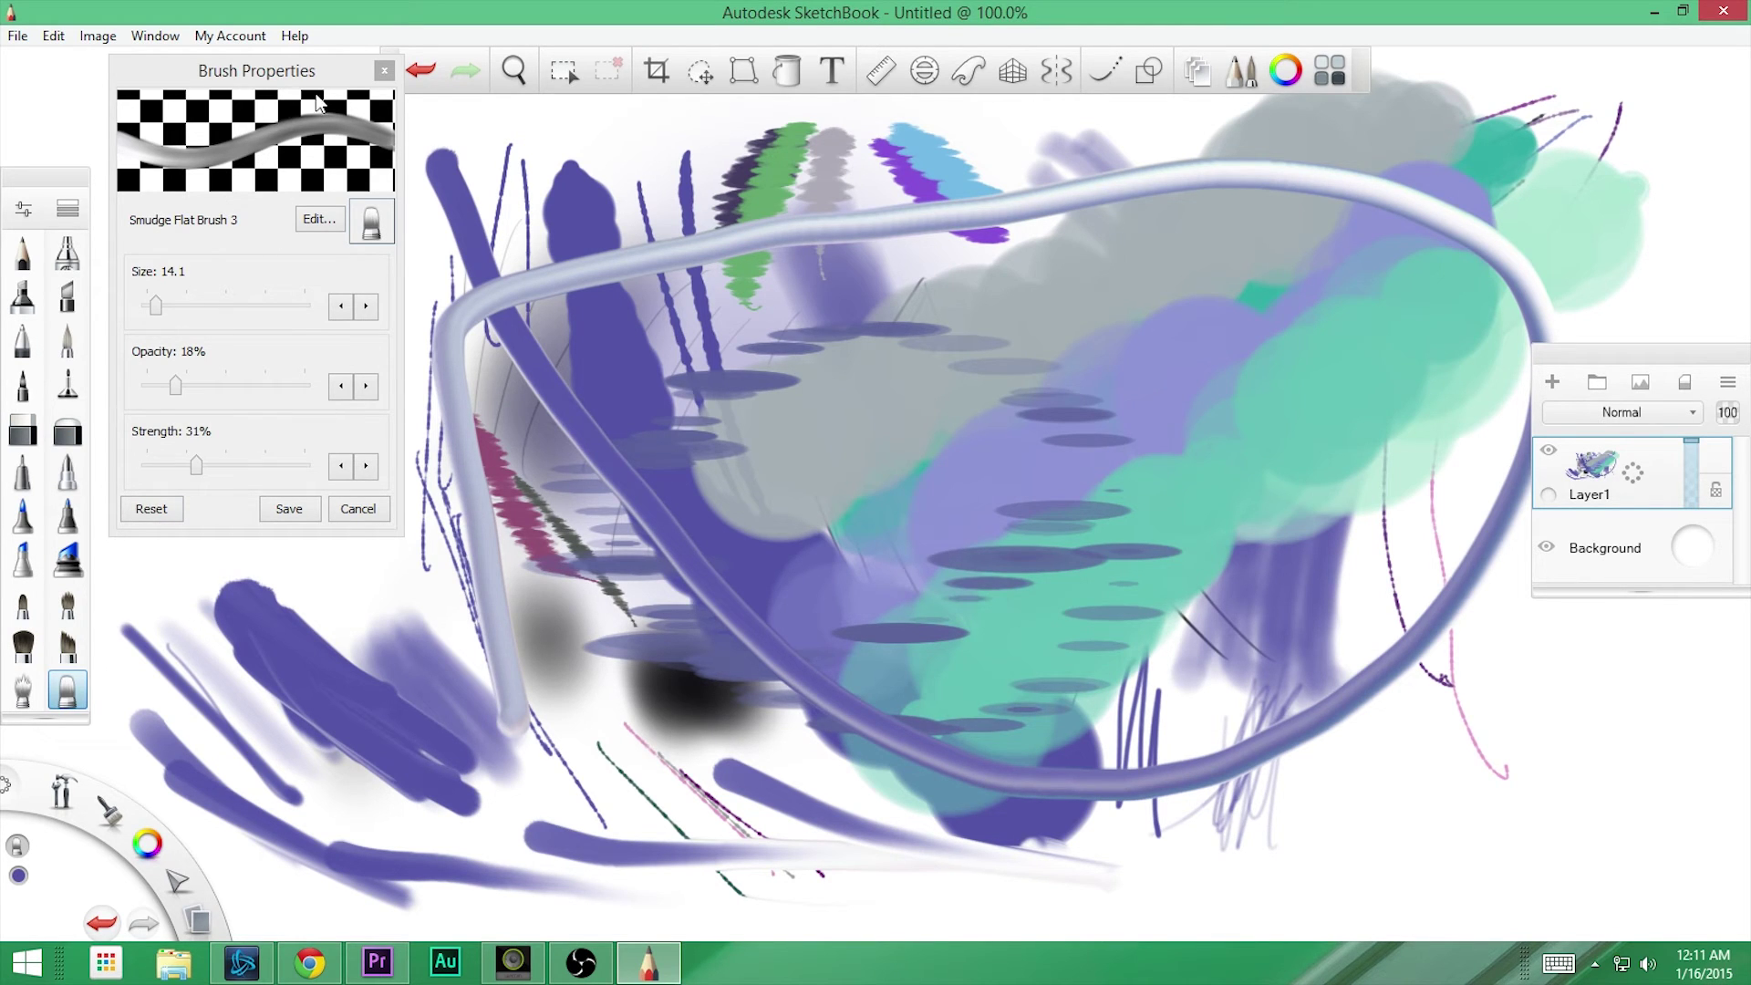
left_click(383, 73)
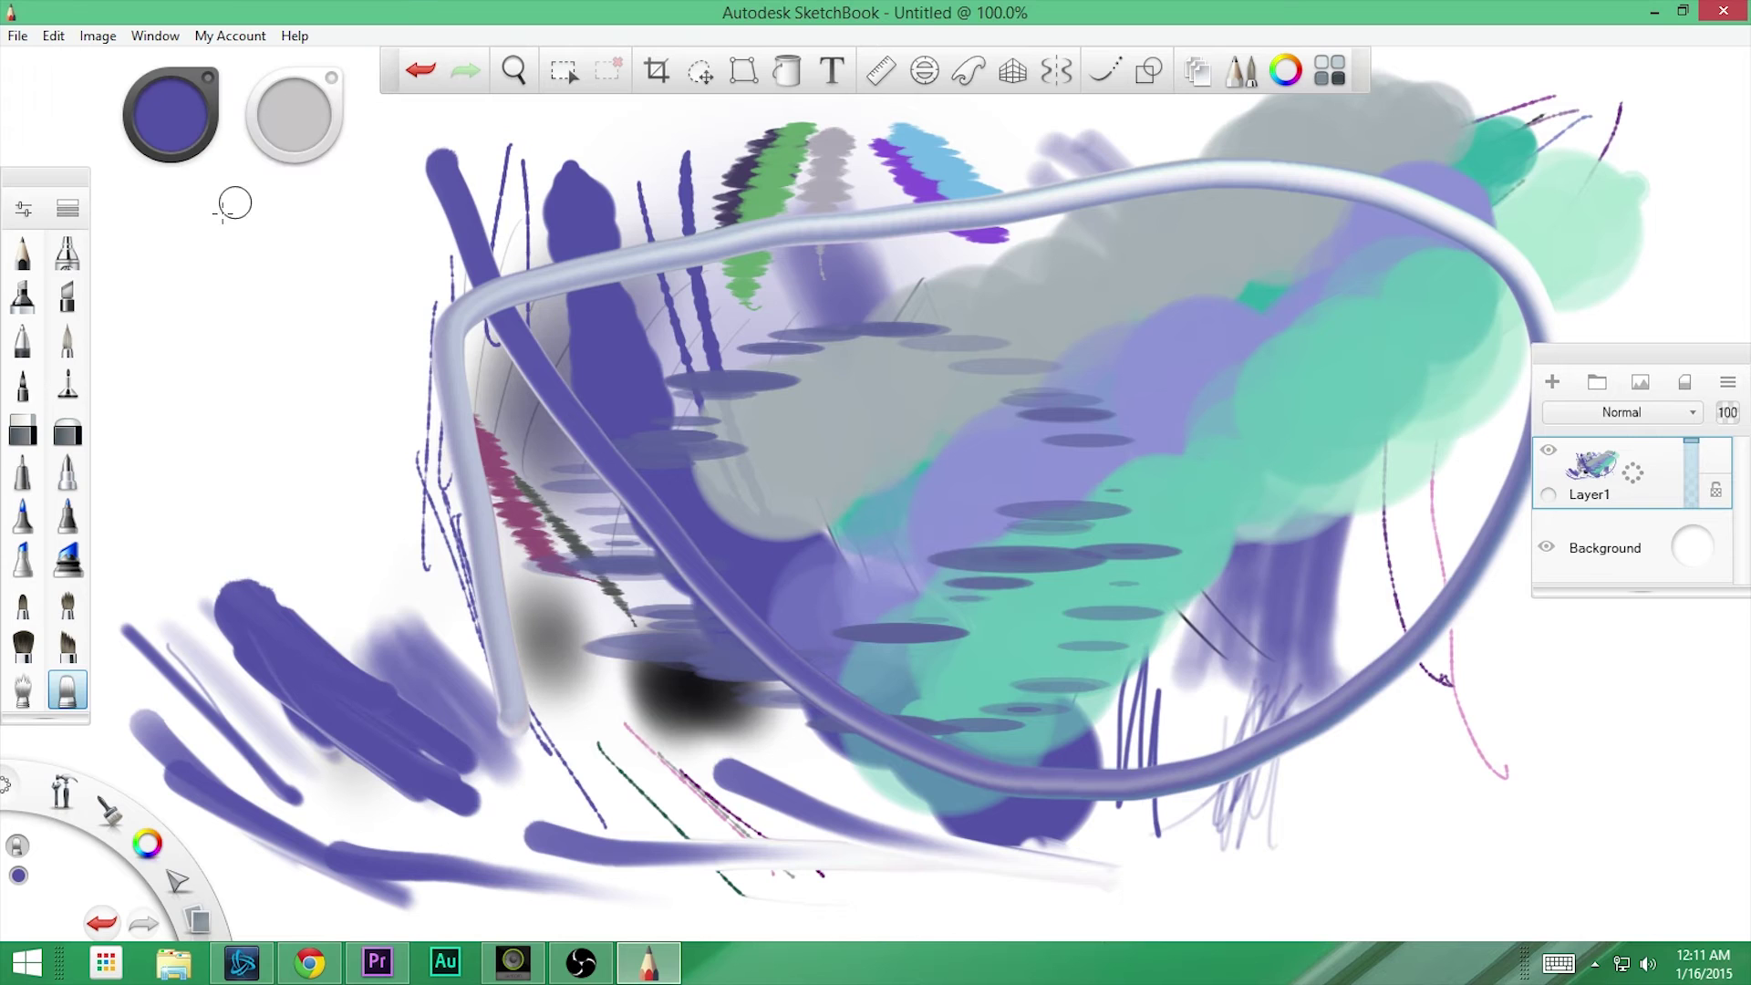
- Choose Brush 2 from the brush library's Texture set and paint four curved strokes across the purple and green bands
left_click(70, 212)
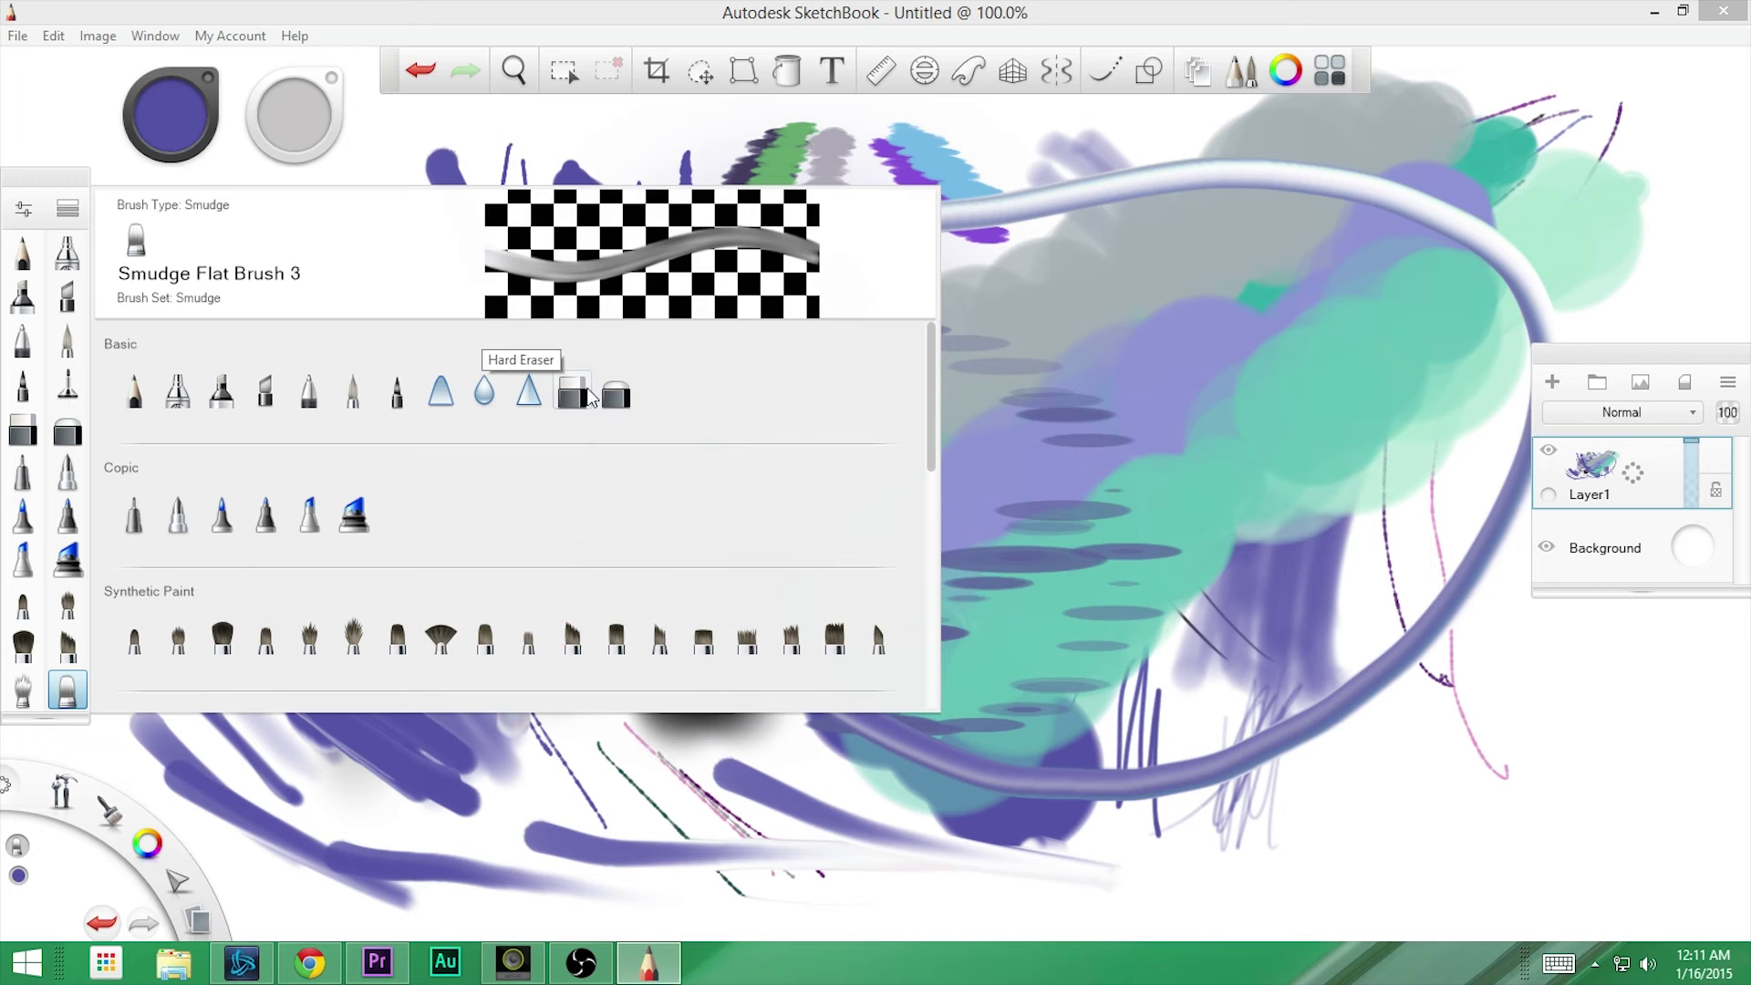
left_click(938, 435)
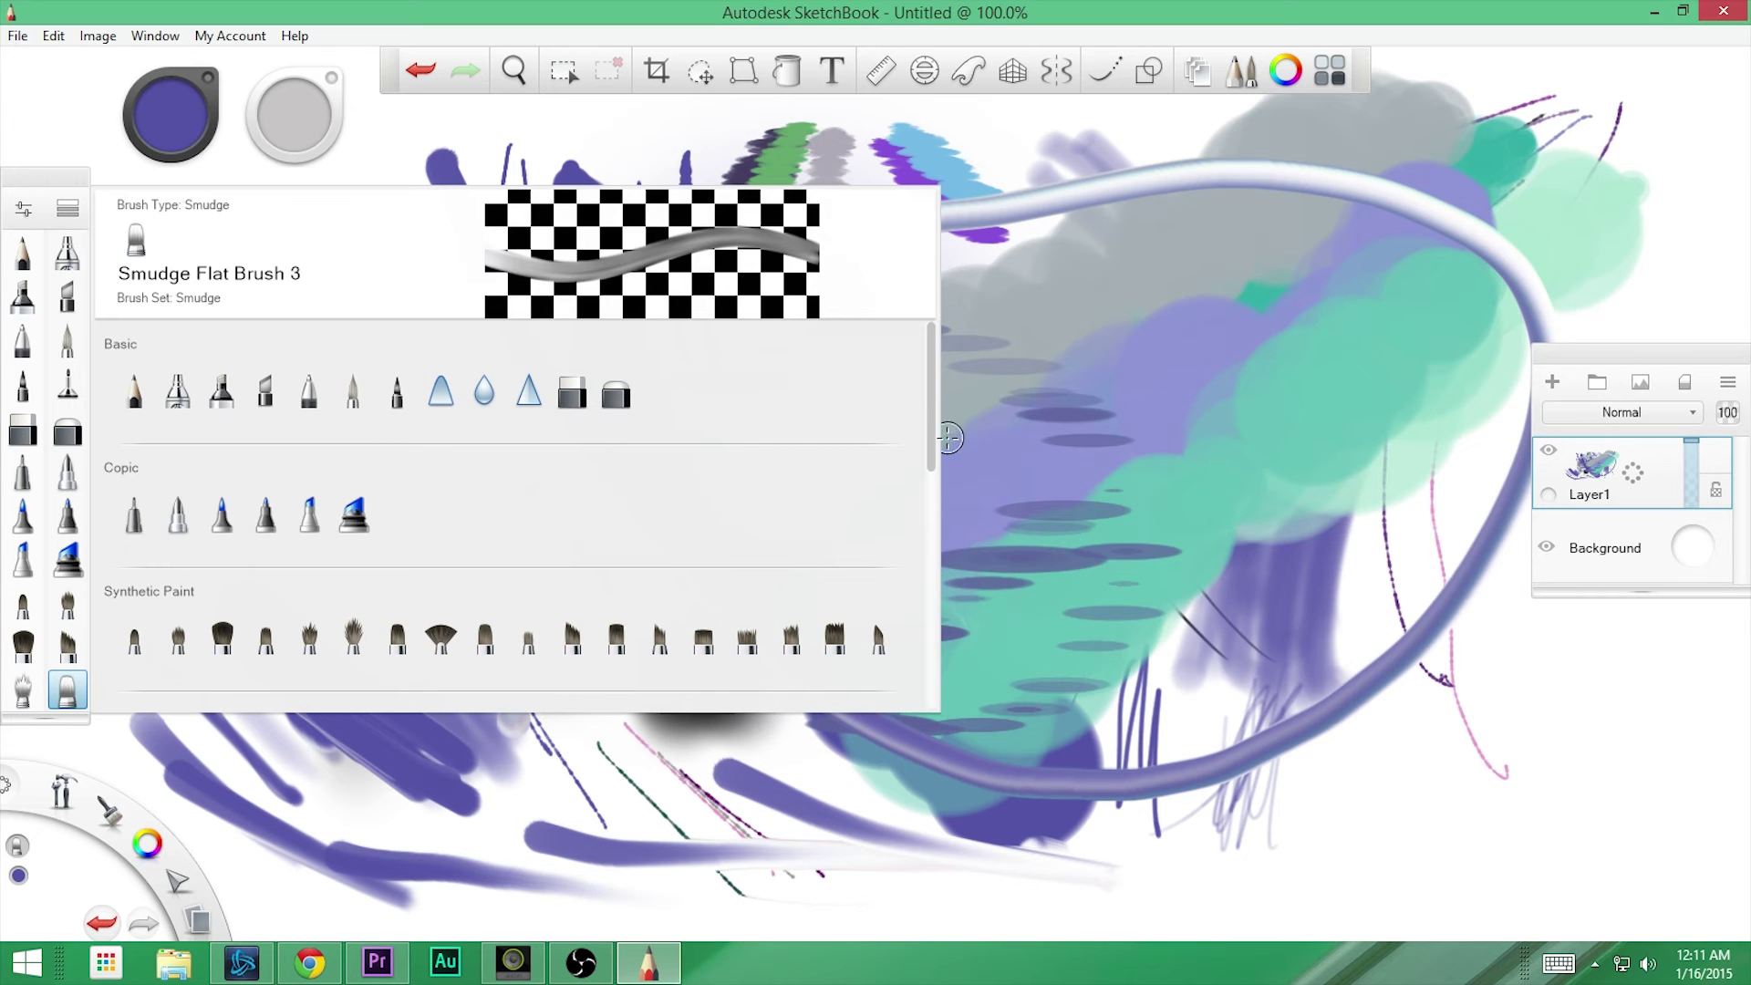
left_click_drag(932, 428, 941, 533)
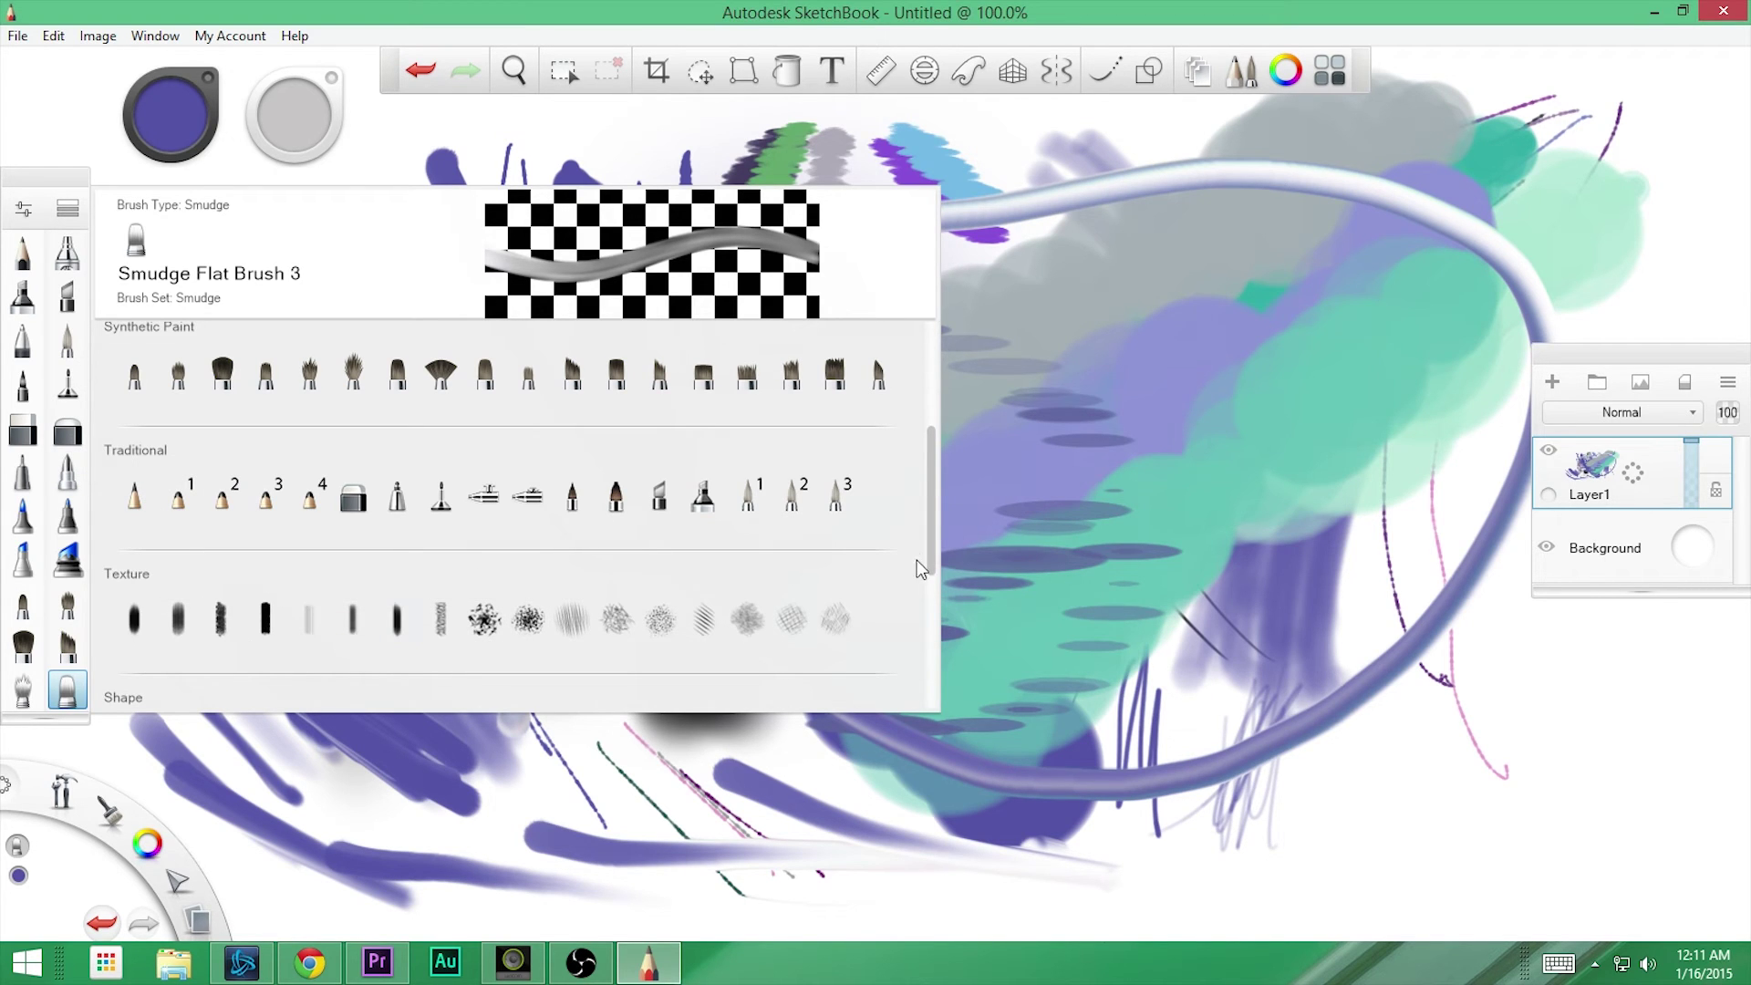
mouse_move(928, 553)
left_mouse_down()
mouse_move(939, 706)
mouse_move(928, 580)
mouse_move(930, 659)
left_mouse_up()
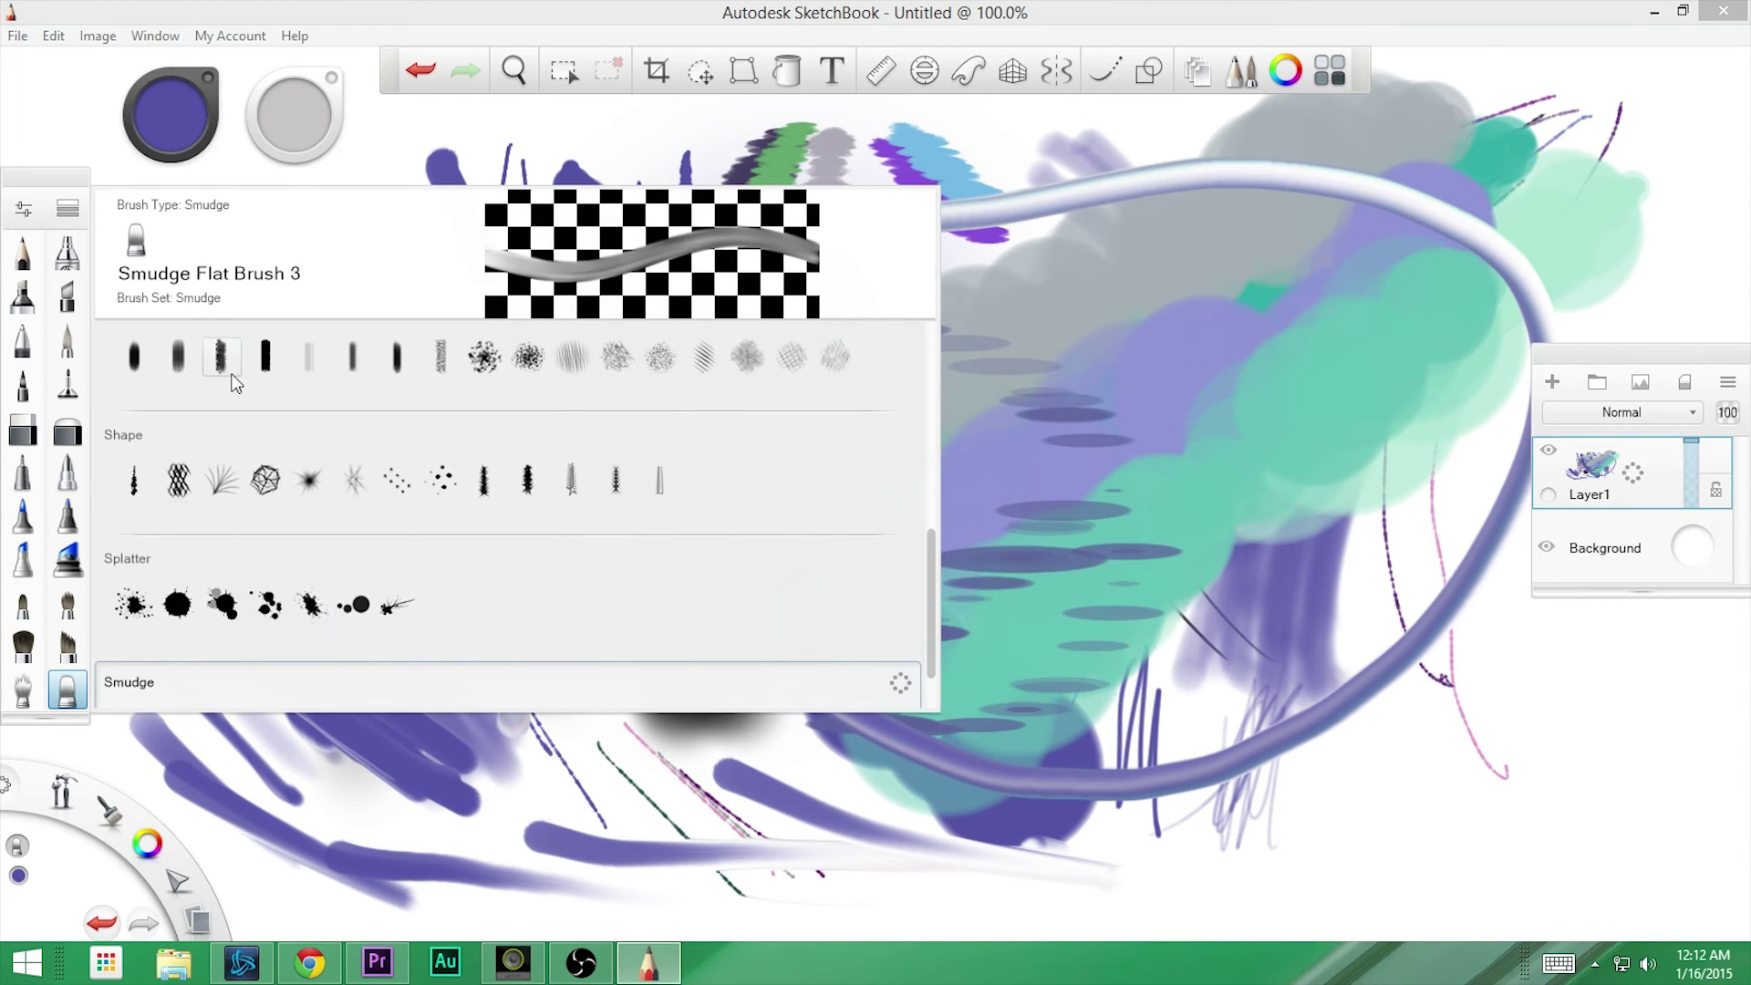
left_click(174, 361)
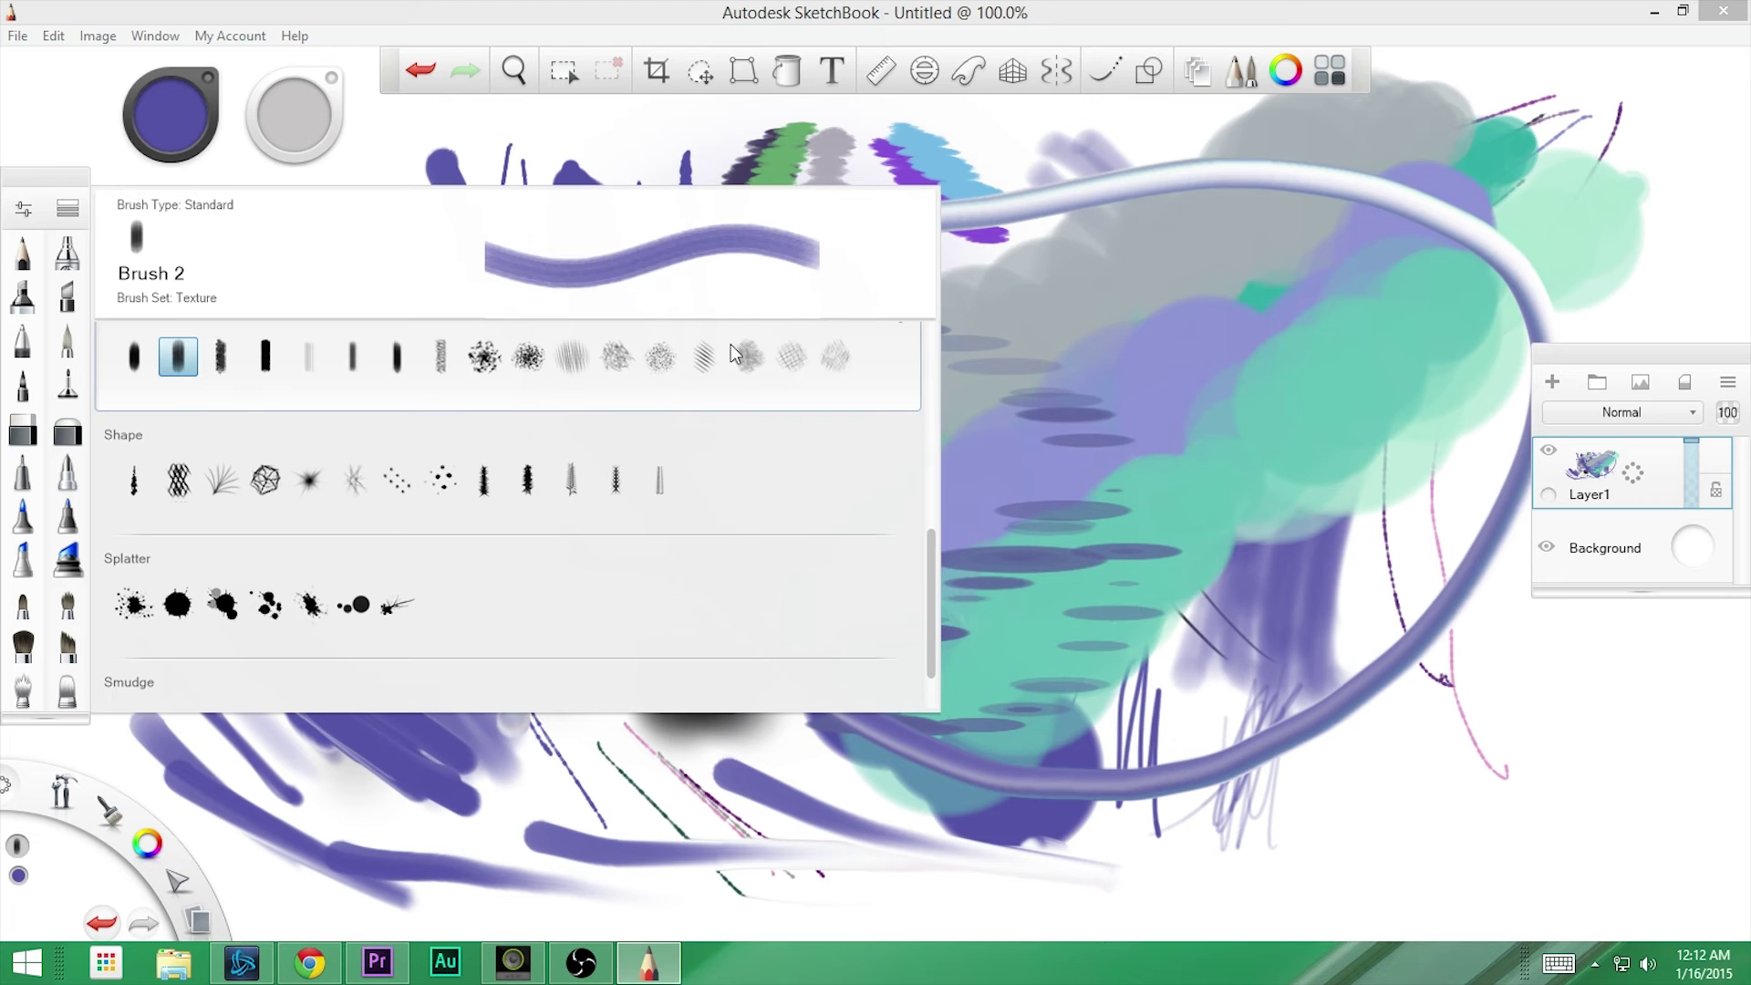
mouse_move(1231, 365)
left_mouse_down()
mouse_move(1352, 266)
mouse_move(1211, 501)
left_mouse_up()
left_click_drag(1297, 276, 1181, 515)
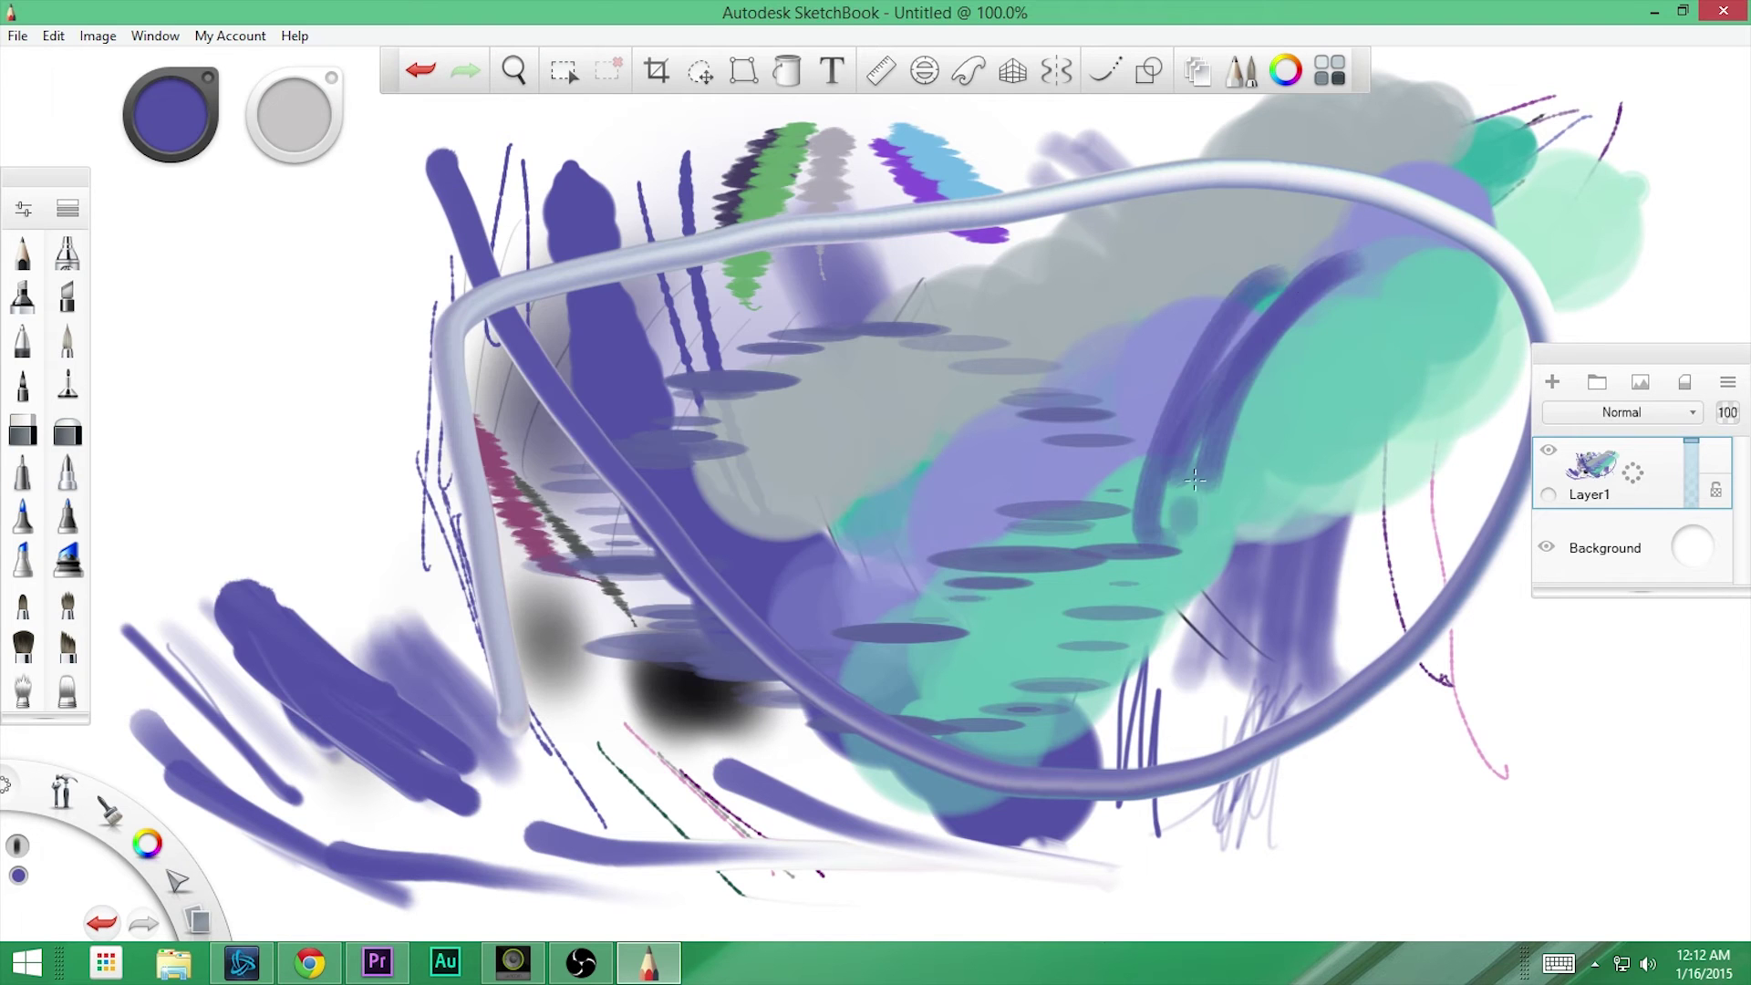
left_click_drag(1203, 301, 1104, 629)
left_click_drag(1136, 319, 1026, 673)
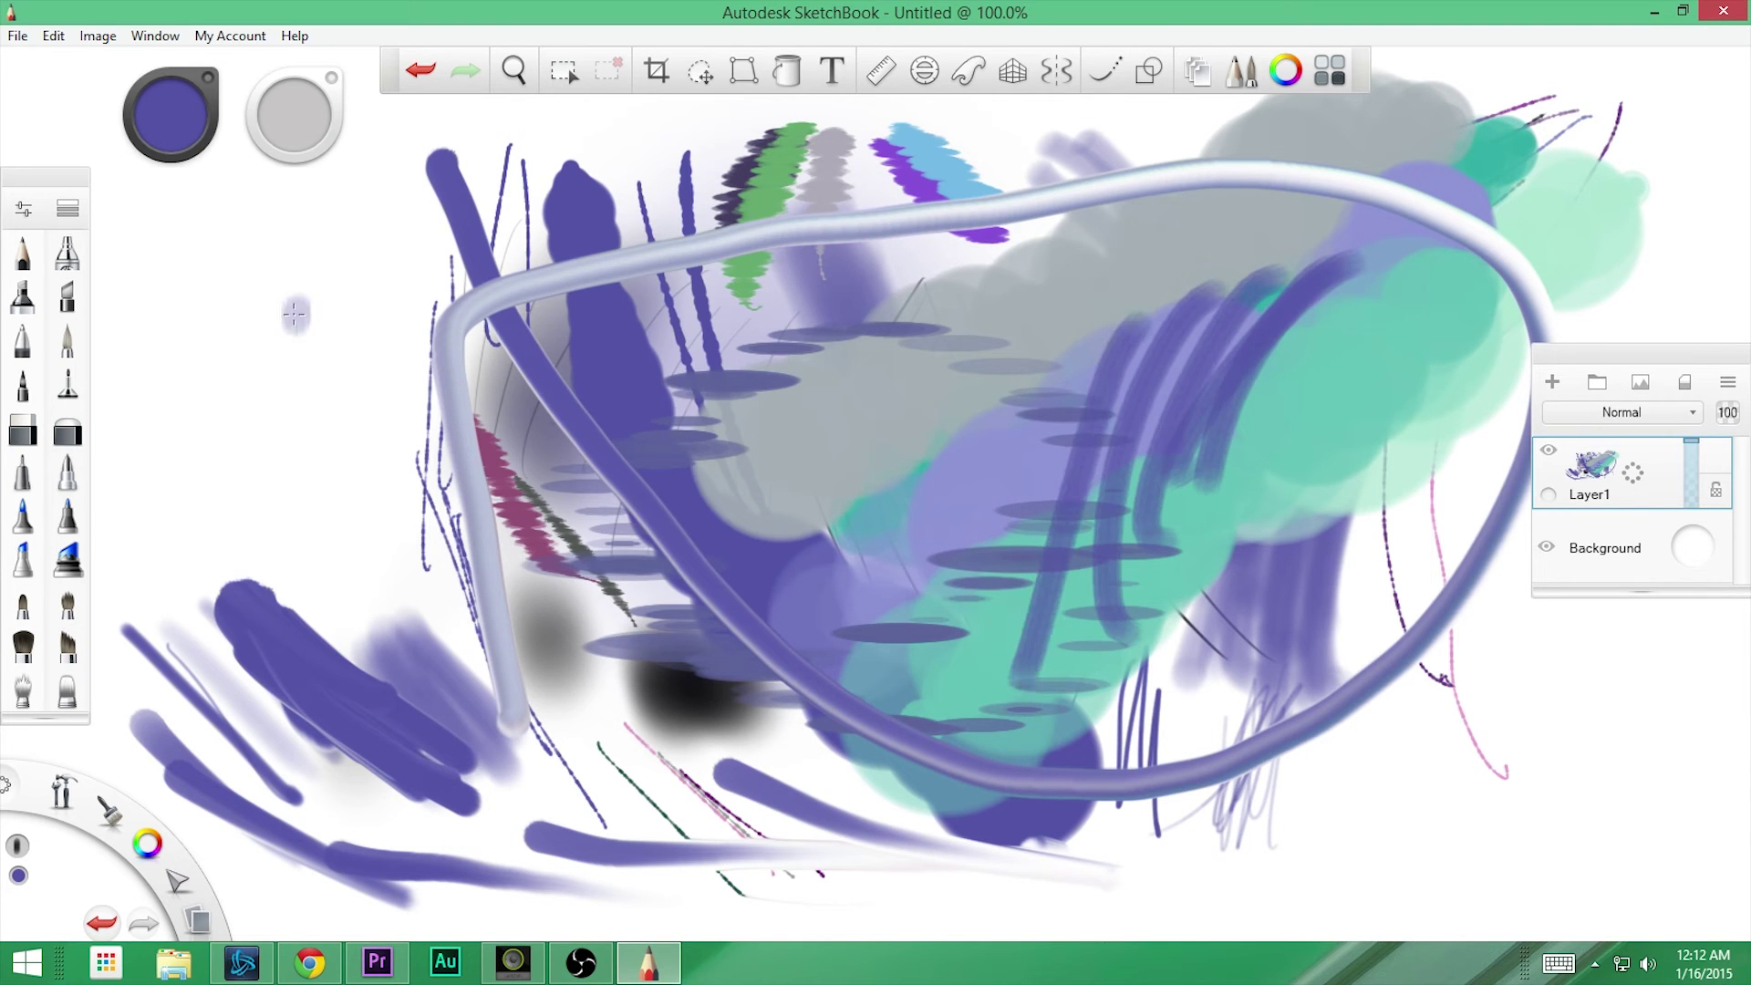
- Examine Brush 2's radius, opacity and texture settings in its brush properties
left_click(24, 210)
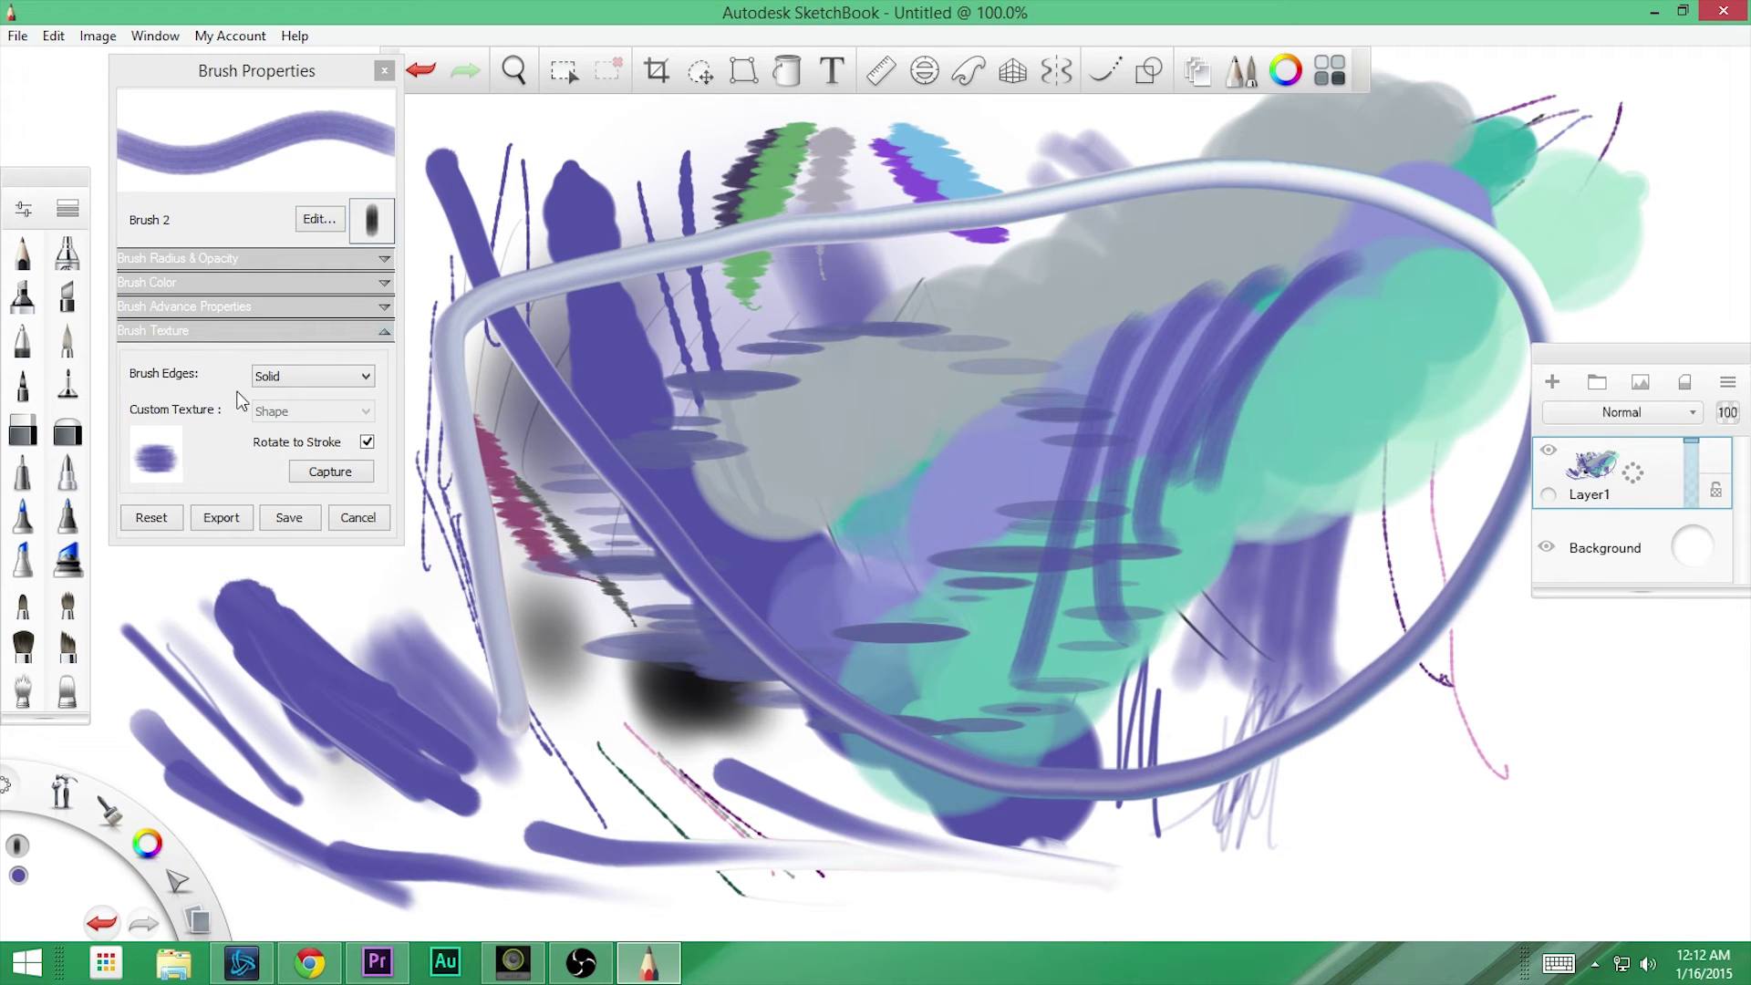
left_click(211, 259)
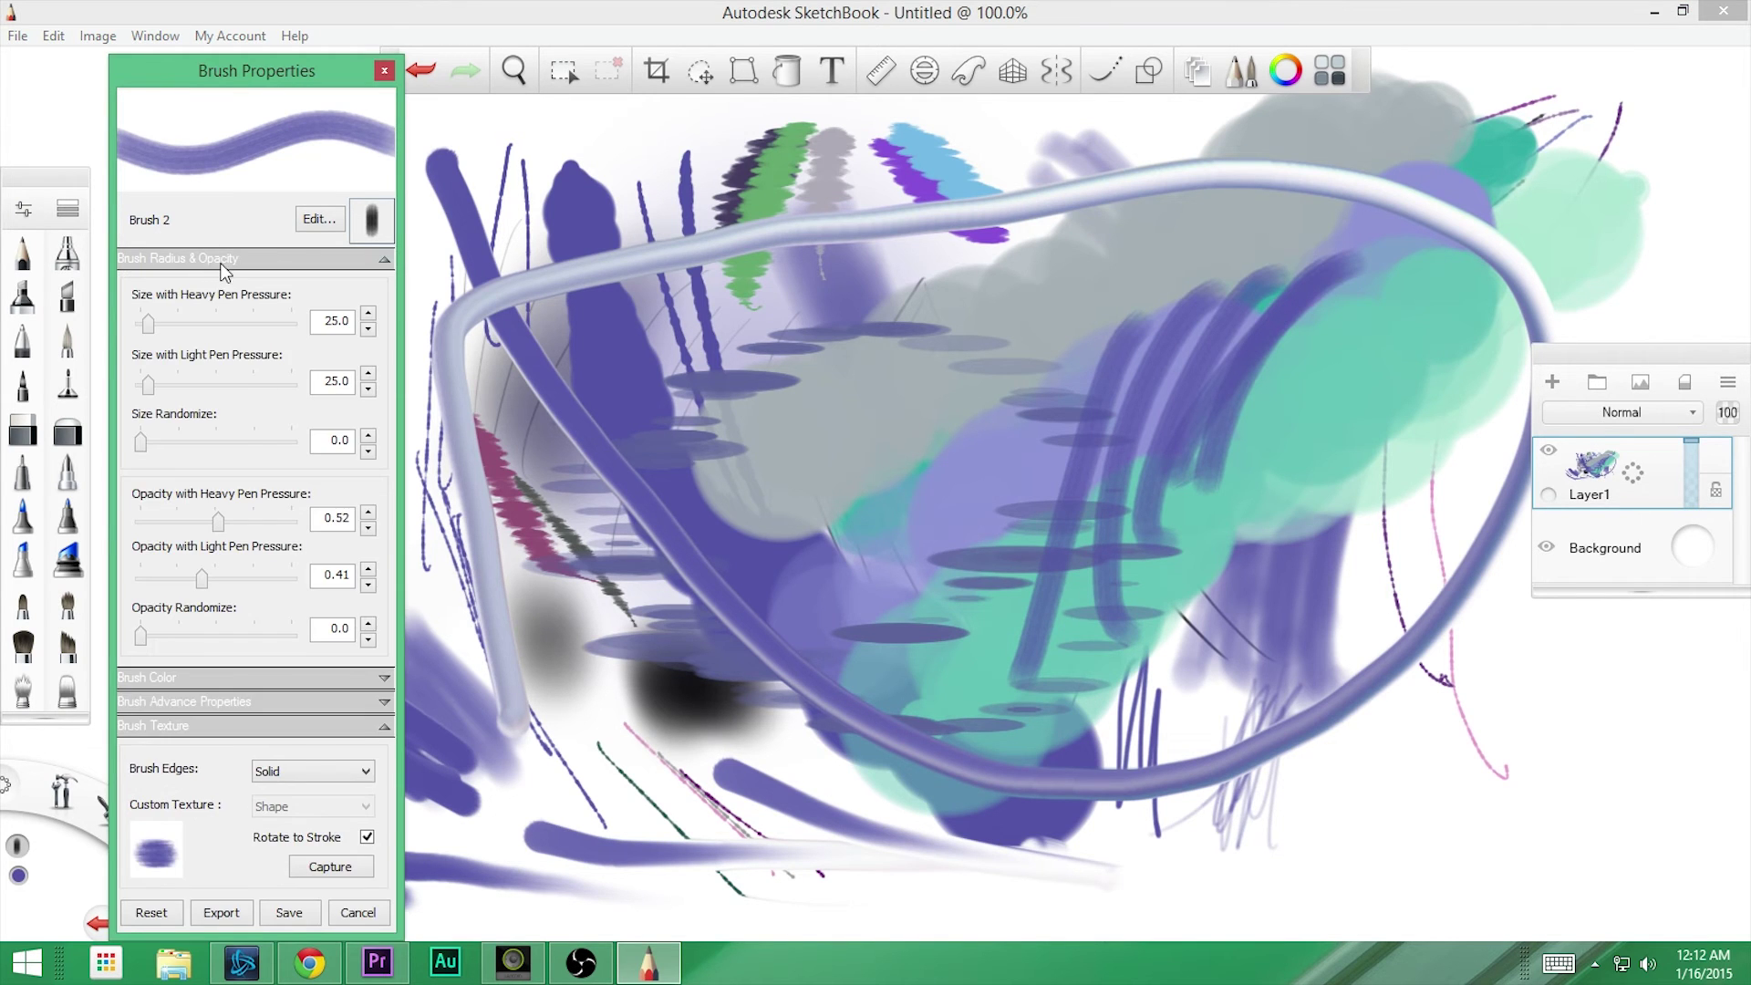
left_click(219, 261)
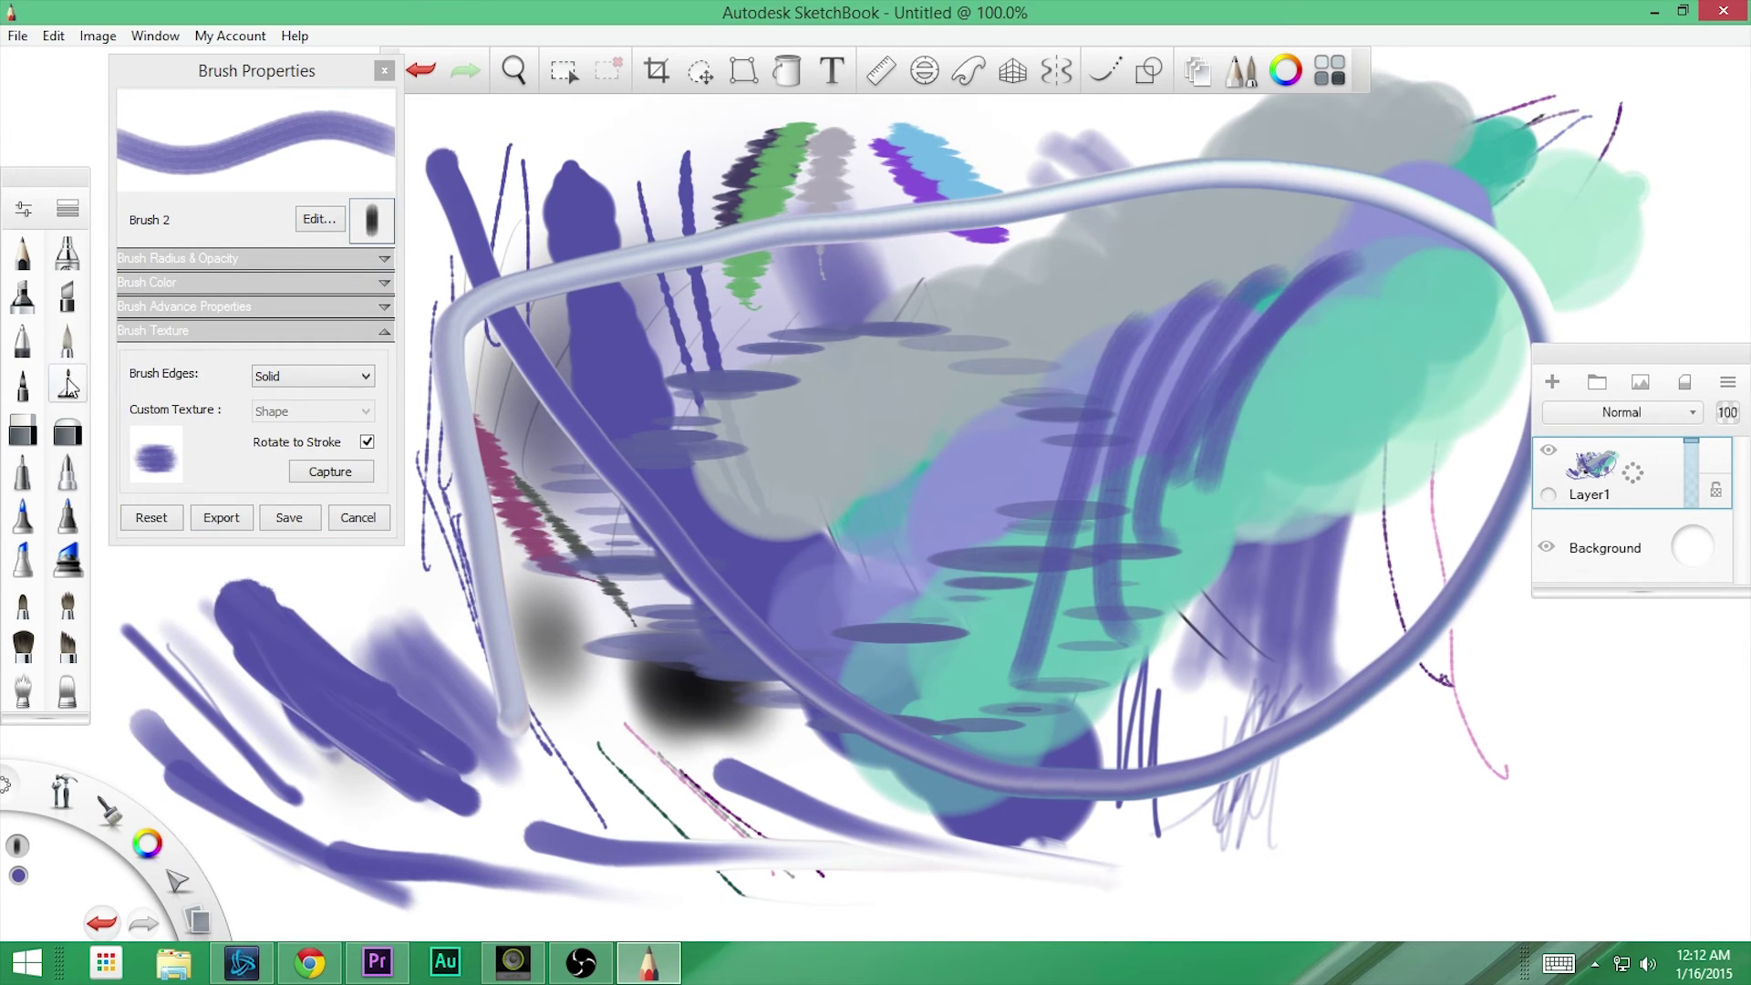
left_click(178, 301)
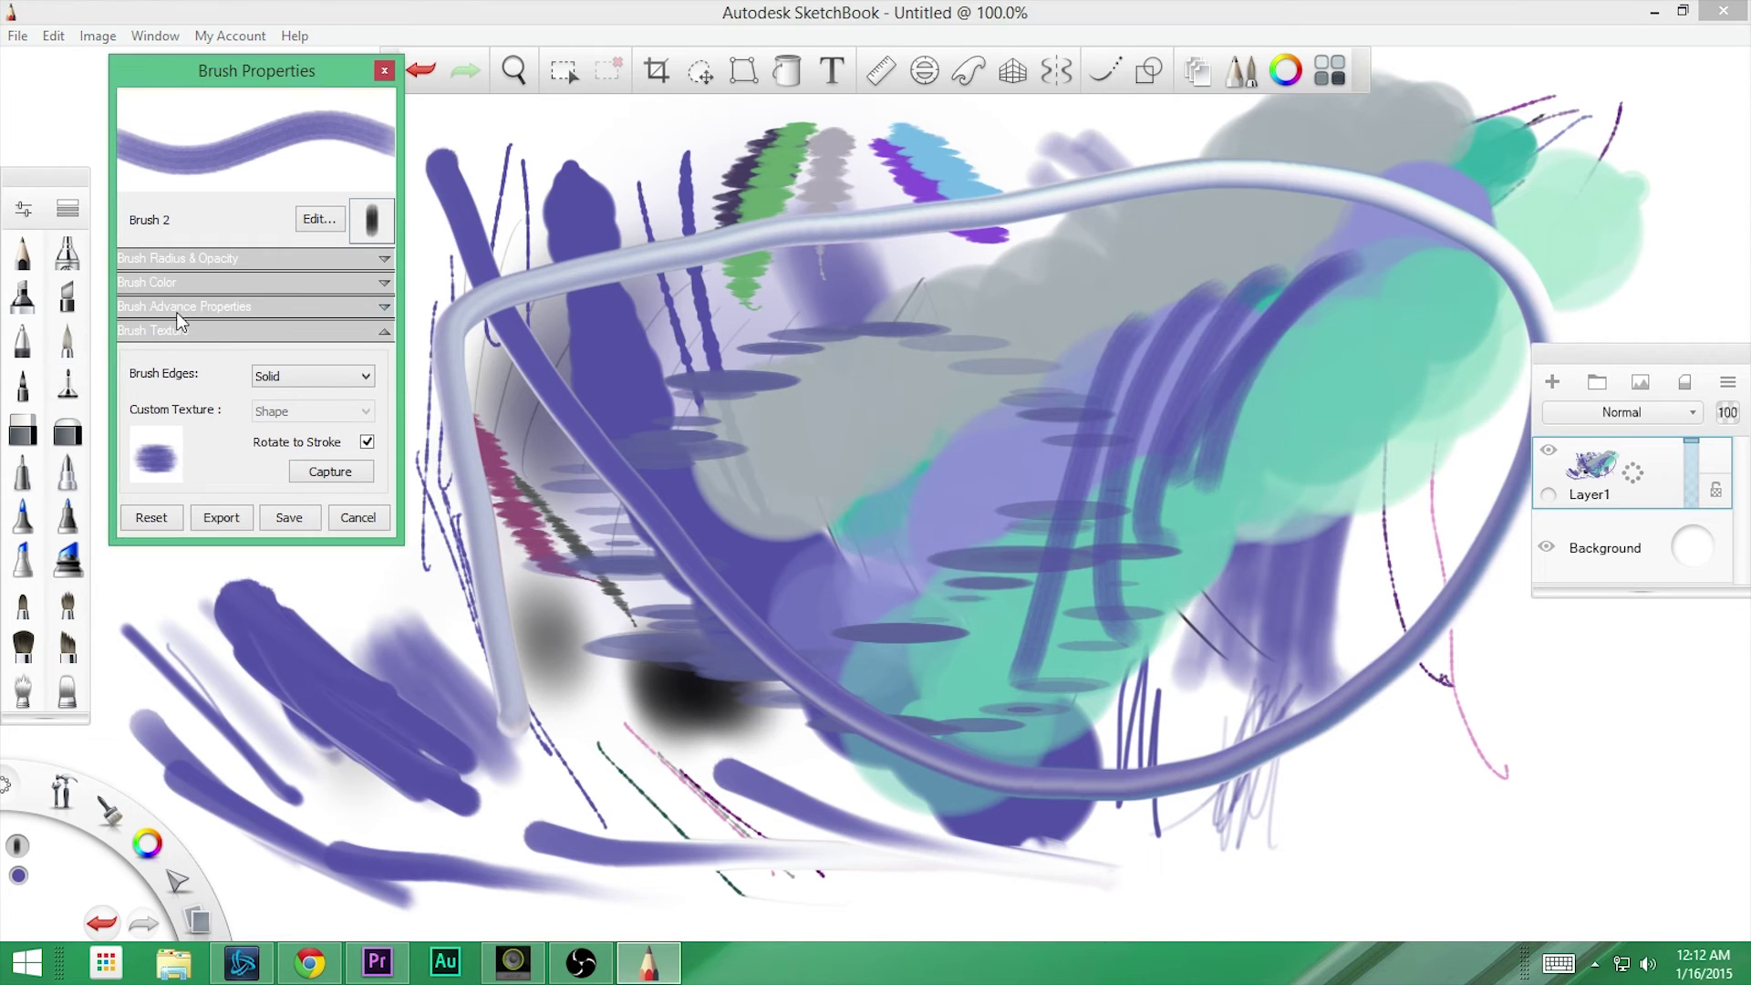
left_click(173, 310)
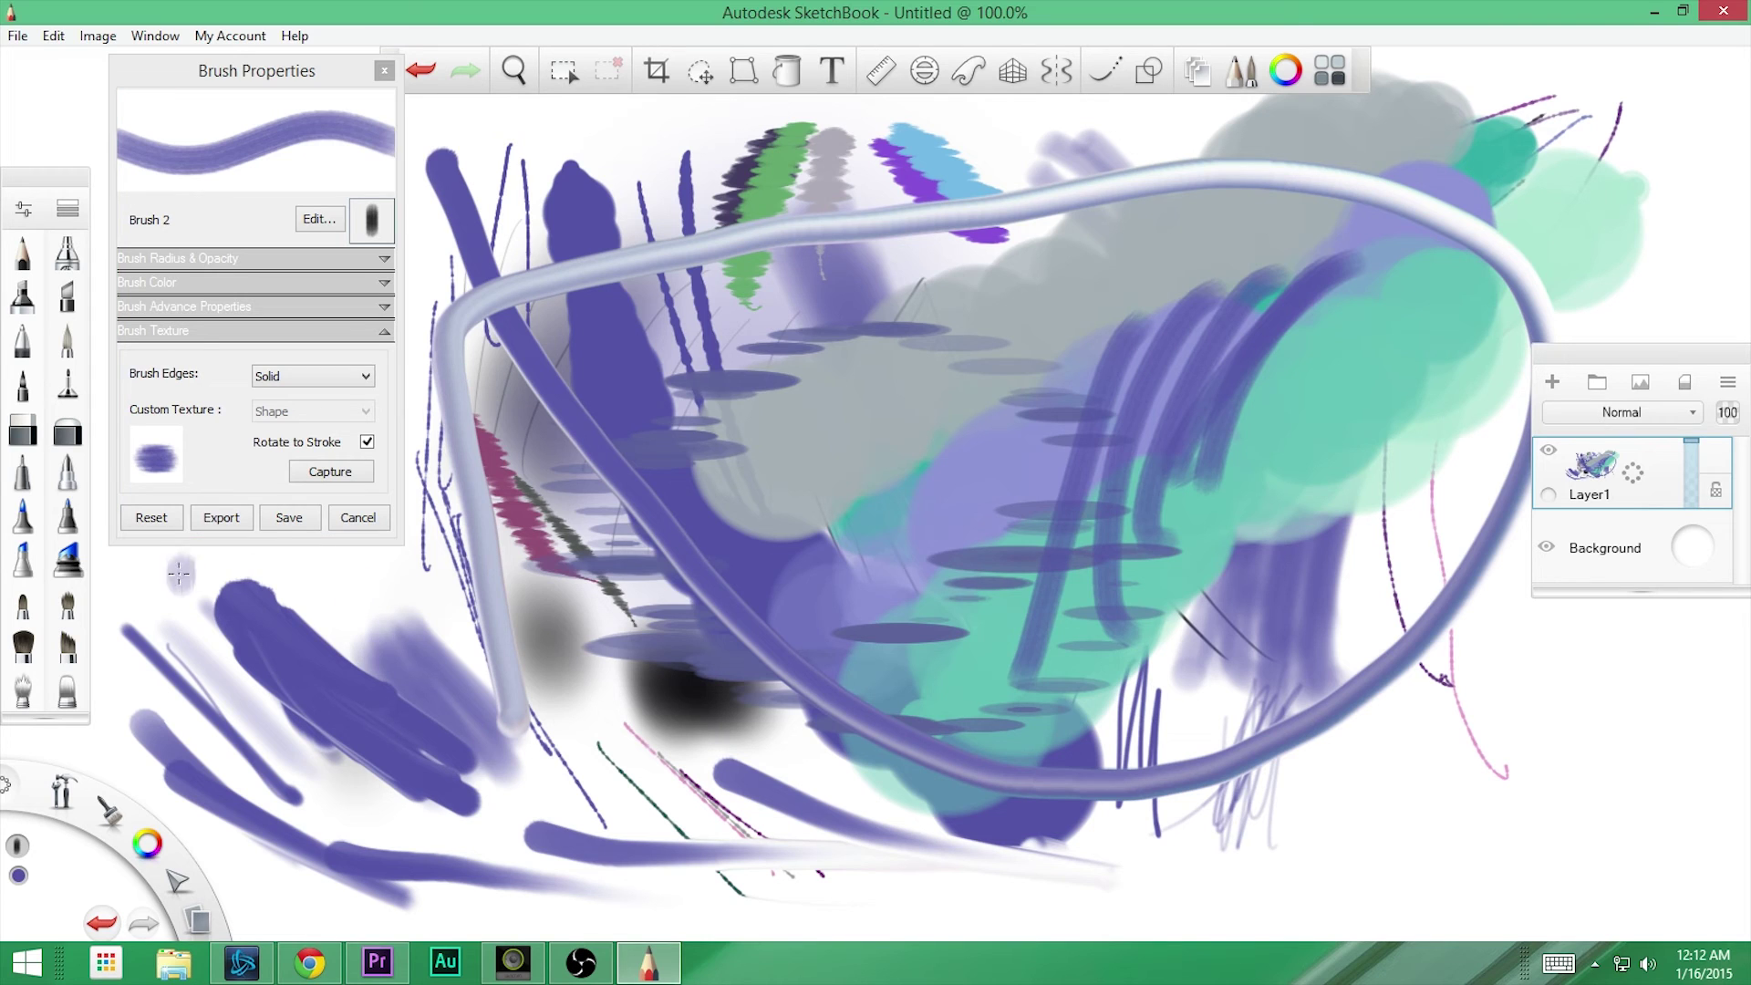
- Paint more curved Brush 2 strokes over the grey area and the green band inside the large loop
mouse_move(707, 519)
left_mouse_down()
mouse_move(803, 355)
mouse_move(775, 638)
left_mouse_up()
left_click_drag(871, 387, 899, 620)
left_click_drag(917, 415, 994, 629)
left_click_drag(1085, 584, 1313, 447)
left_click_drag(1395, 297, 1304, 451)
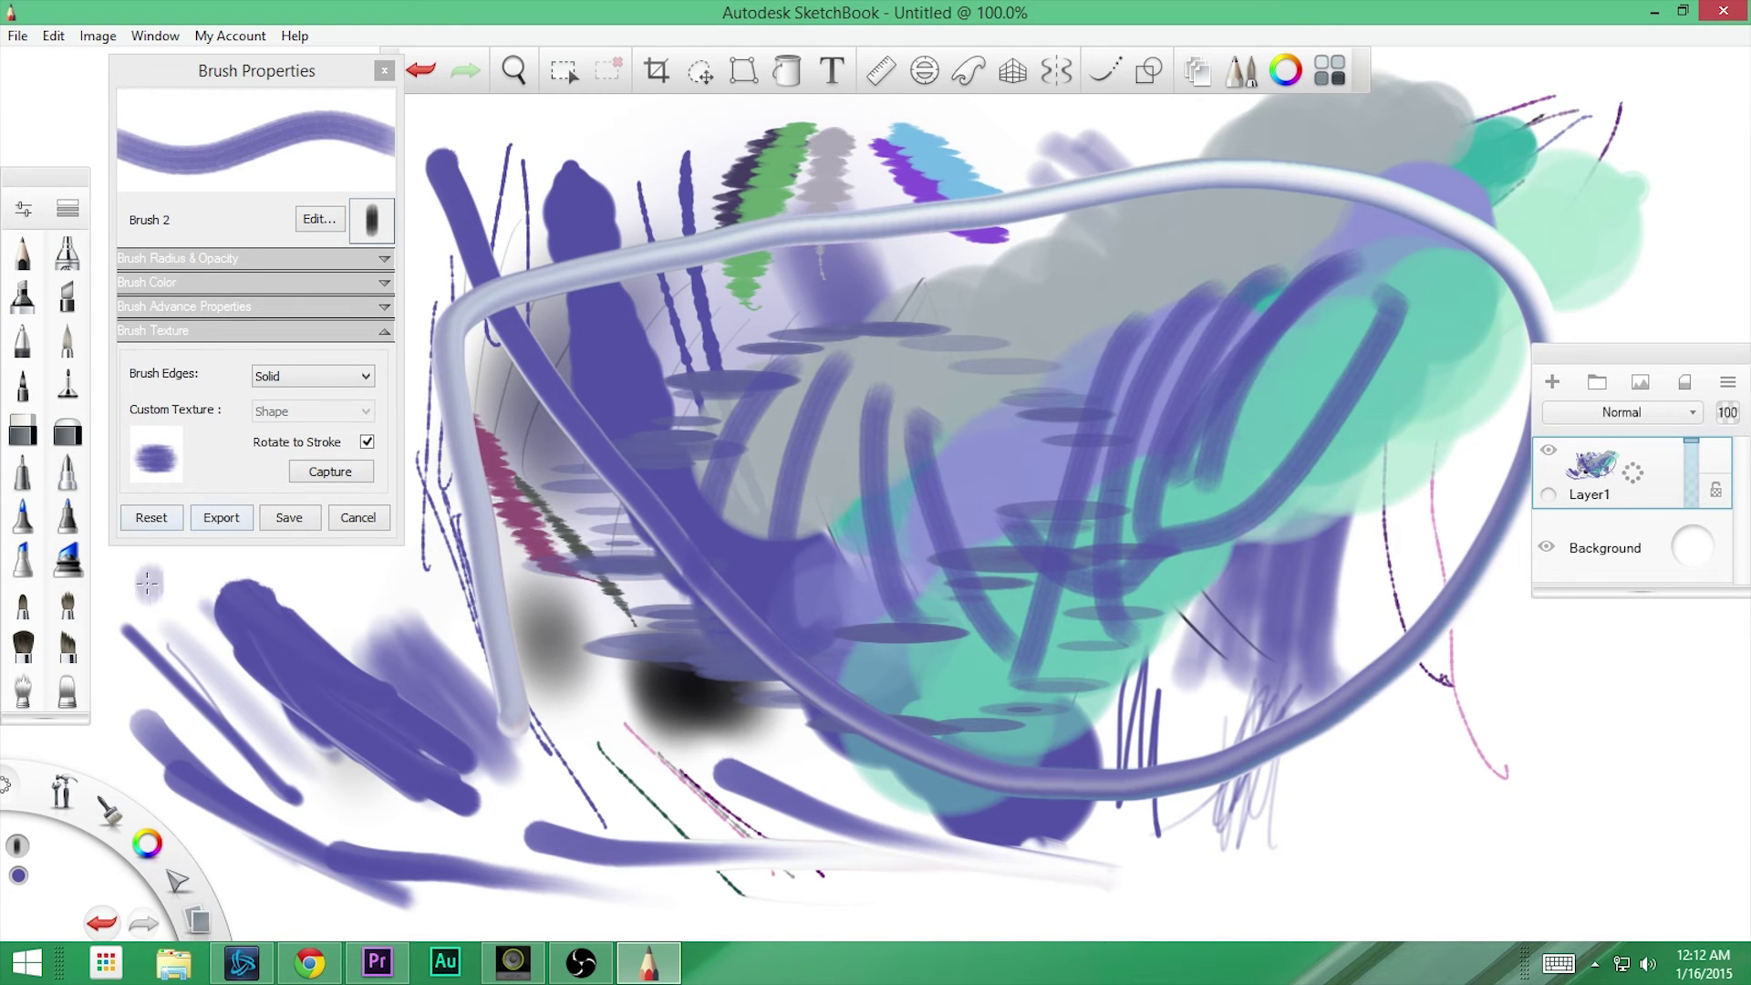
left_click(384, 71)
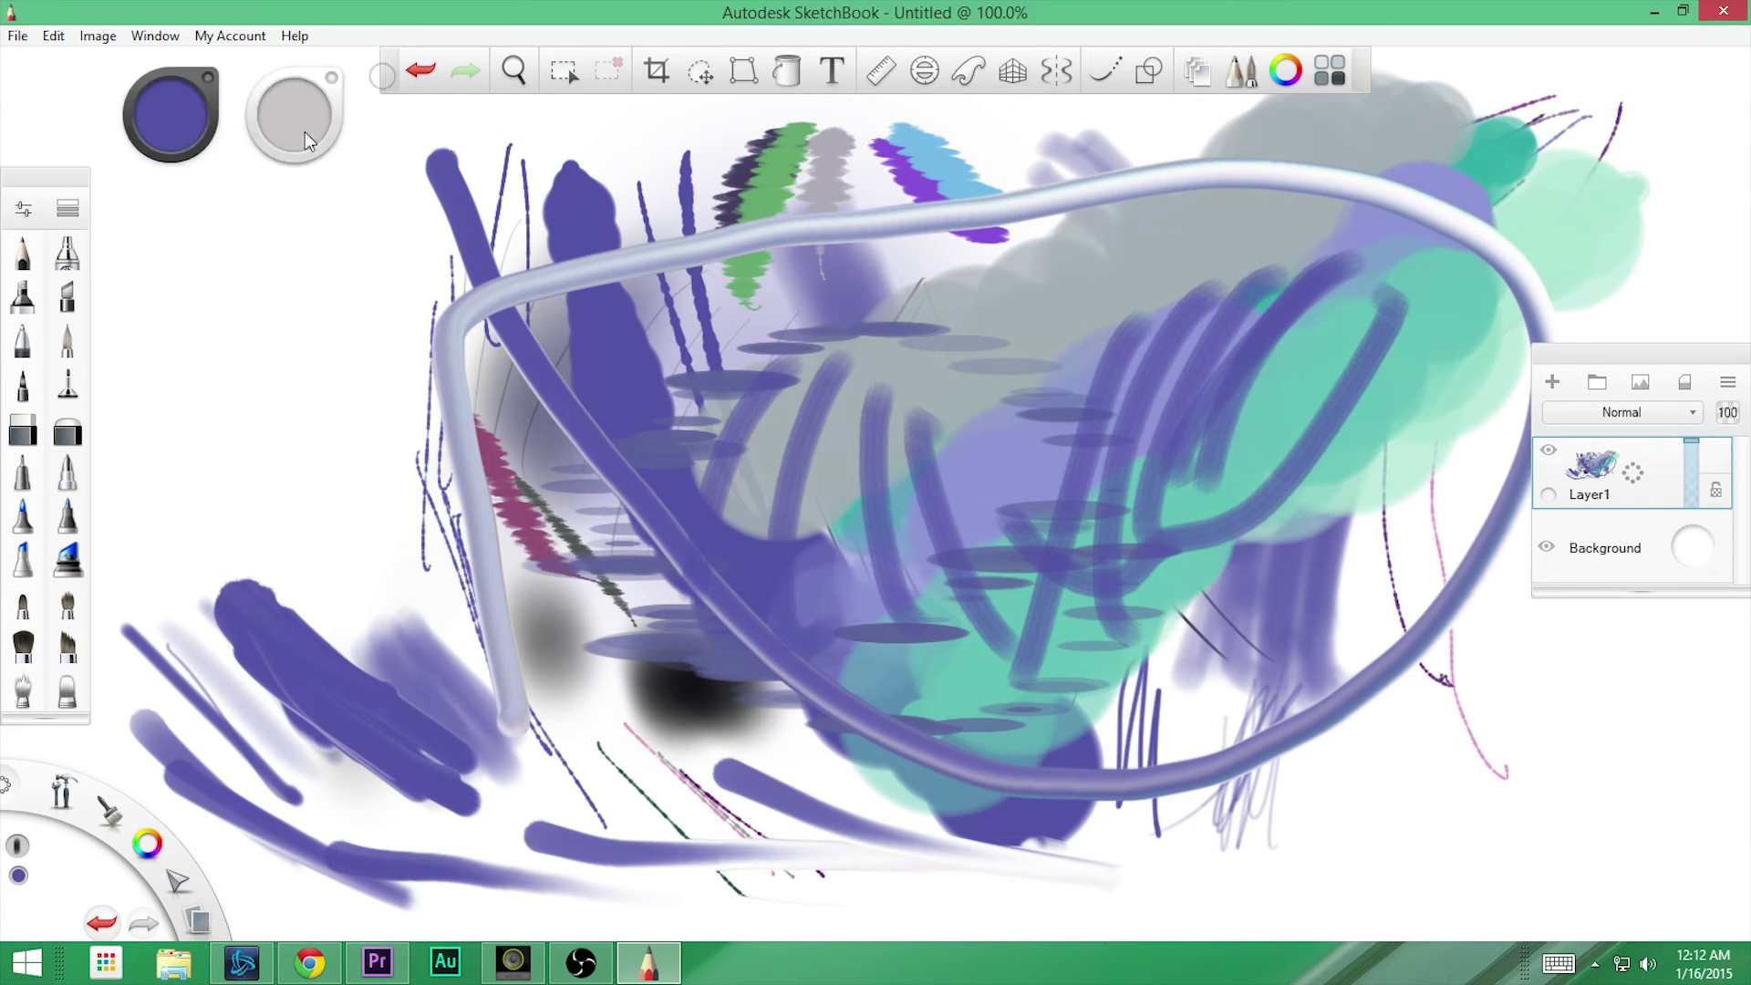
left_click(23, 209)
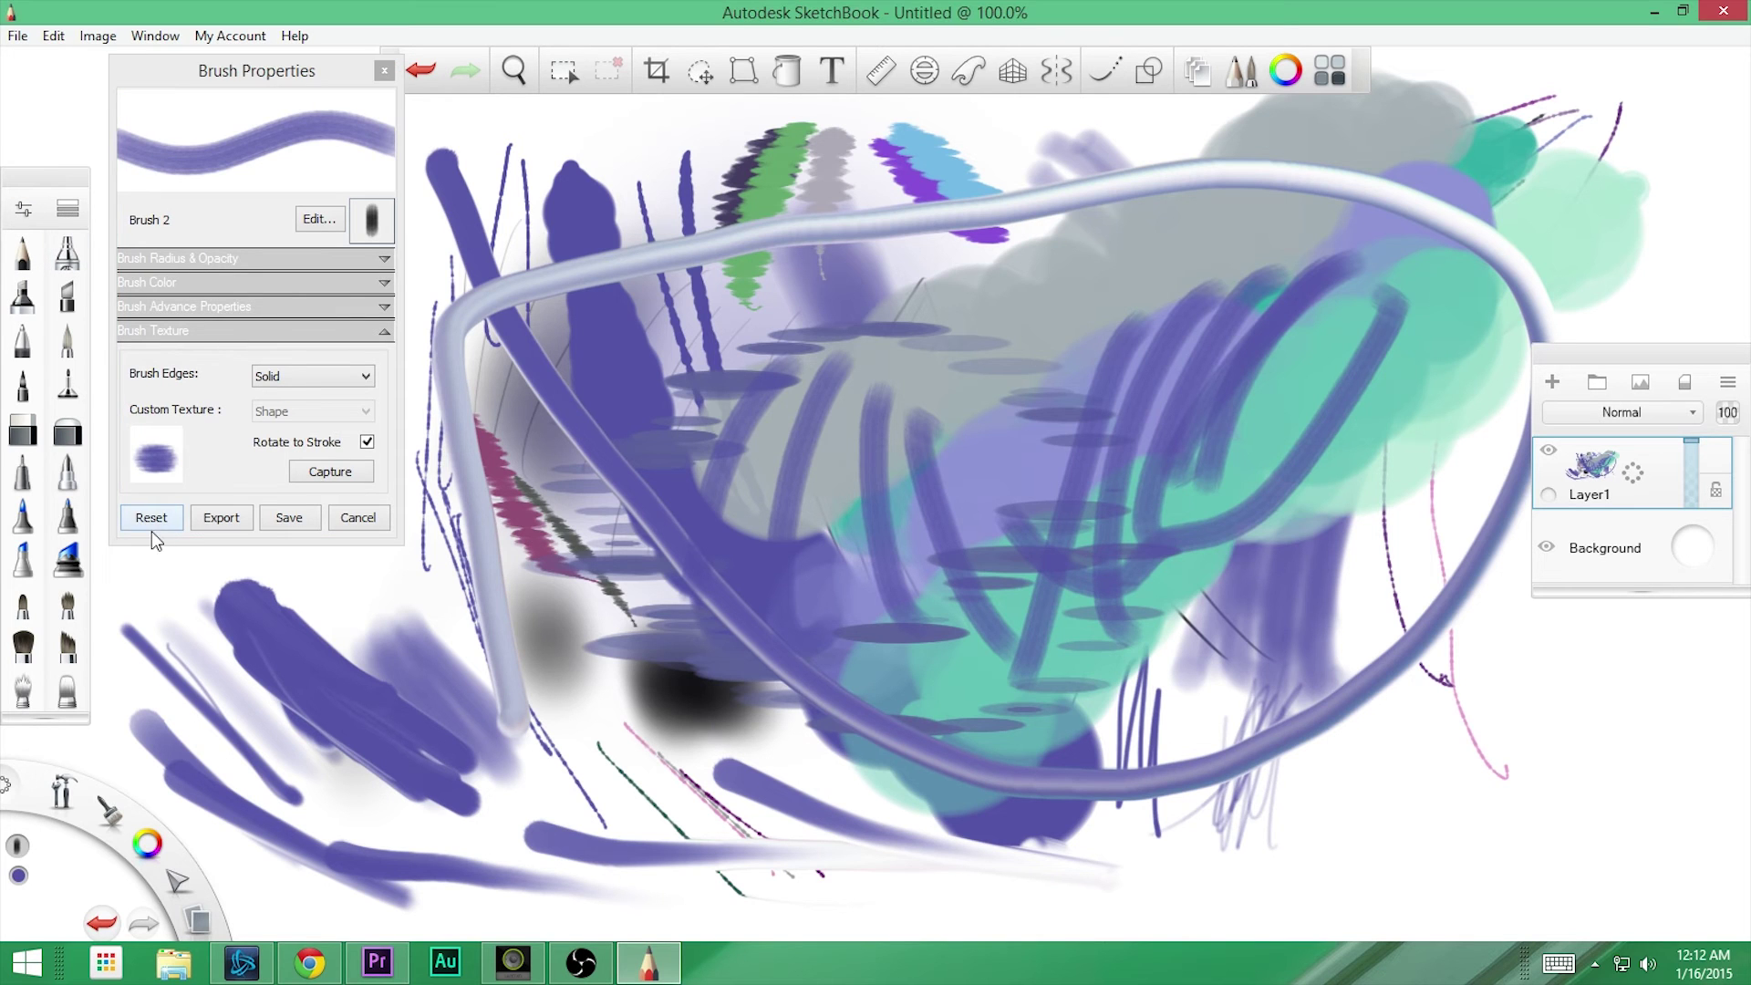
left_click(23, 209)
- Add the plain pencil and Pencils 1 to 4 from the brush library's Traditional set to the brush palette, just below its first row
left_click(67, 209)
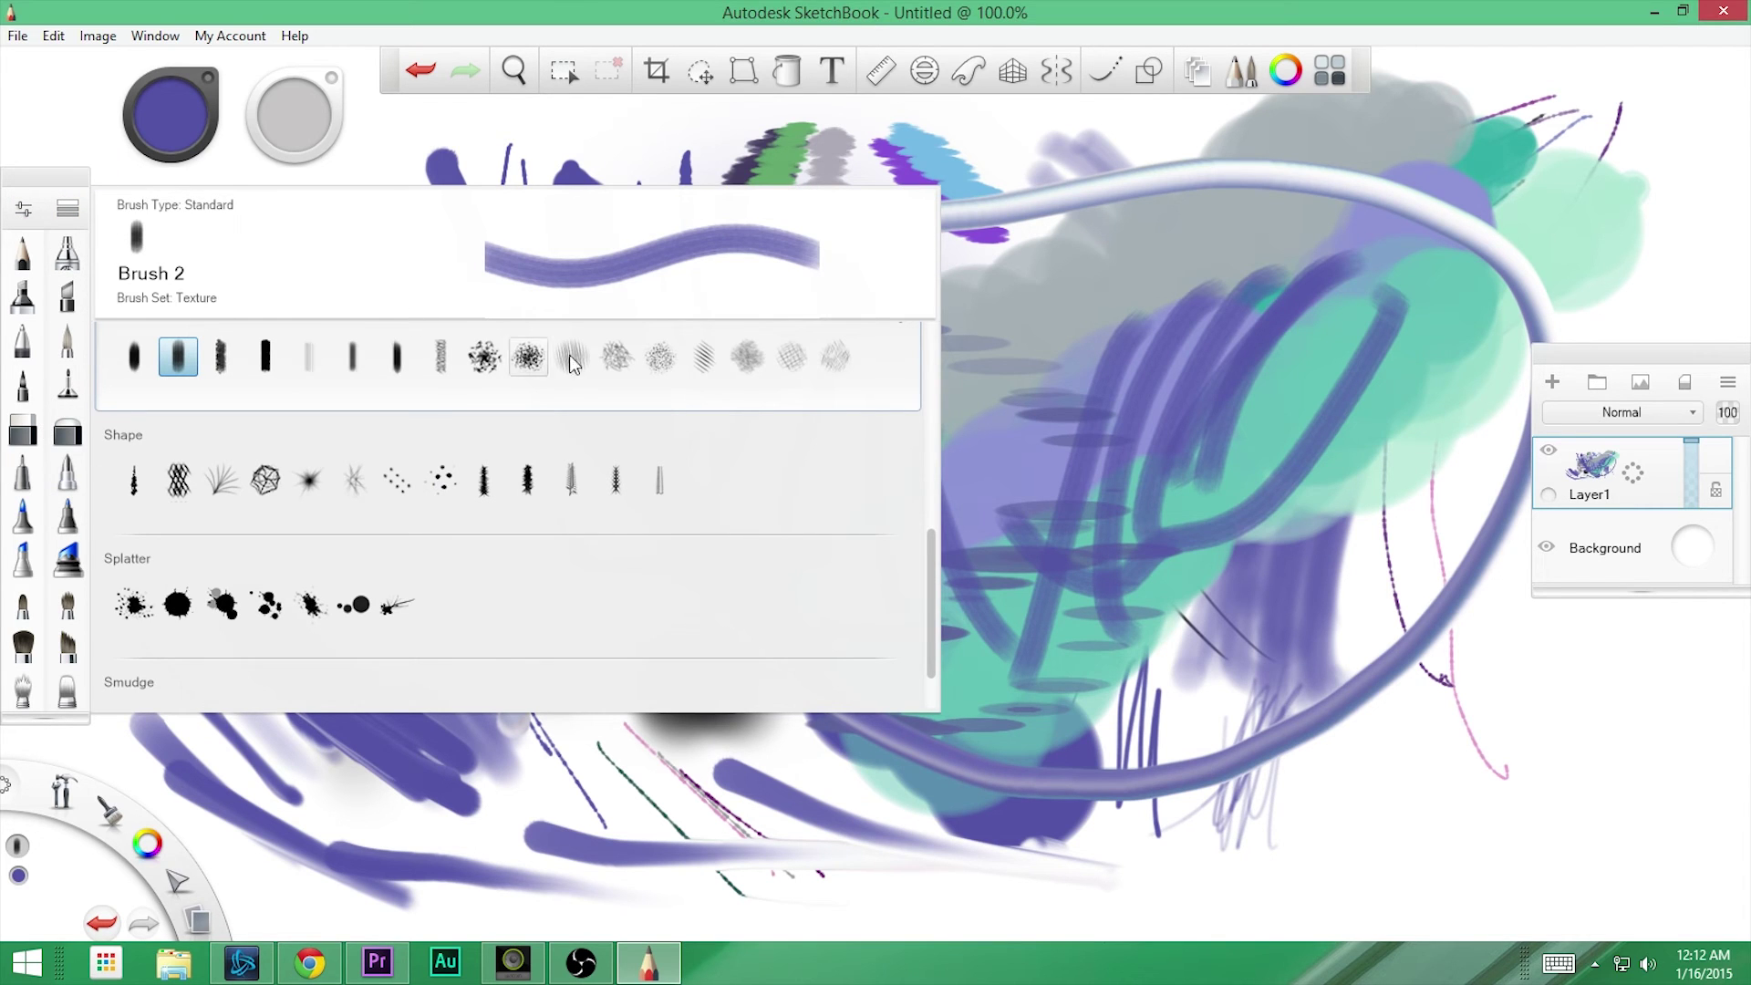
left_click_drag(931, 575, 930, 449)
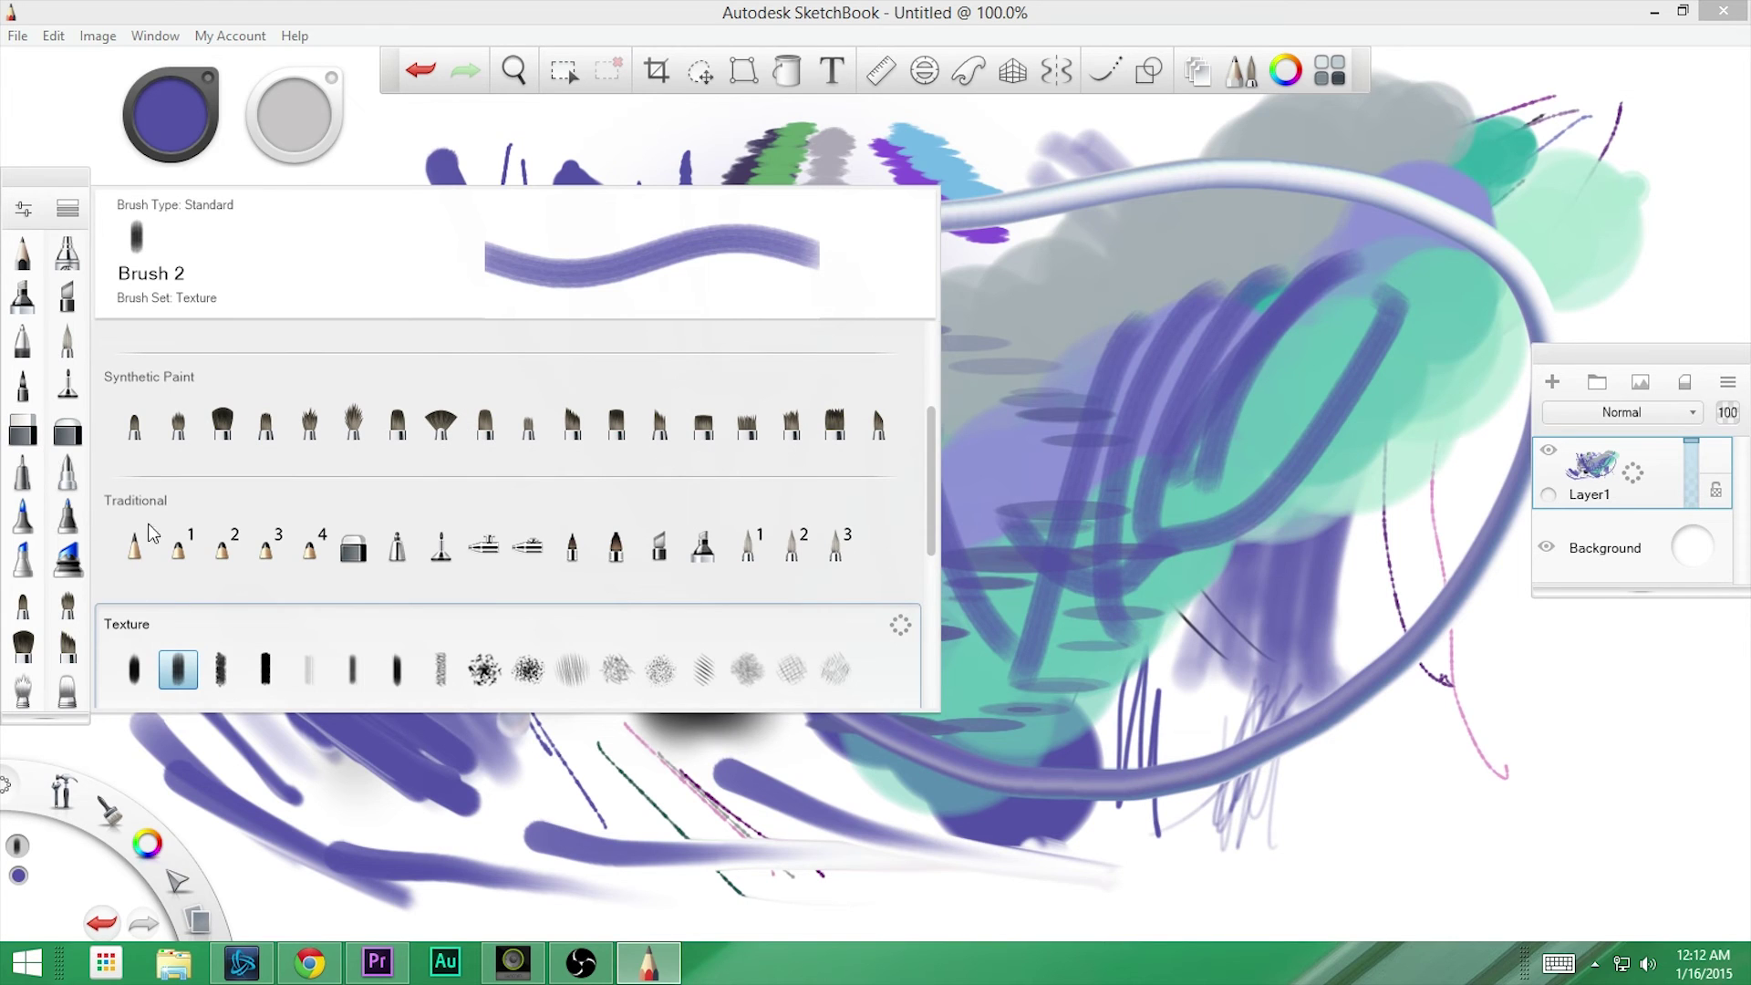
mouse_move(134, 545)
left_mouse_down()
mouse_move(49, 446)
mouse_move(22, 295)
left_mouse_up()
mouse_move(178, 546)
left_mouse_down()
mouse_move(137, 519)
mouse_move(67, 295)
left_mouse_up()
left_click_drag(225, 553, 22, 339)
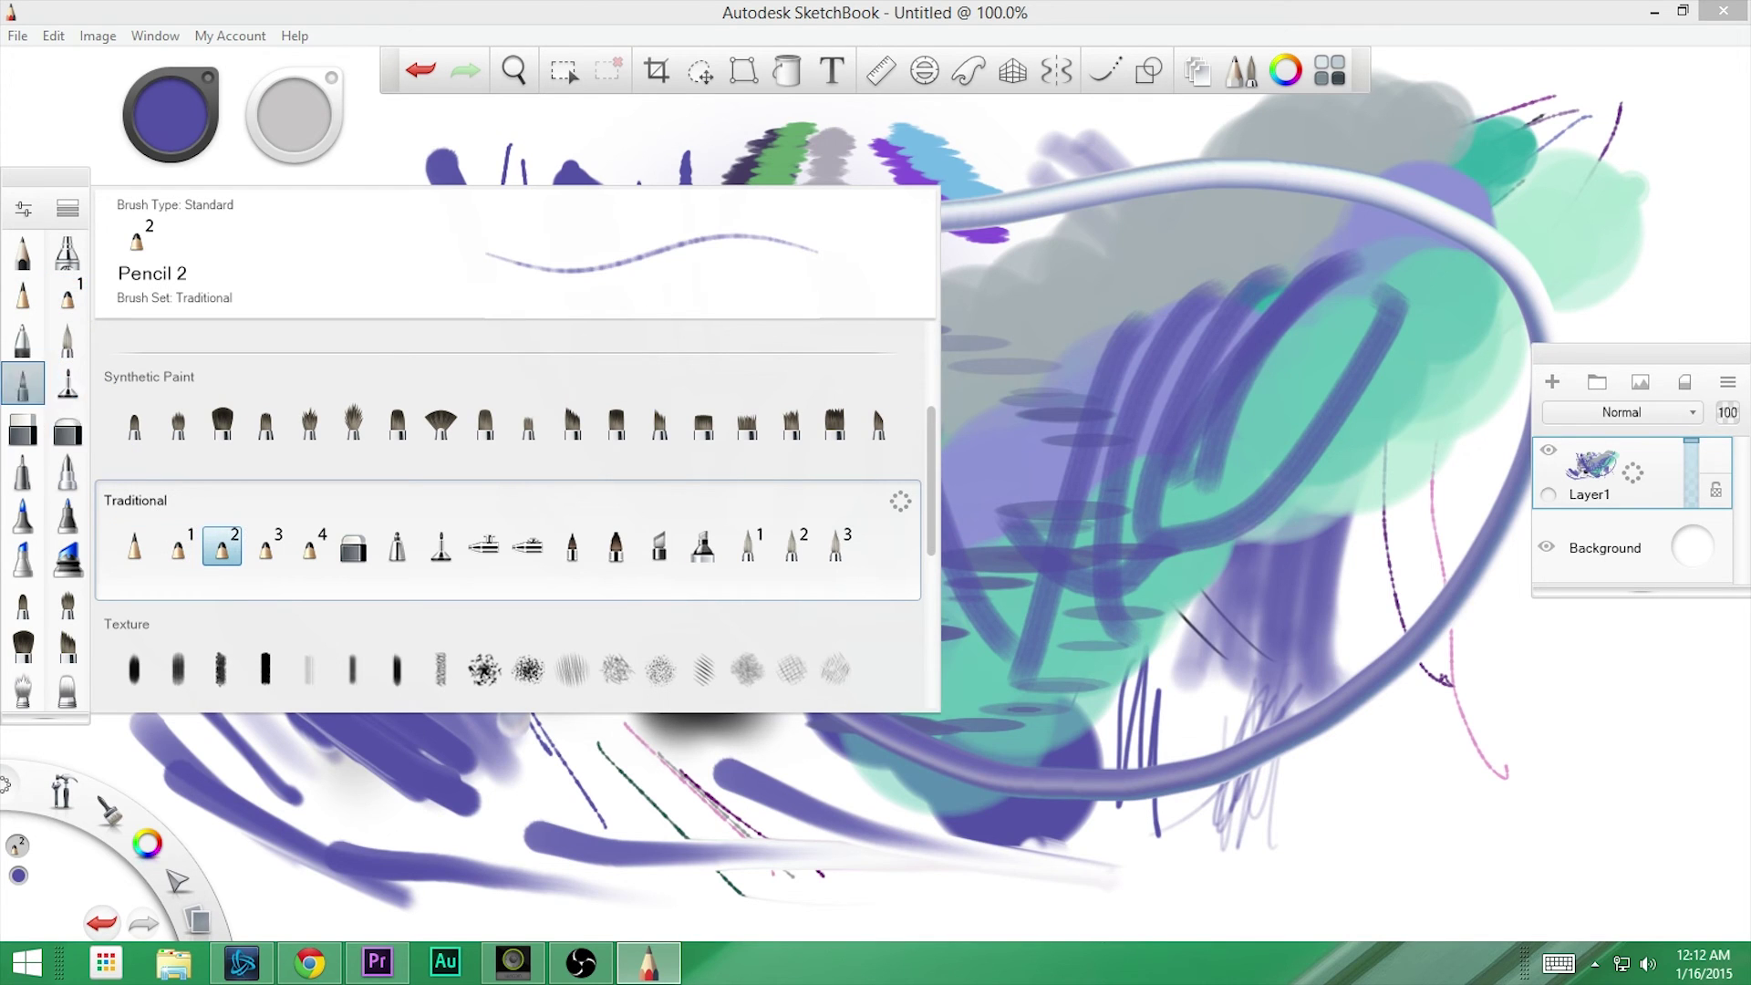
mouse_move(260, 553)
left_mouse_down()
mouse_move(79, 383)
mouse_move(67, 340)
left_mouse_up()
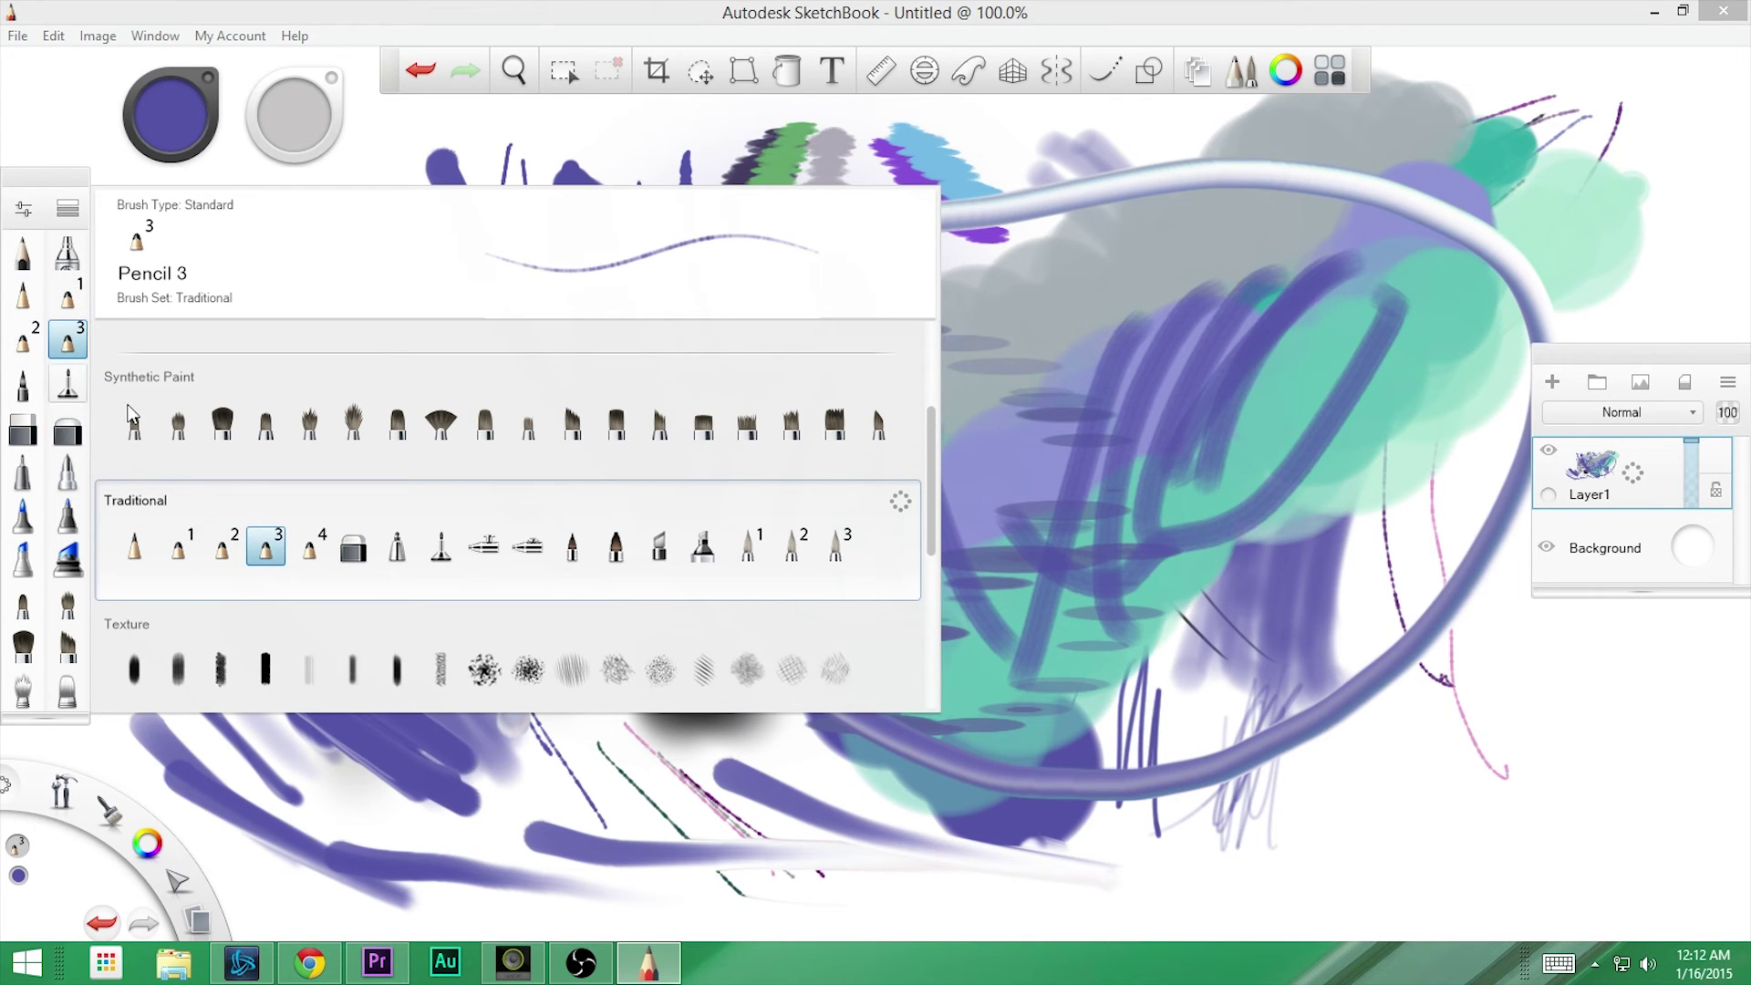
mouse_move(310, 547)
left_mouse_down()
mouse_move(182, 493)
mouse_move(38, 390)
left_mouse_up()
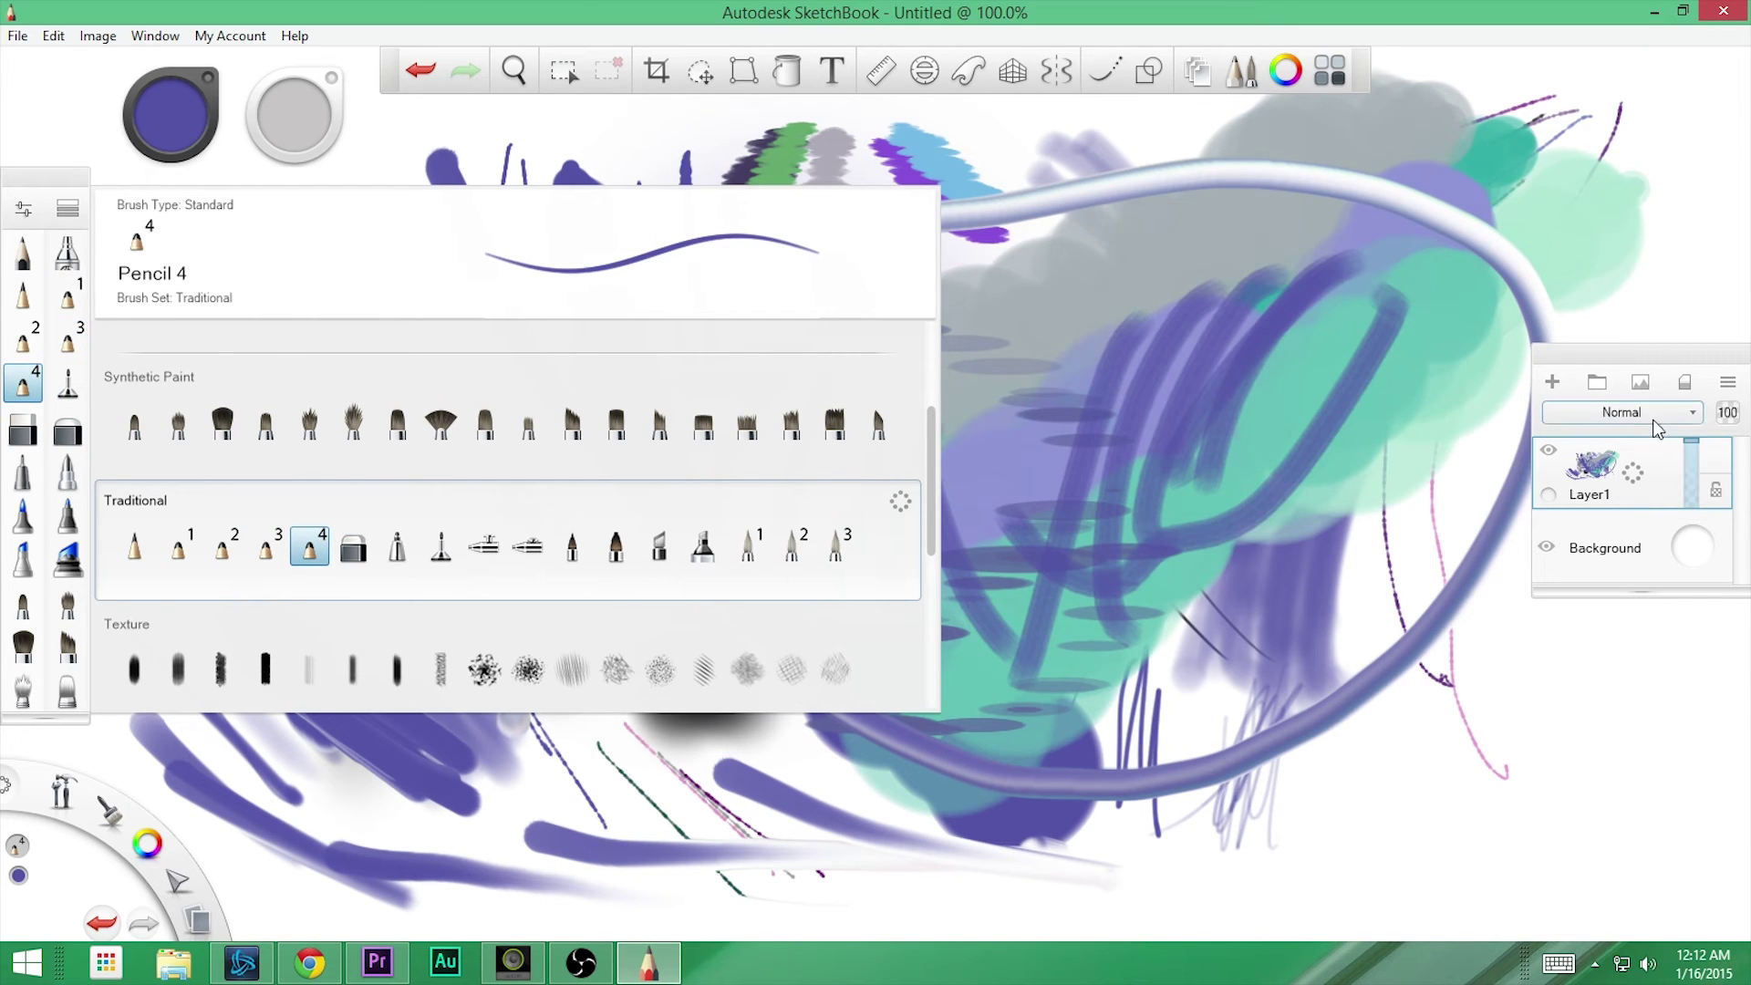
- Clear all the artwork from Layer1 and close the brush library
left_click(1723, 383)
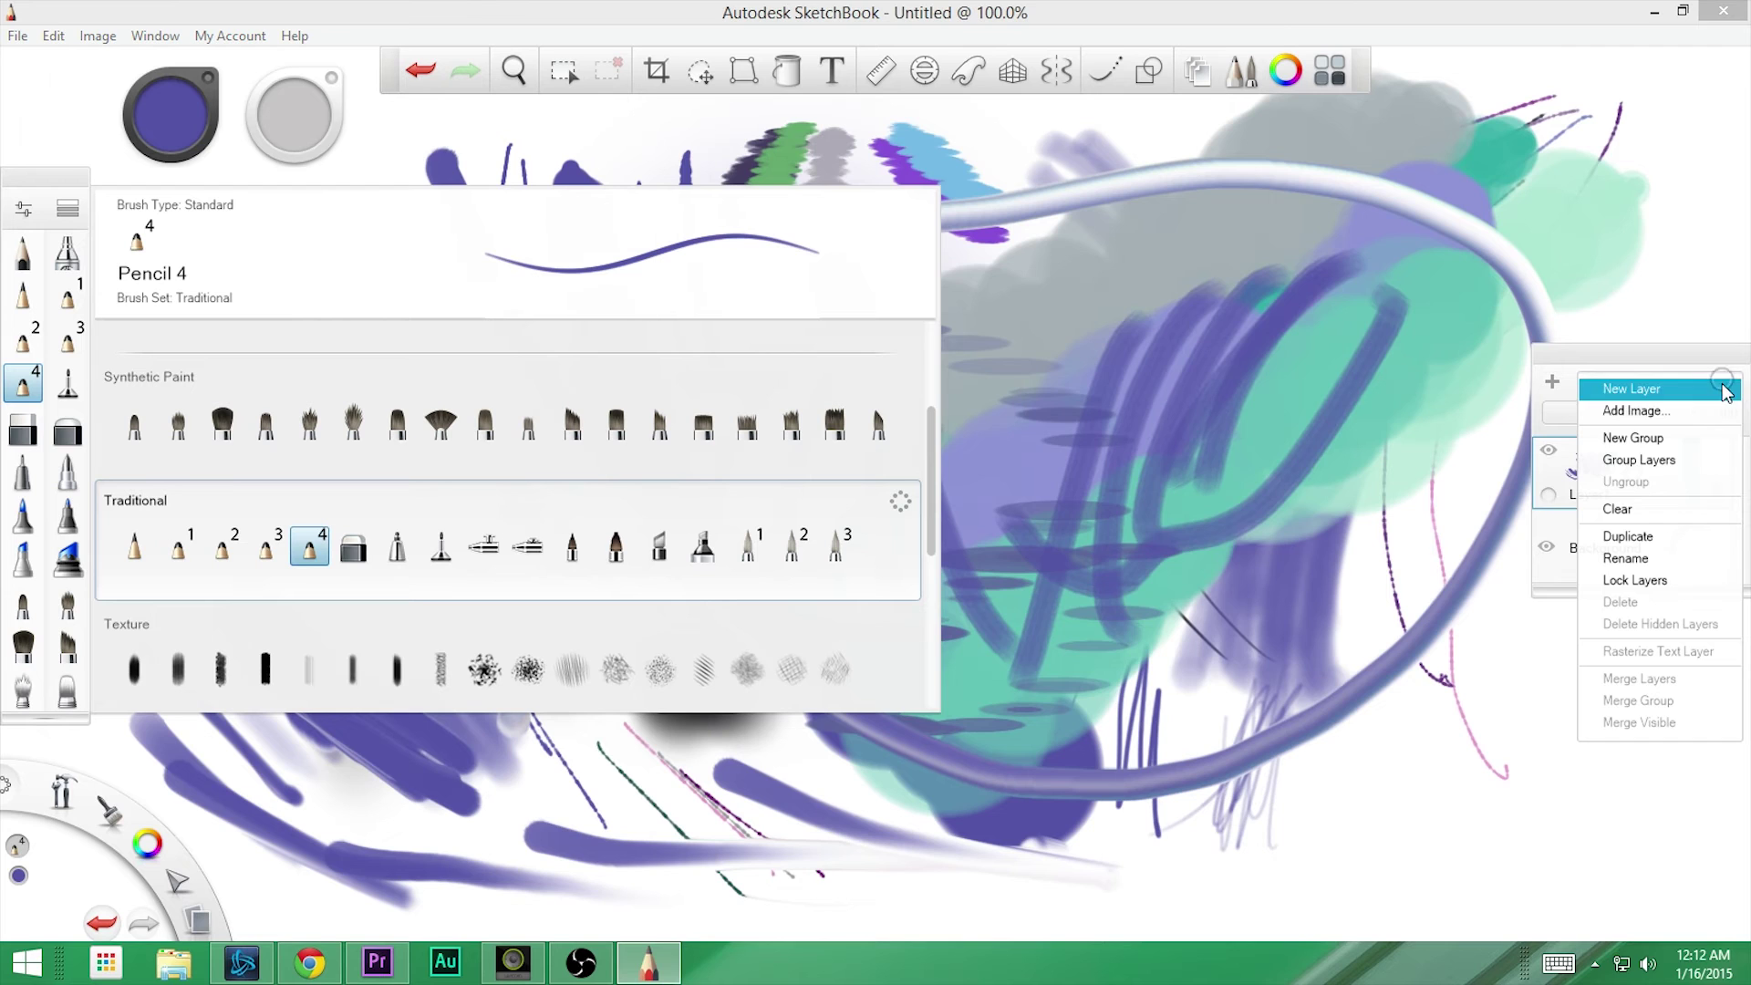
left_click(1665, 510)
left_click(60, 210)
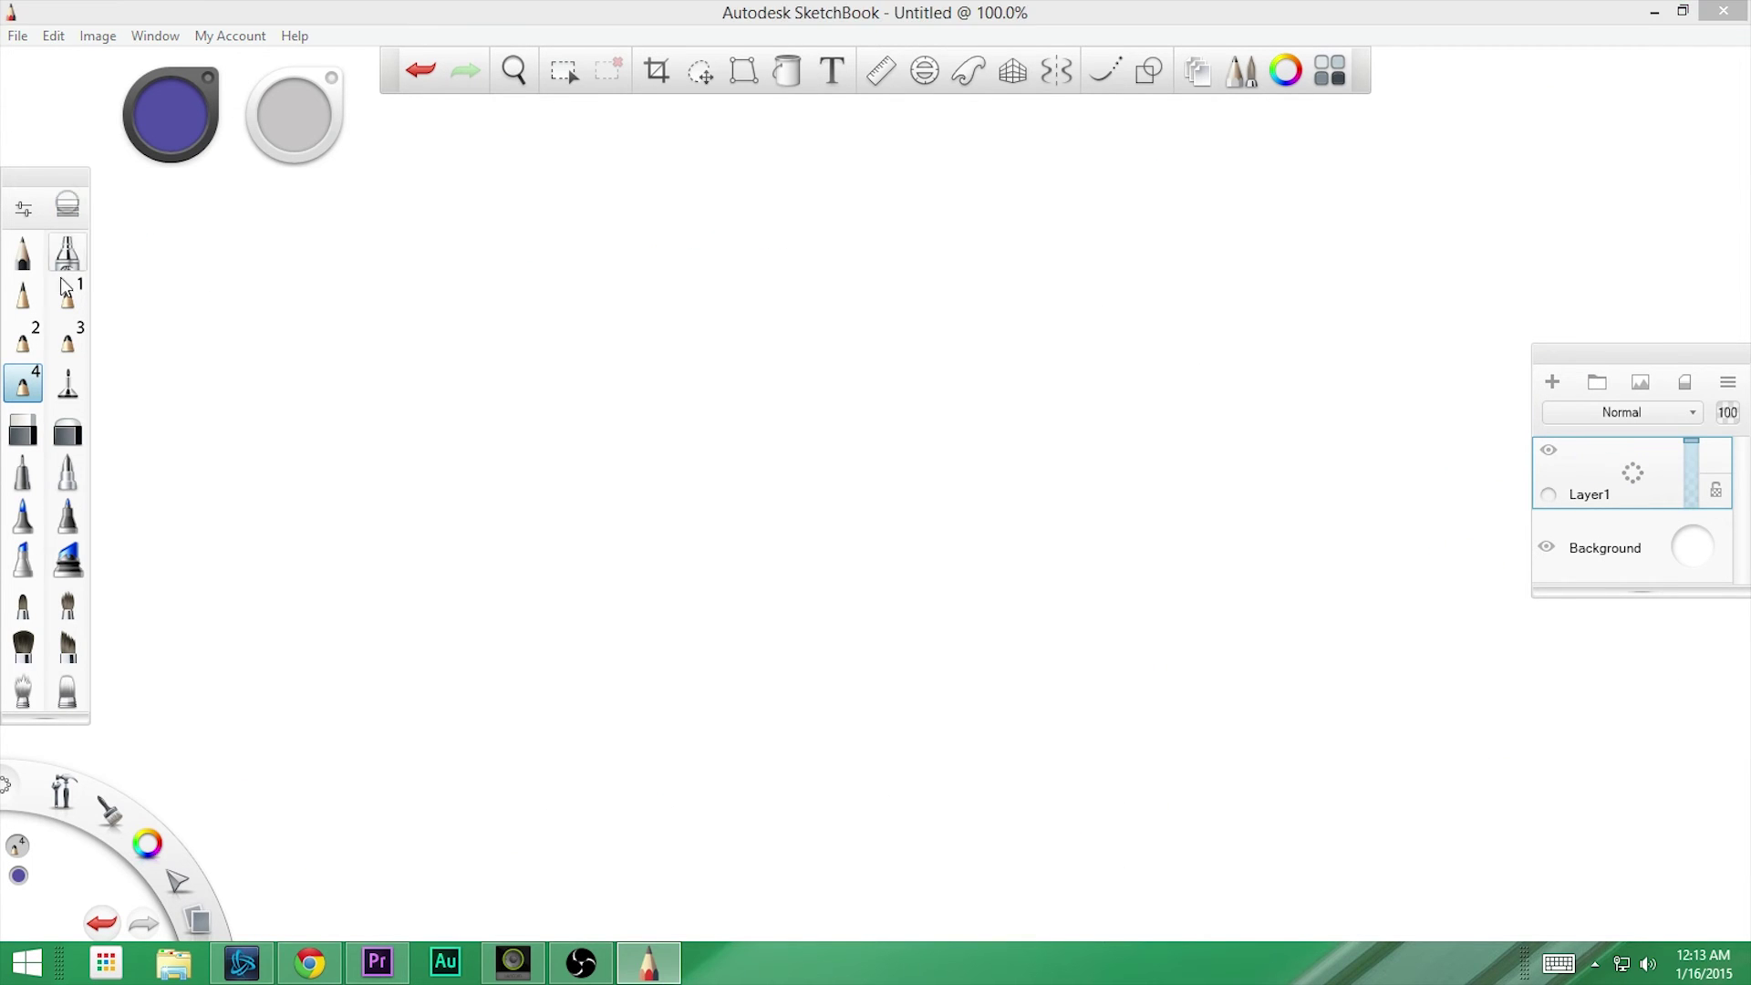
- Darken the brush color to deep navy and sketch three curved test strokes with the plain Traditional pencil
left_click(170, 115)
left_click_drag(152, 124, 157, 159)
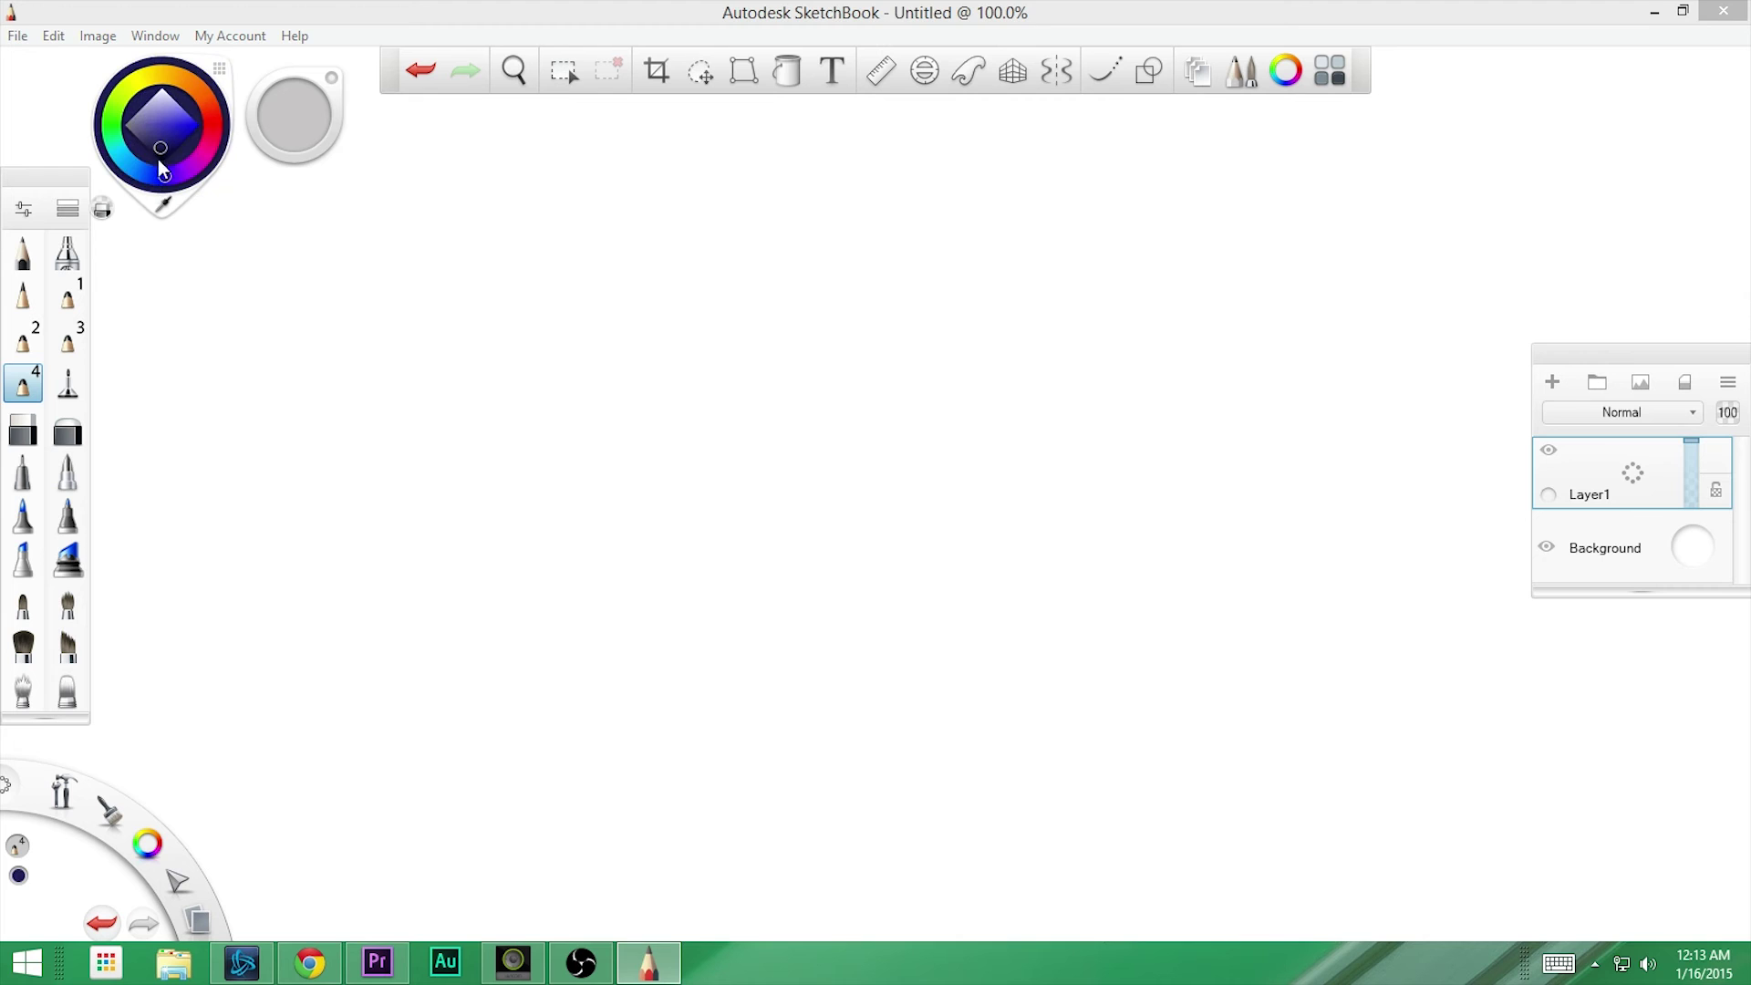
left_click(15, 300)
mouse_move(614, 311)
left_mouse_down()
mouse_move(481, 530)
mouse_move(887, 313)
left_mouse_up()
- Draw one curved stroke with Pencil 1 and three slanted strokes with Pencil 2 around the existing pencil lines
left_click(68, 296)
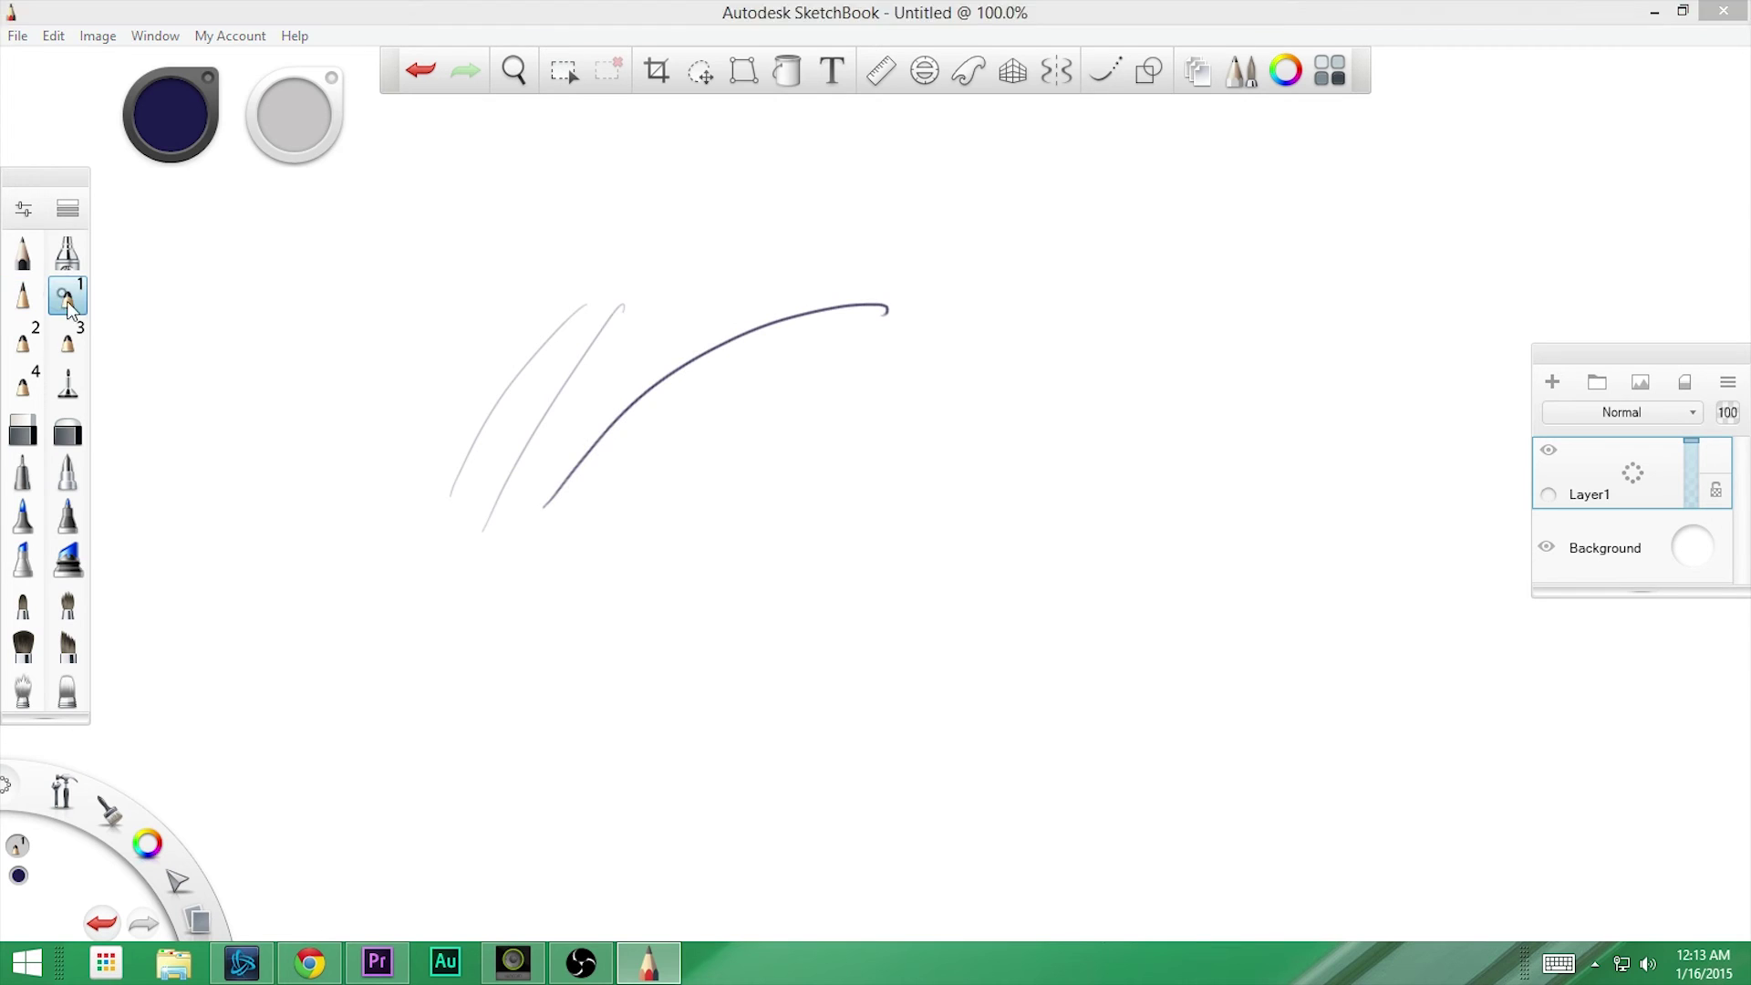
left_click_drag(357, 492, 643, 270)
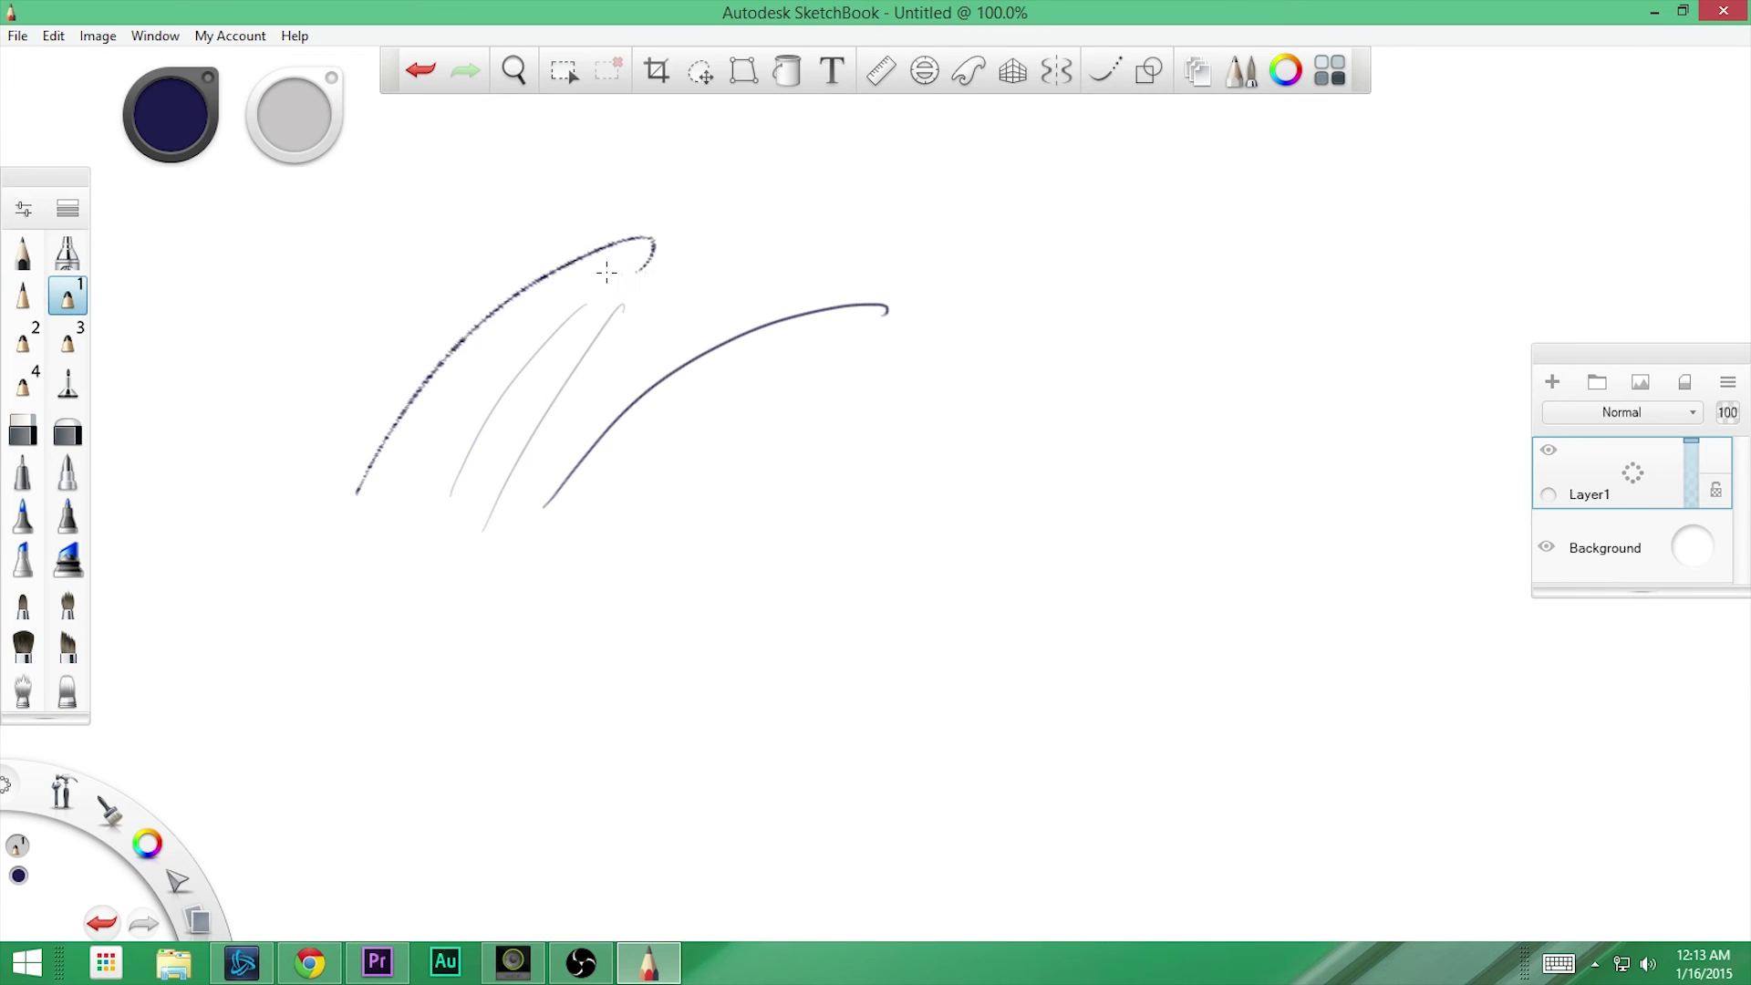
left_click(24, 340)
left_click_drag(378, 529, 631, 231)
left_click_drag(429, 565, 653, 246)
left_click_drag(488, 551, 710, 269)
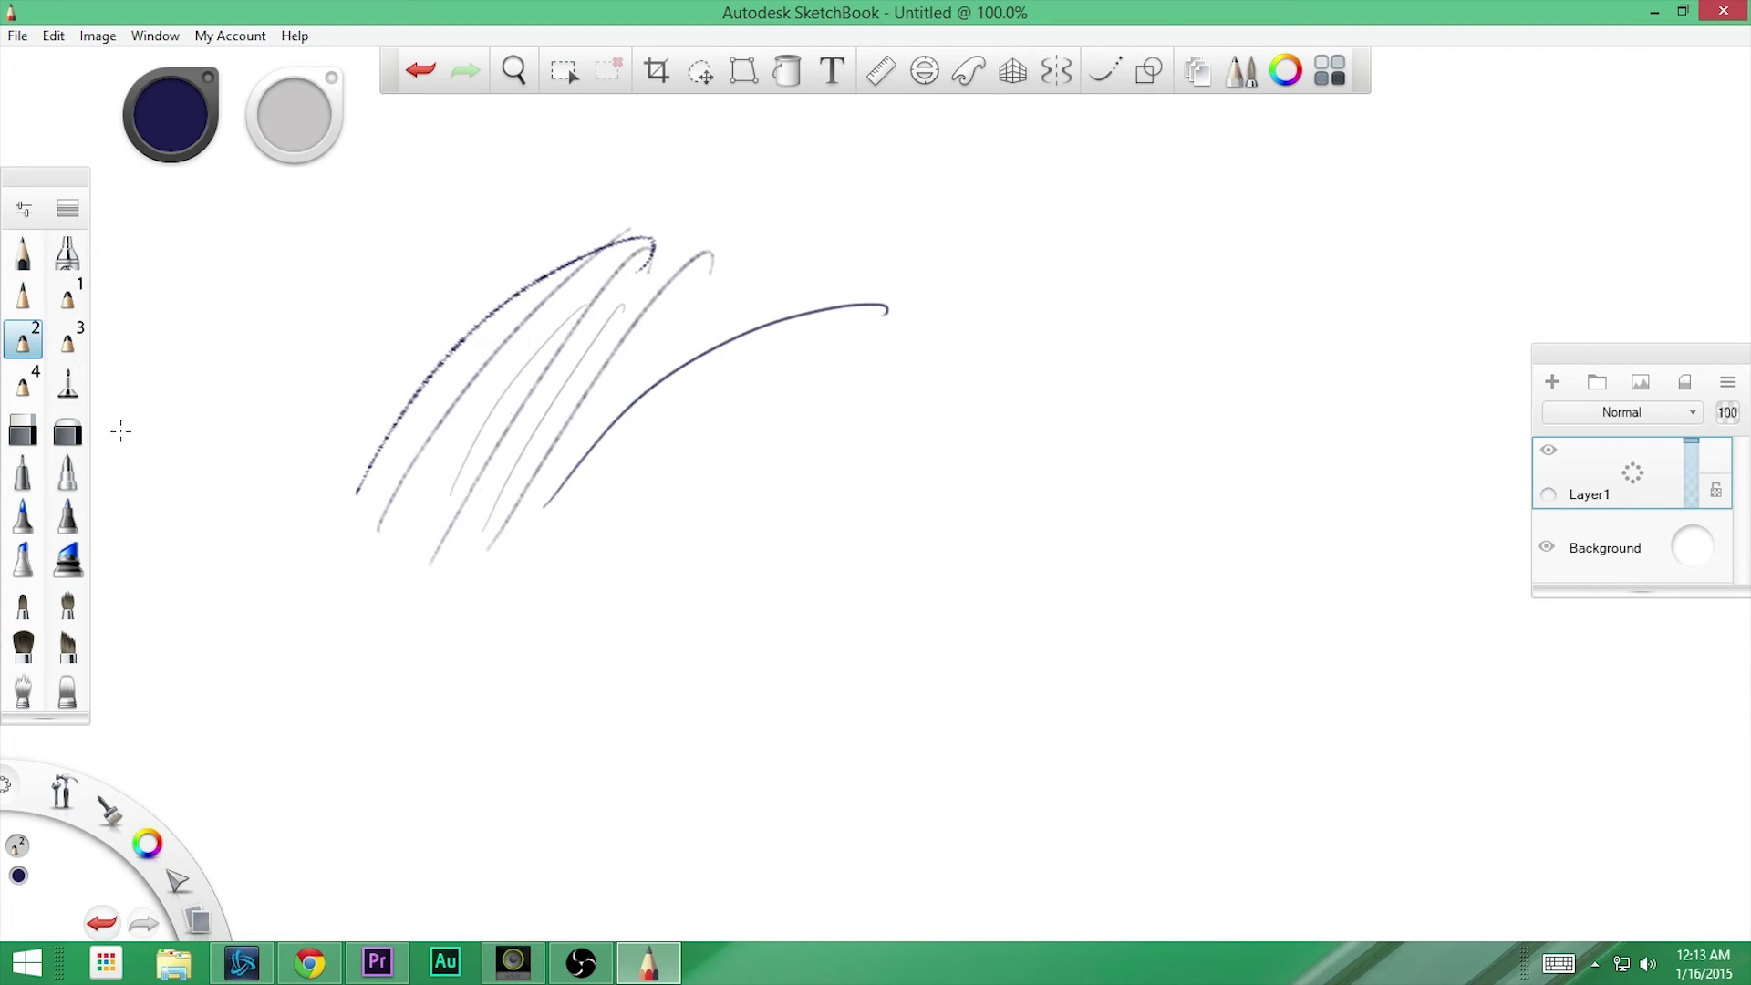
- Sketch slanted strokes with Pencil 3 beside the earlier lines and a large open wedge outline with Pencil 4
left_click(67, 340)
mouse_move(254, 536)
left_mouse_down()
mouse_move(459, 187)
mouse_move(467, 232)
left_mouse_up()
mouse_move(401, 445)
left_mouse_down()
mouse_move(484, 296)
mouse_move(613, 178)
left_mouse_up()
left_click(24, 383)
mouse_move(616, 683)
left_mouse_down()
mouse_move(1087, 397)
mouse_move(690, 735)
left_mouse_up()
- Open the brush properties of Pencil 2 and start a custom texture capture of type Shape
left_click(22, 337)
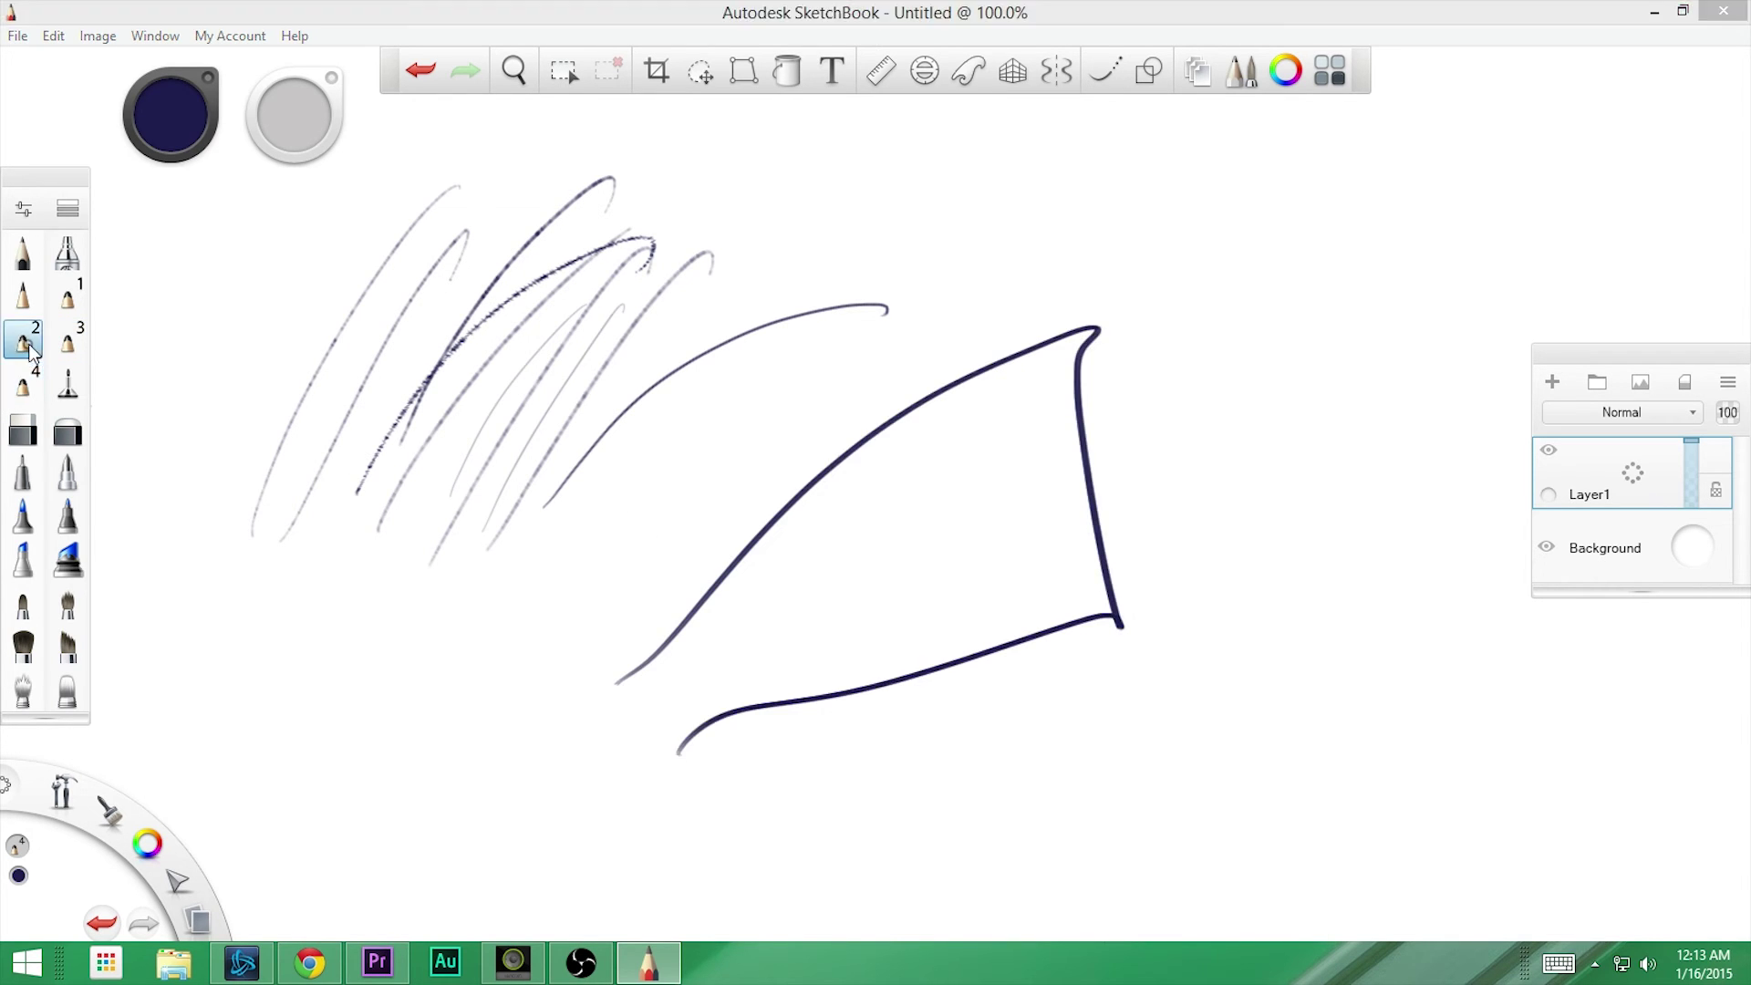
left_click(24, 210)
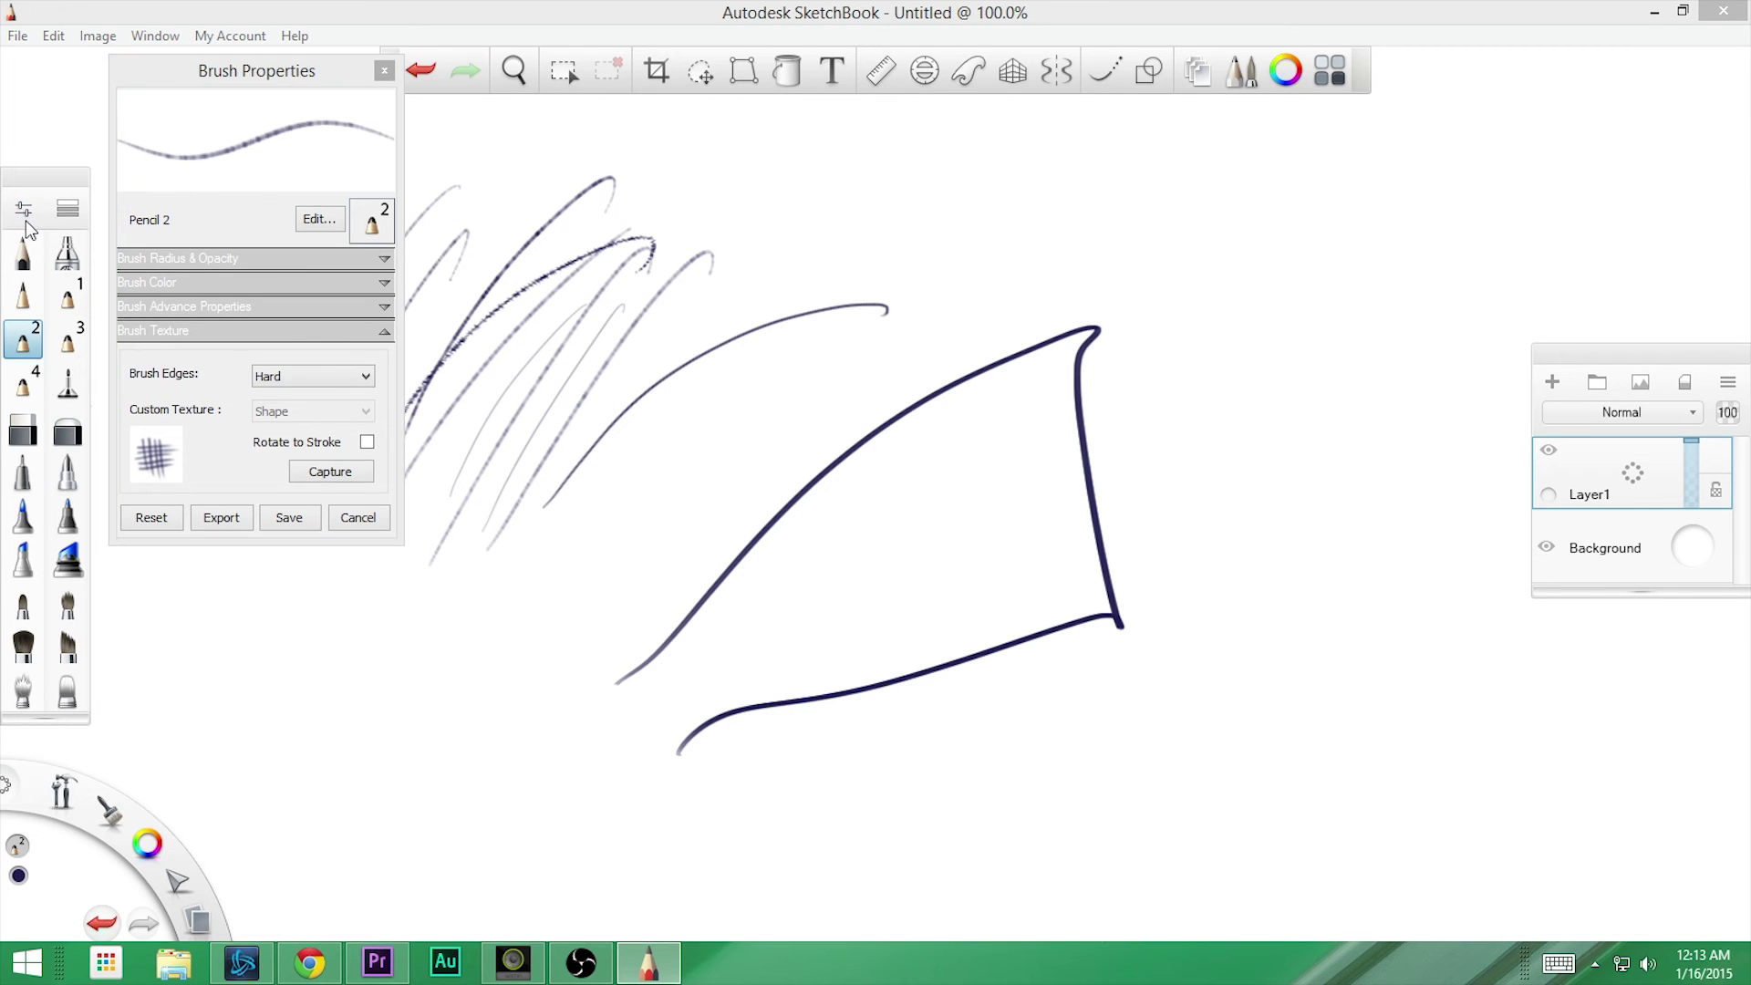
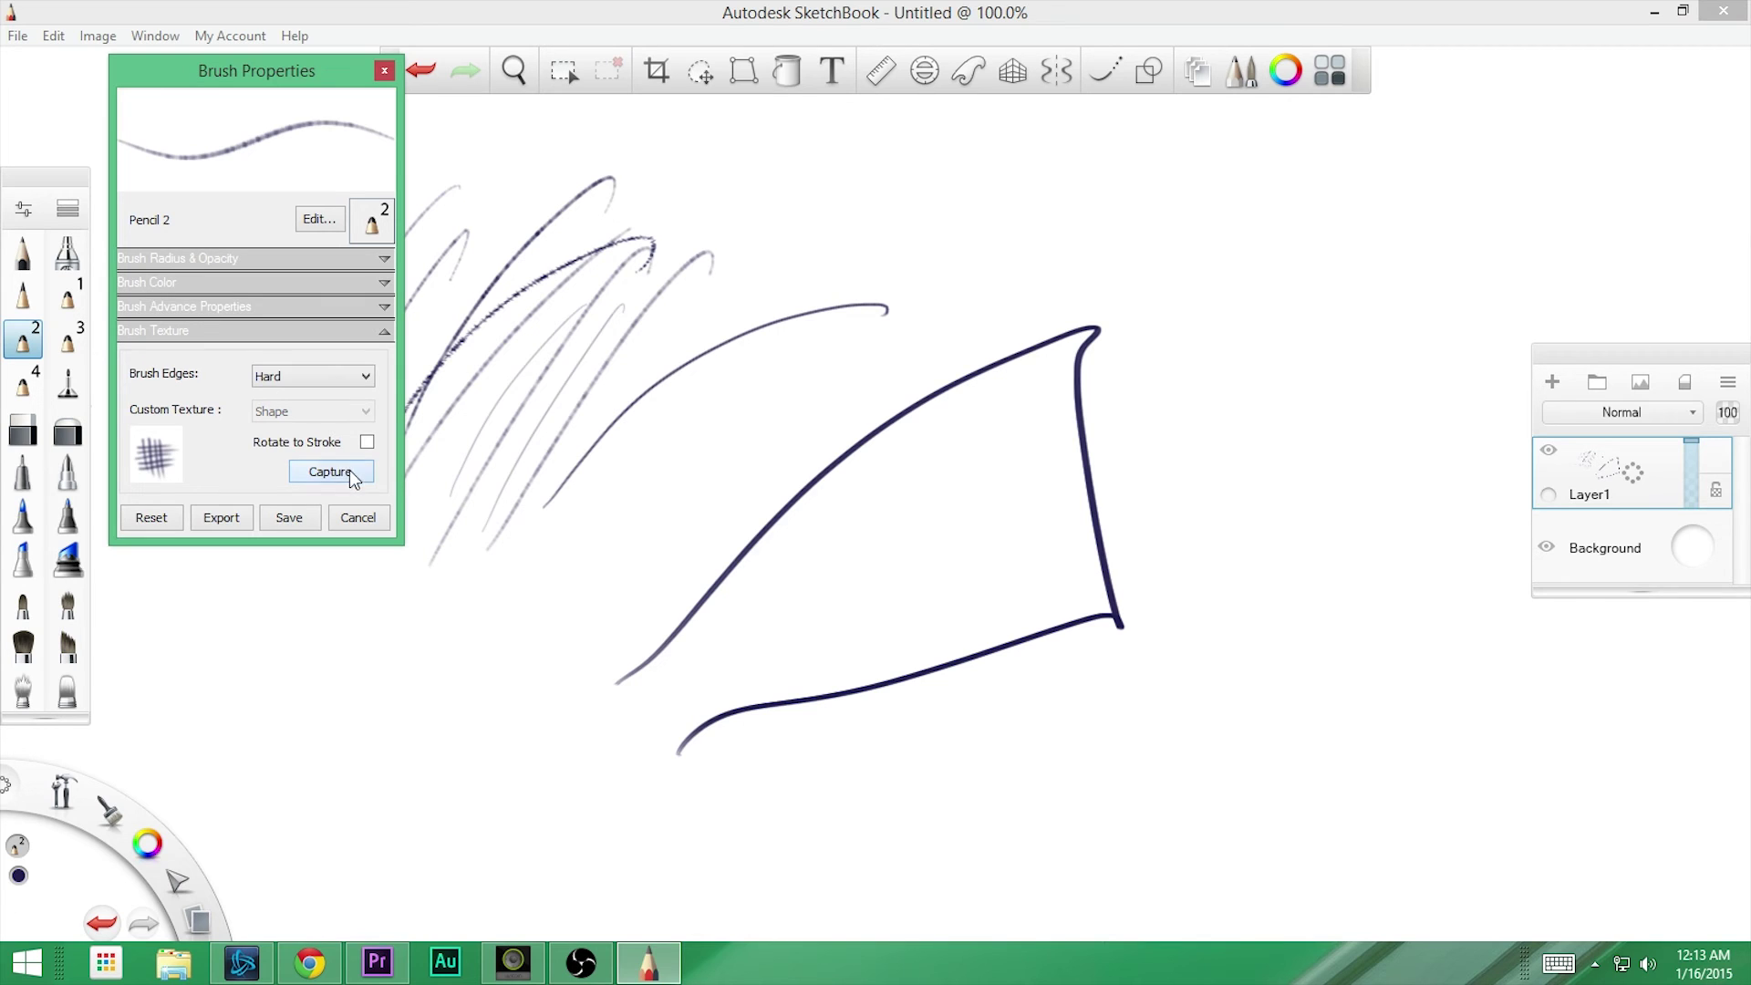
left_click(323, 415)
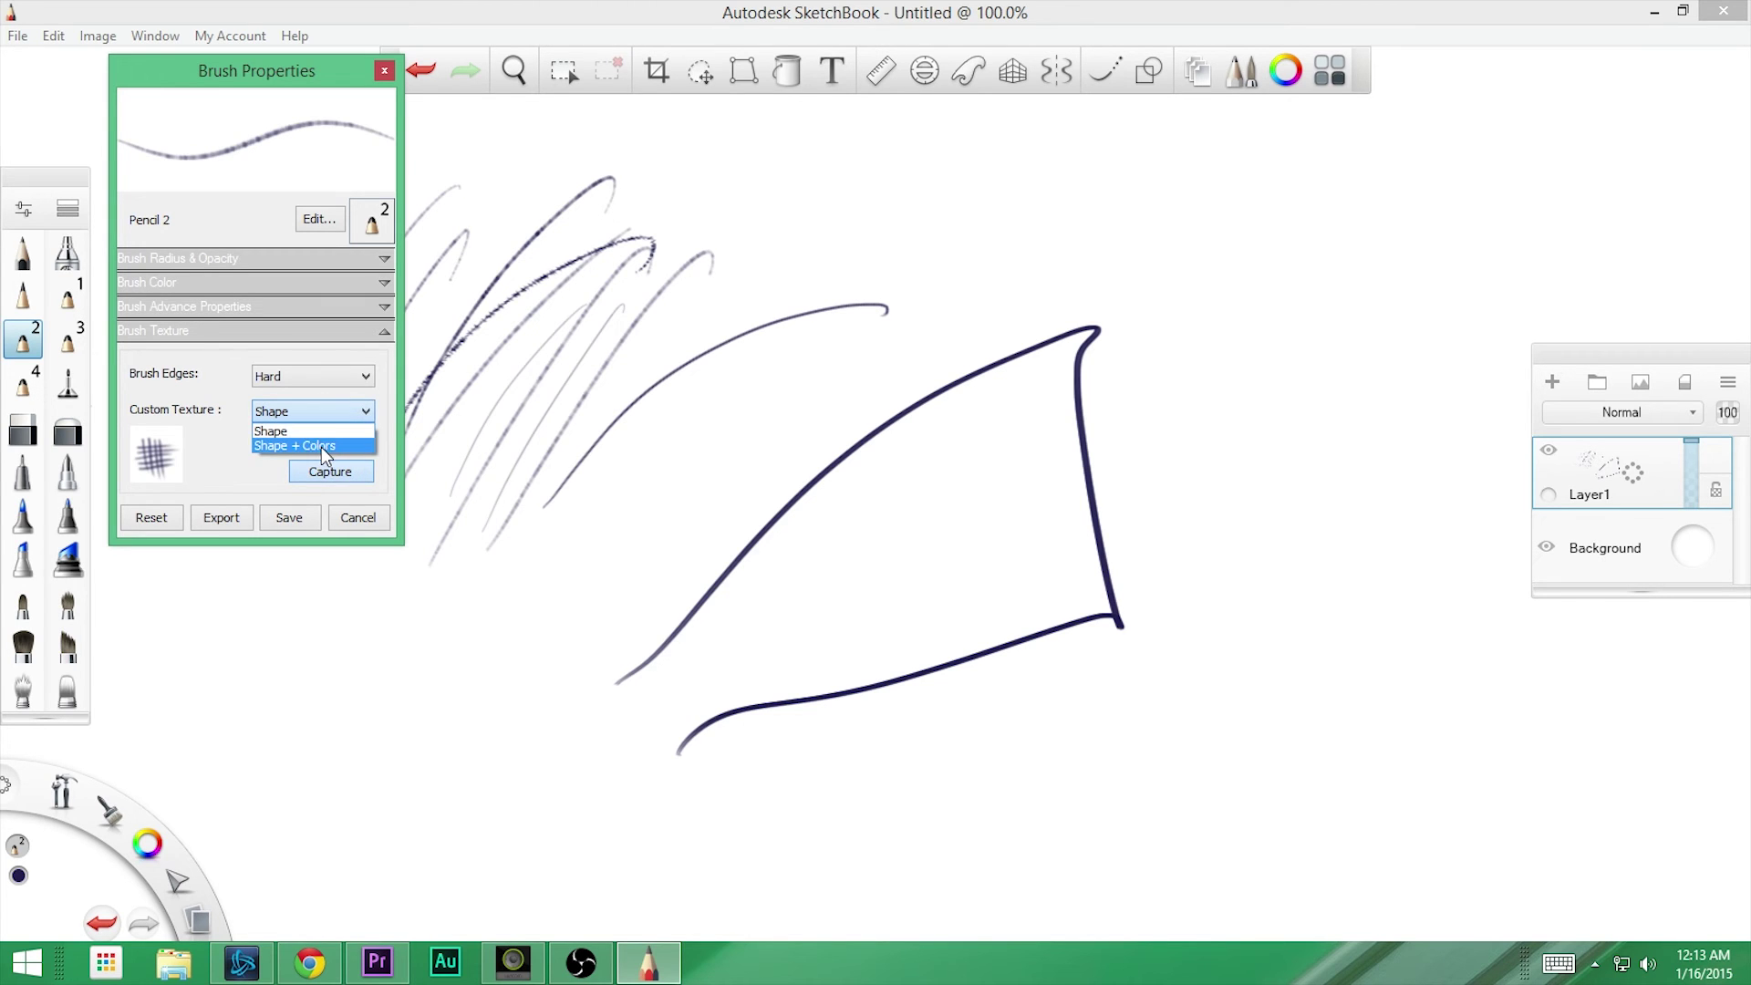
left_click(319, 431)
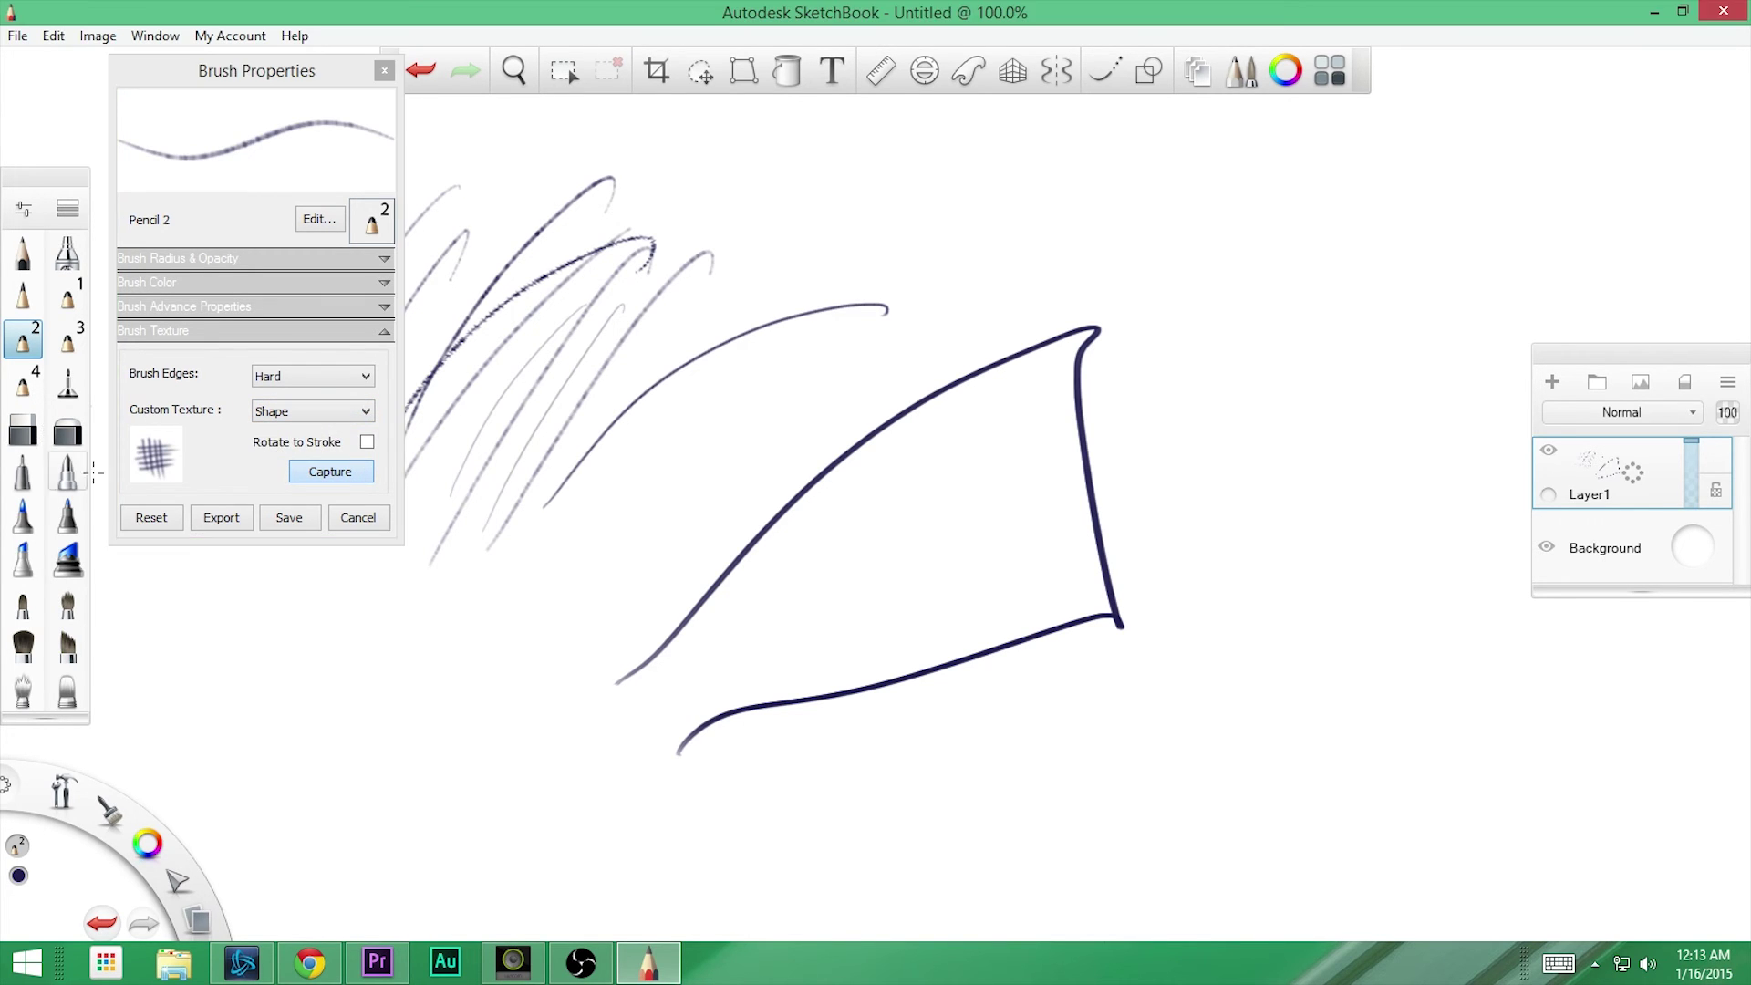
- Try to reset Pencil 2 to its defaults and leave texture capture mode
left_click(159, 515)
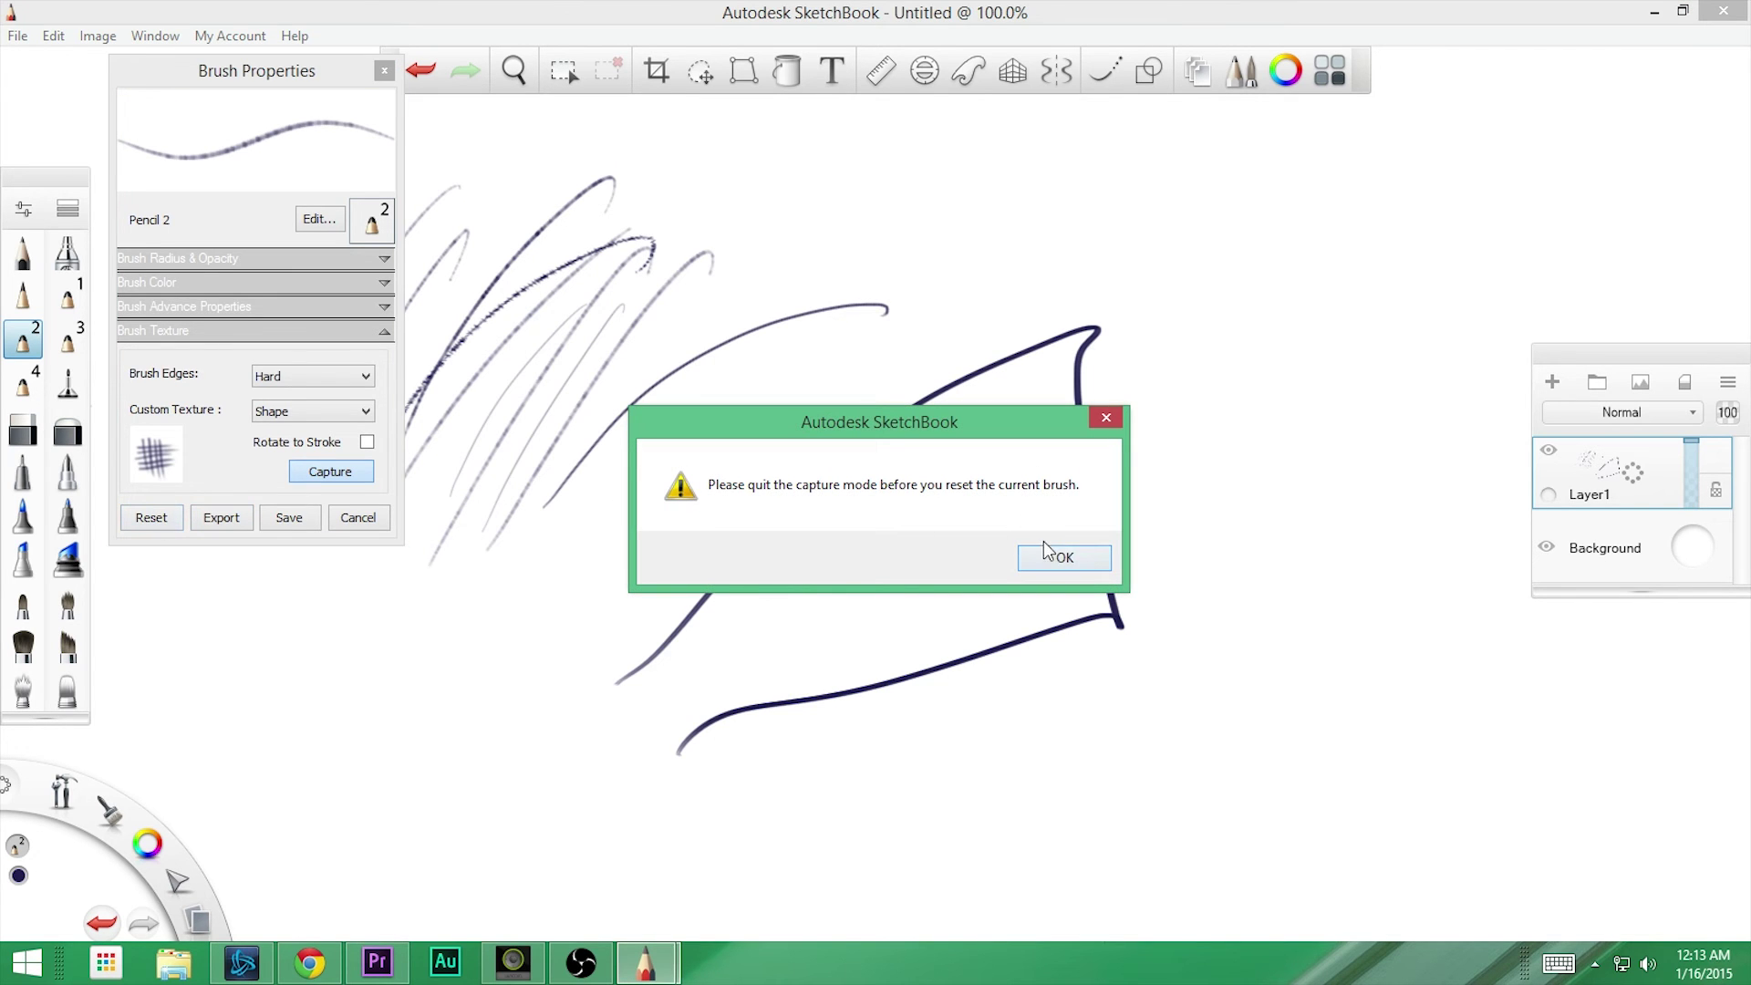
left_click(1064, 560)
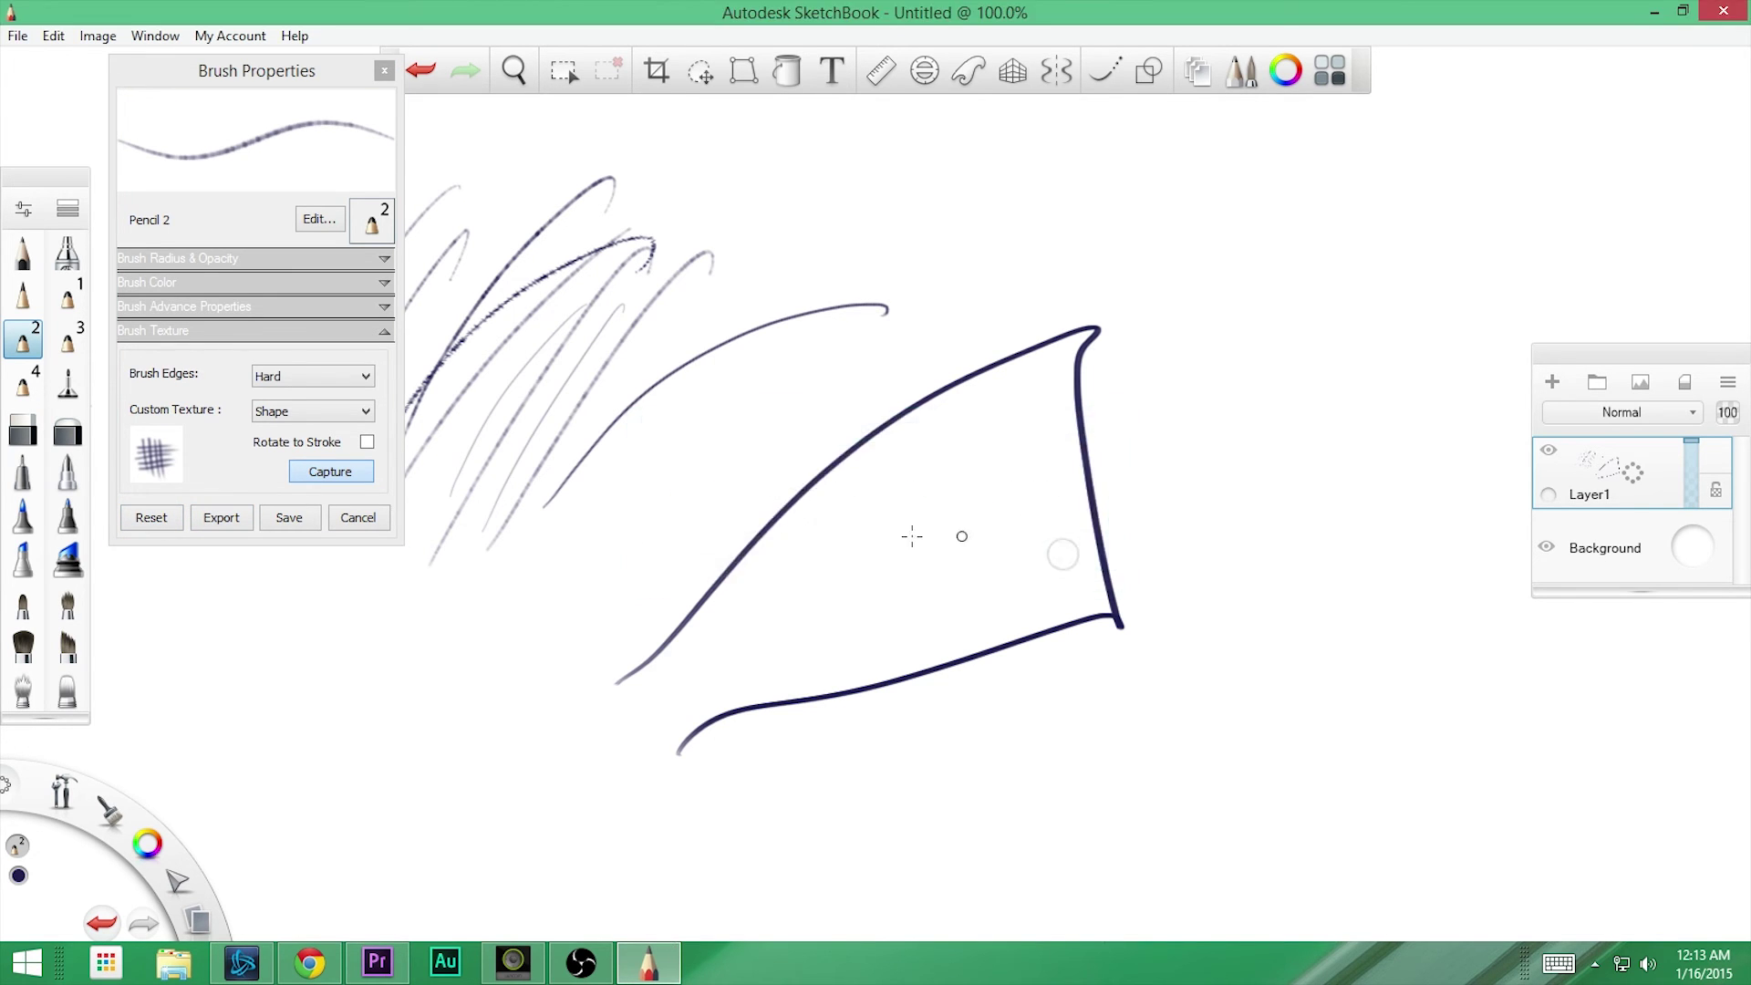
left_click(303, 470)
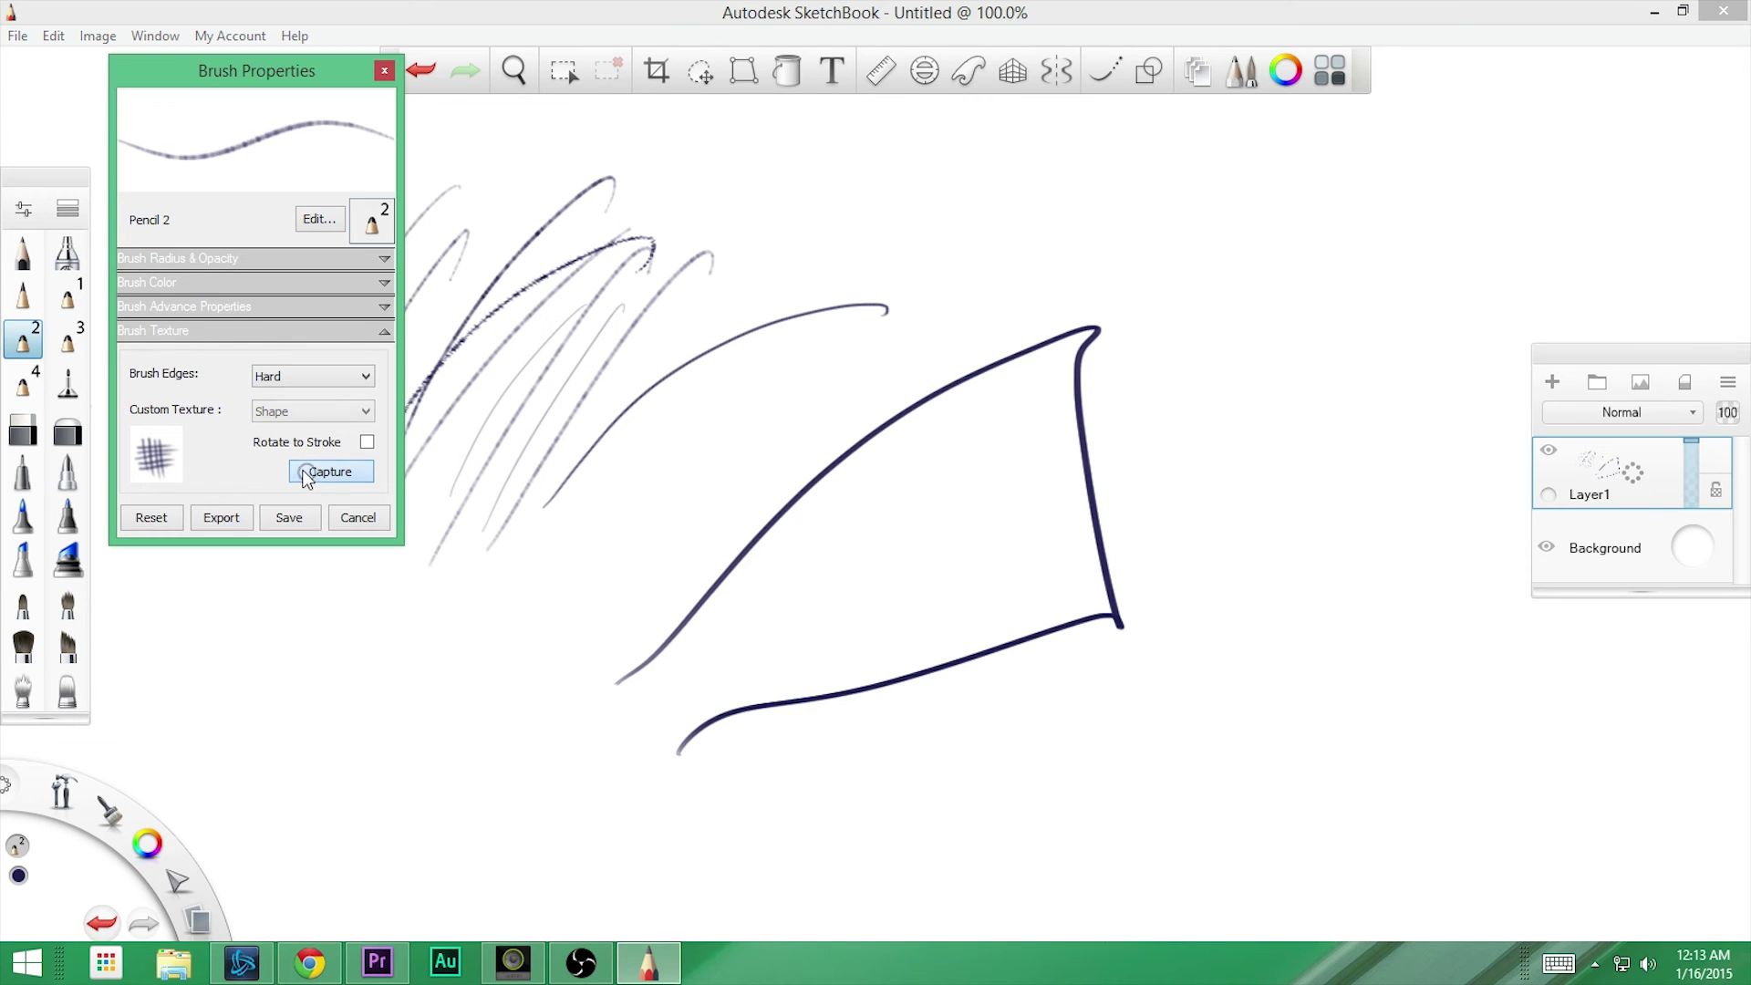
- Try to capture a Pencil 2 texture from the blank canvas above the wedge outline
left_click_drag(909, 225, 916, 179)
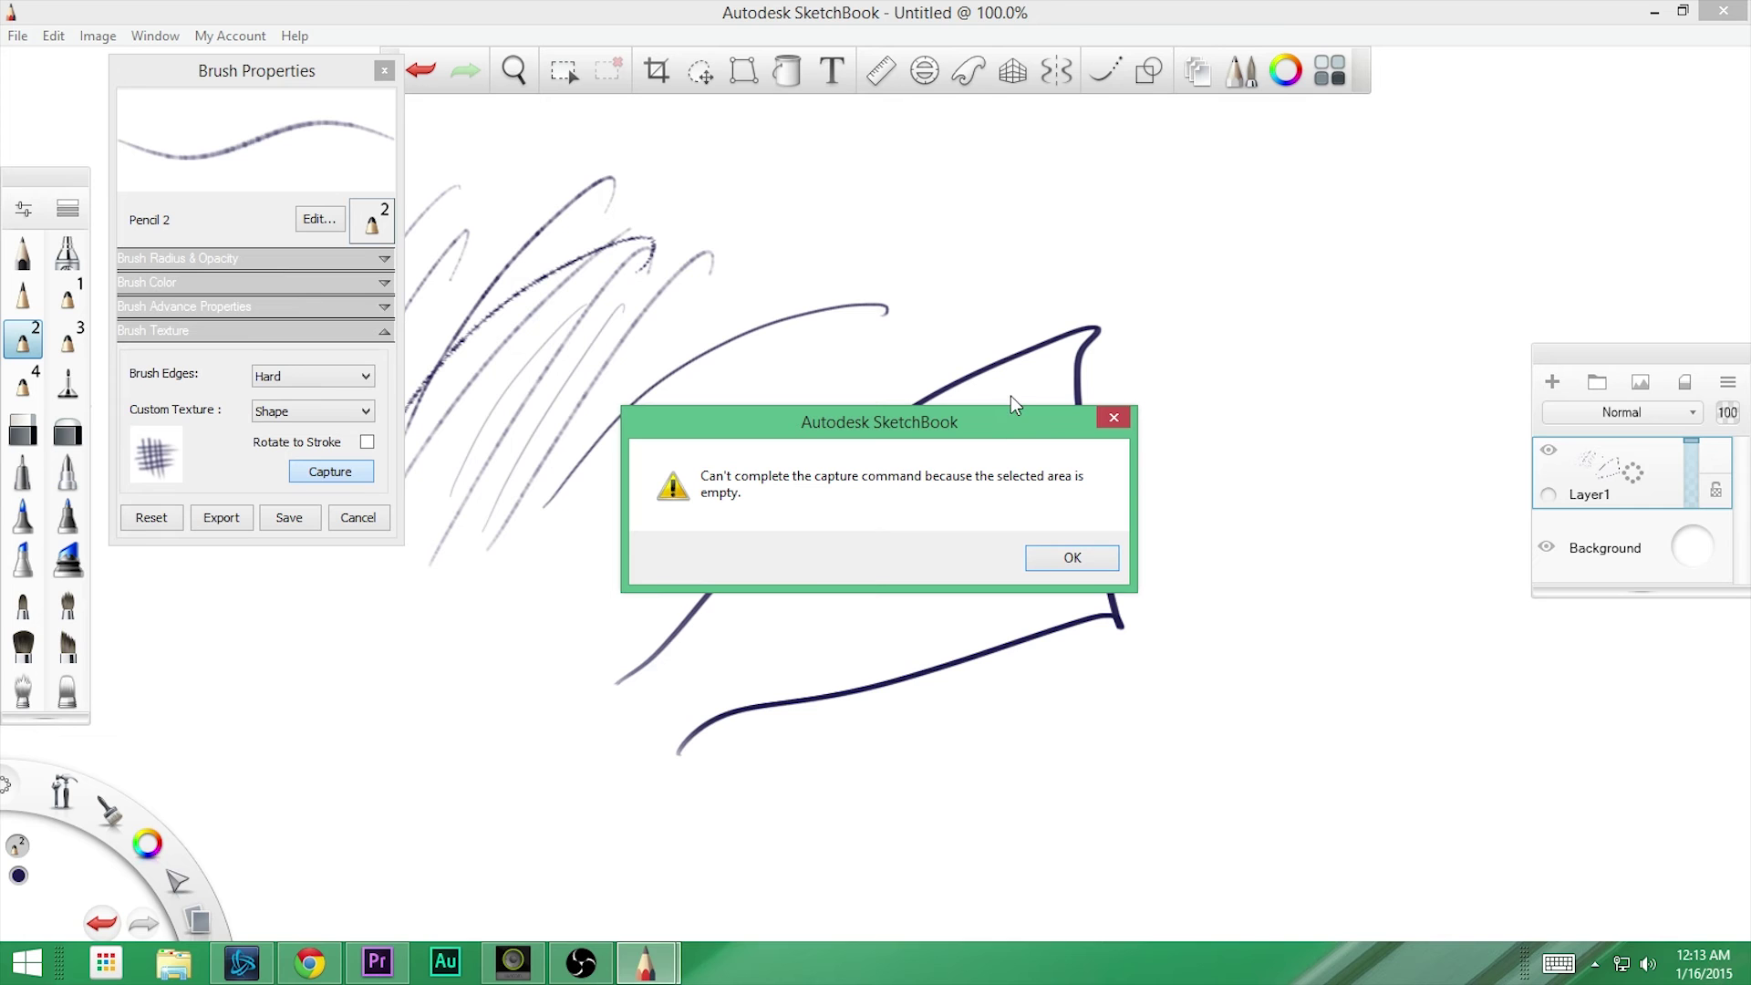
left_click(1072, 556)
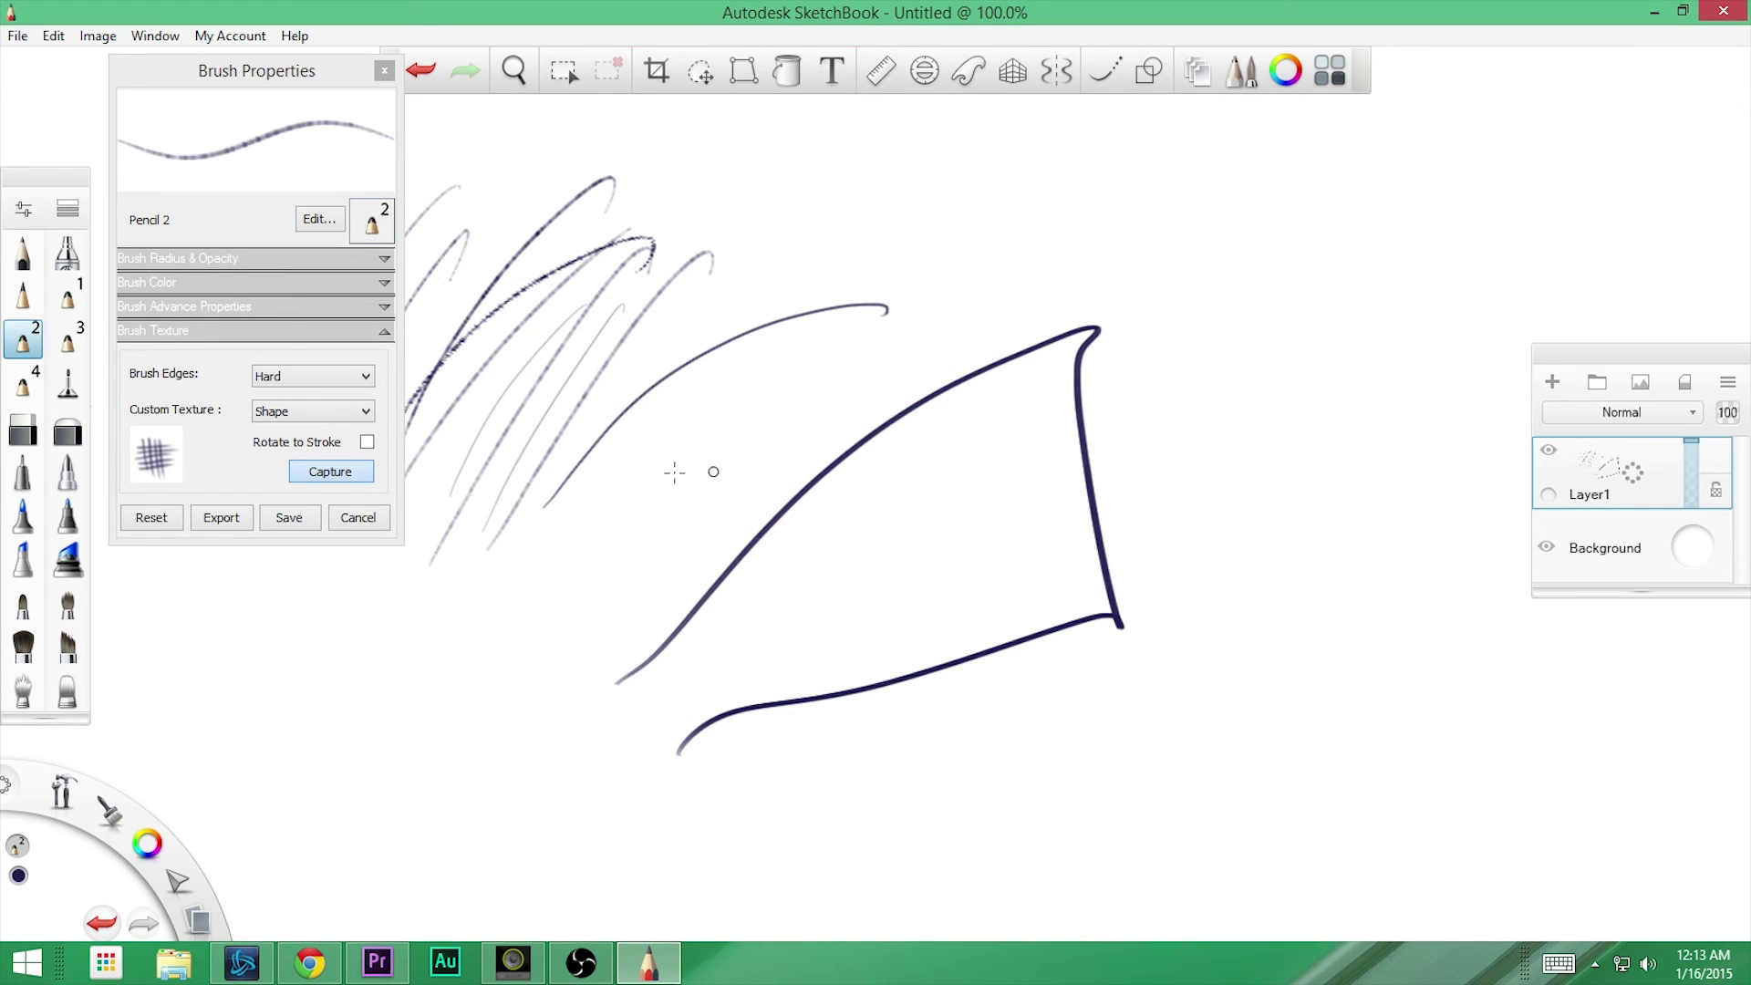
left_click(306, 481)
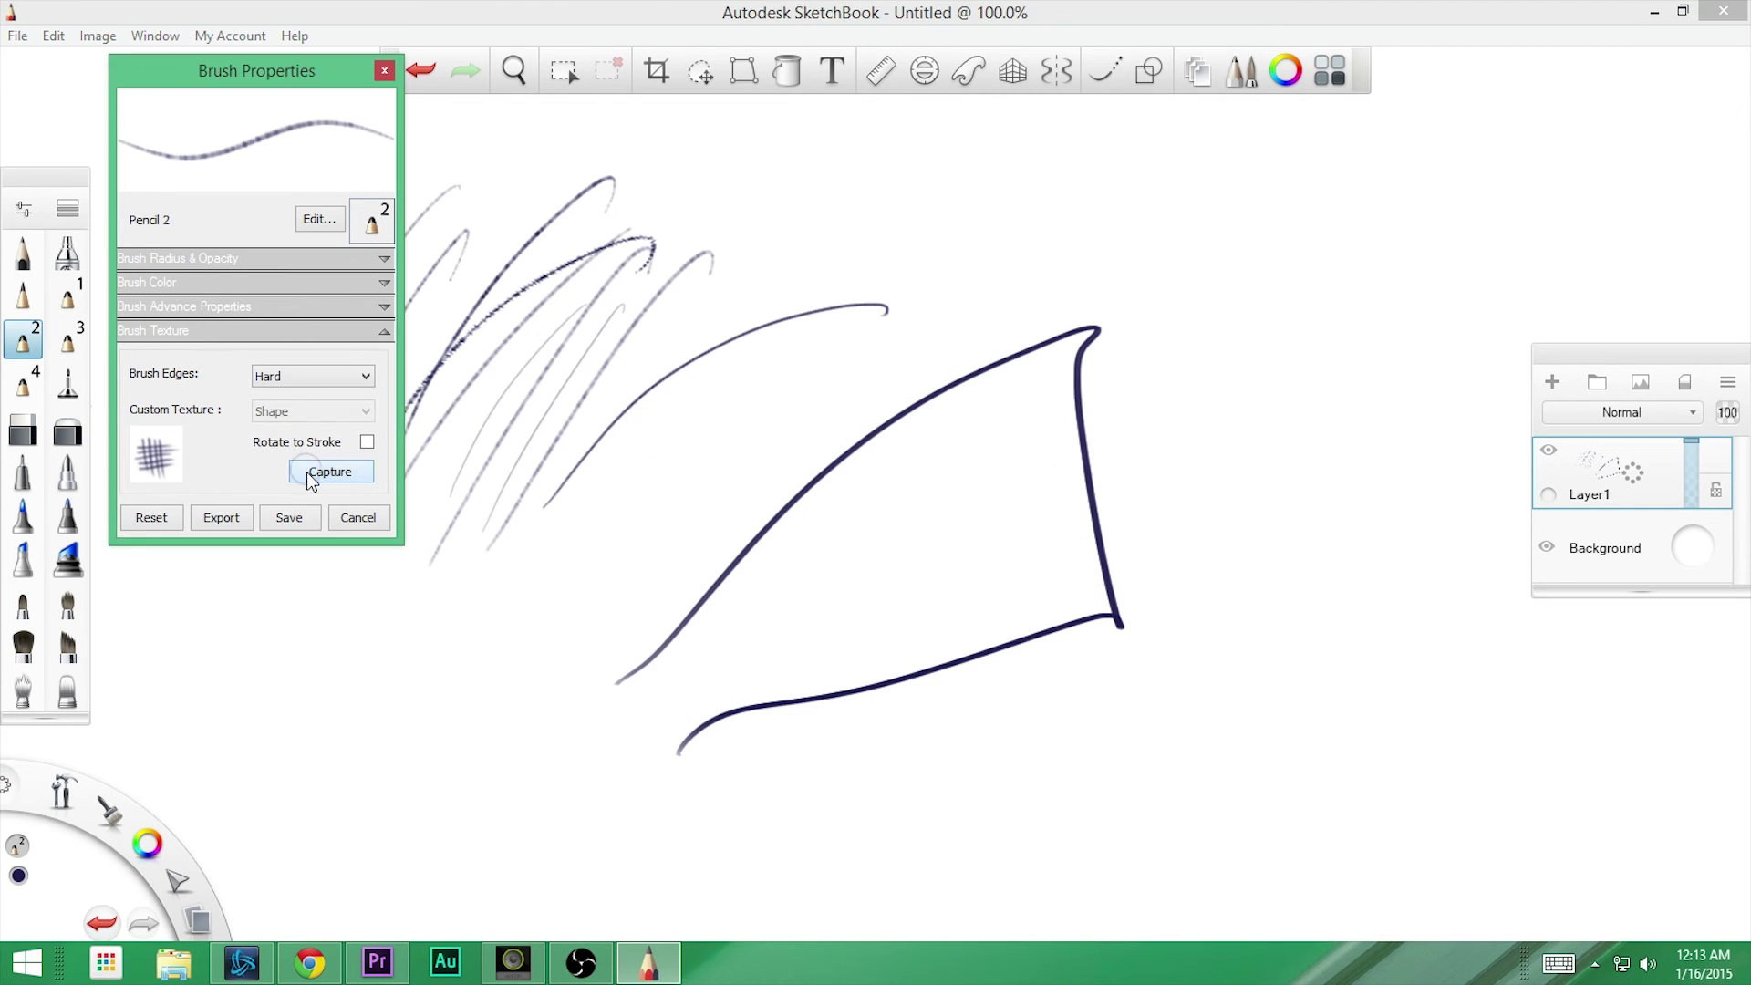
left_click(918, 288)
left_click(1075, 554)
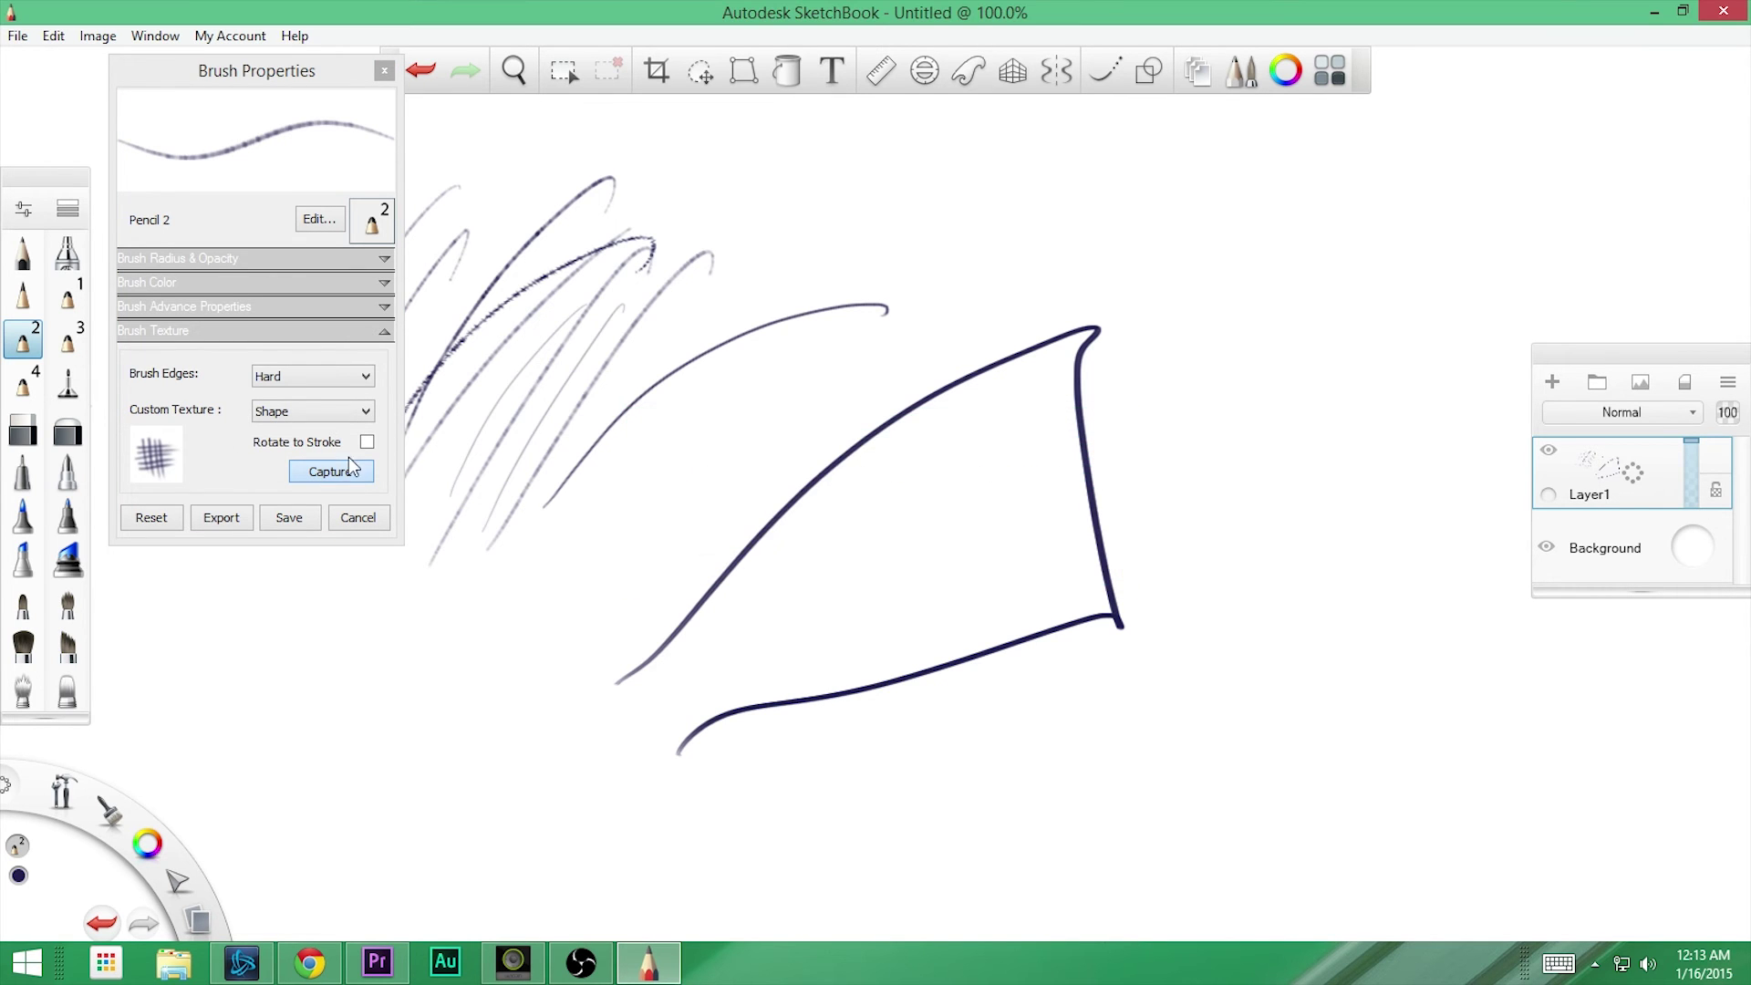
left_click(337, 471)
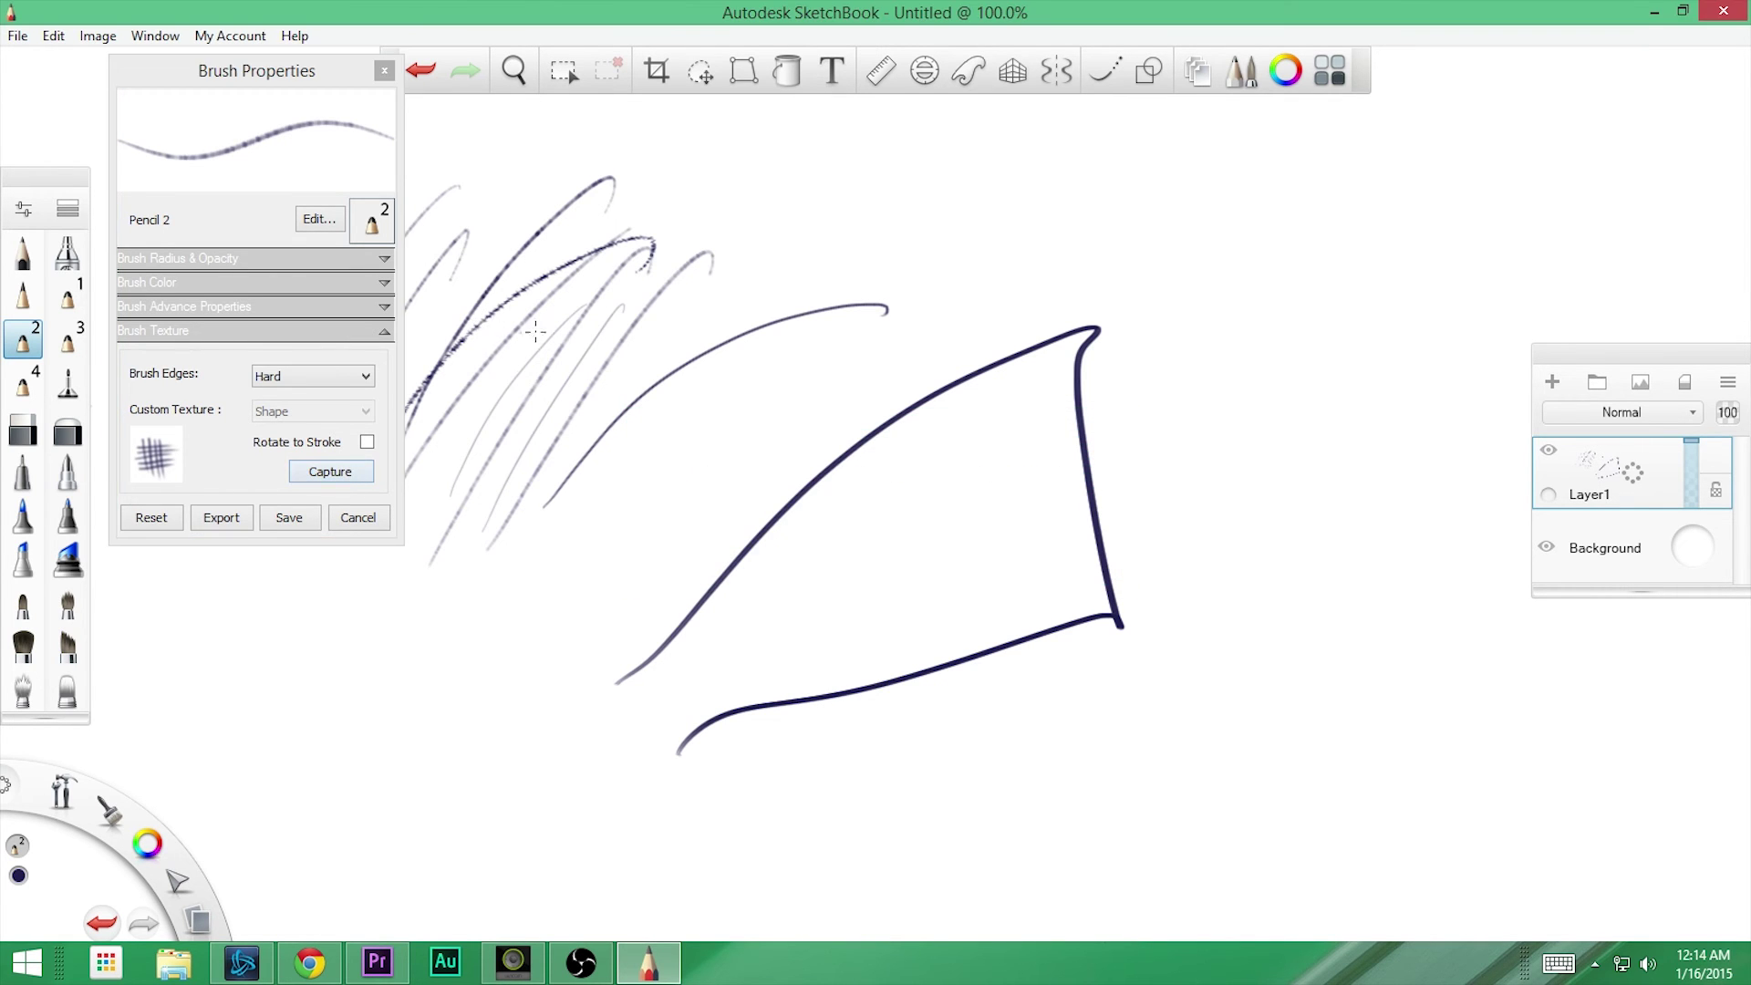
- Capture the wedge outline's upper corner as Pencil 2's texture and draw a looping stroke and a short slanted stroke
left_click(355, 472)
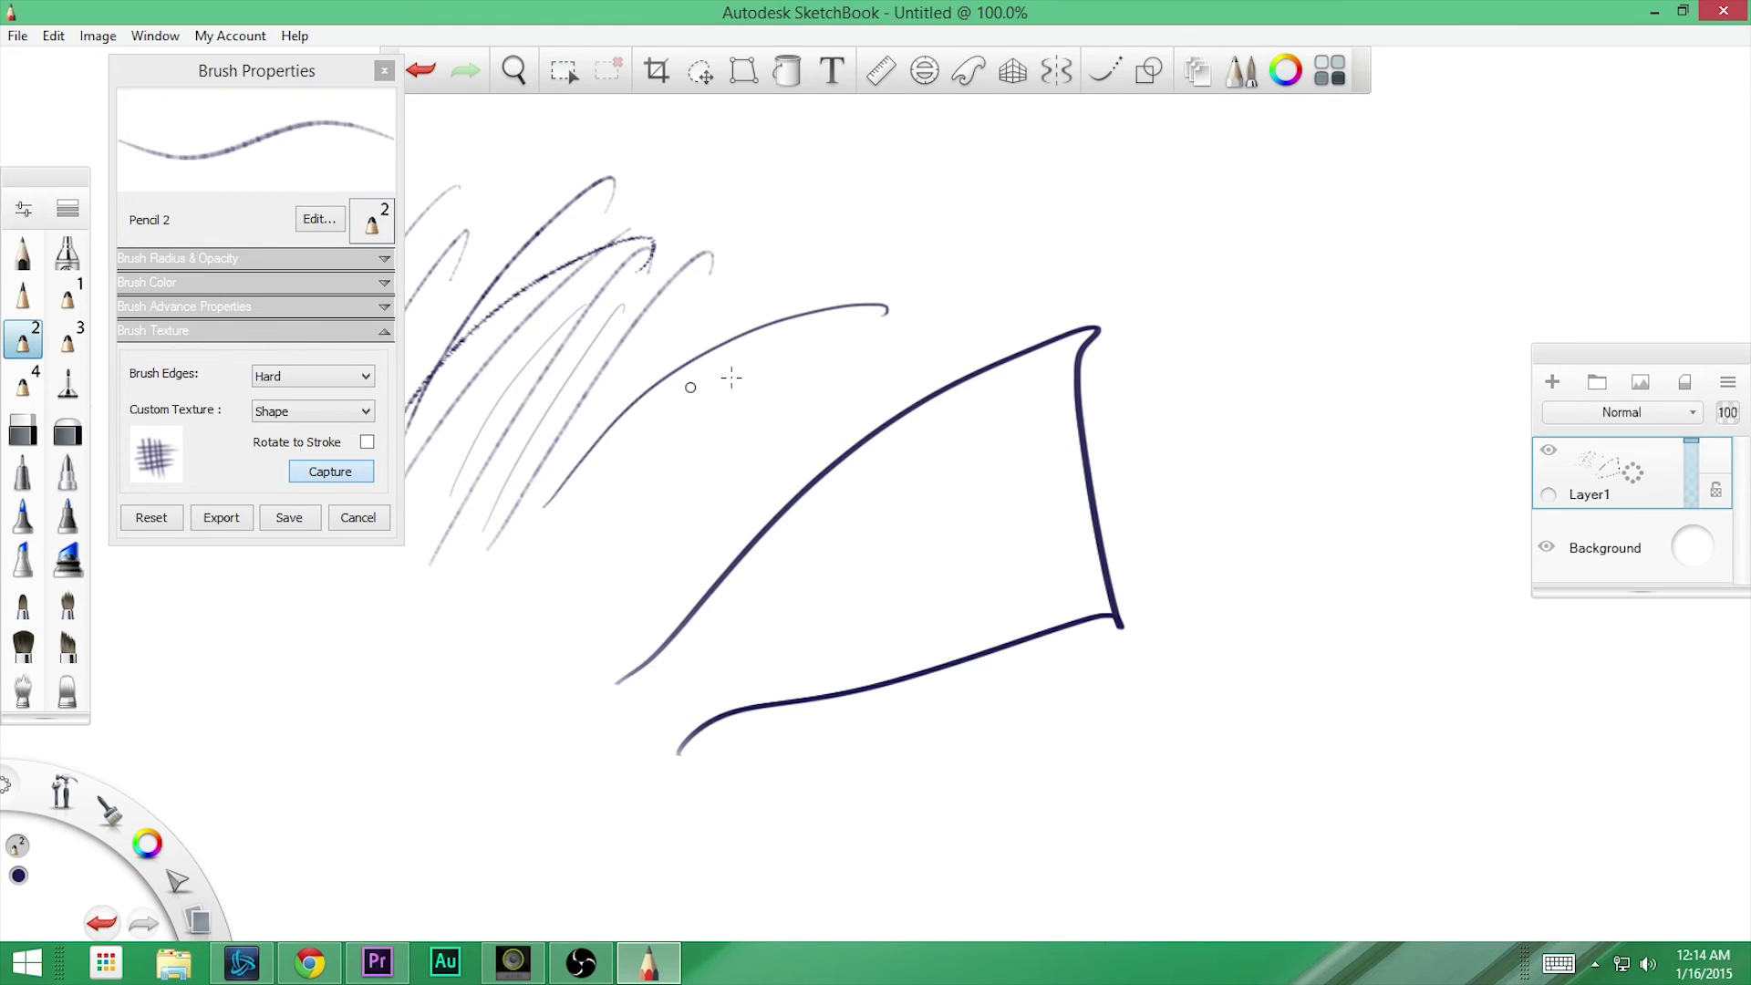
left_click(1087, 341)
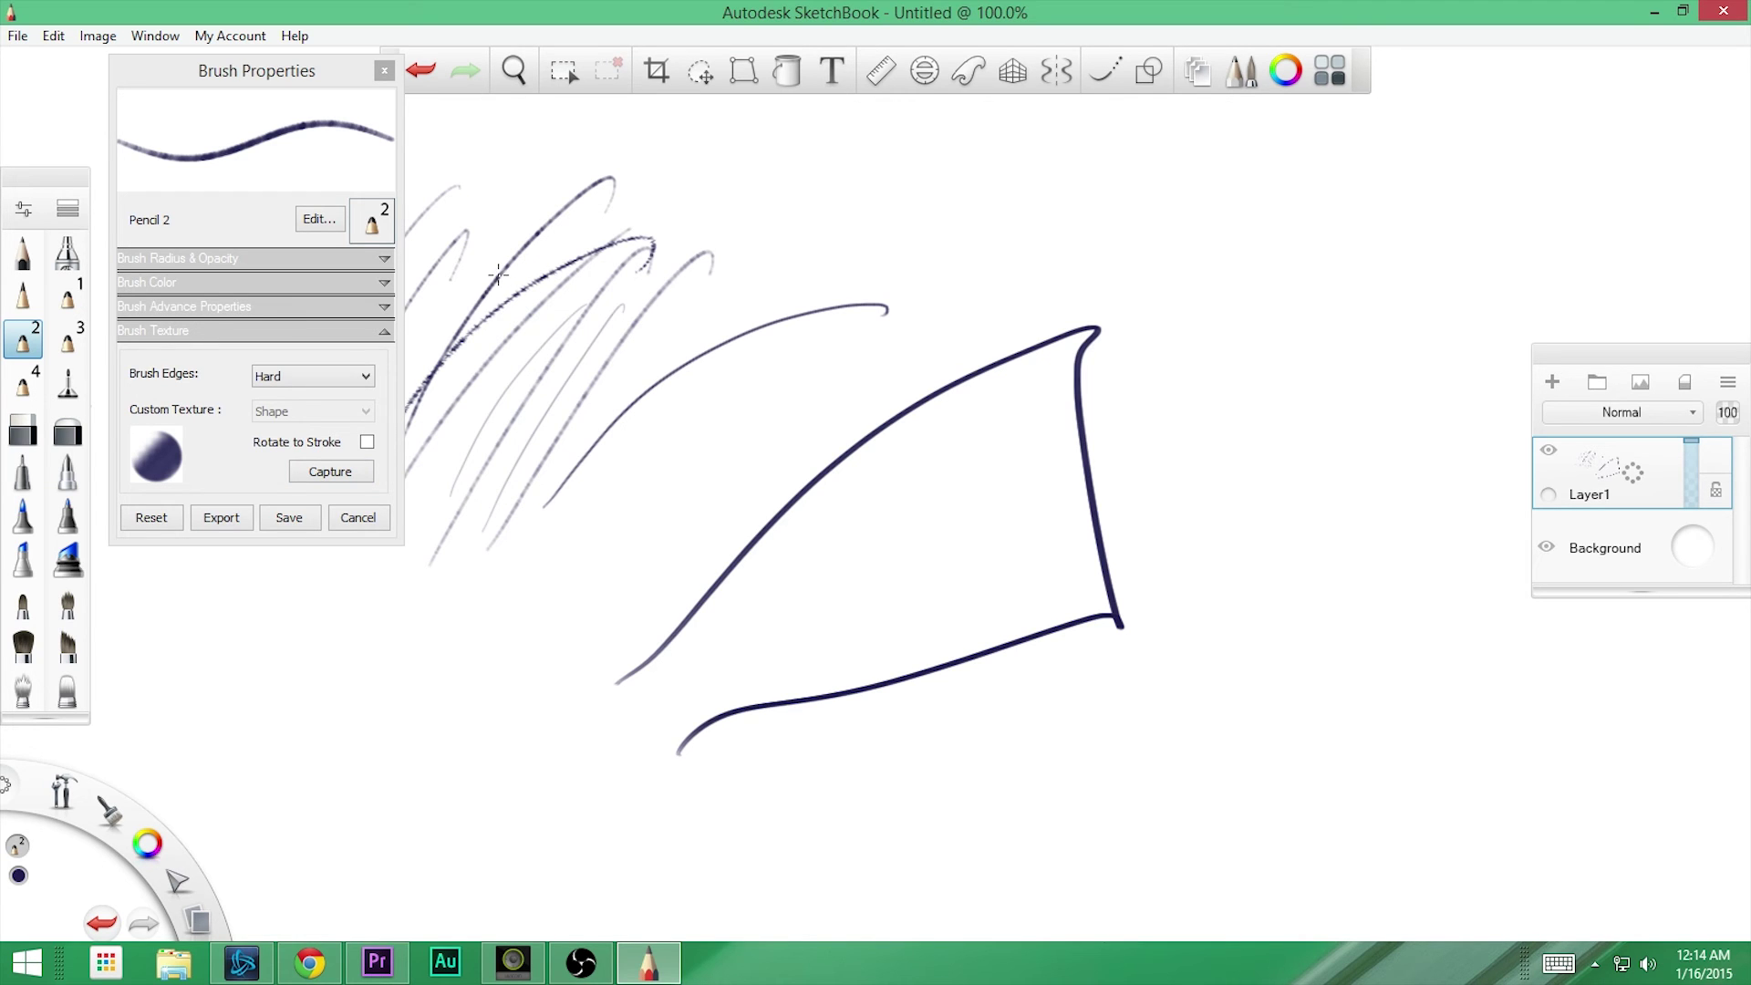
mouse_move(500, 373)
left_mouse_down()
mouse_move(545, 251)
mouse_move(597, 729)
left_mouse_up()
left_click_drag(369, 806, 492, 597)
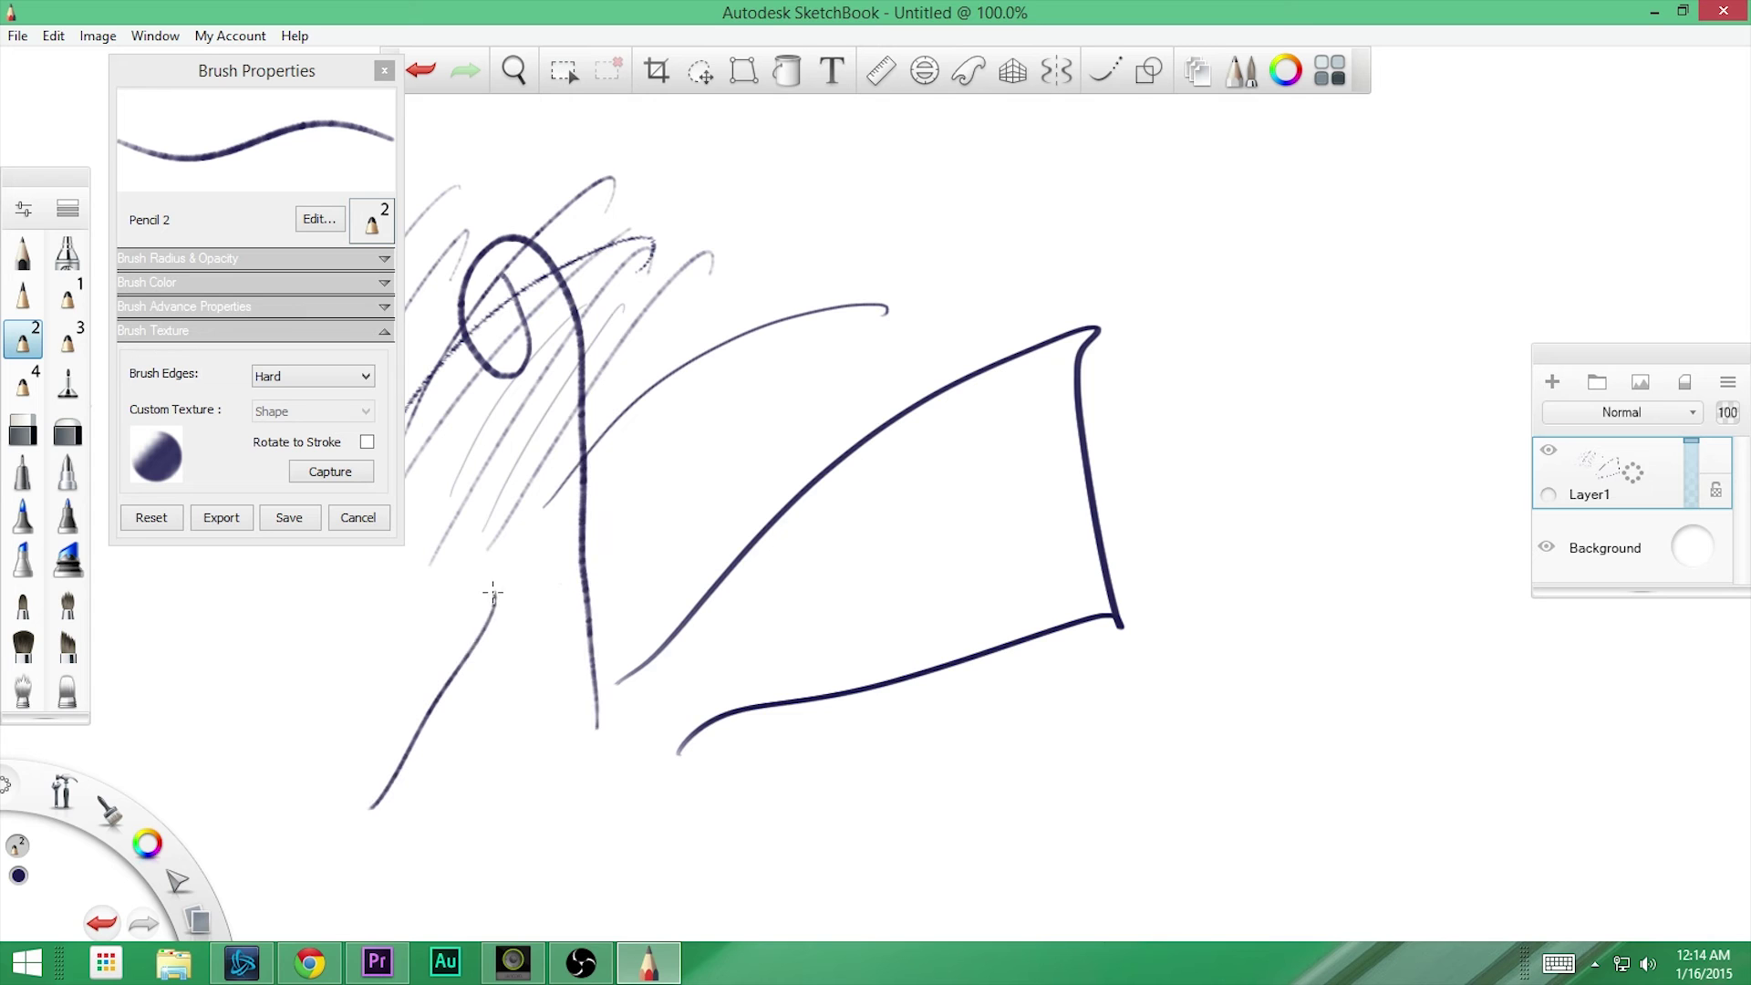
- Capture the edge of the looping stroke as Pencil 2's texture and scribble test strokes along its long tail
left_click(332, 473)
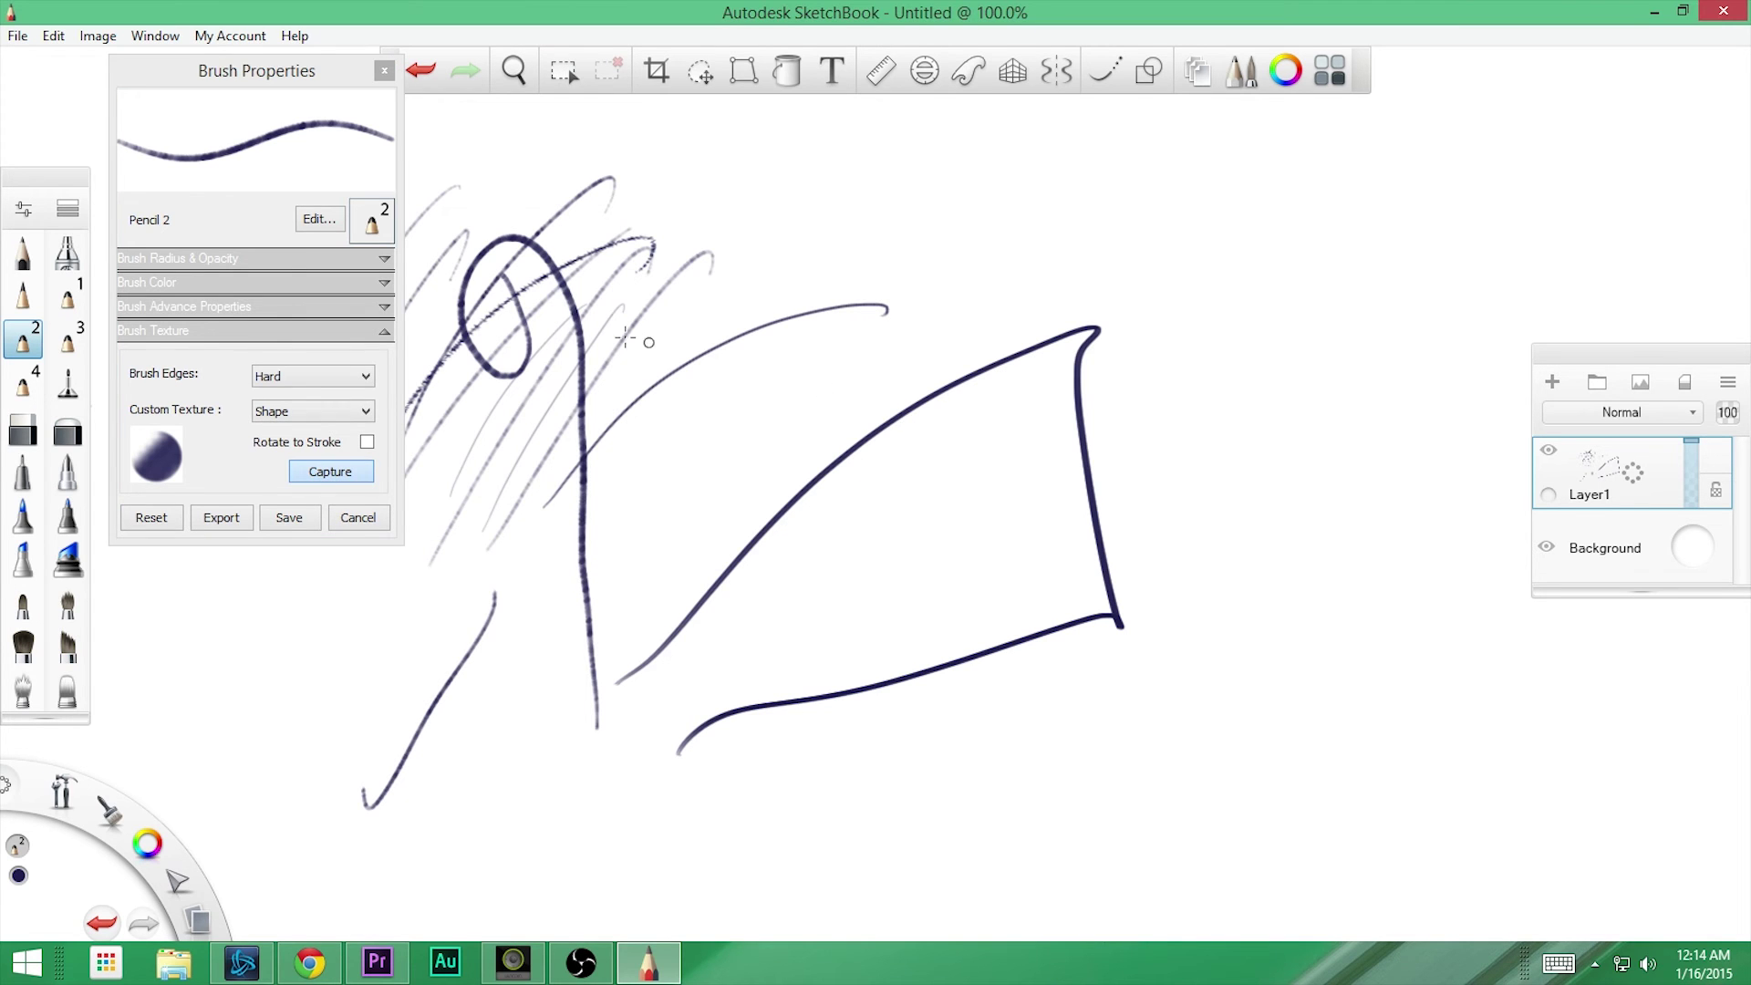
left_click(573, 310)
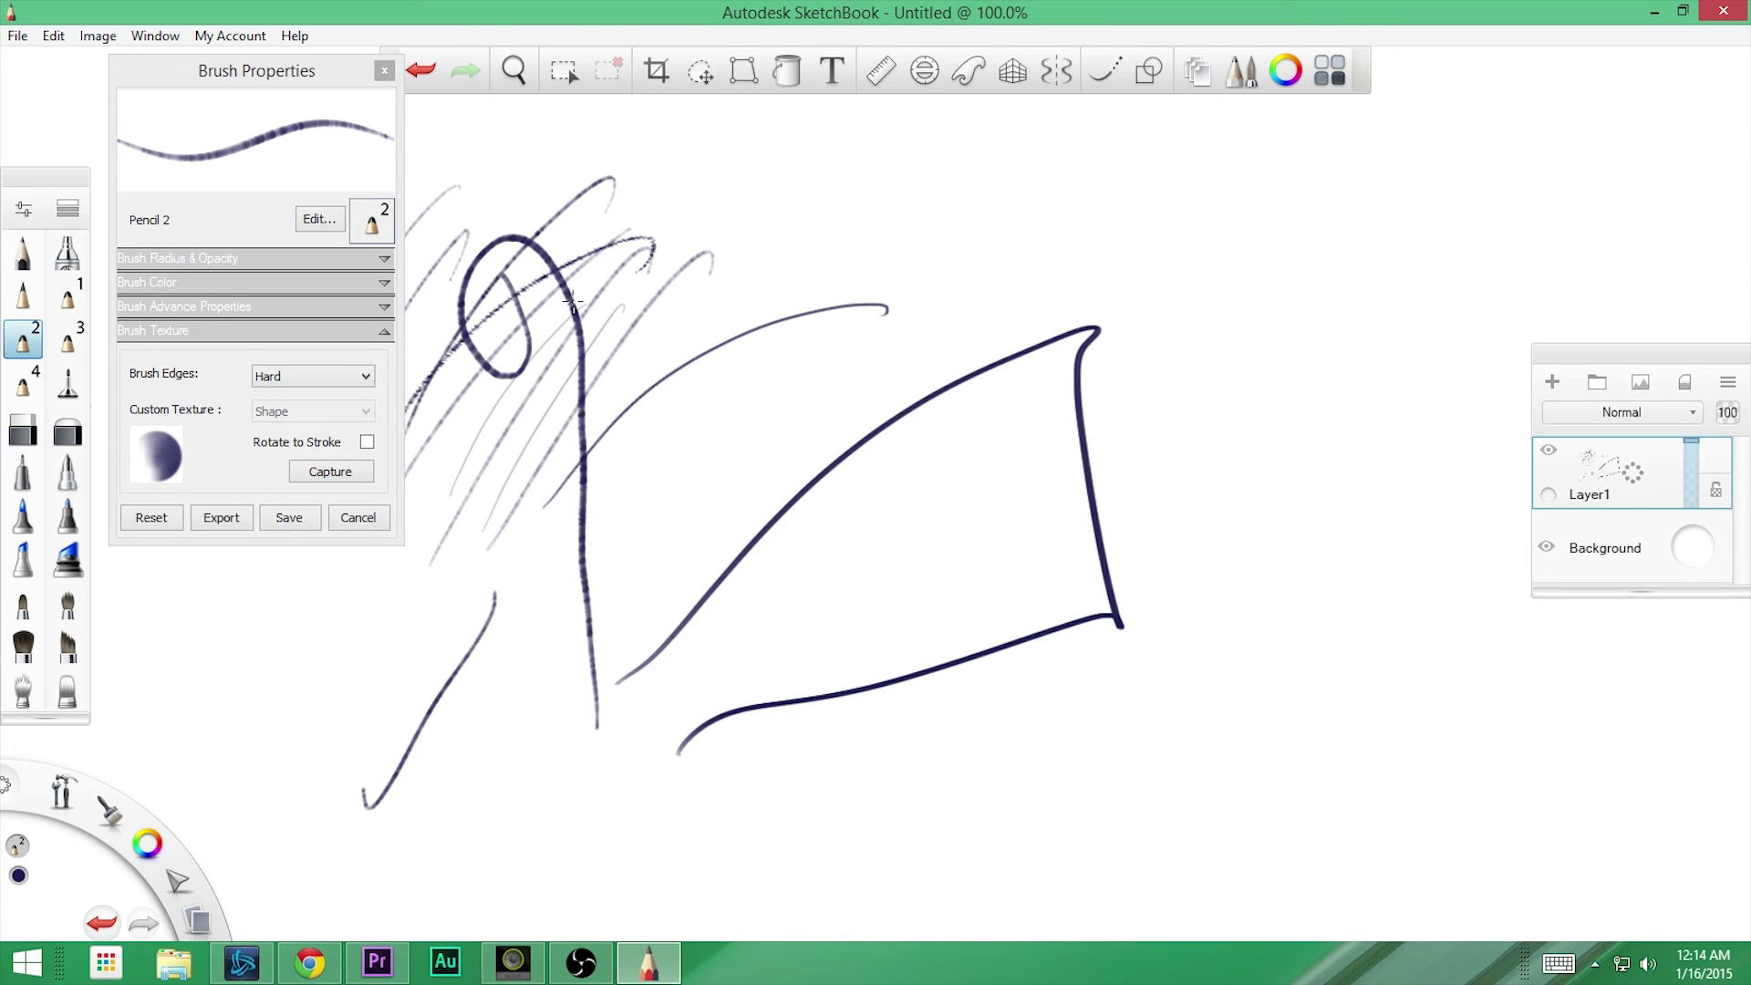
mouse_move(588, 273)
left_mouse_down()
mouse_move(571, 374)
mouse_move(615, 513)
mouse_move(580, 518)
mouse_move(552, 576)
left_mouse_up()
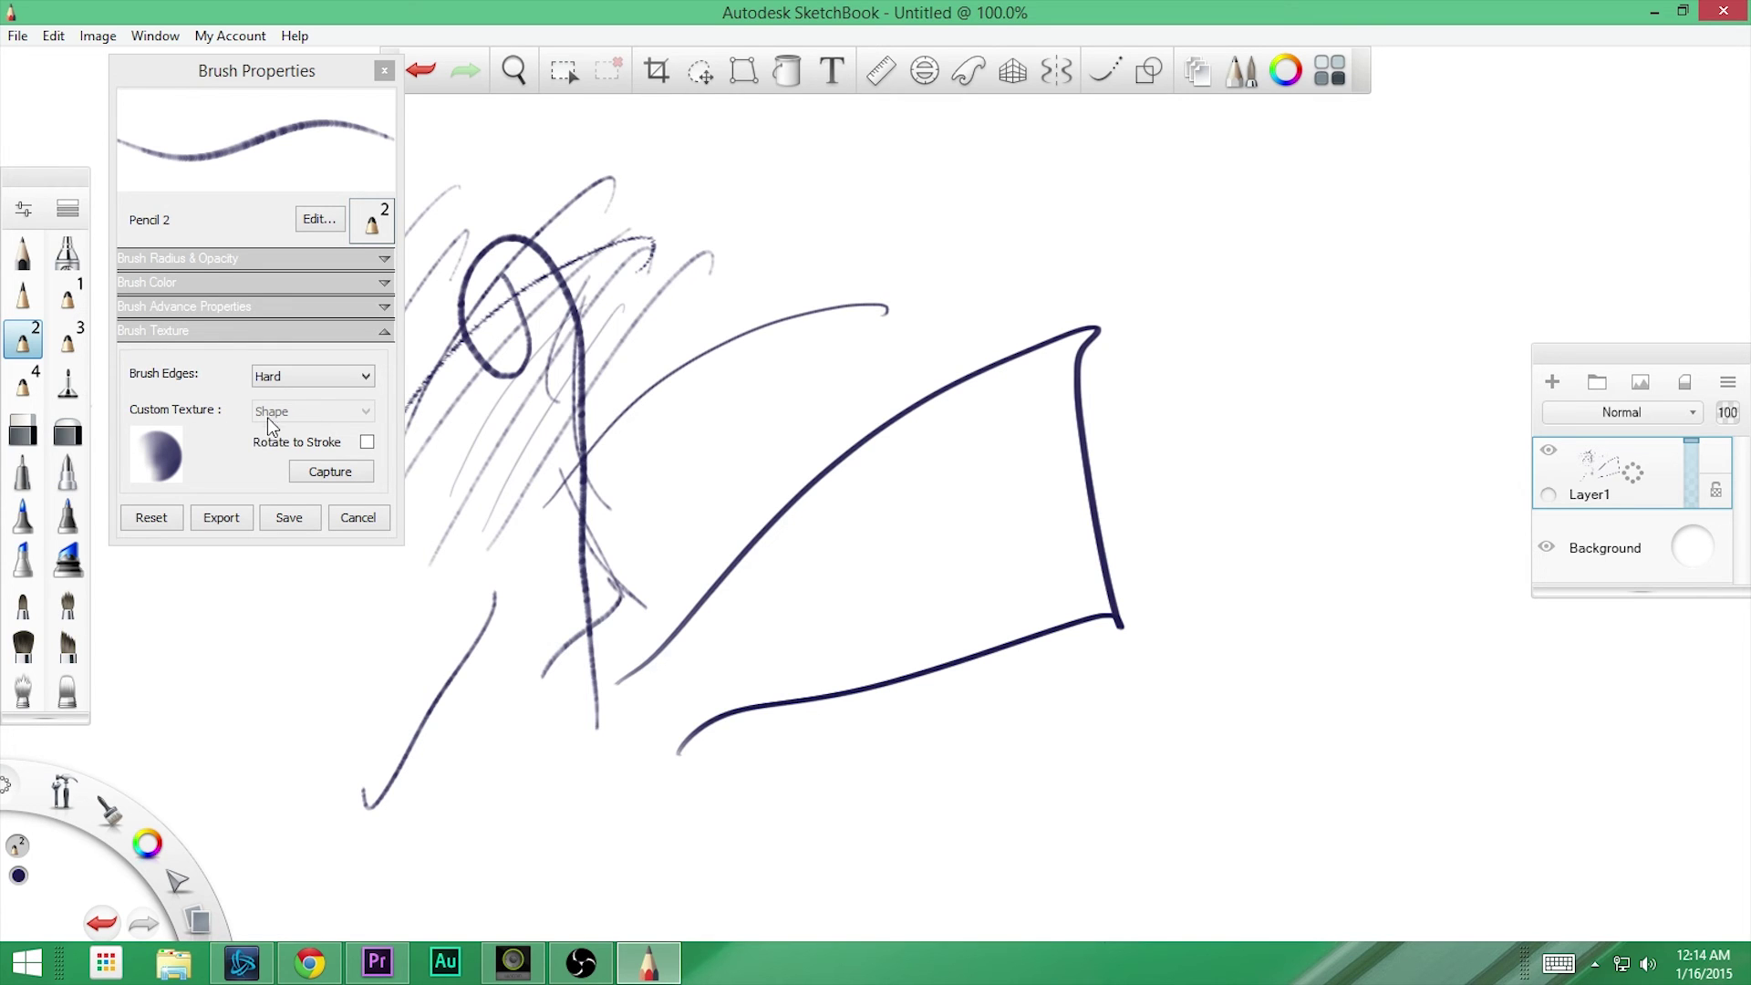
- Try to capture another Pencil 2 texture from the canvas just above the wedge outline's upper corner
left_click(270, 454)
left_click(318, 472)
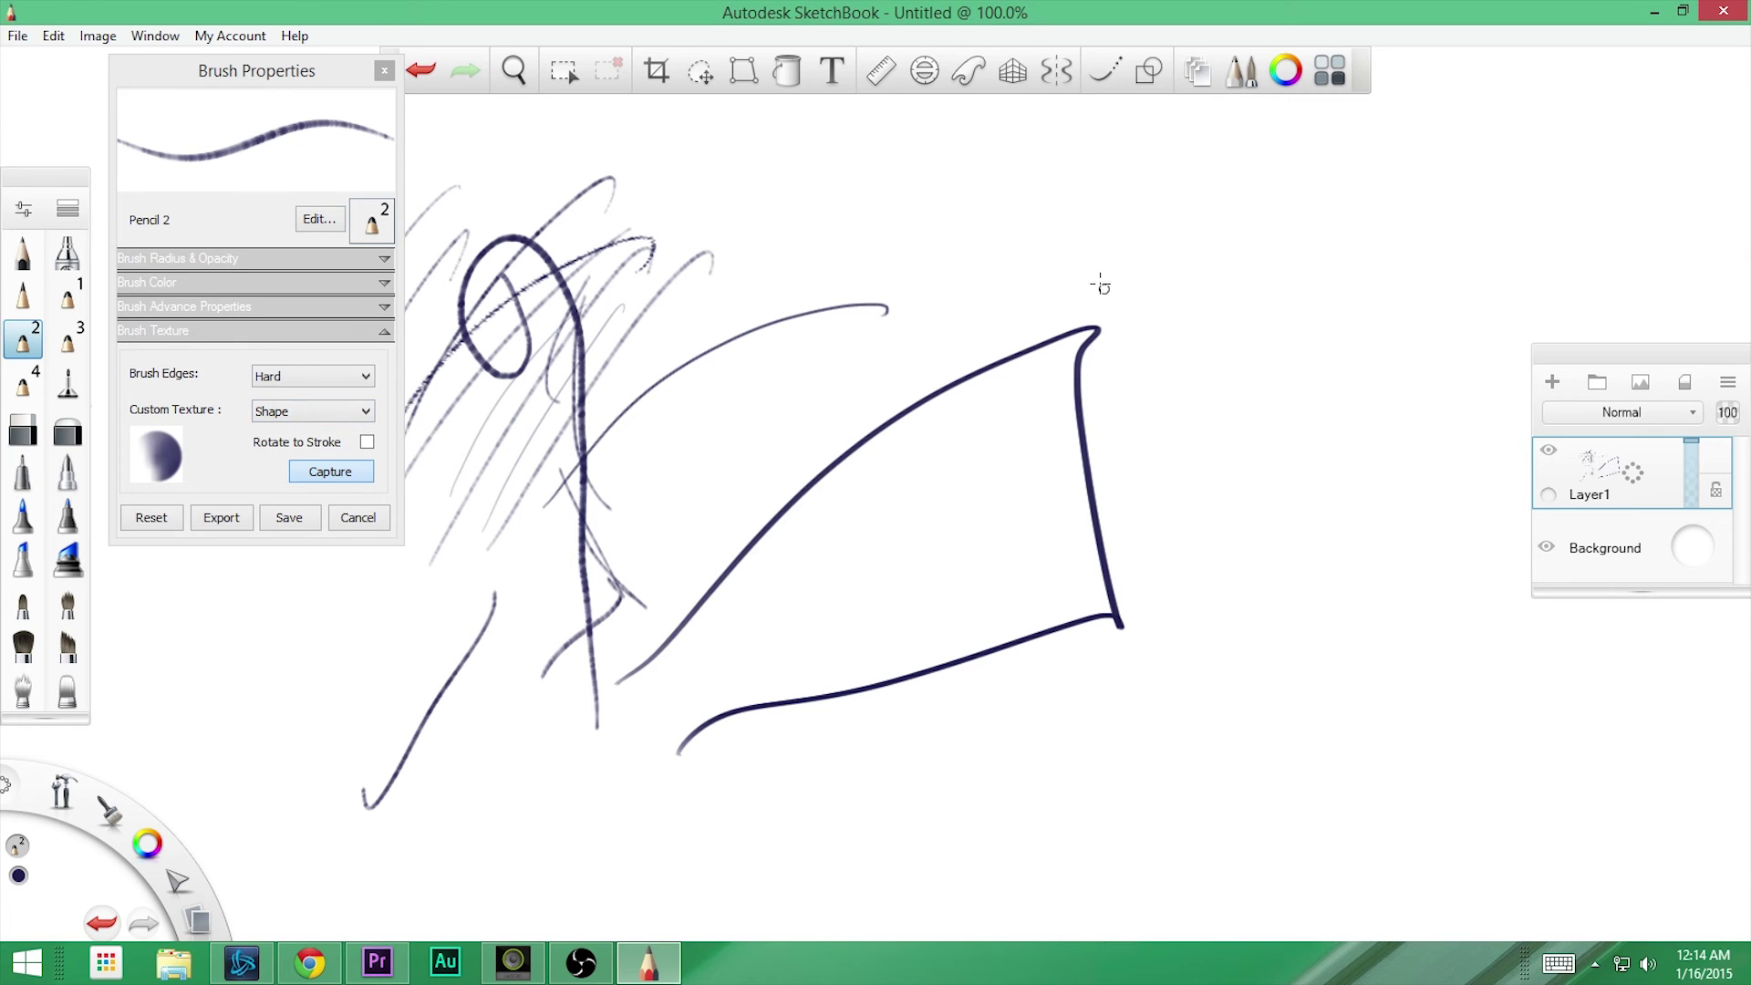
left_click(1067, 290)
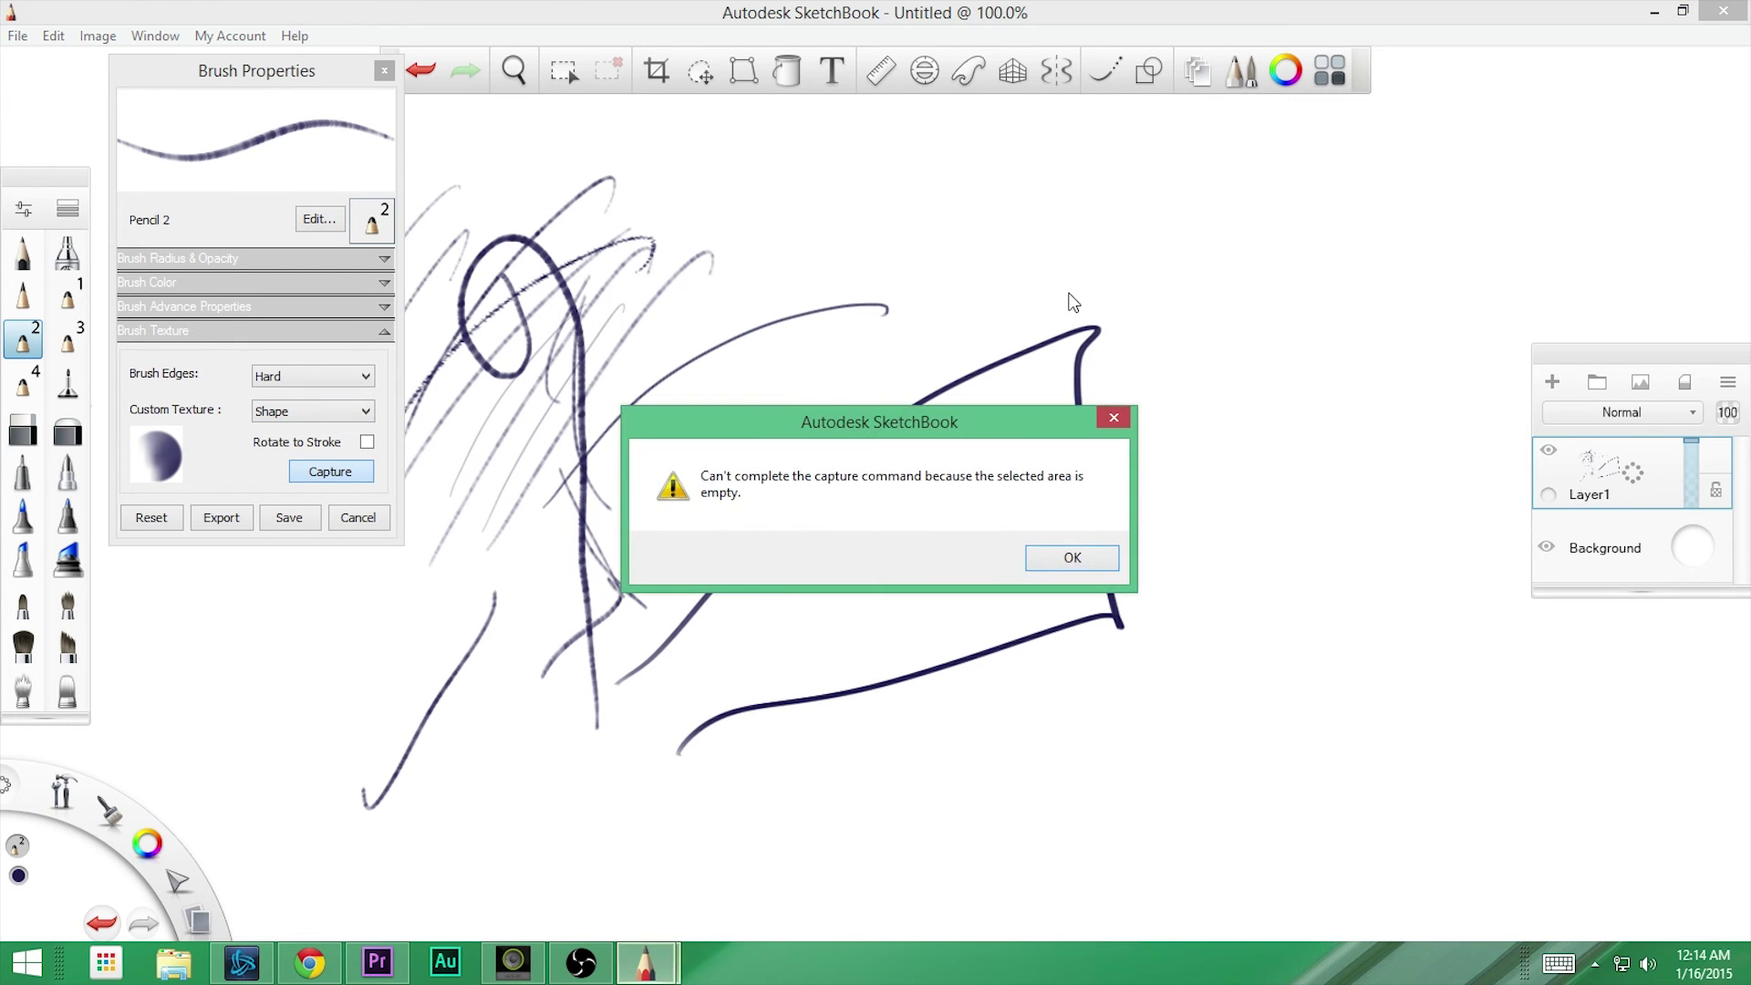
left_click(1077, 557)
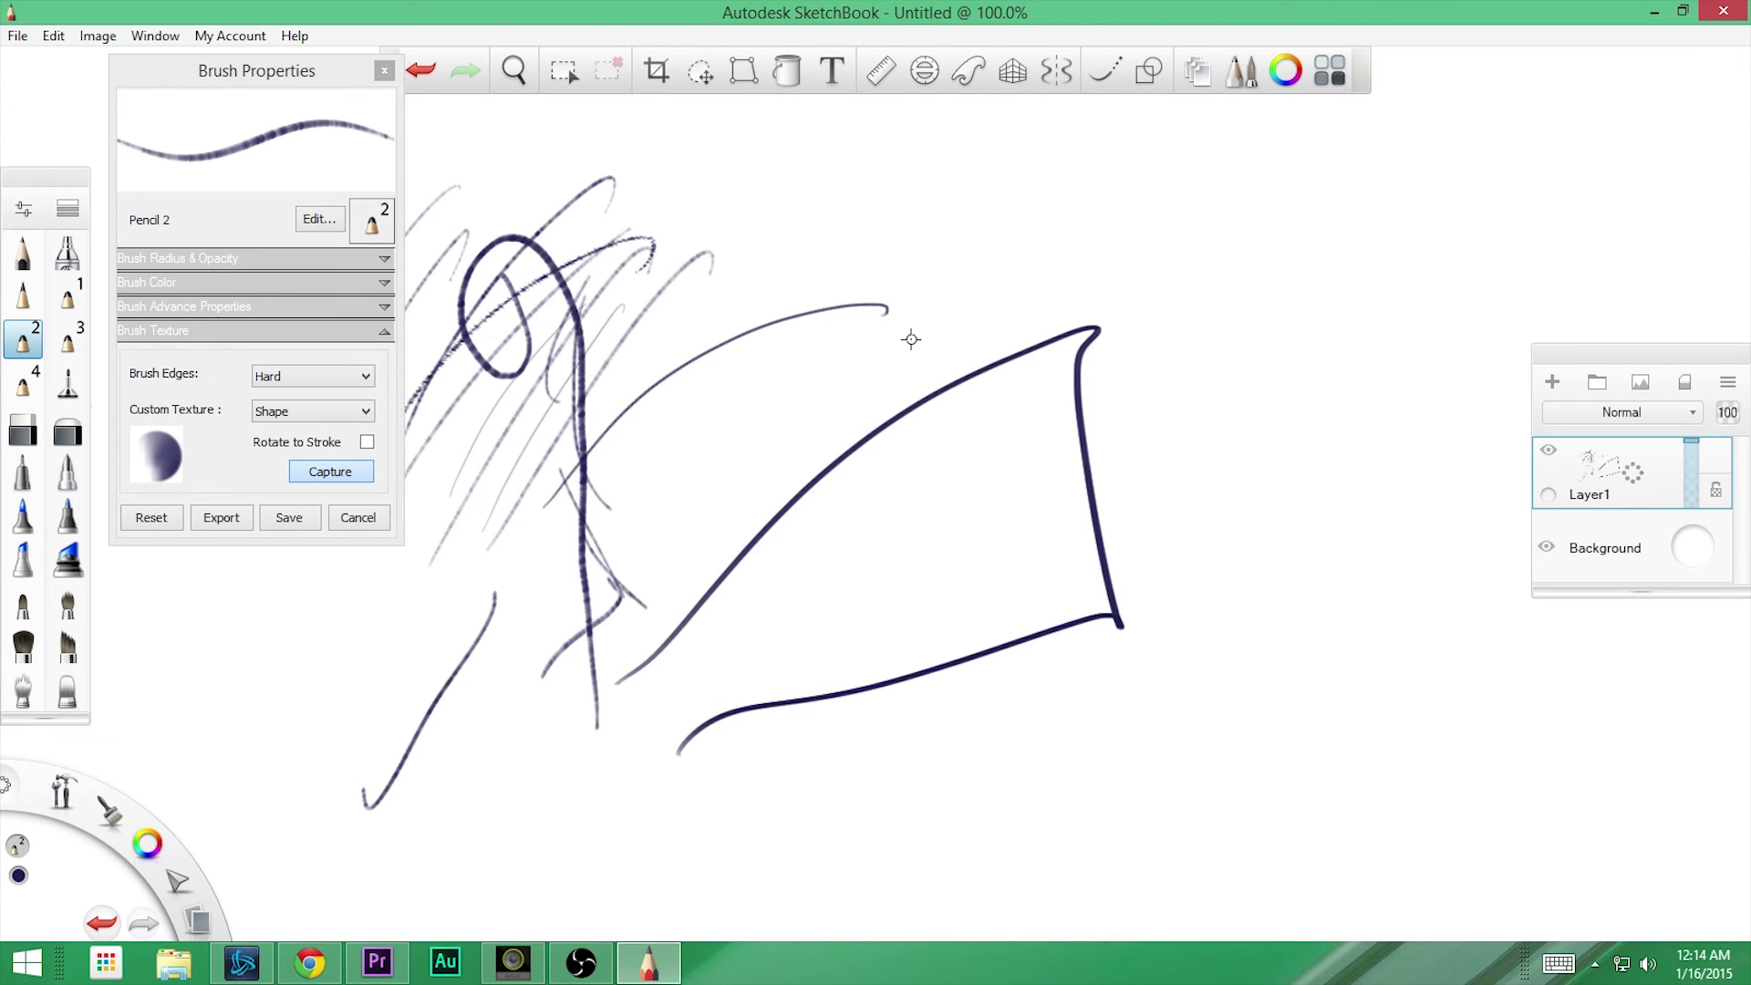
- Try to capture a Pencil 2 texture from the canvas beside the wedge's upper edge, enlarged to about 1000%
left_click(514, 70)
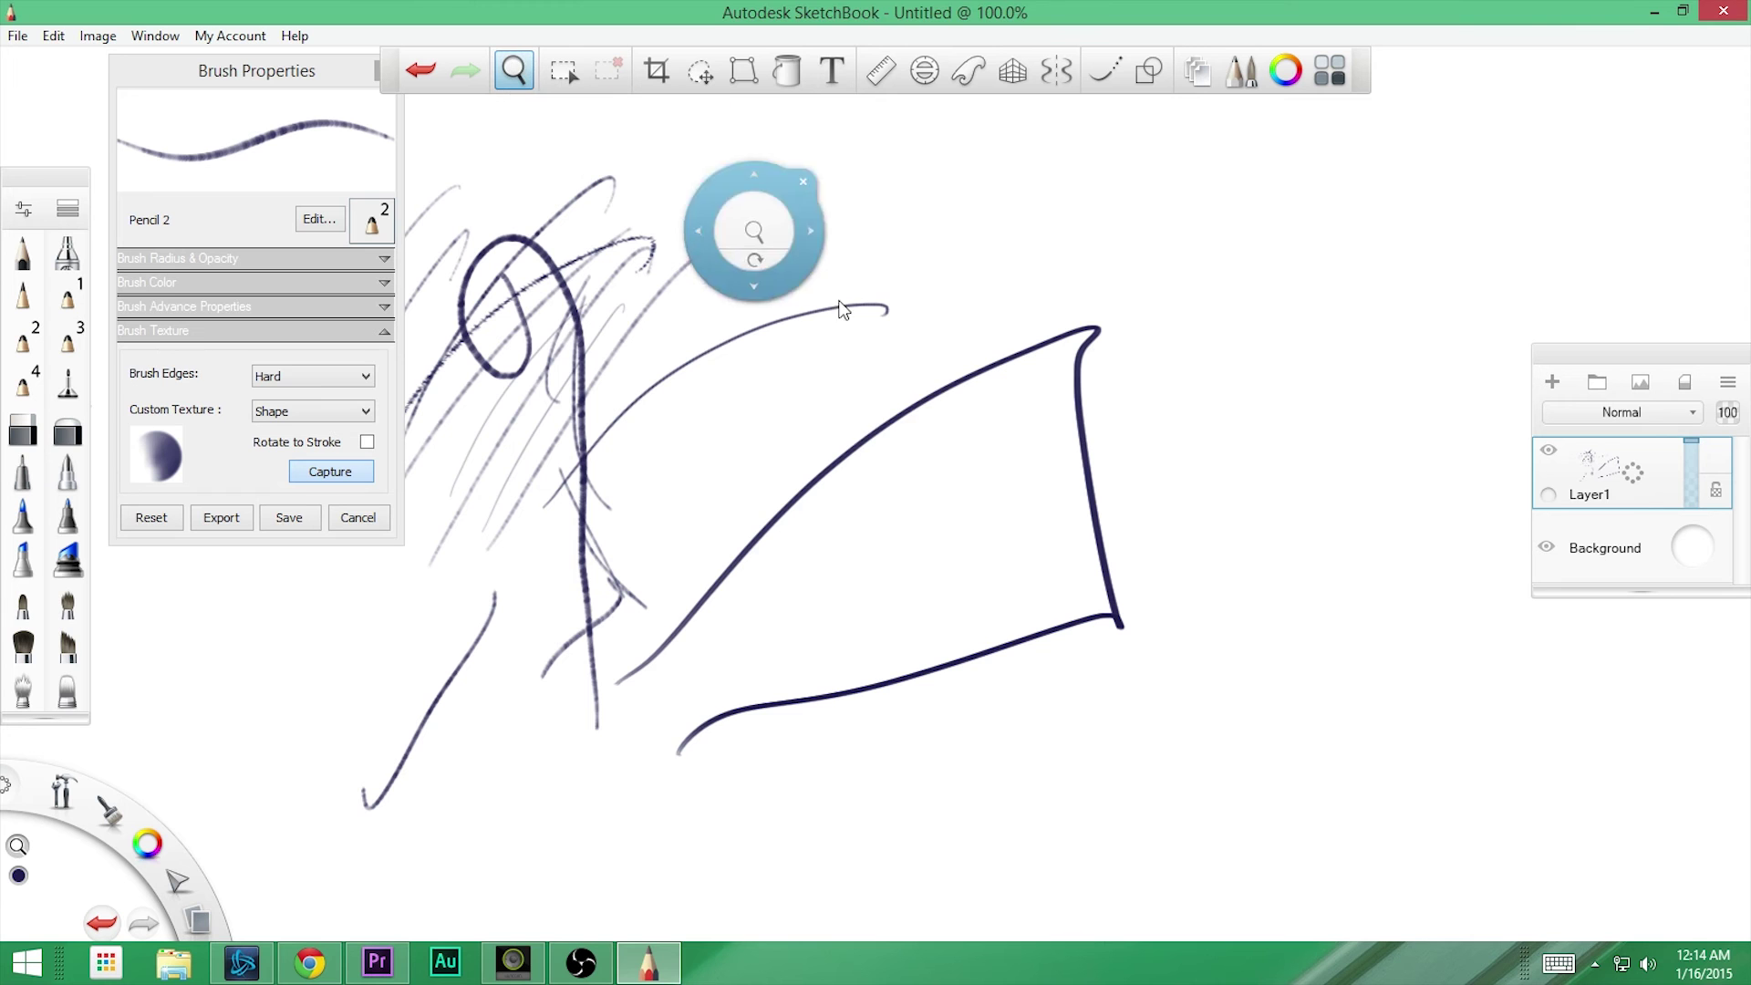
left_click(894, 404)
scroll(891, 402, "up", 5)
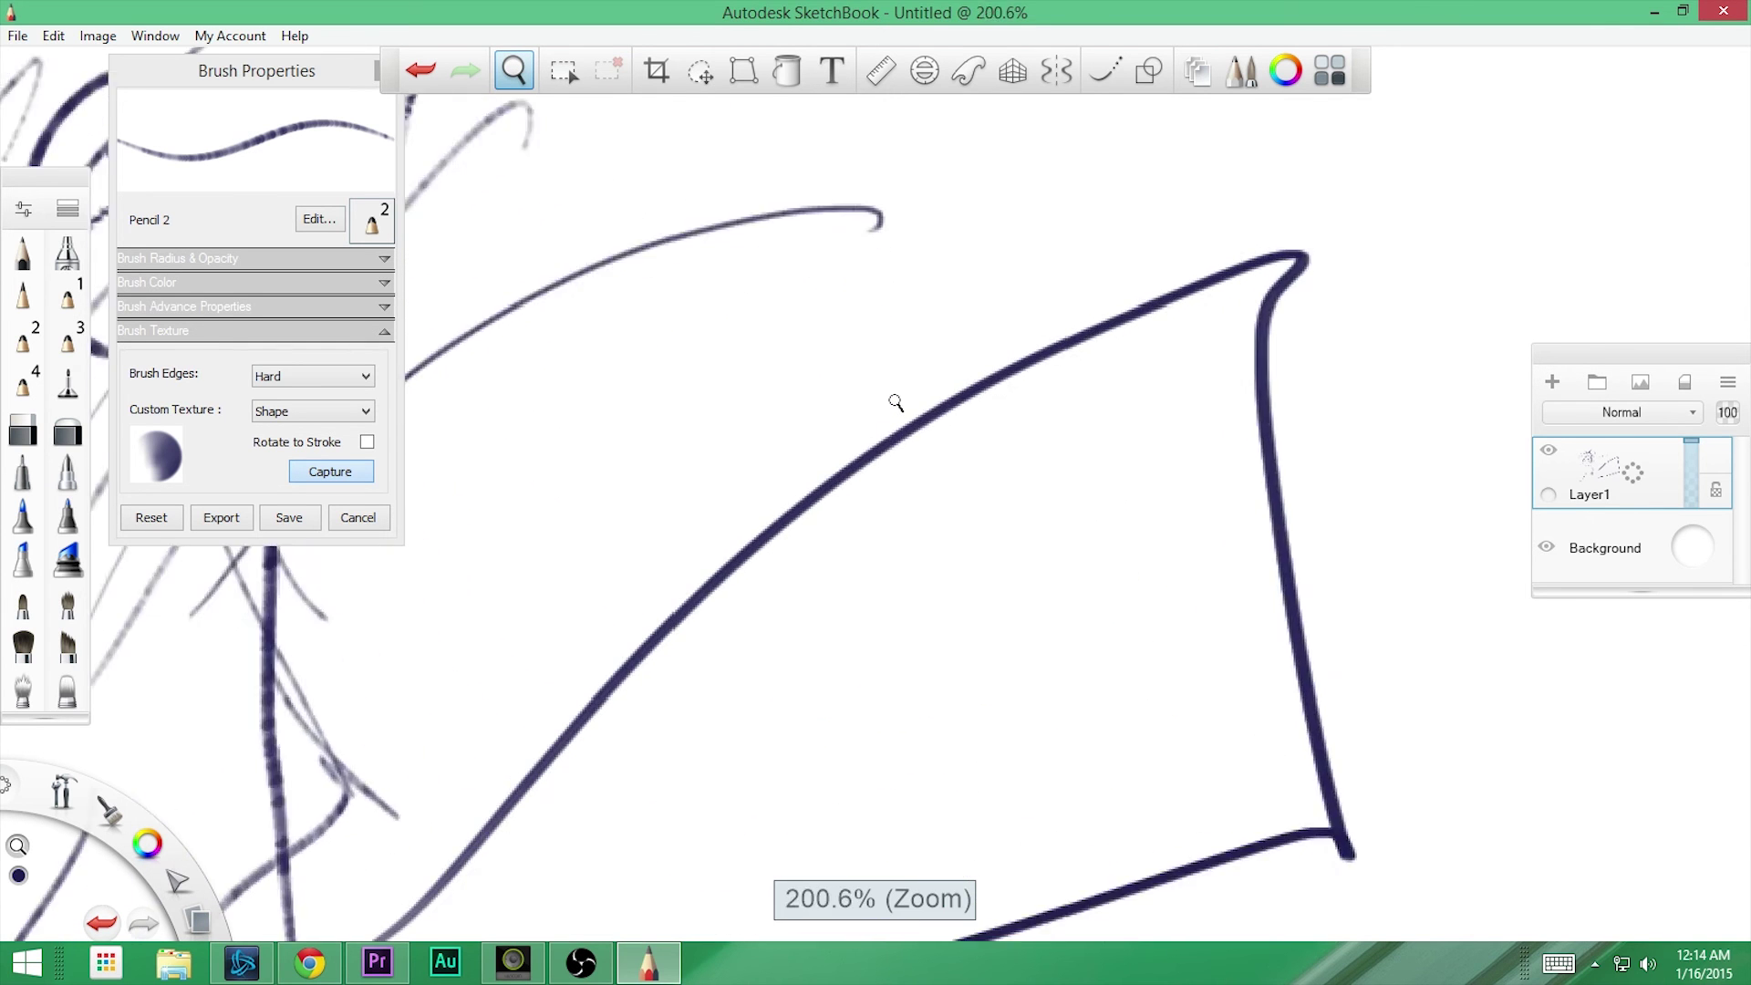
scroll(889, 422, "up", 2)
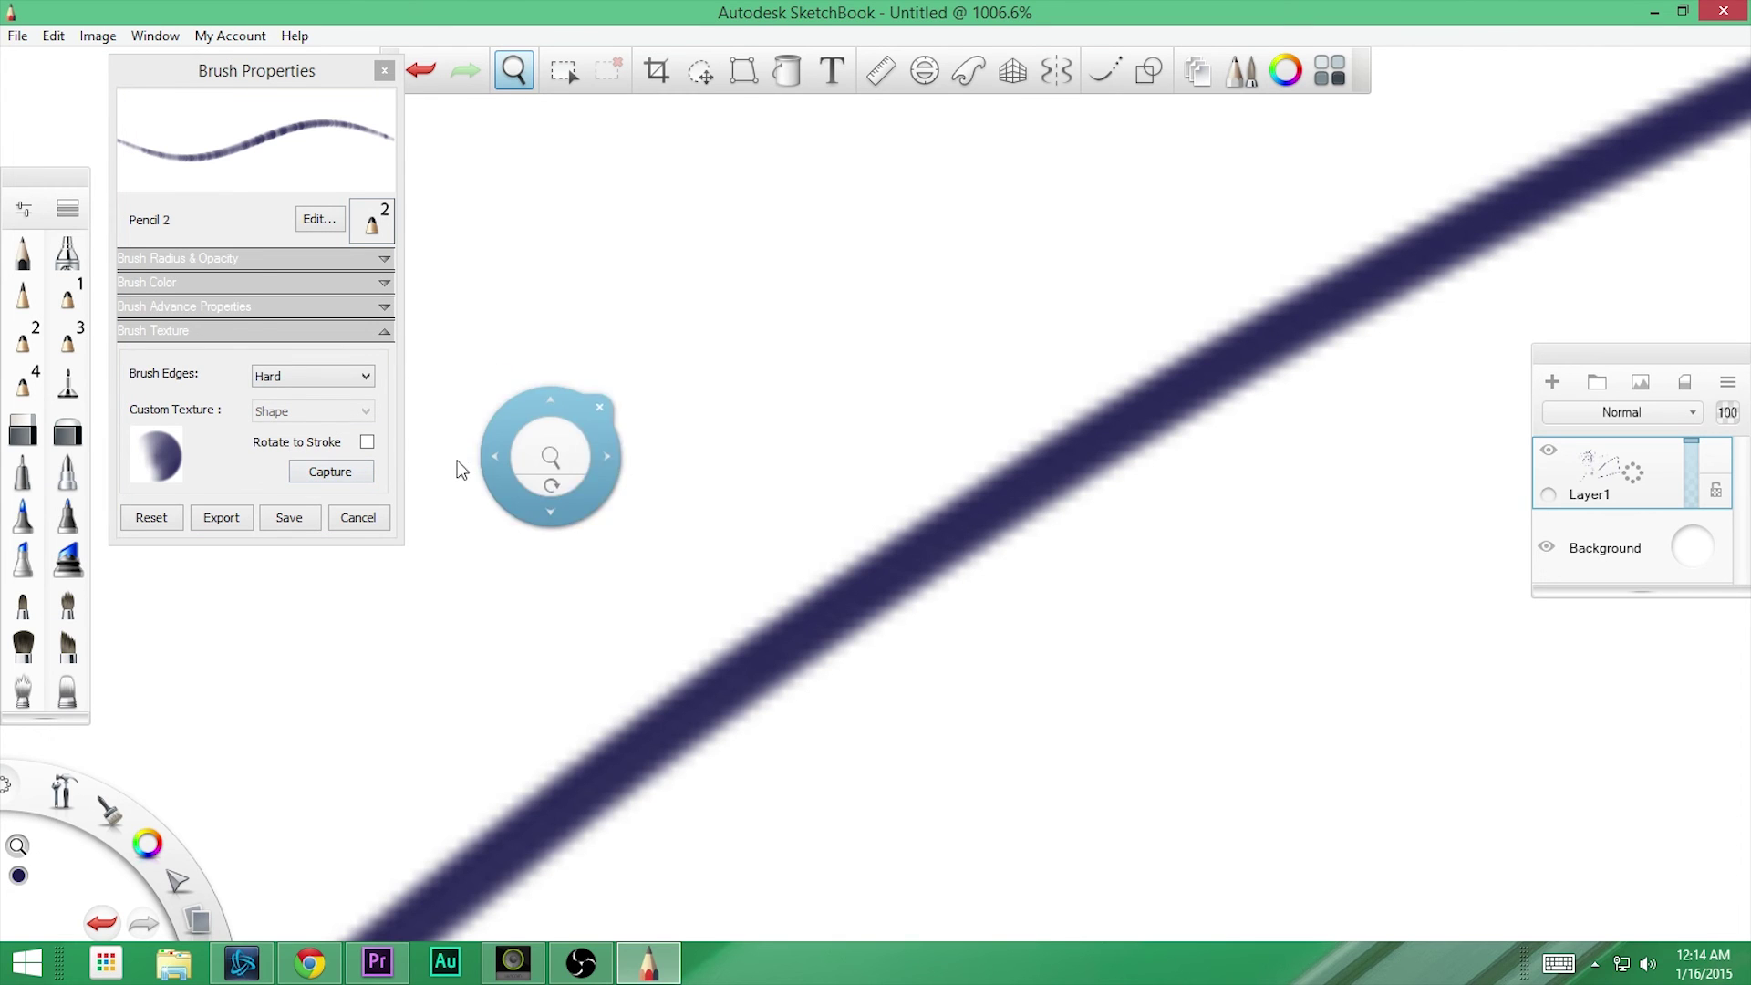
left_click(507, 111)
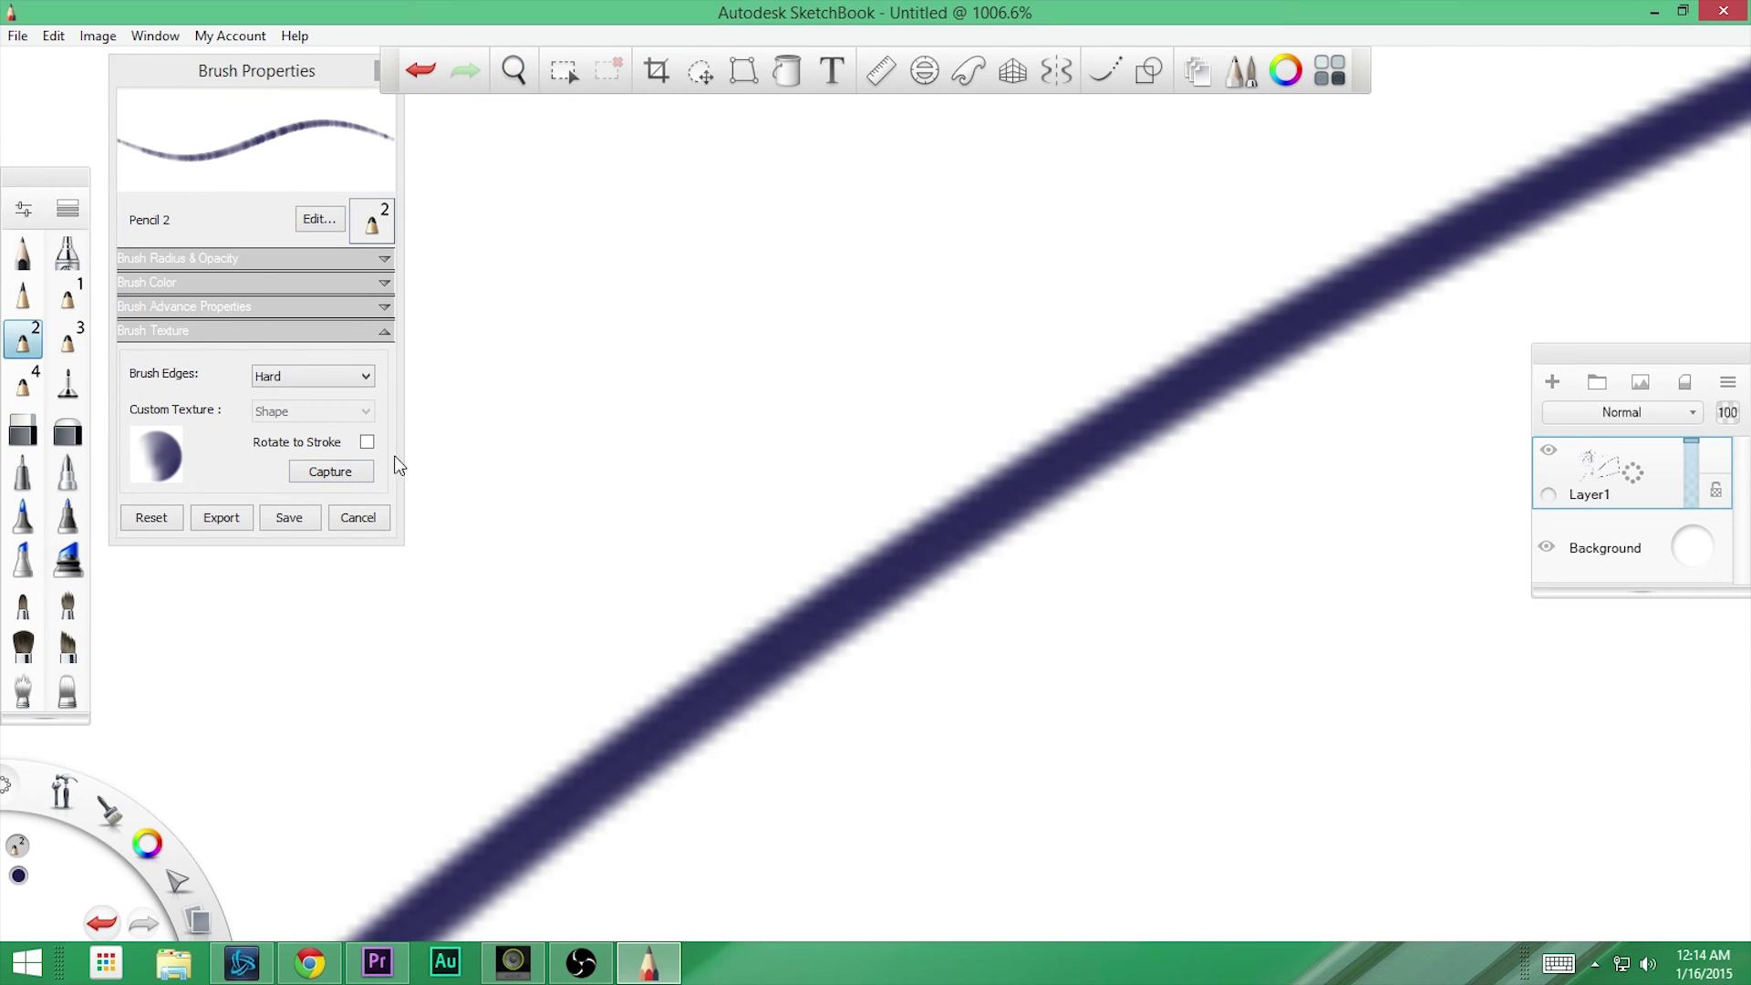
left_click(336, 471)
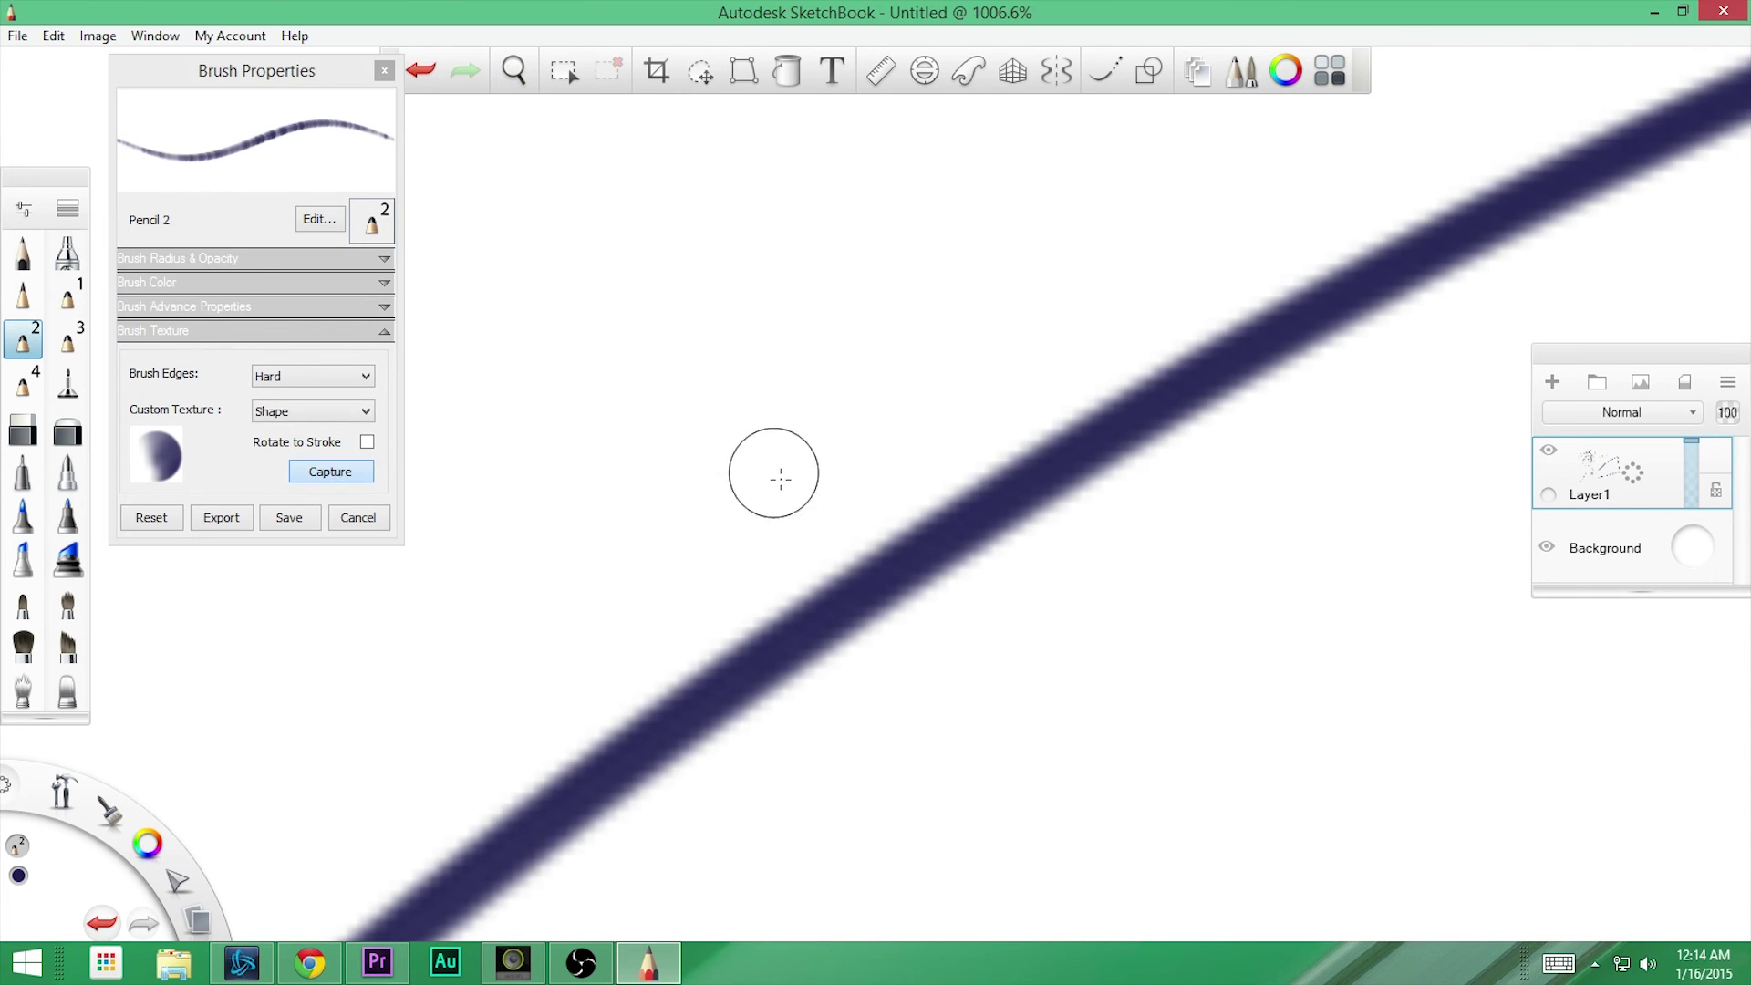
left_click(836, 609)
left_click(69, 251)
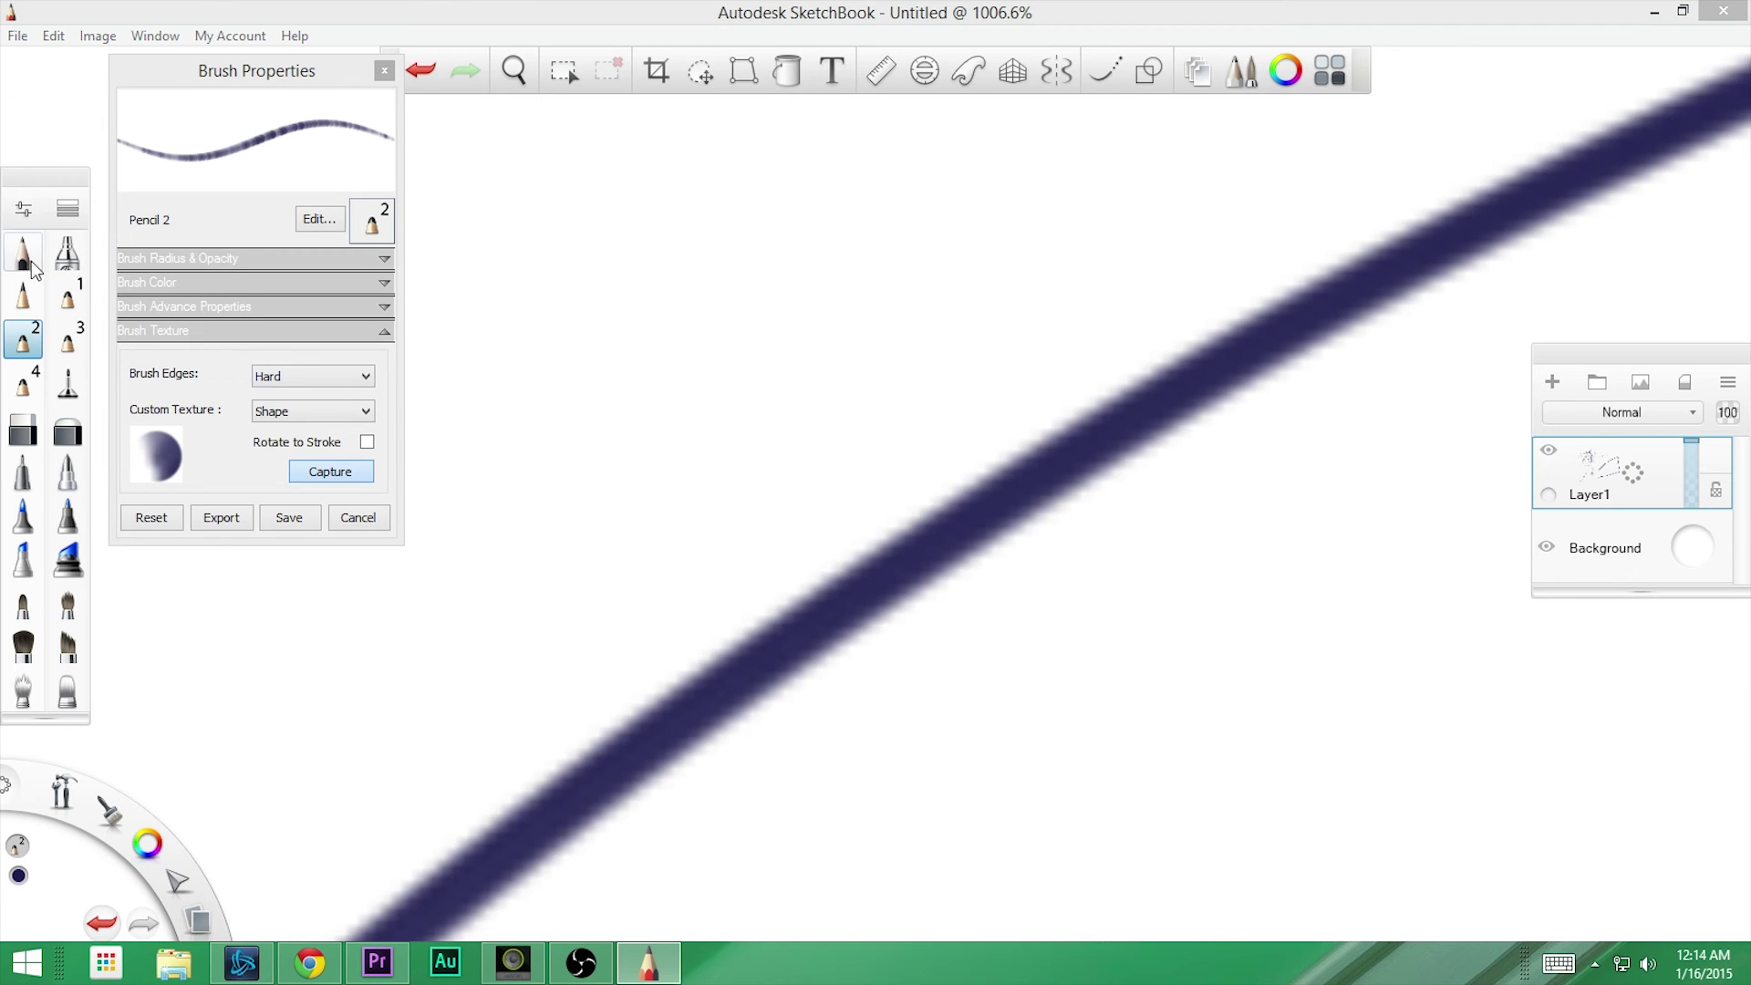
left_click(1099, 554)
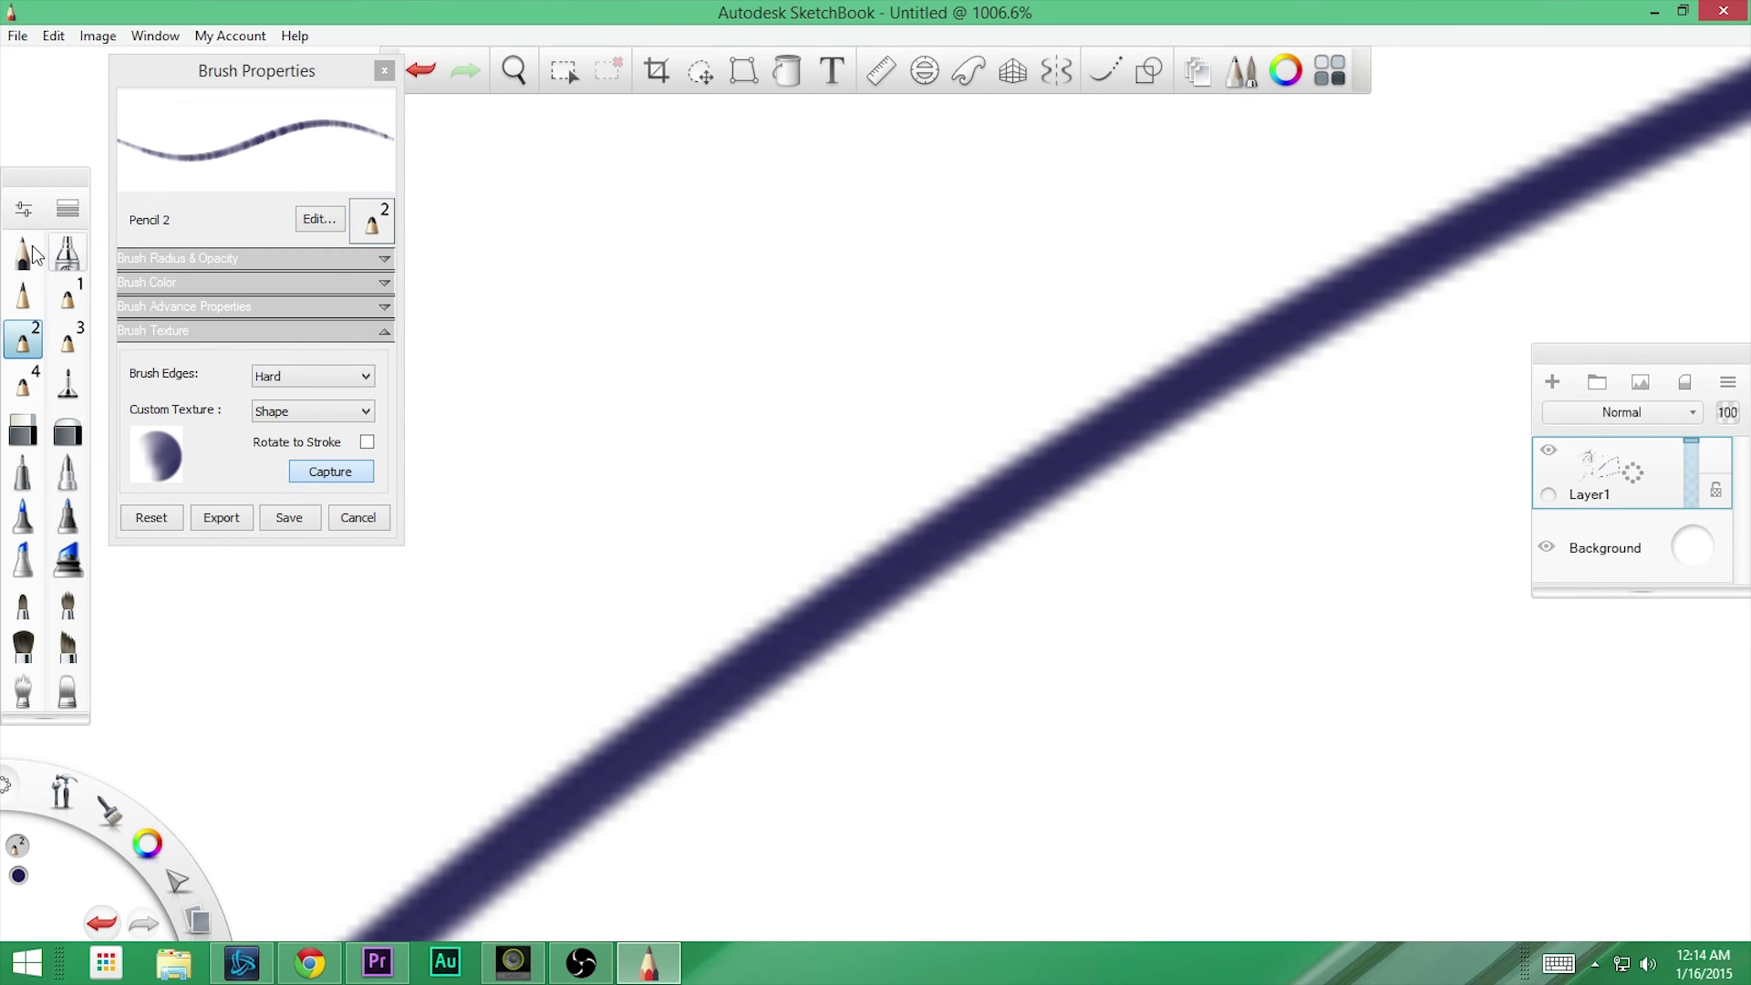
left_click(317, 463)
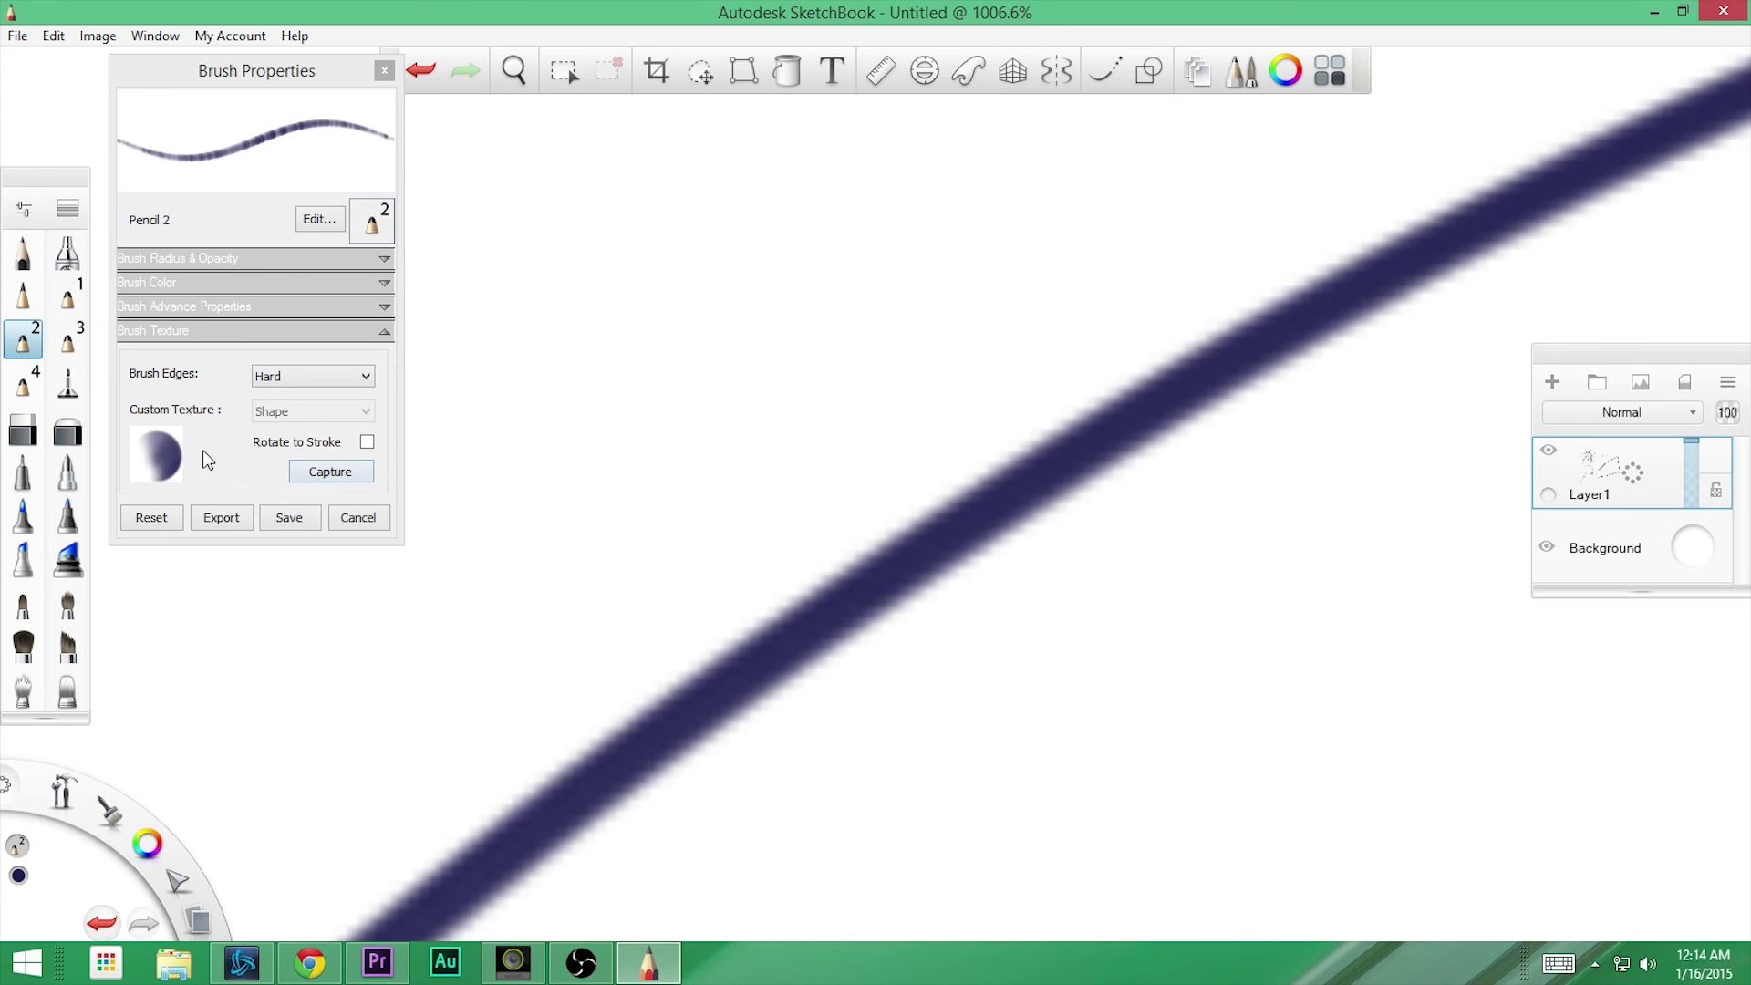
left_click(329, 473)
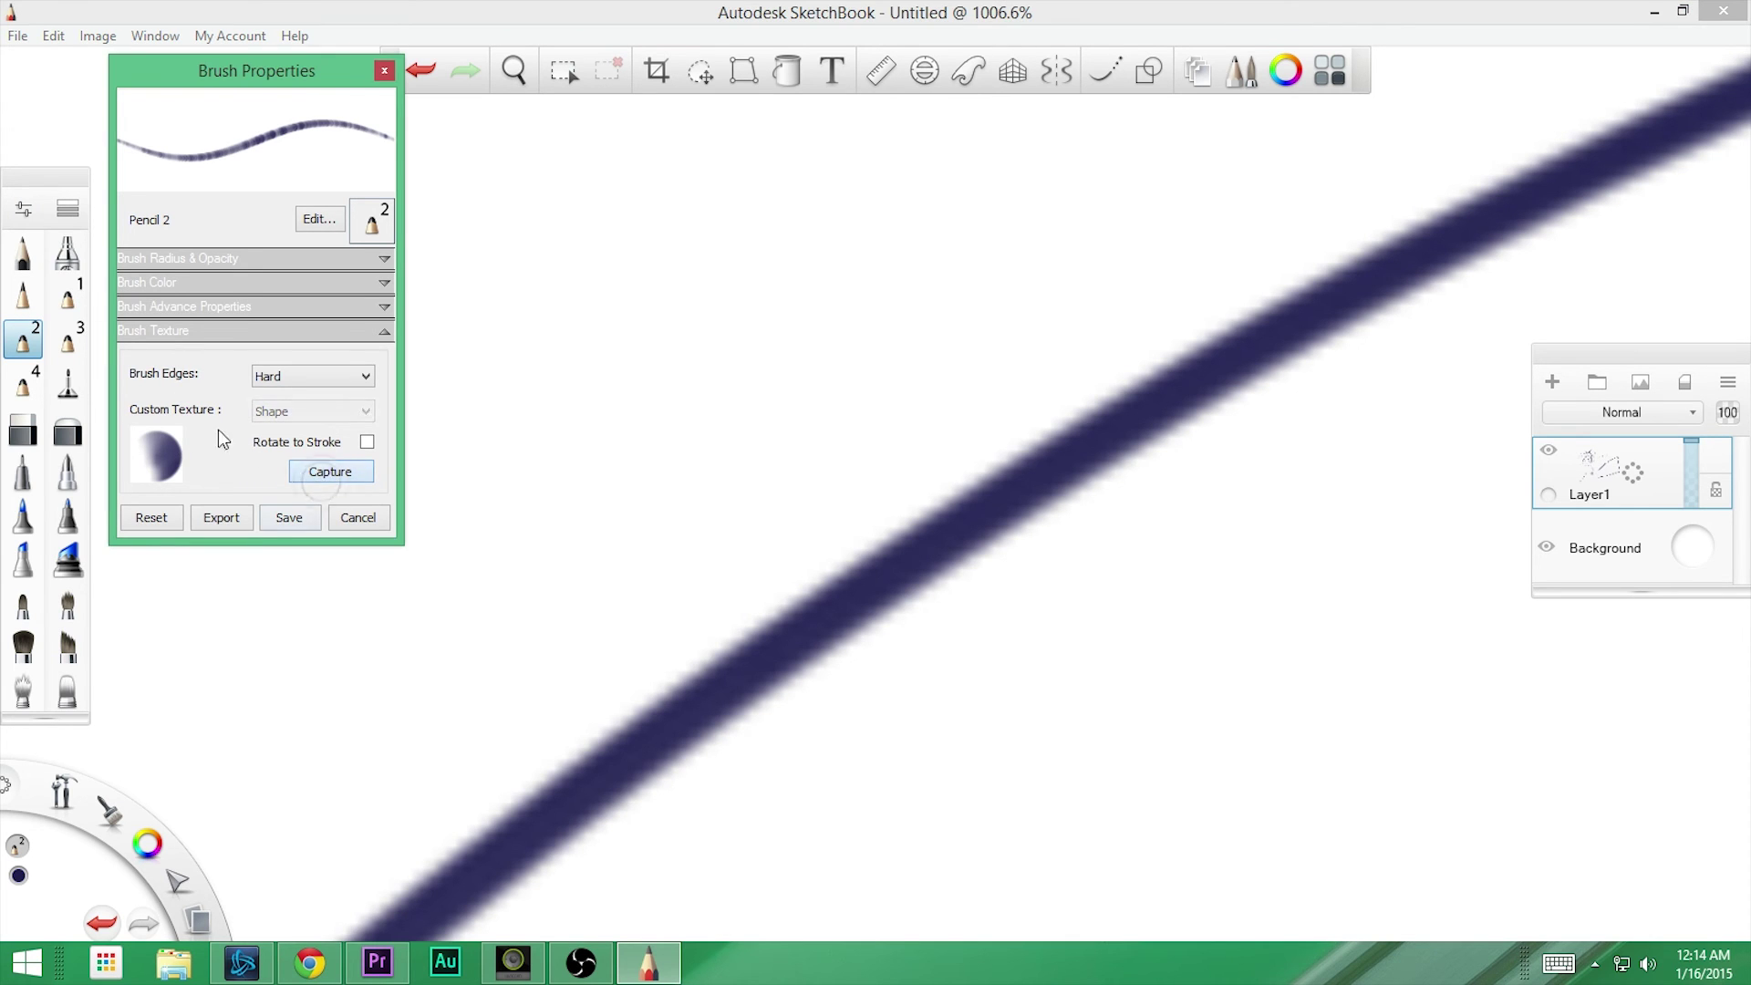
- Draw a small upright rectangle with the regular Pencil above the enlarged wedge edge
left_click(23, 253)
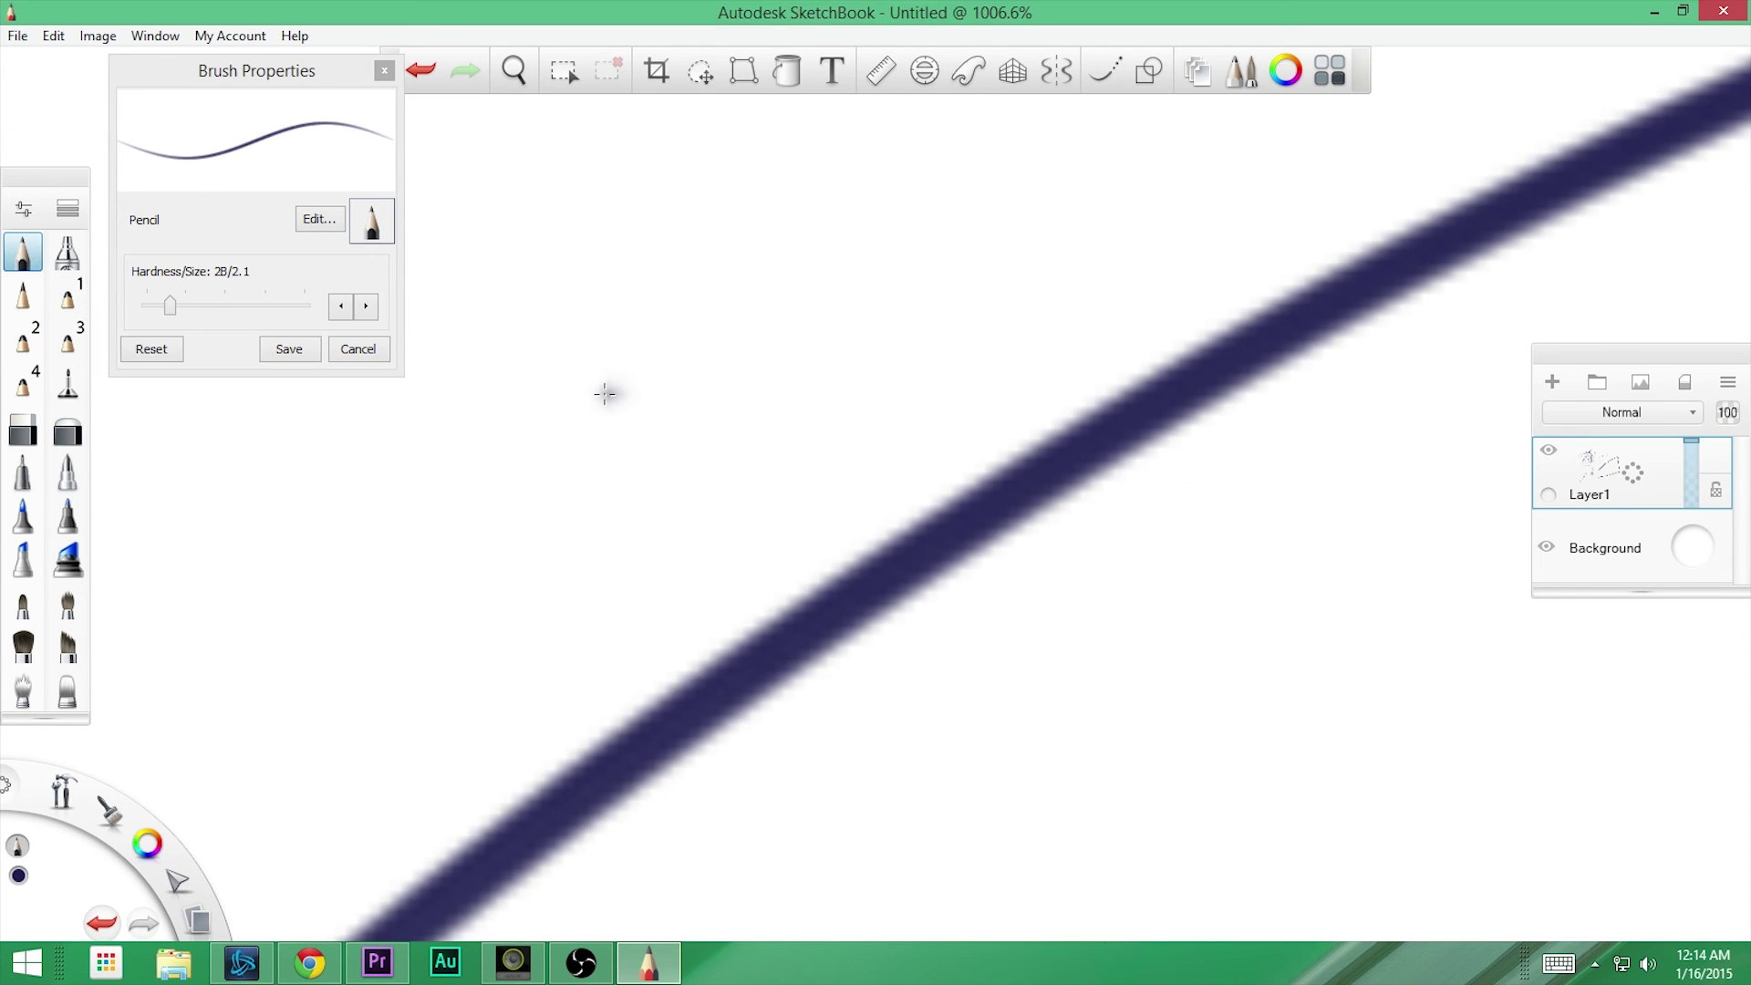
left_click_drag(587, 365, 586, 454)
mouse_move(586, 365)
left_mouse_down()
mouse_move(586, 461)
mouse_move(695, 468)
mouse_move(671, 365)
mouse_move(610, 363)
mouse_move(588, 456)
mouse_move(682, 468)
mouse_move(676, 358)
mouse_move(592, 351)
mouse_move(665, 469)
left_mouse_up()
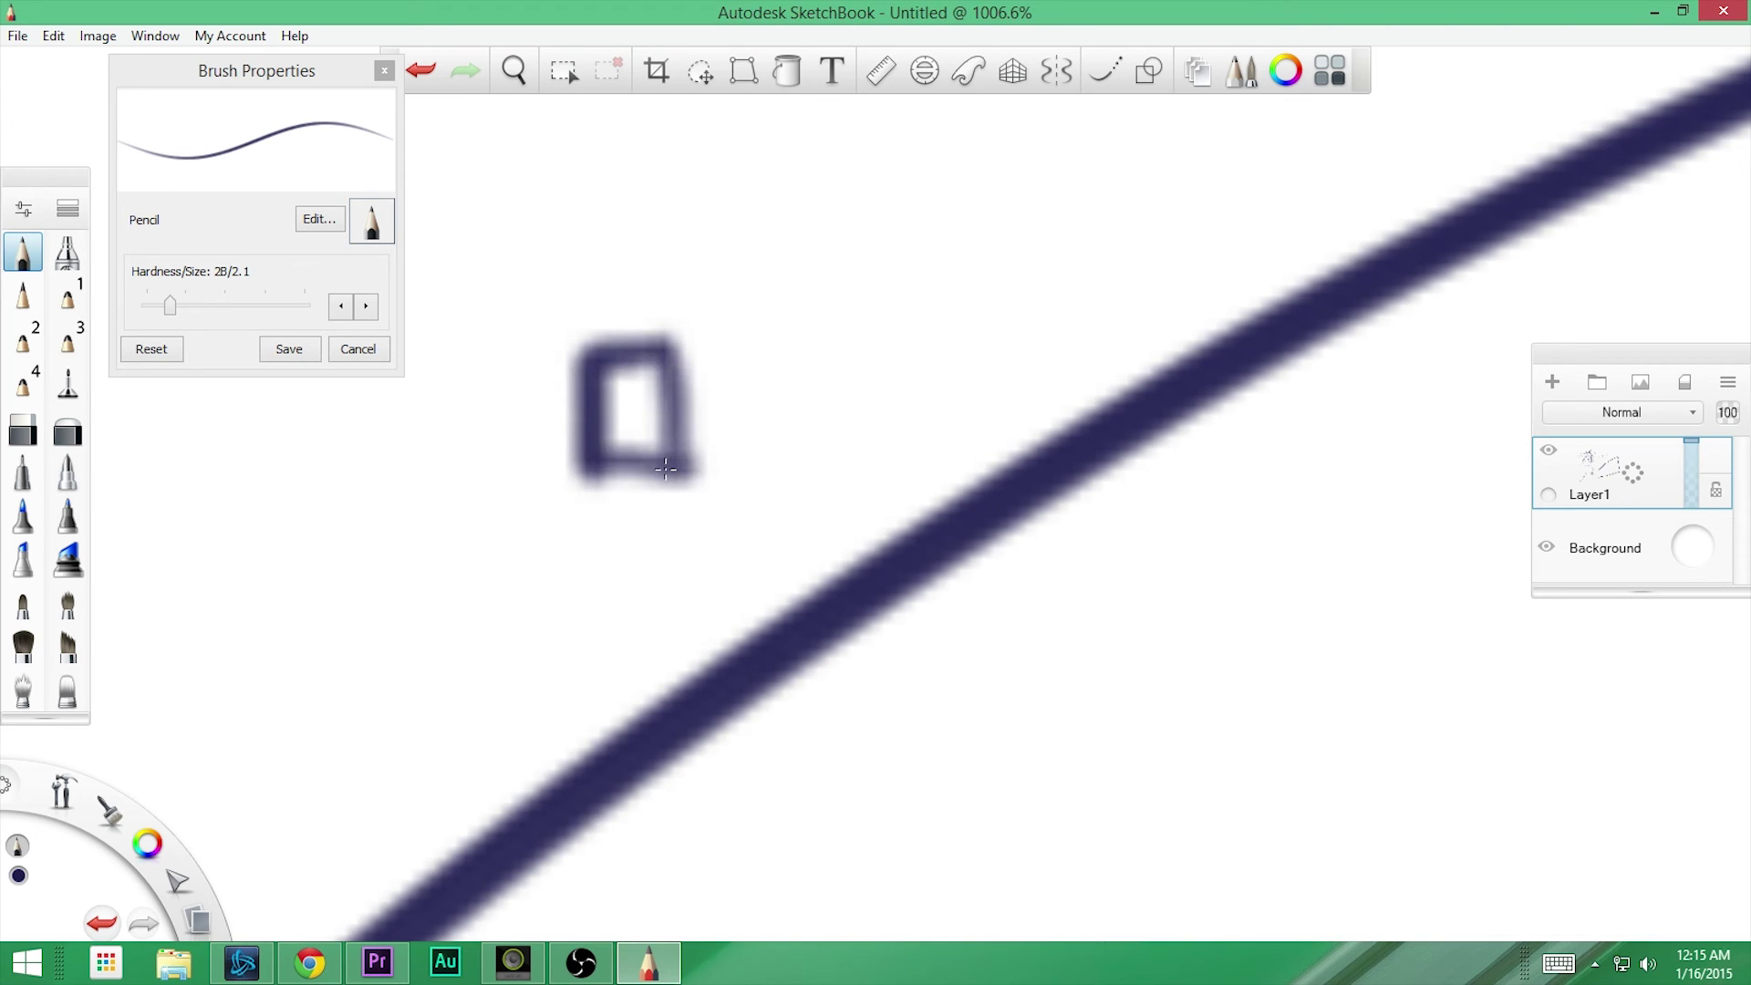
- Capture the small rectangle's lower-left corner as Pencil 2's texture and draw an angular test stroke against the wedge edge
left_click(23, 339)
left_click(332, 471)
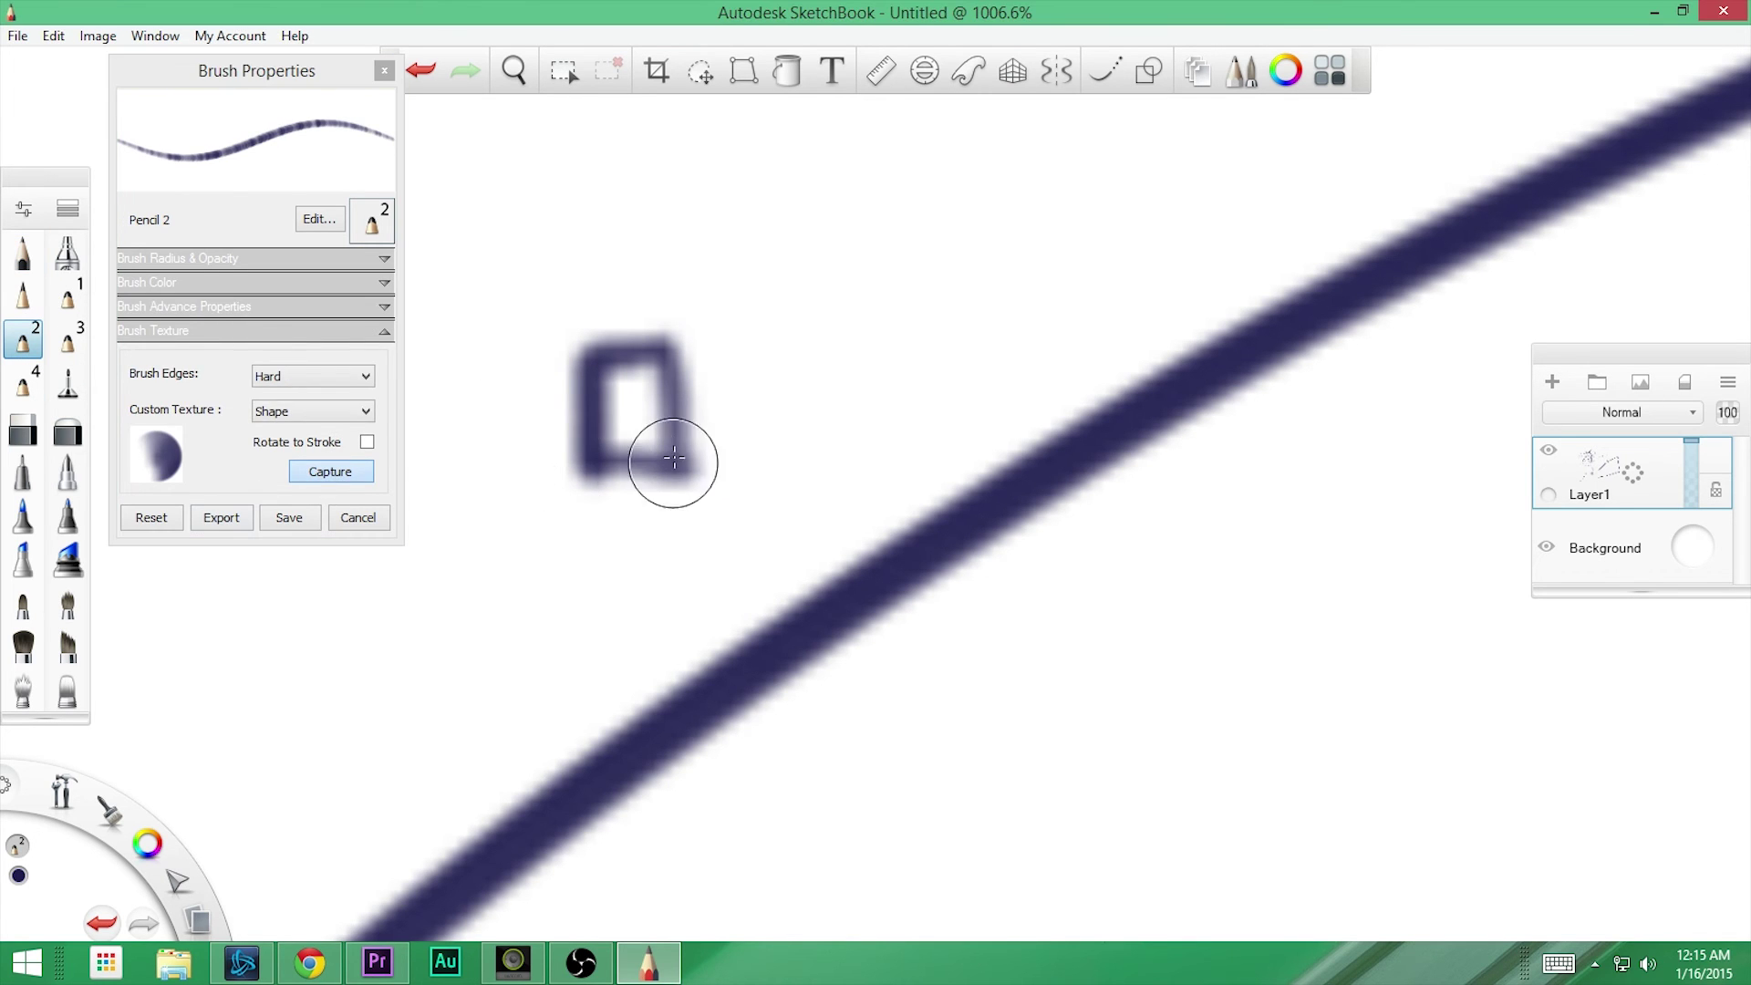
left_click(595, 455)
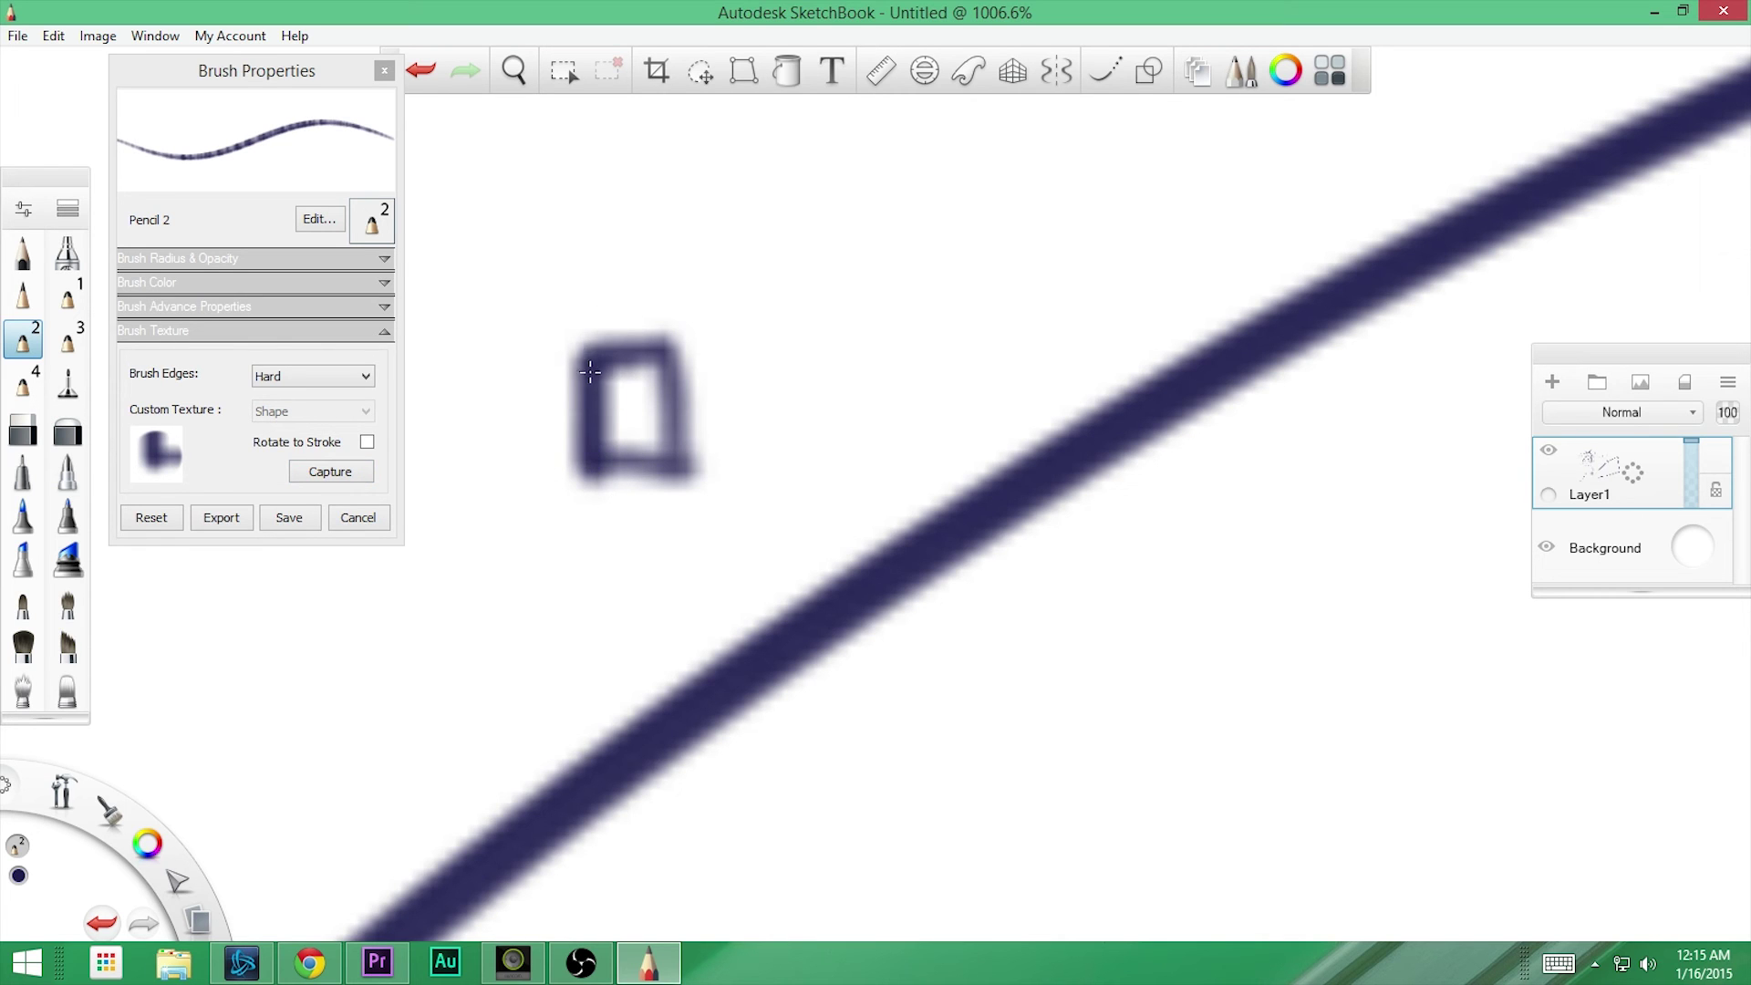
mouse_move(511, 547)
left_mouse_down()
mouse_move(509, 718)
mouse_move(523, 648)
mouse_move(510, 700)
left_mouse_up()
mouse_move(770, 610)
left_mouse_down()
mouse_move(898, 239)
mouse_move(1128, 174)
mouse_move(1056, 414)
left_mouse_up()
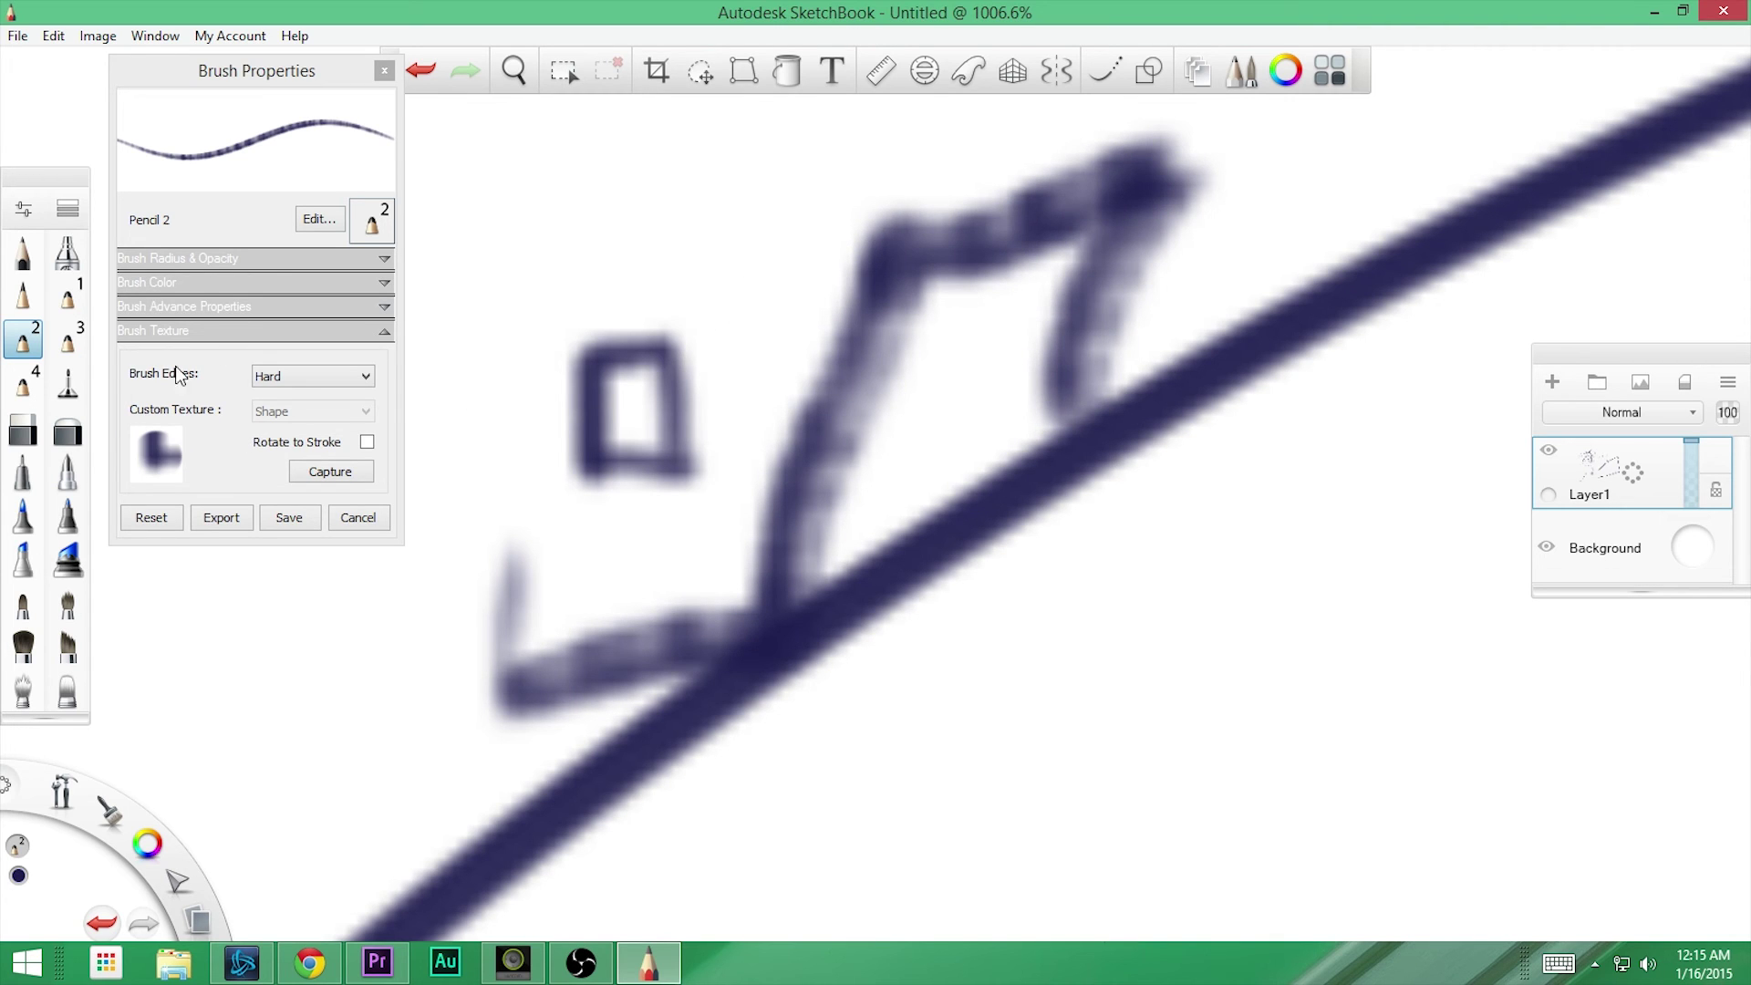
- Set the regular Pencil's hardness/size to 4H/0.1 and draw a small plus sign above the rectangle
left_click(22, 251)
left_click_drag(159, 311, 150, 309)
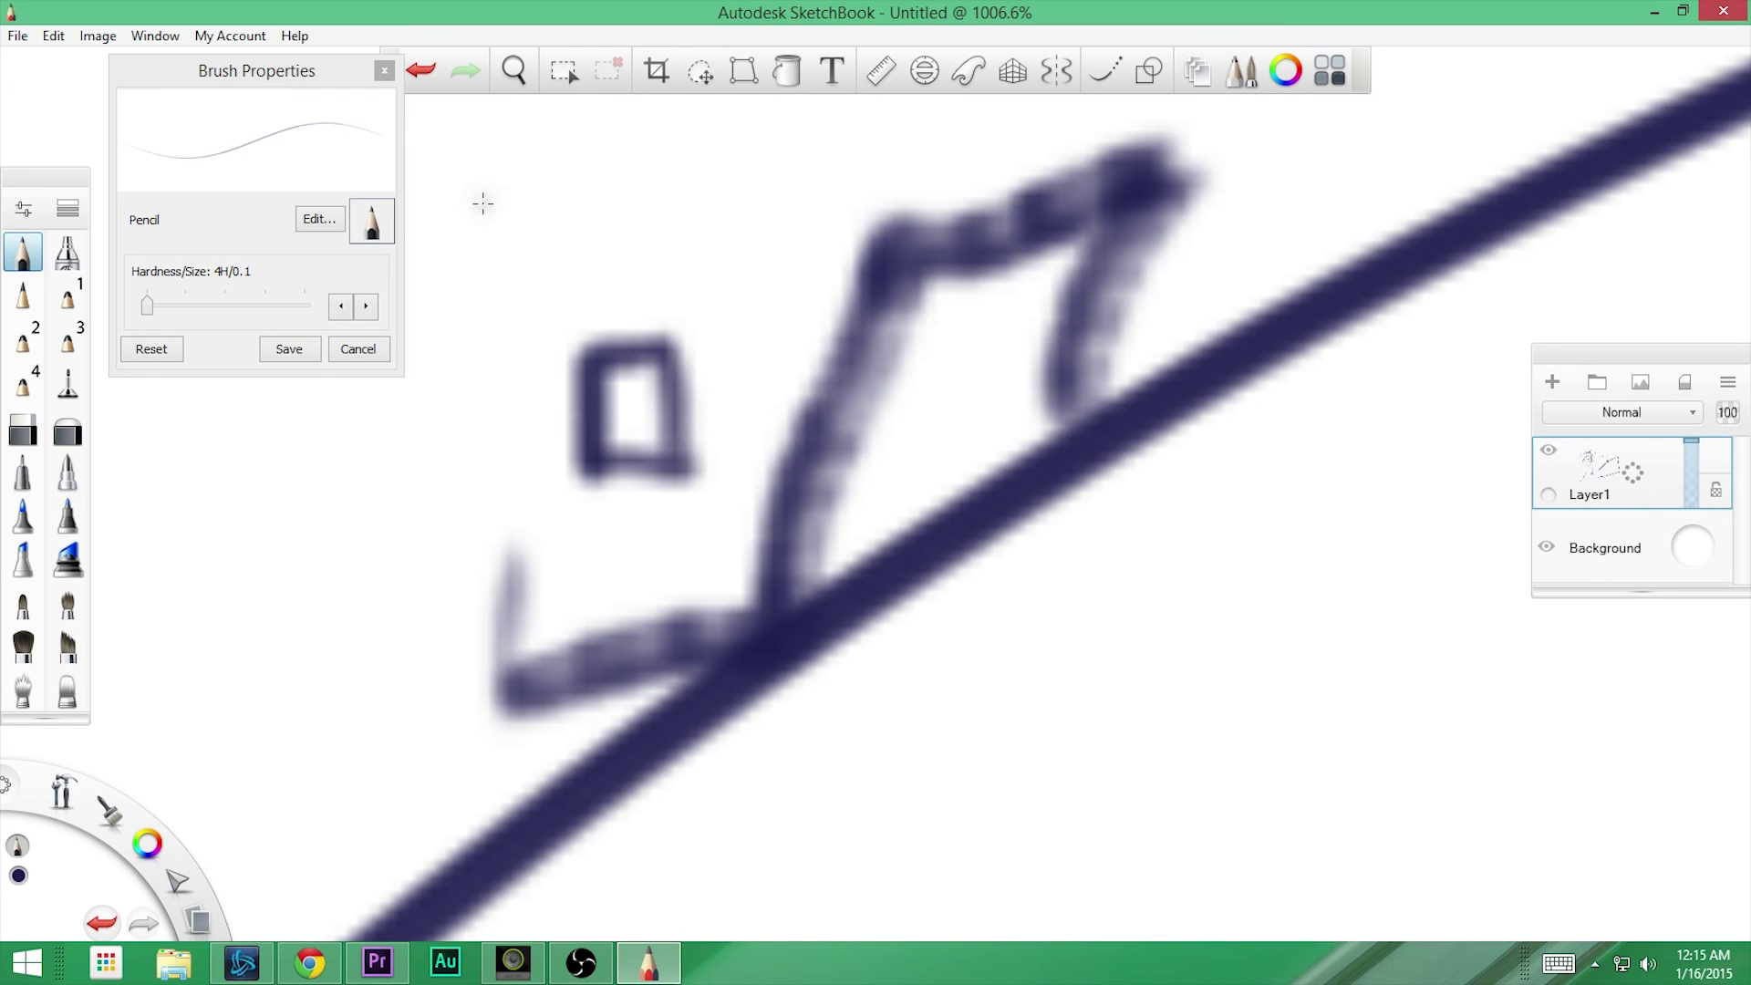
left_click_drag(477, 221, 476, 277)
mouse_move(475, 216)
left_mouse_down()
mouse_move(471, 278)
mouse_move(470, 219)
mouse_move(524, 242)
mouse_move(424, 245)
mouse_move(529, 241)
mouse_move(439, 243)
left_mouse_up()
- Capture the plus sign as Pencil 2's texture and draw a looping stroke, a long arched stroke and two short slanted strokes
left_click(22, 340)
left_click(321, 468)
left_click(471, 243)
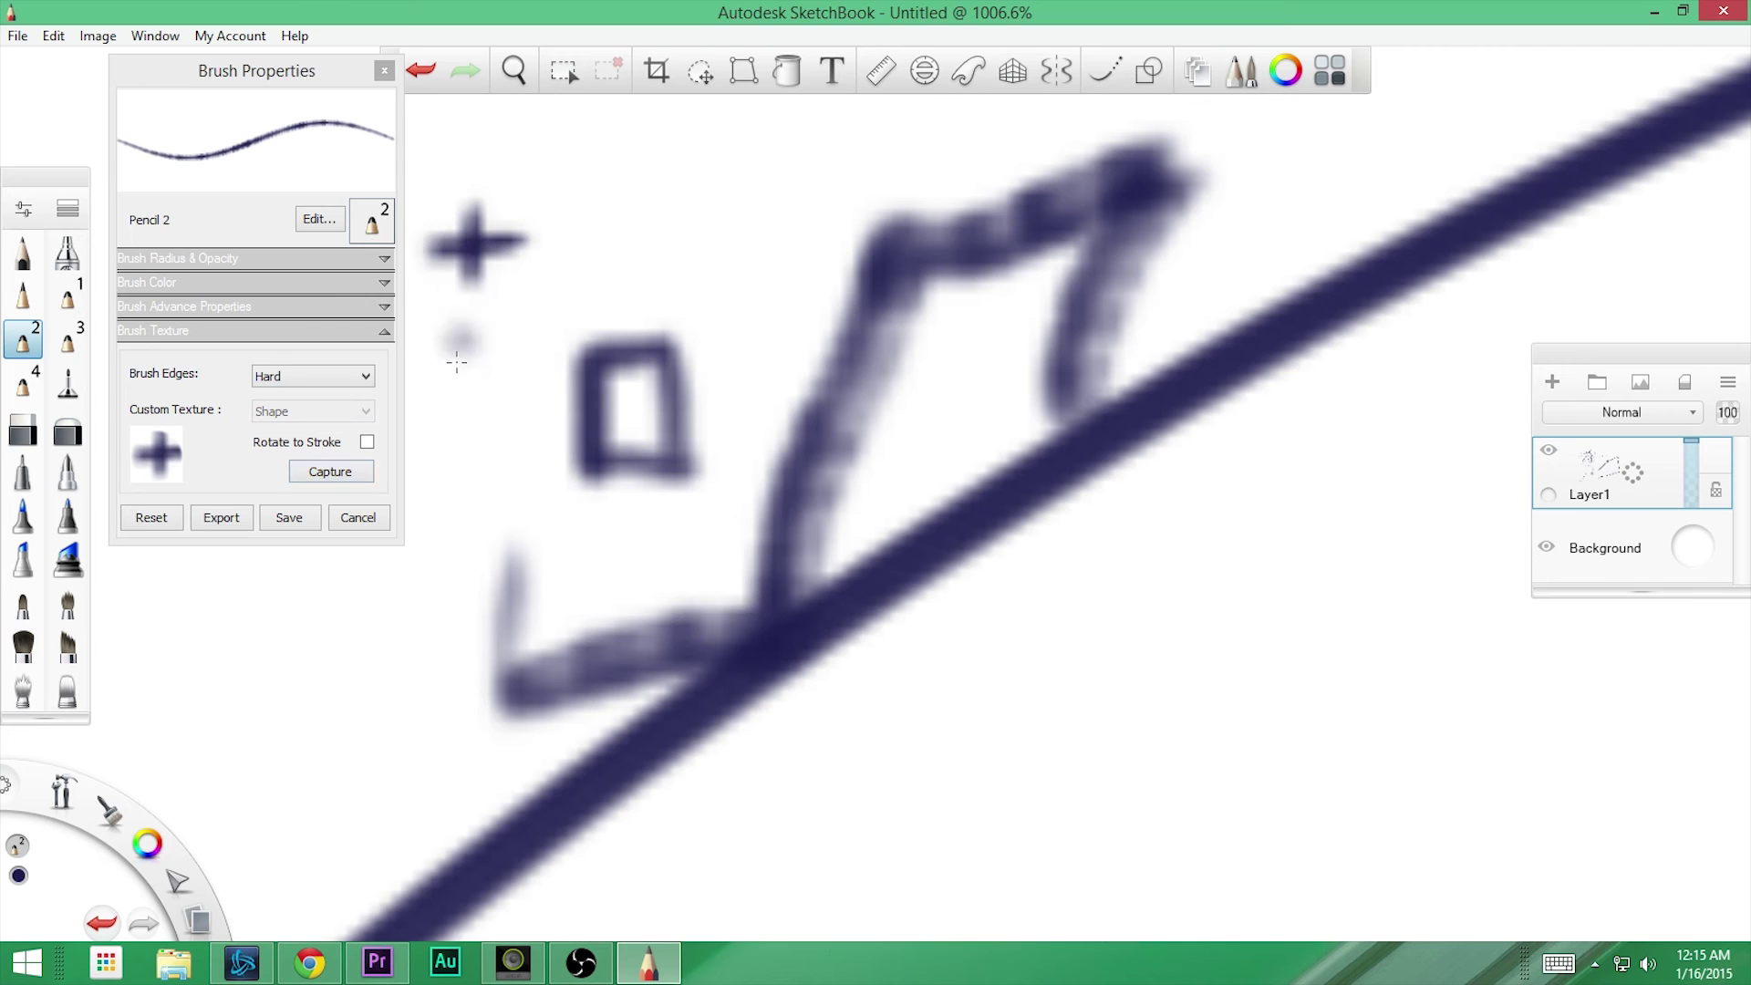
mouse_move(485, 474)
left_mouse_down()
mouse_move(513, 395)
mouse_move(255, 820)
mouse_move(365, 721)
mouse_move(301, 593)
mouse_move(333, 701)
mouse_move(492, 527)
left_mouse_up()
mouse_move(598, 241)
left_mouse_down()
mouse_move(975, 155)
mouse_move(1311, 296)
mouse_move(1290, 784)
left_mouse_up()
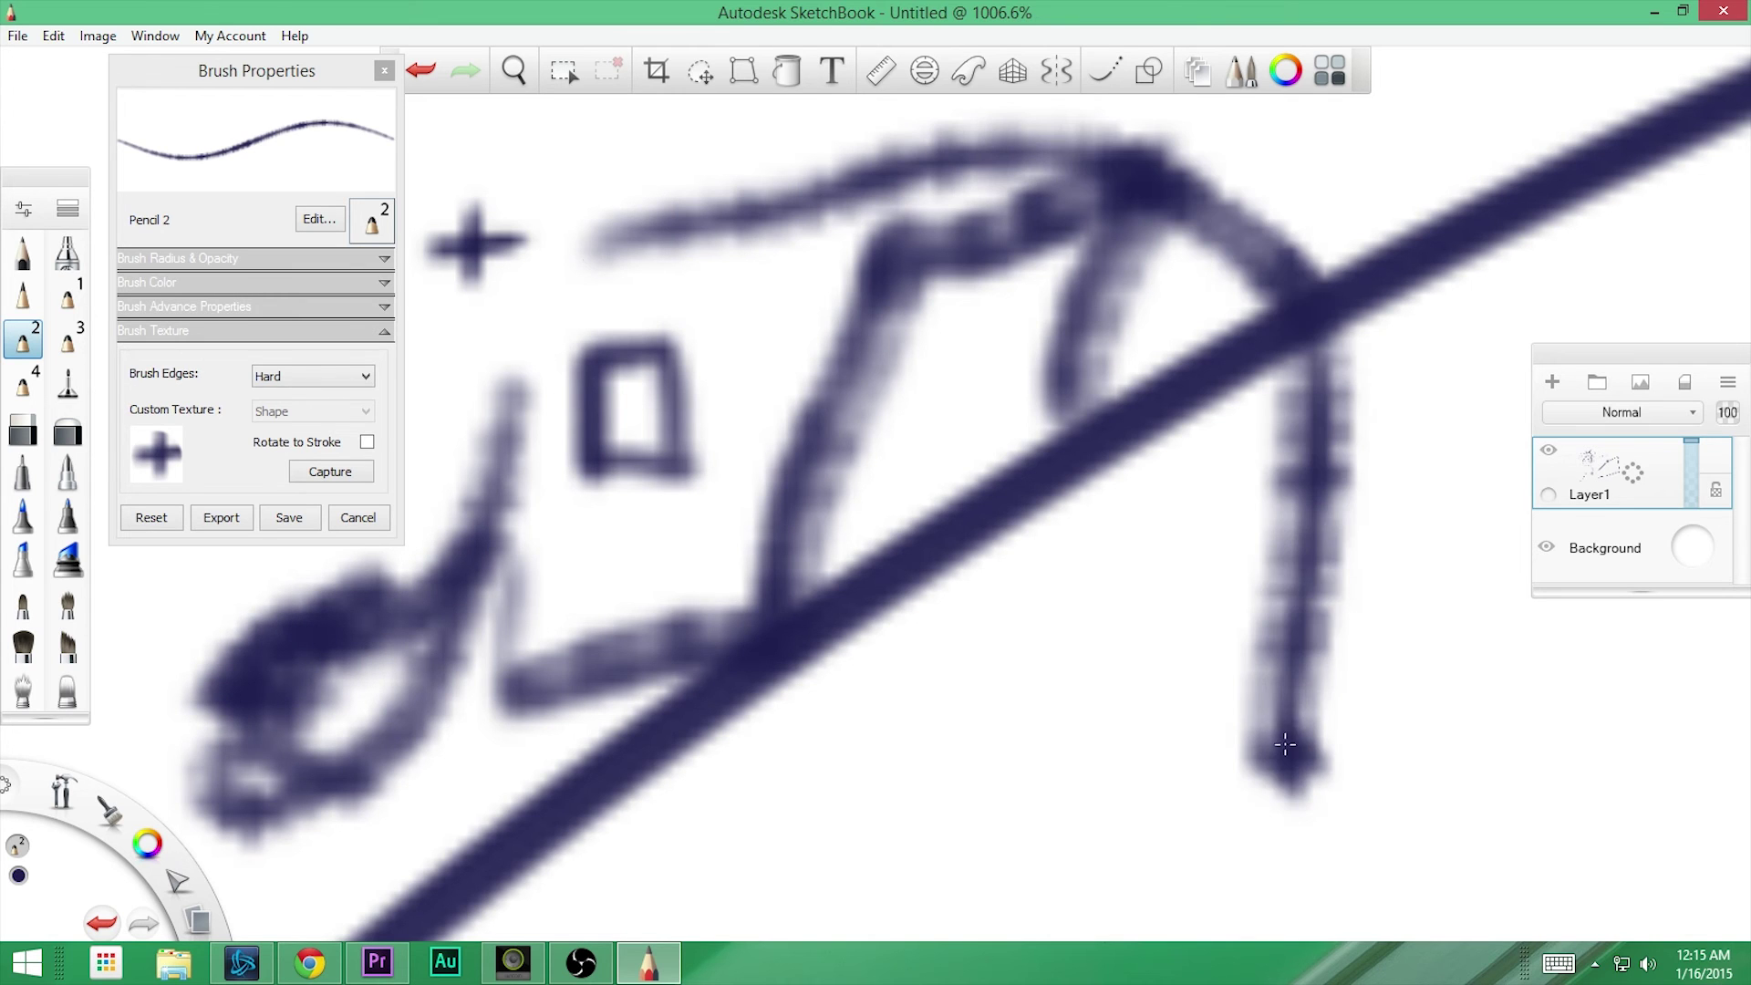
left_click_drag(1163, 675, 1272, 450)
left_click_drag(1168, 521, 1023, 786)
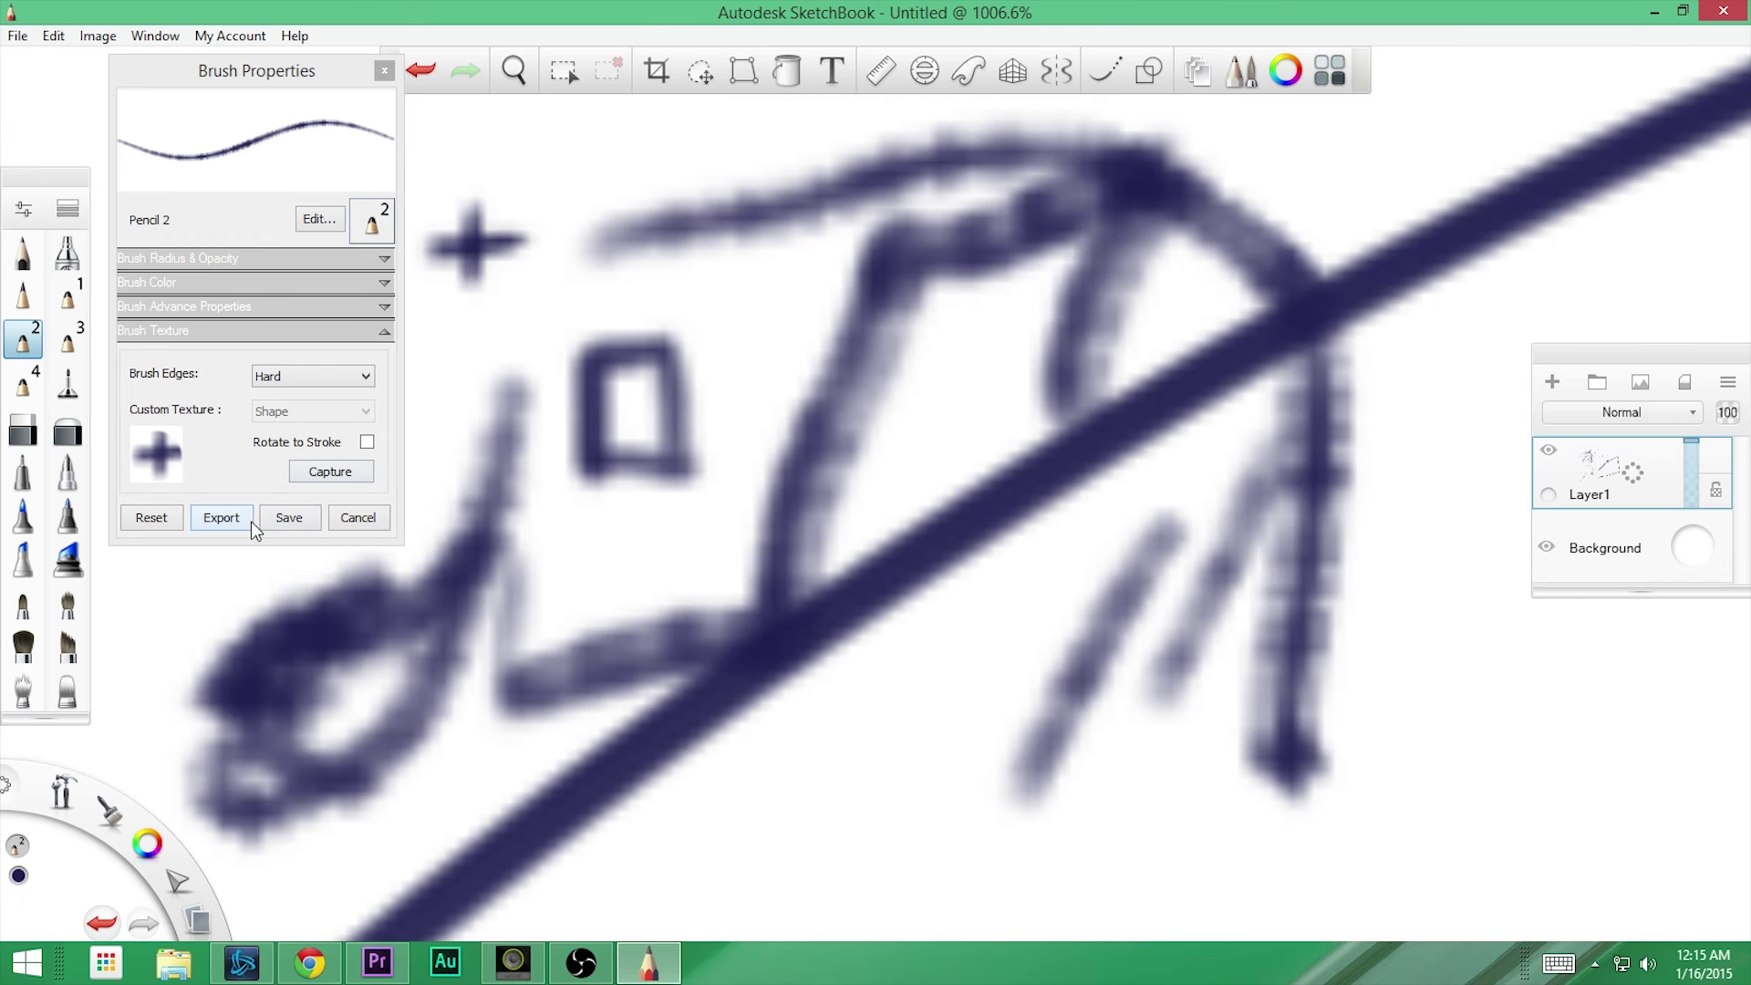
- Reset Pencil 2 to its default brush settings and close its properties
left_click(171, 520)
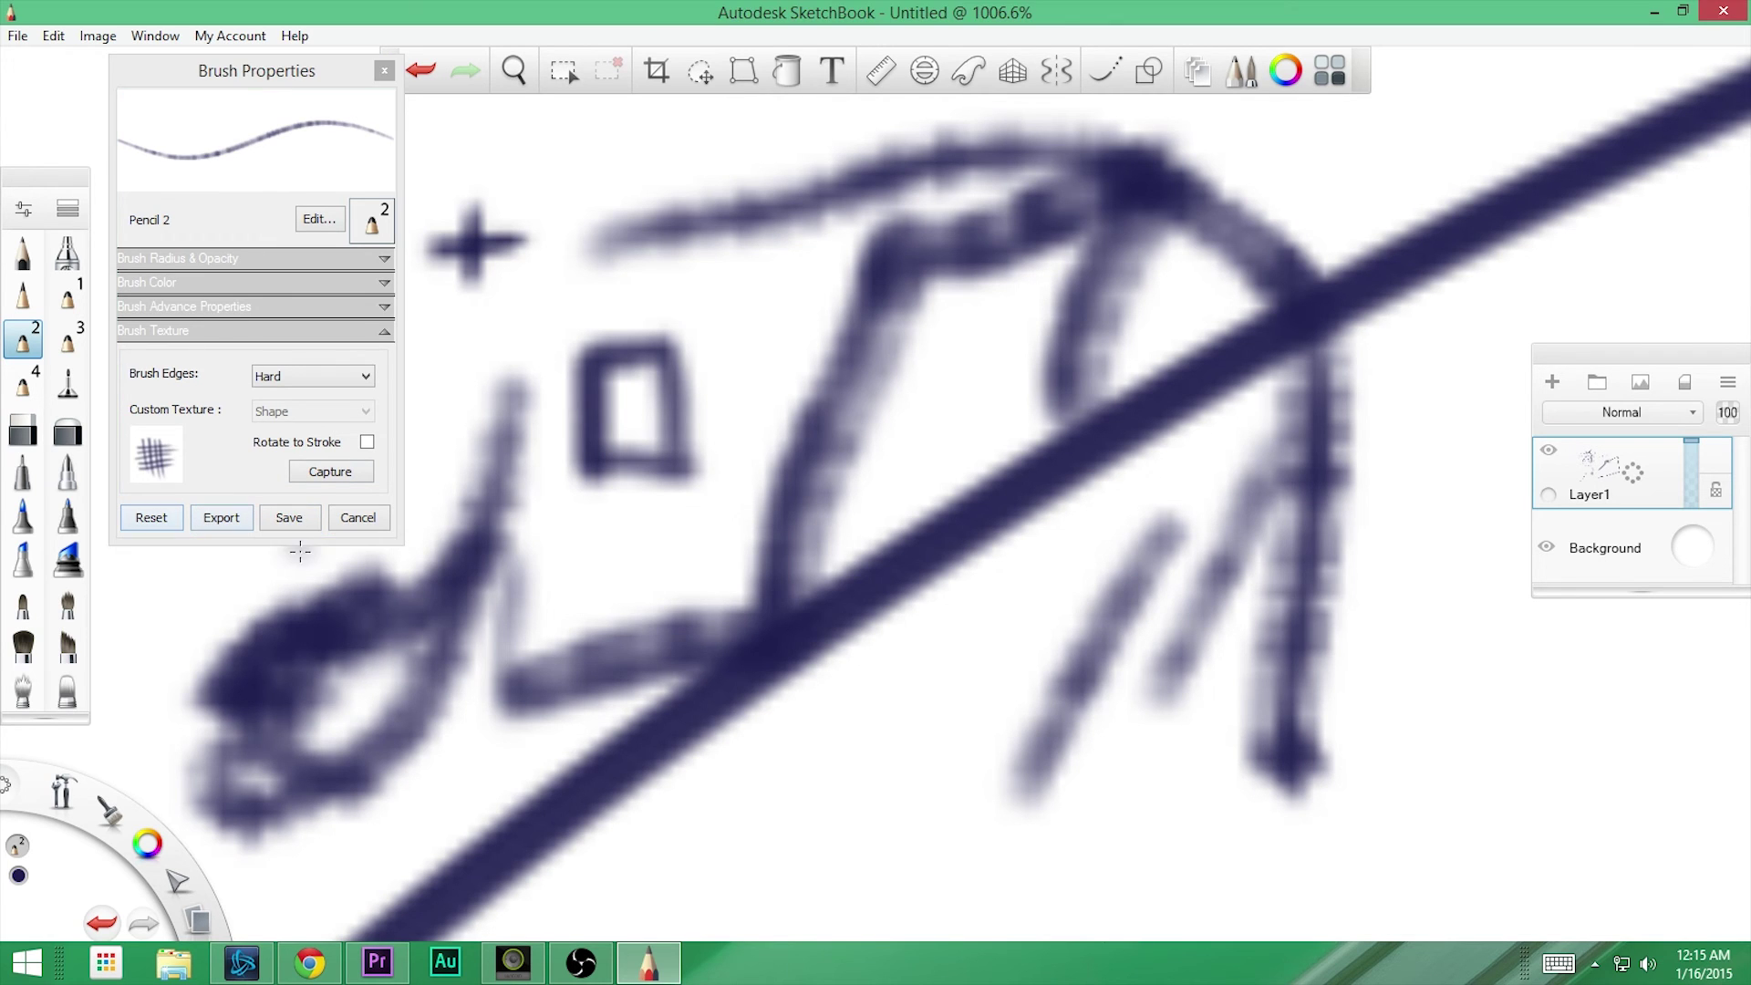
left_click(371, 523)
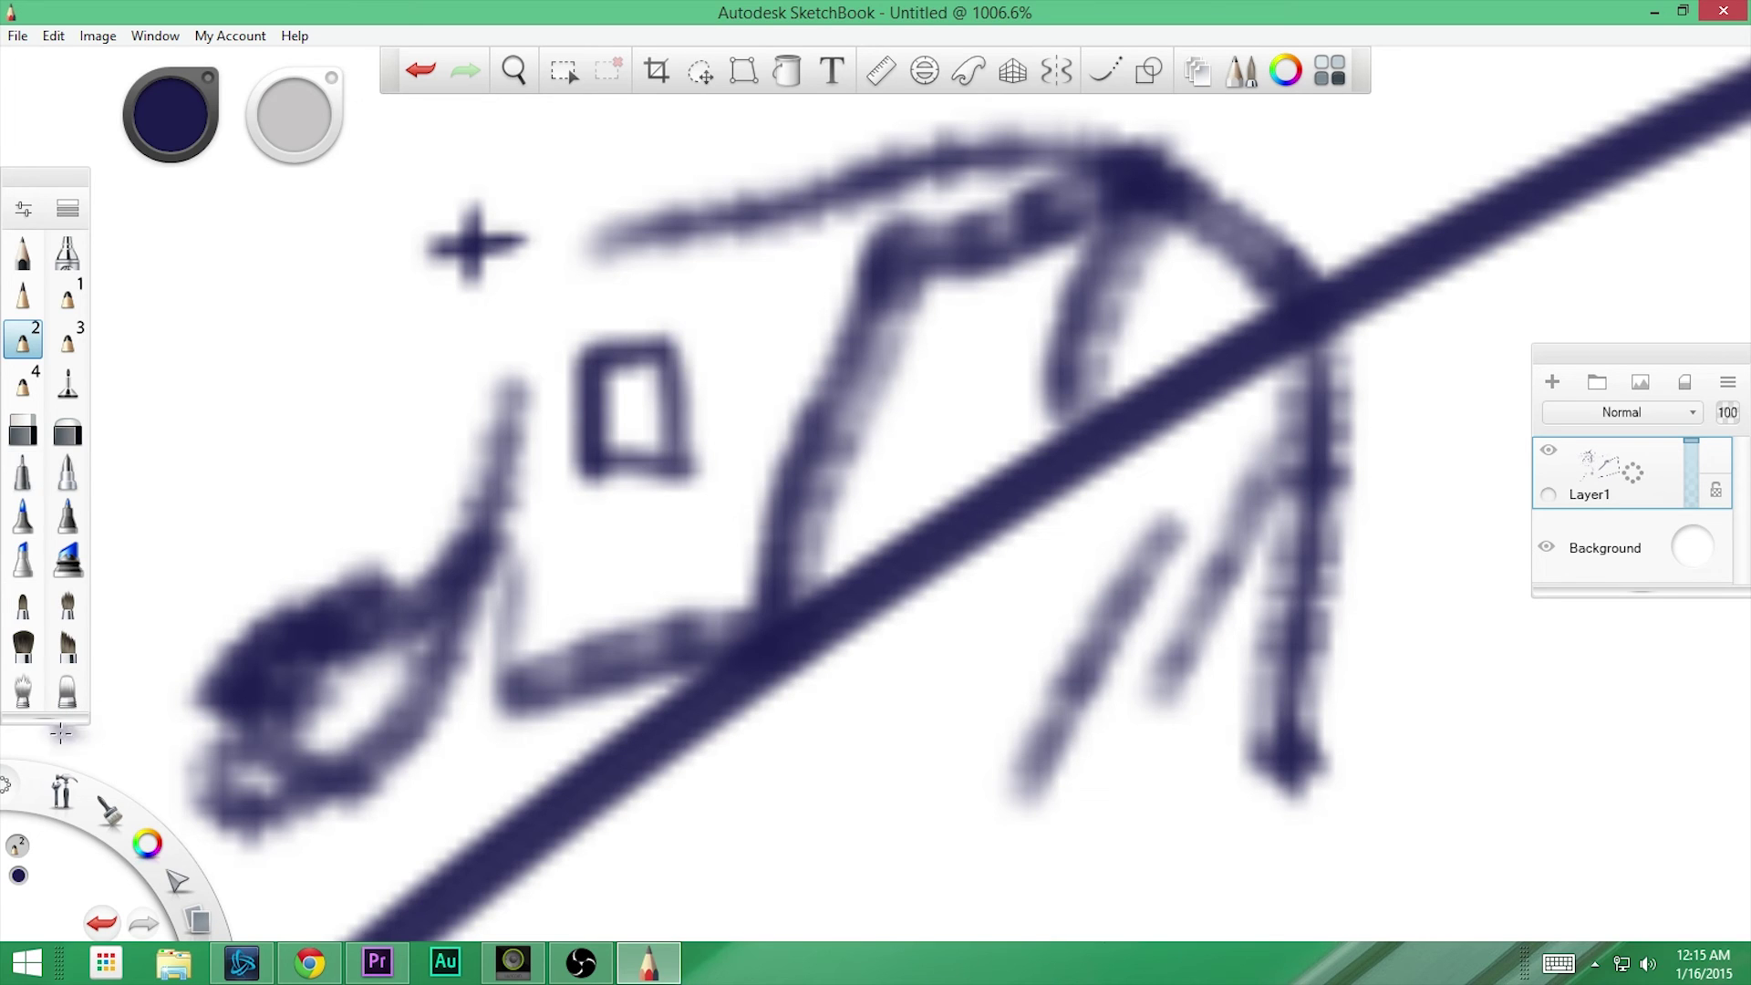
- Move the brush palette up and lengthen it to show more brushes, undoing a stray mark on the canvas
left_click_drag(41, 183, 41, 76)
mouse_move(45, 613)
left_mouse_down()
mouse_move(77, 883)
mouse_move(55, 843)
mouse_move(43, 702)
left_mouse_up()
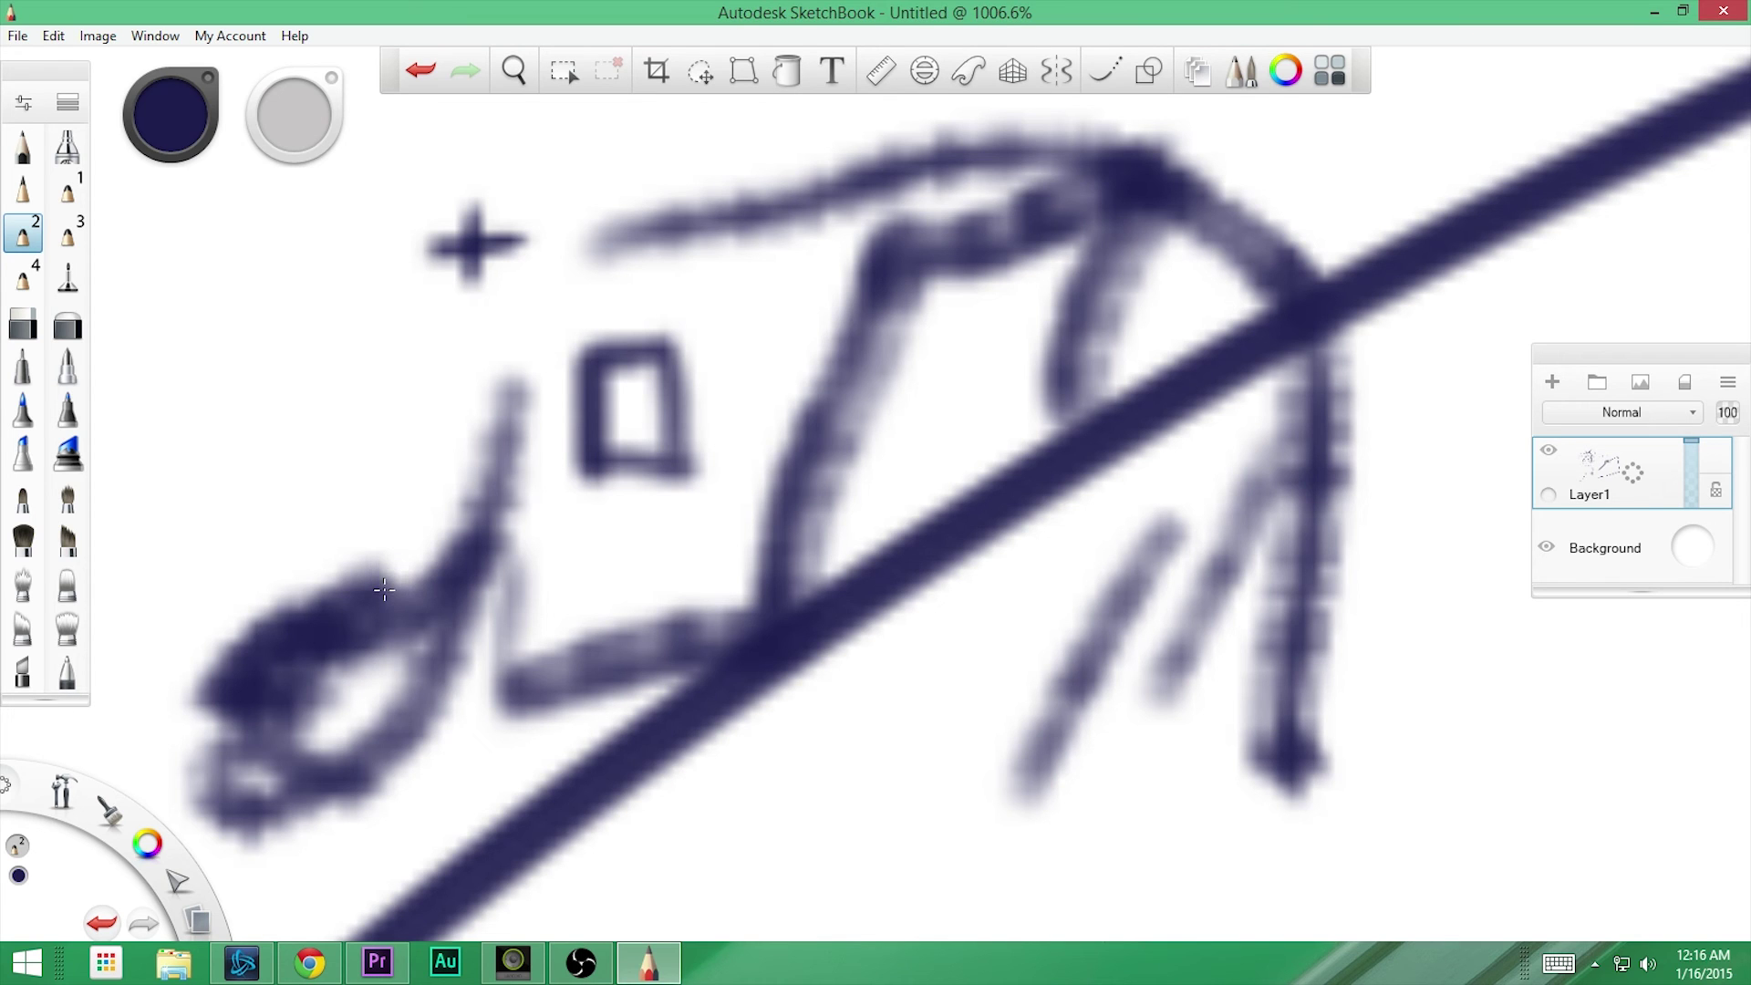
left_click(233, 518)
key("ctrl+z")
- Restore the default window layout
left_click(159, 39)
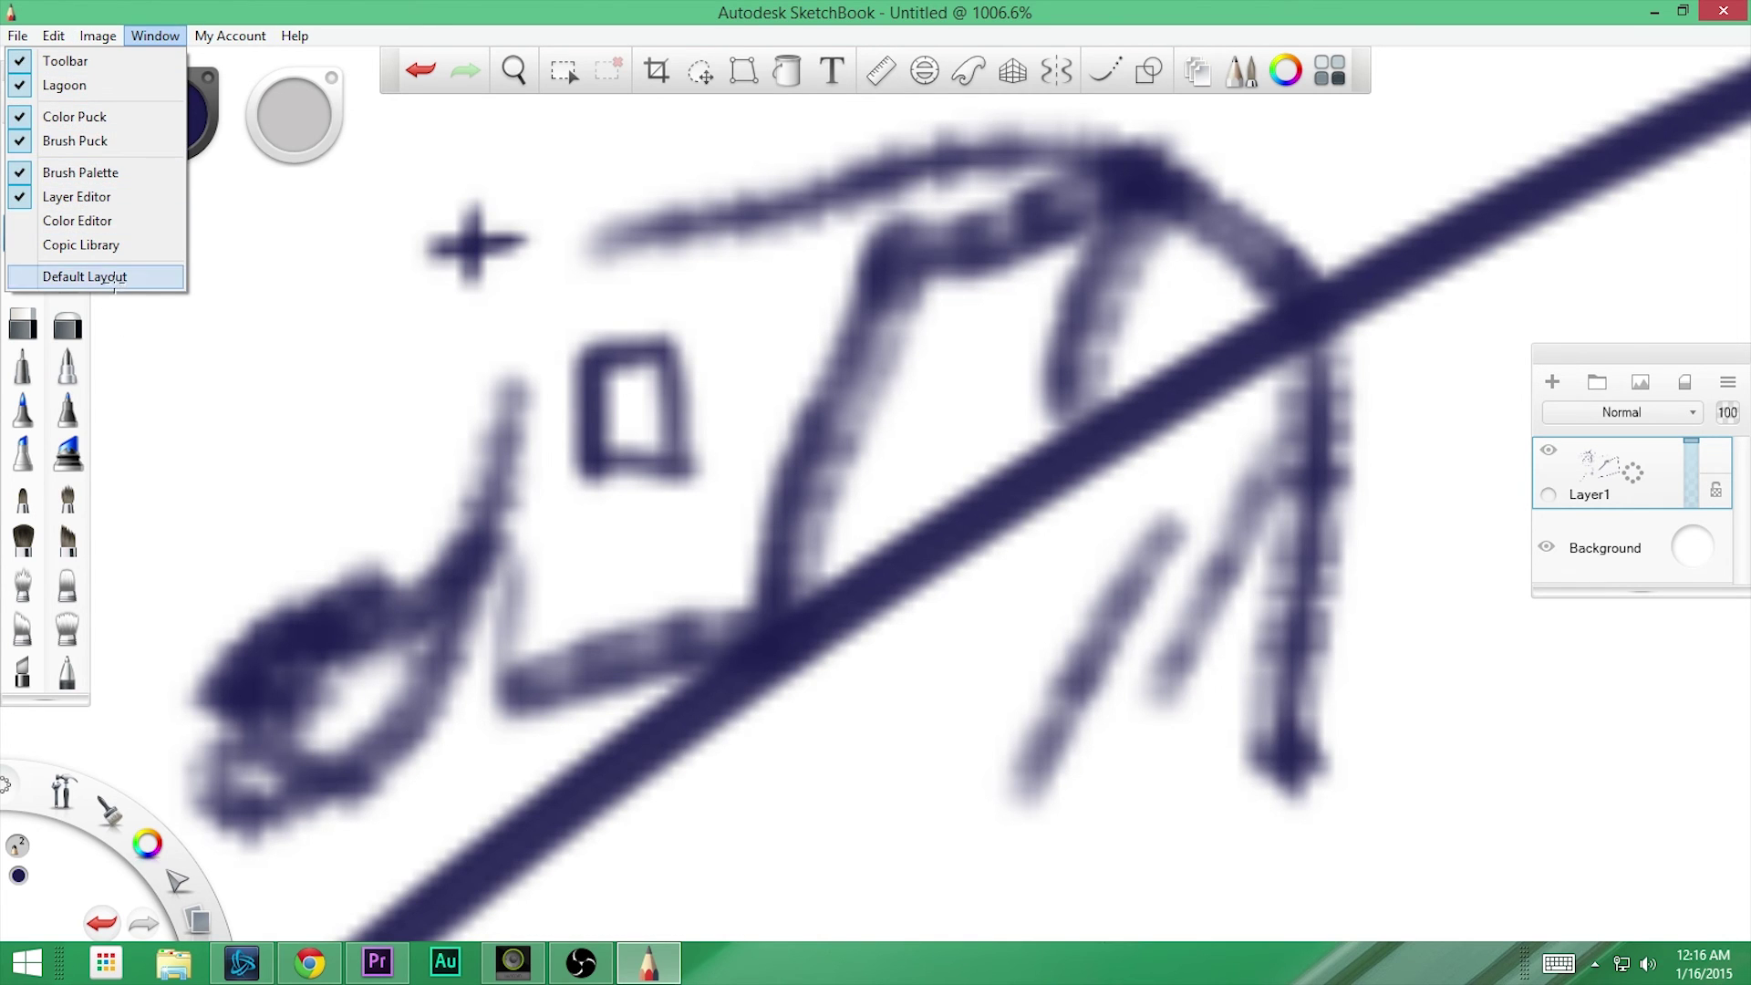
left_click(116, 278)
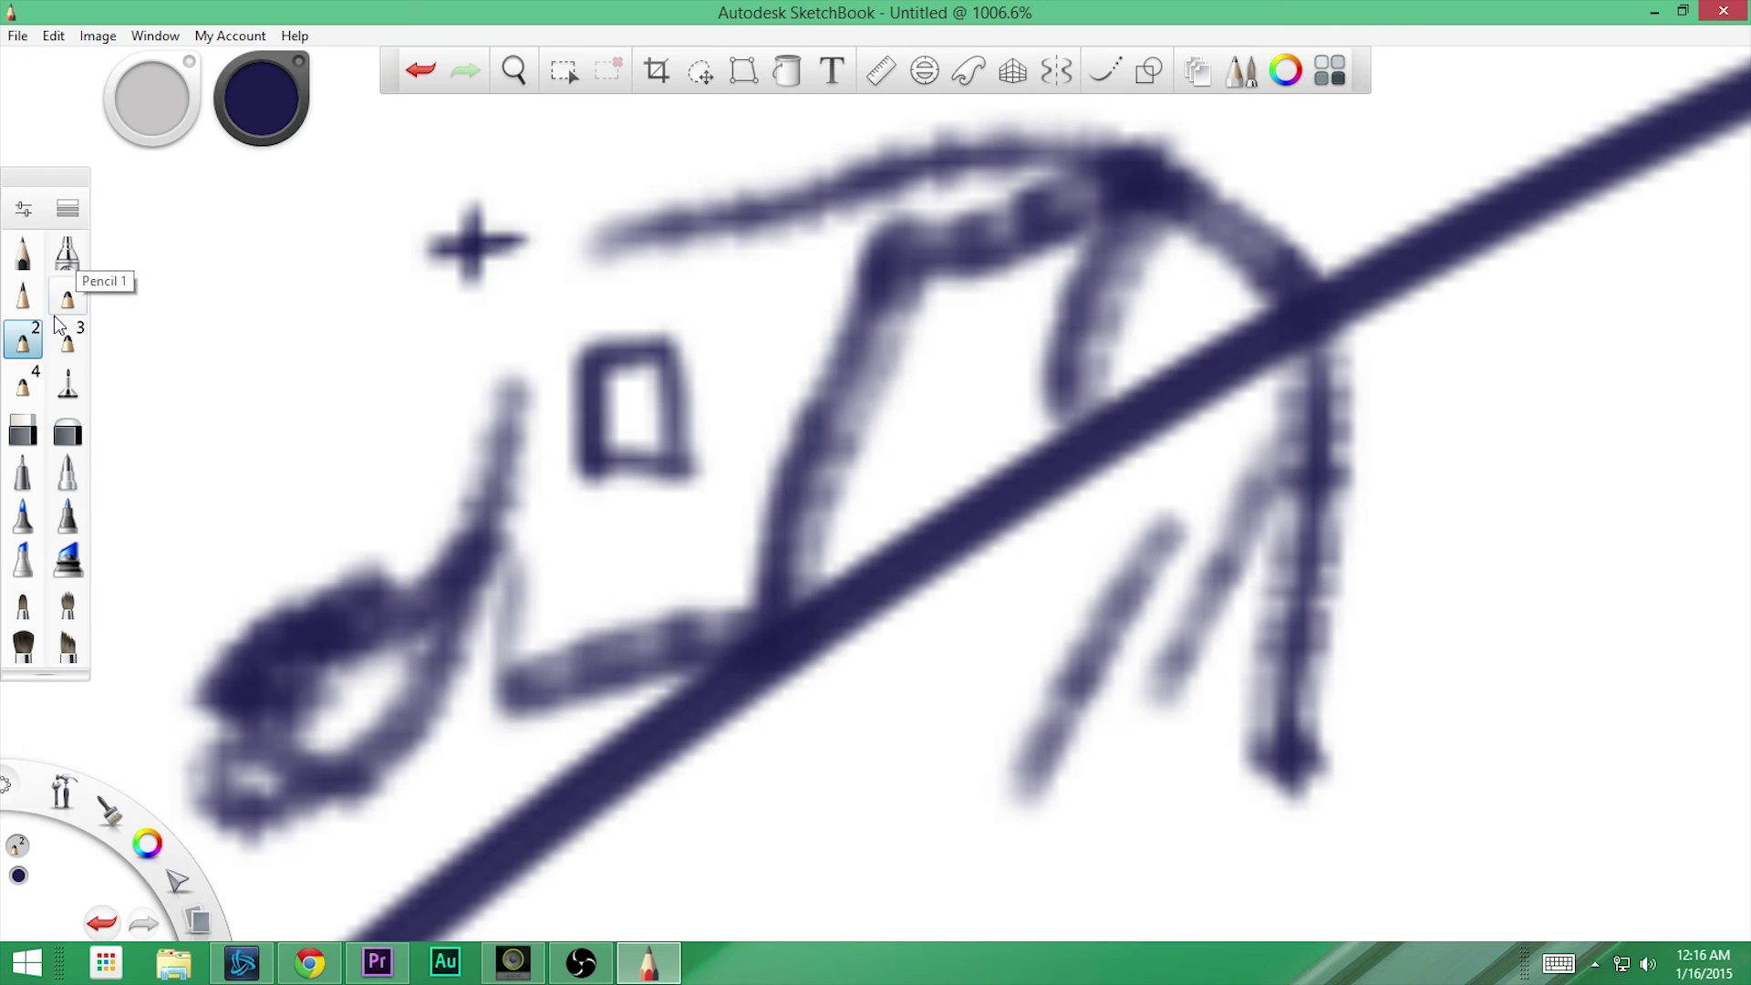
left_click(22, 177)
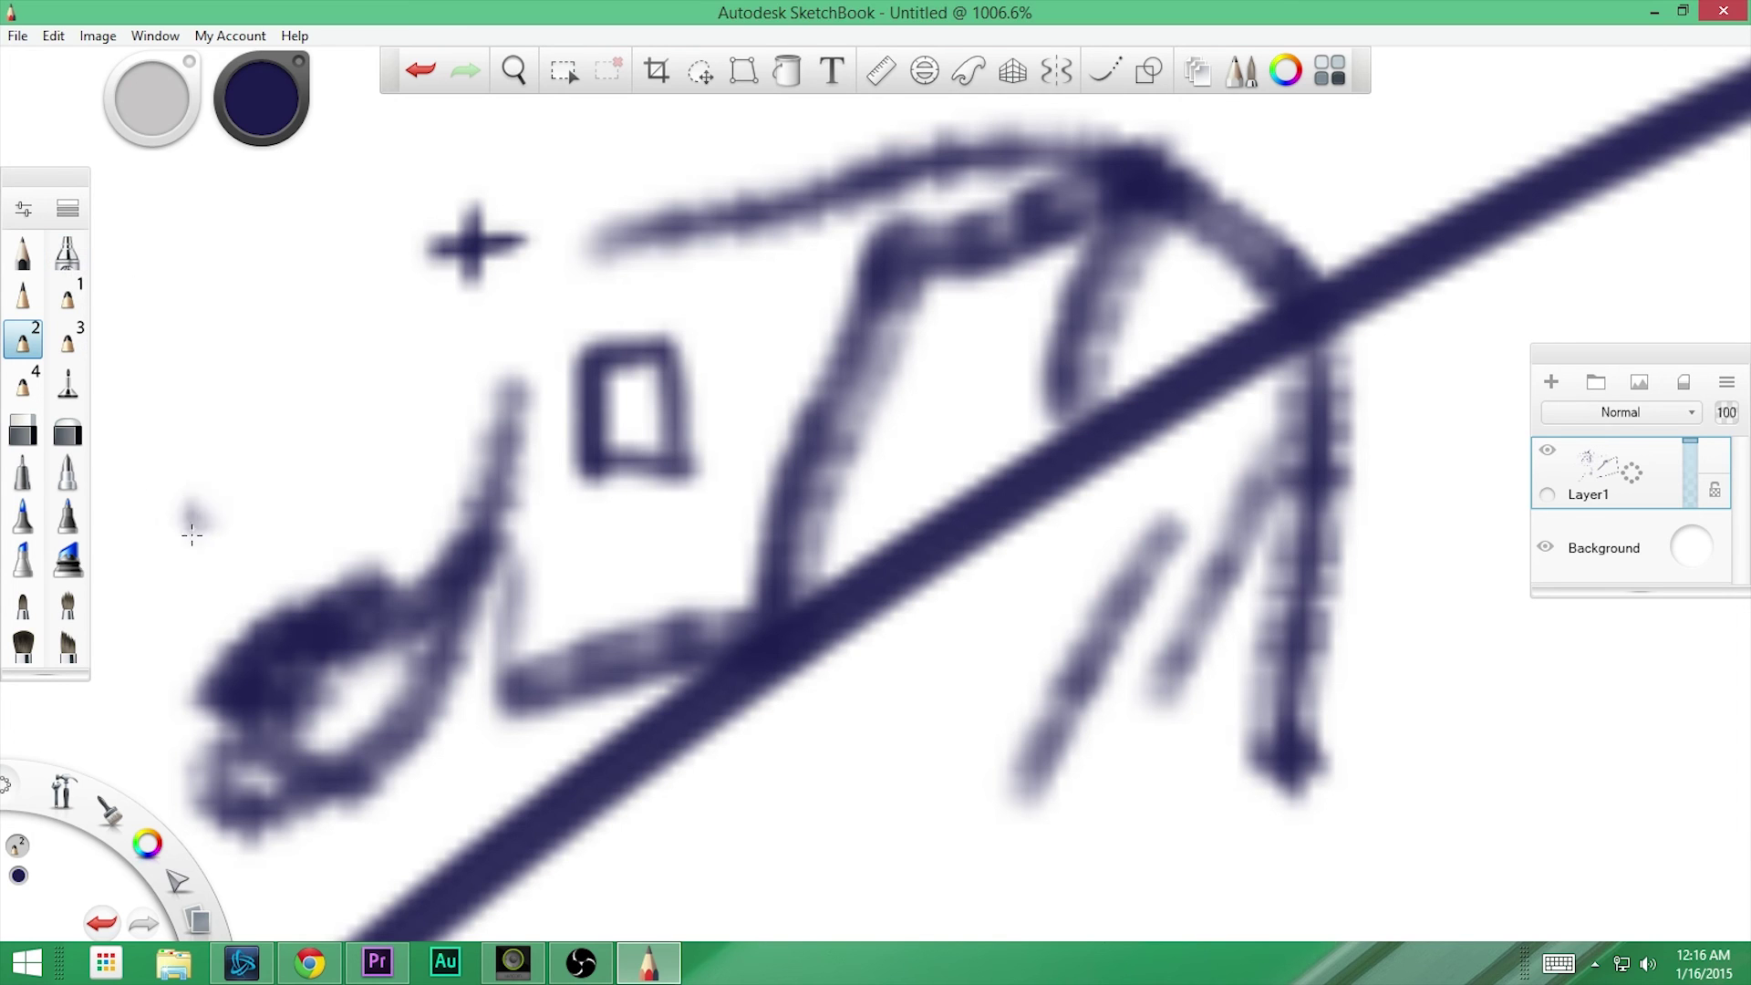
- Choose the regular Pencil from the lagoon's brush set
left_click(111, 820)
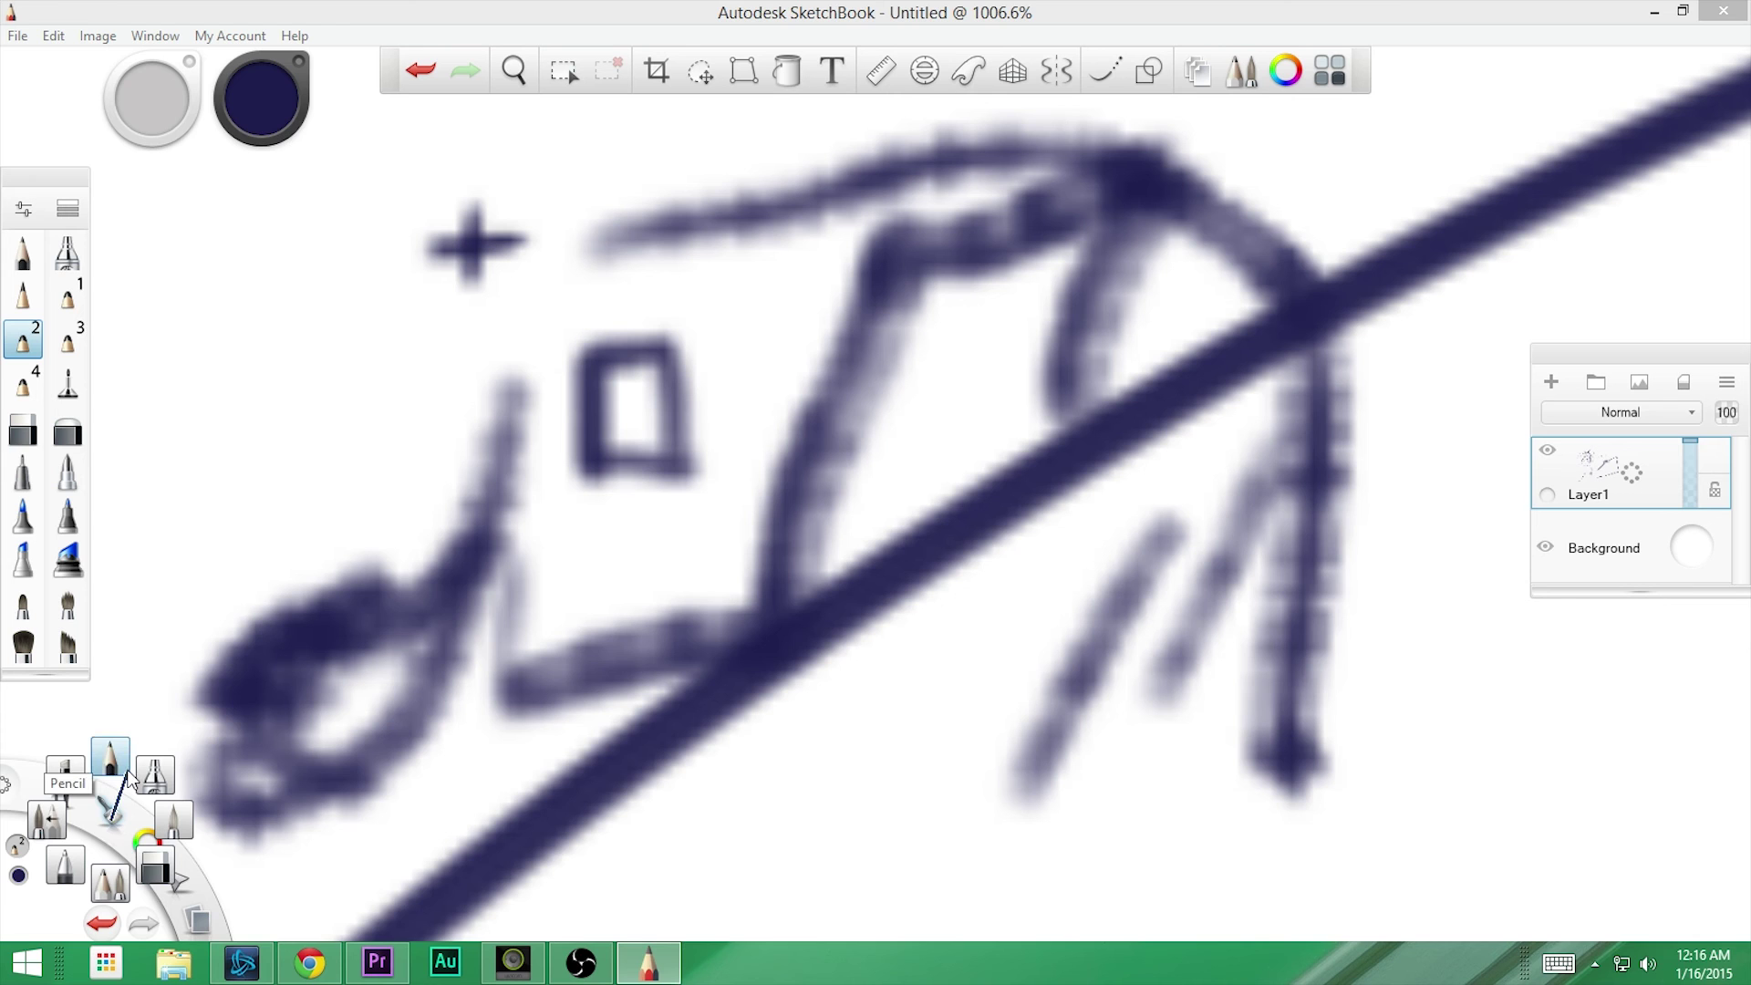
left_click(64, 786)
mouse_move(64, 786)
left_mouse_down()
mouse_move(64, 862)
mouse_move(116, 899)
mouse_move(157, 868)
mouse_move(177, 777)
mouse_move(130, 750)
left_mouse_up()
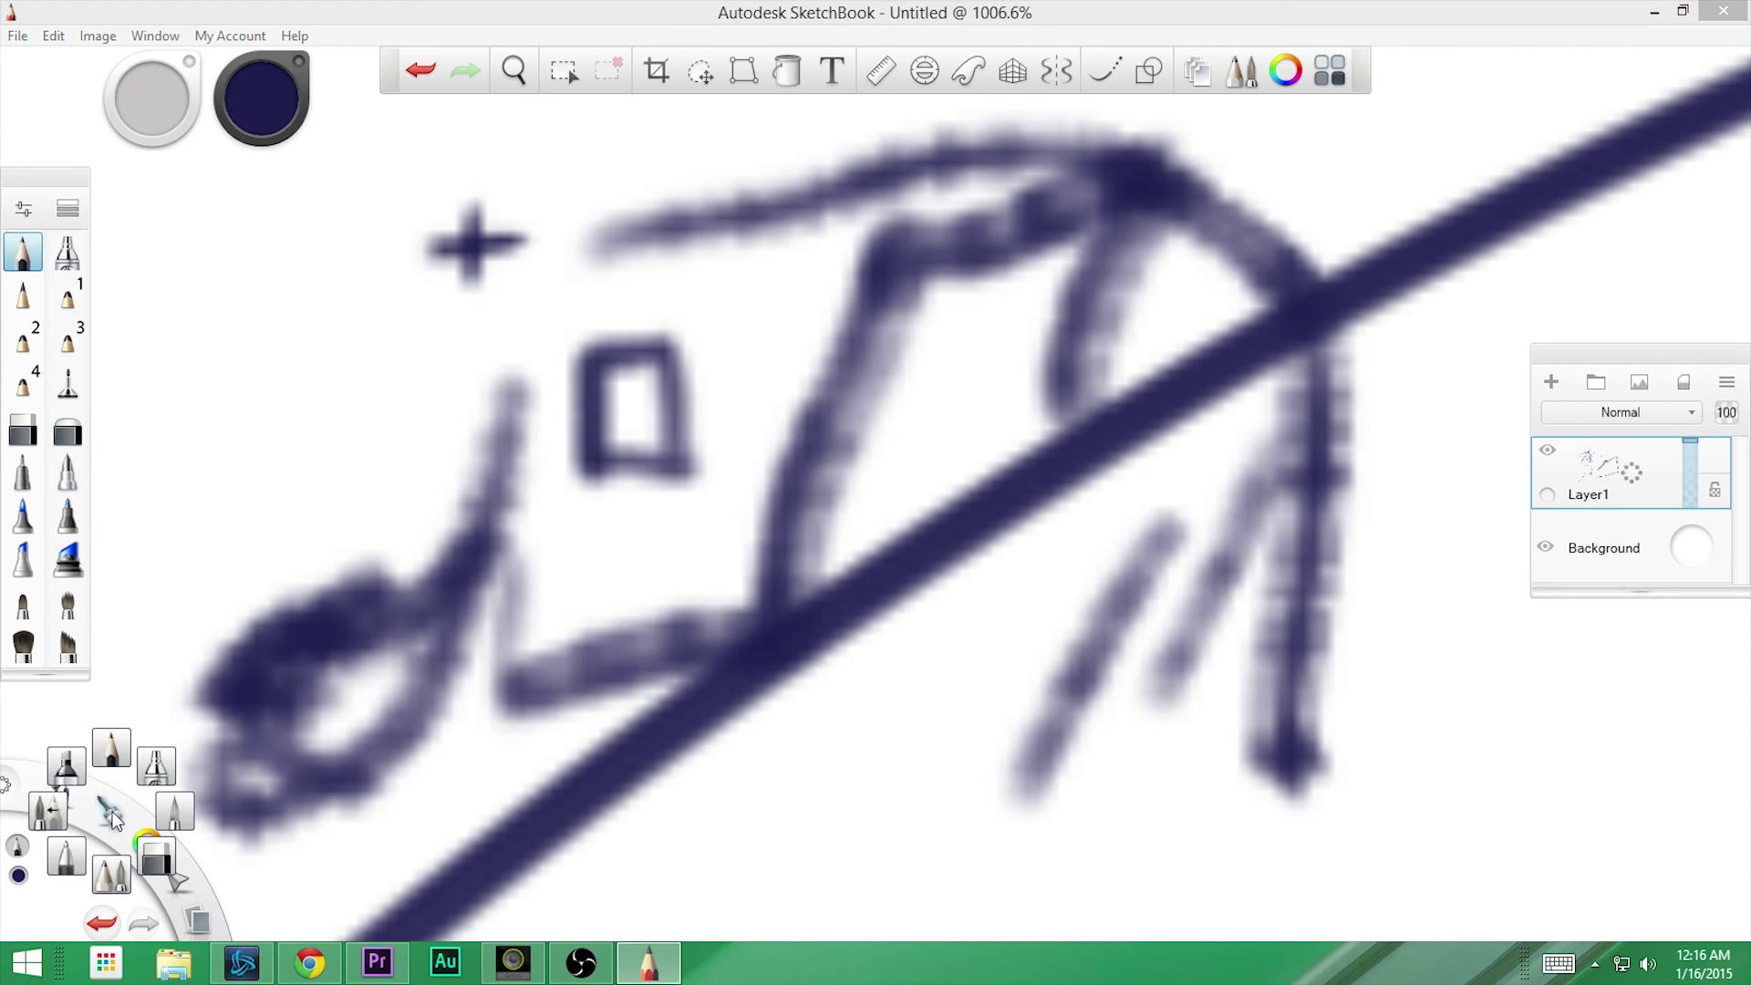
left_click(18, 848)
left_click(18, 848)
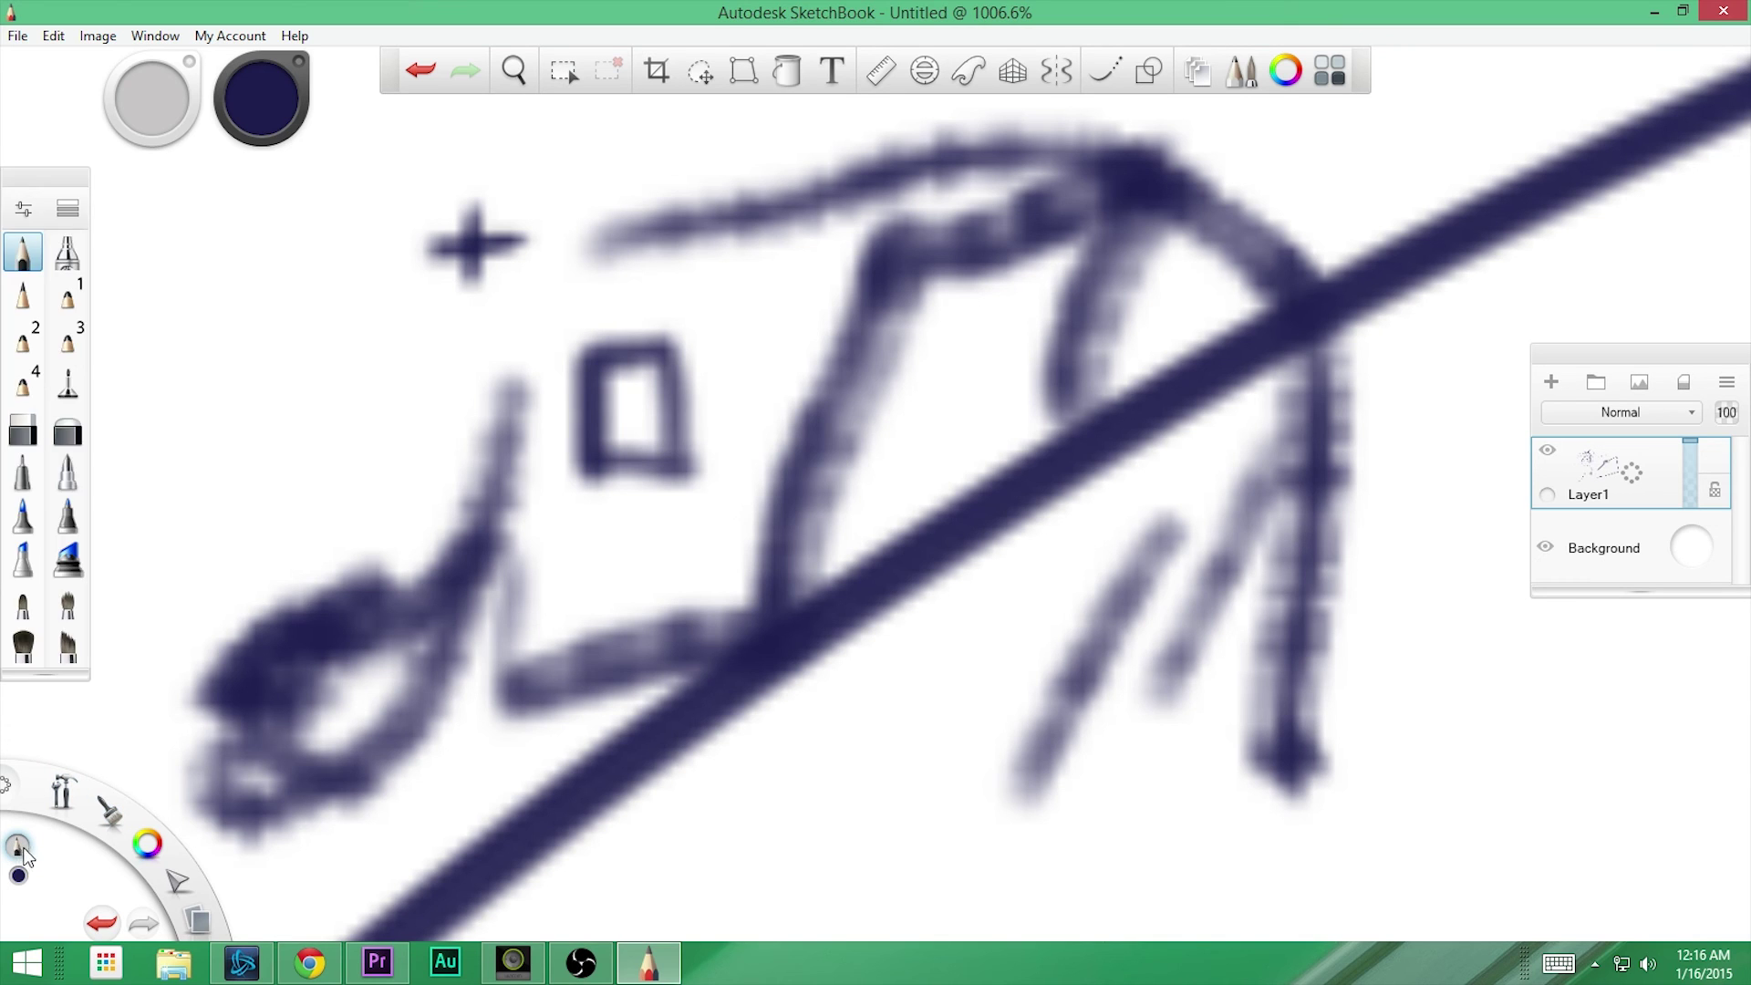
left_click(20, 850)
left_click(20, 849)
left_click(18, 848)
left_click(19, 848)
key("shift")
key("shift")
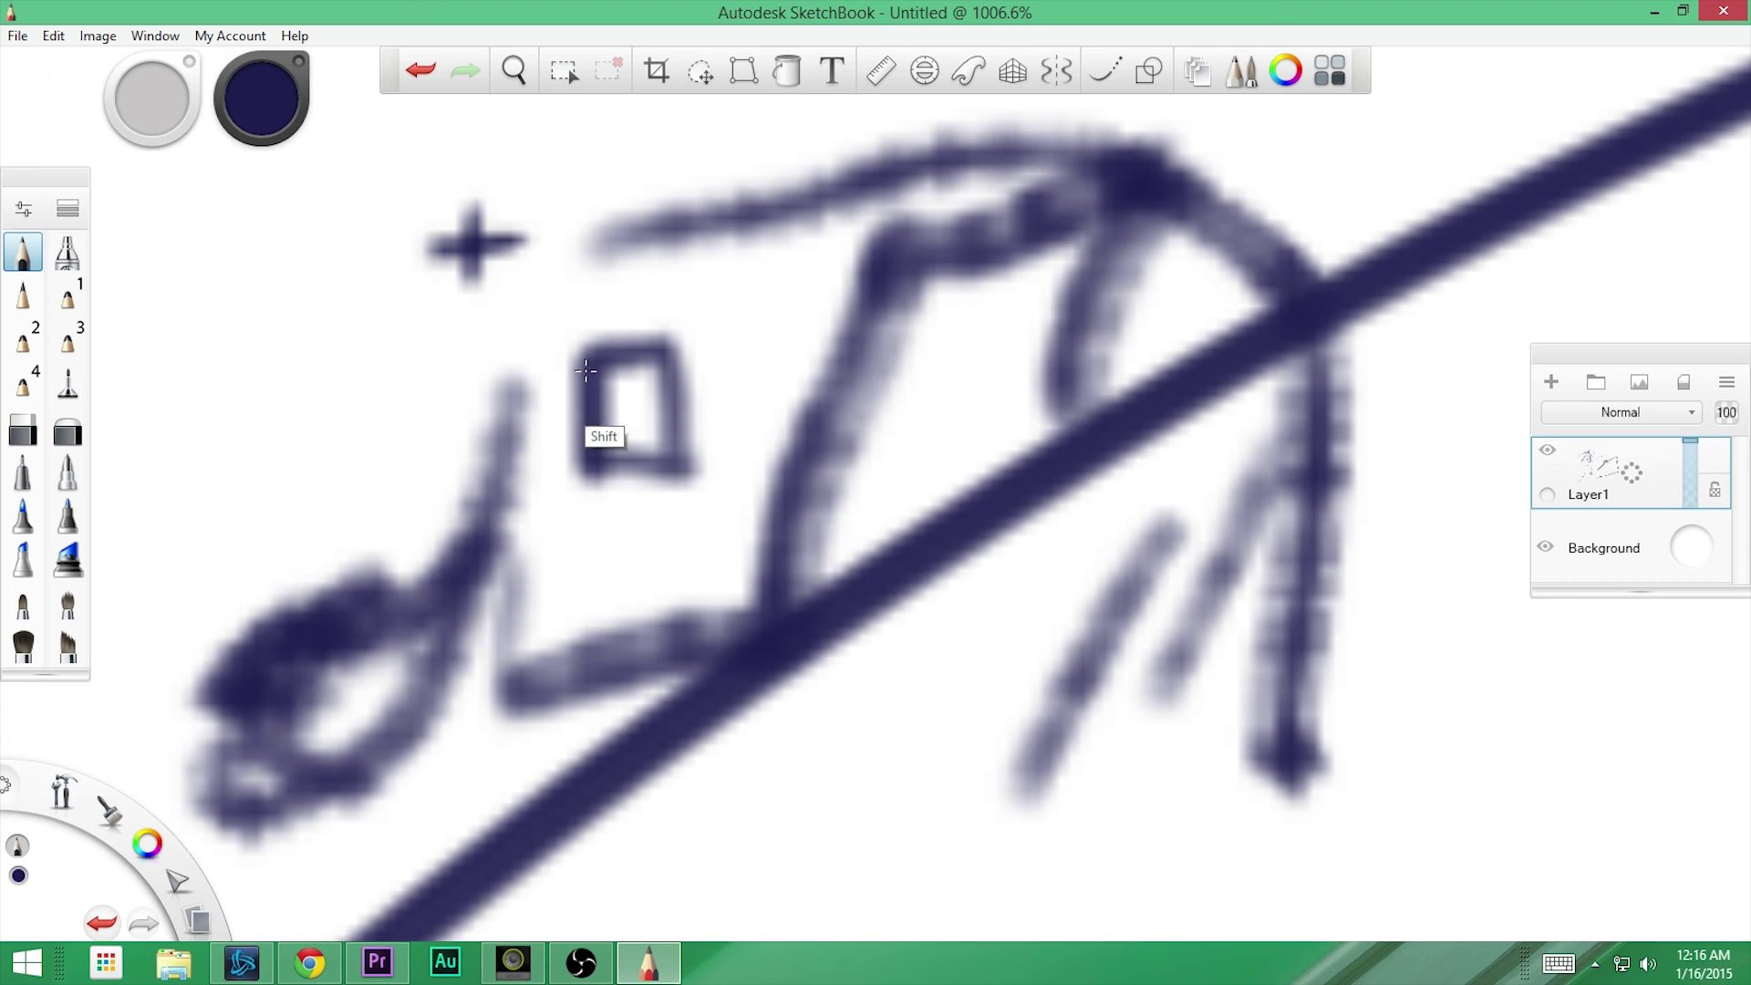
key("shift")
key("space")
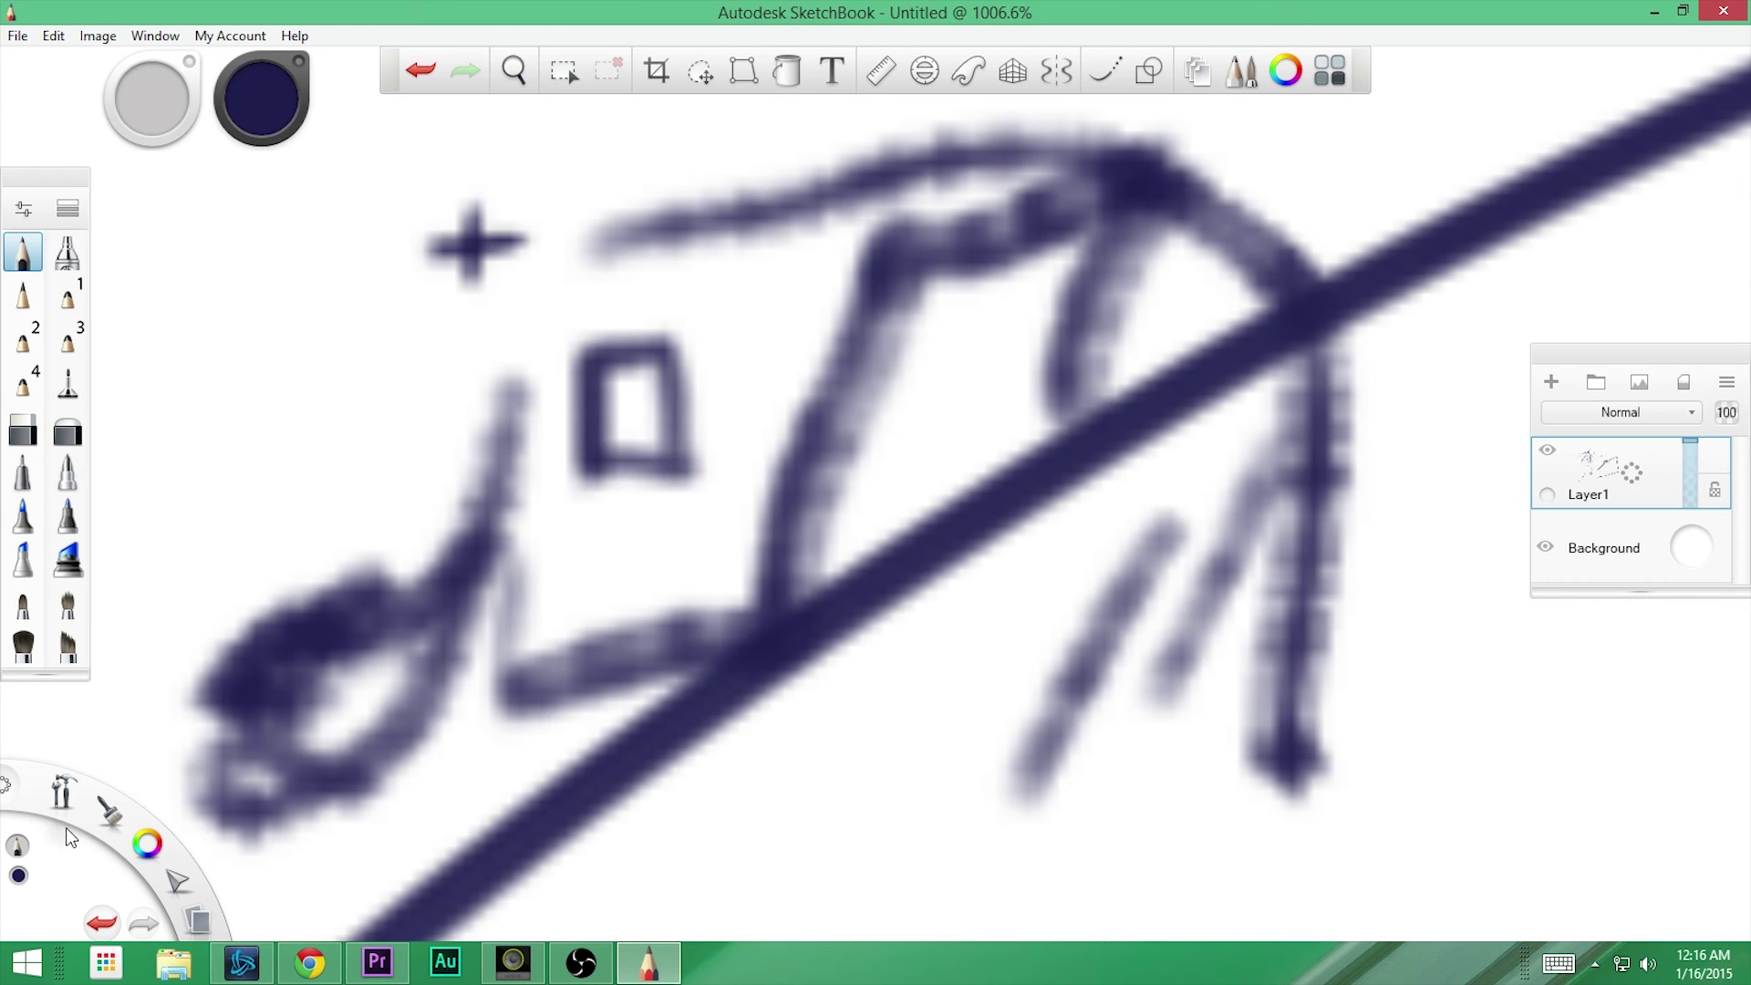
- Choose the Airbrush from the lagoon's brush set and spray a faint shade around the small rectangle
left_click(110, 809)
left_click(157, 764)
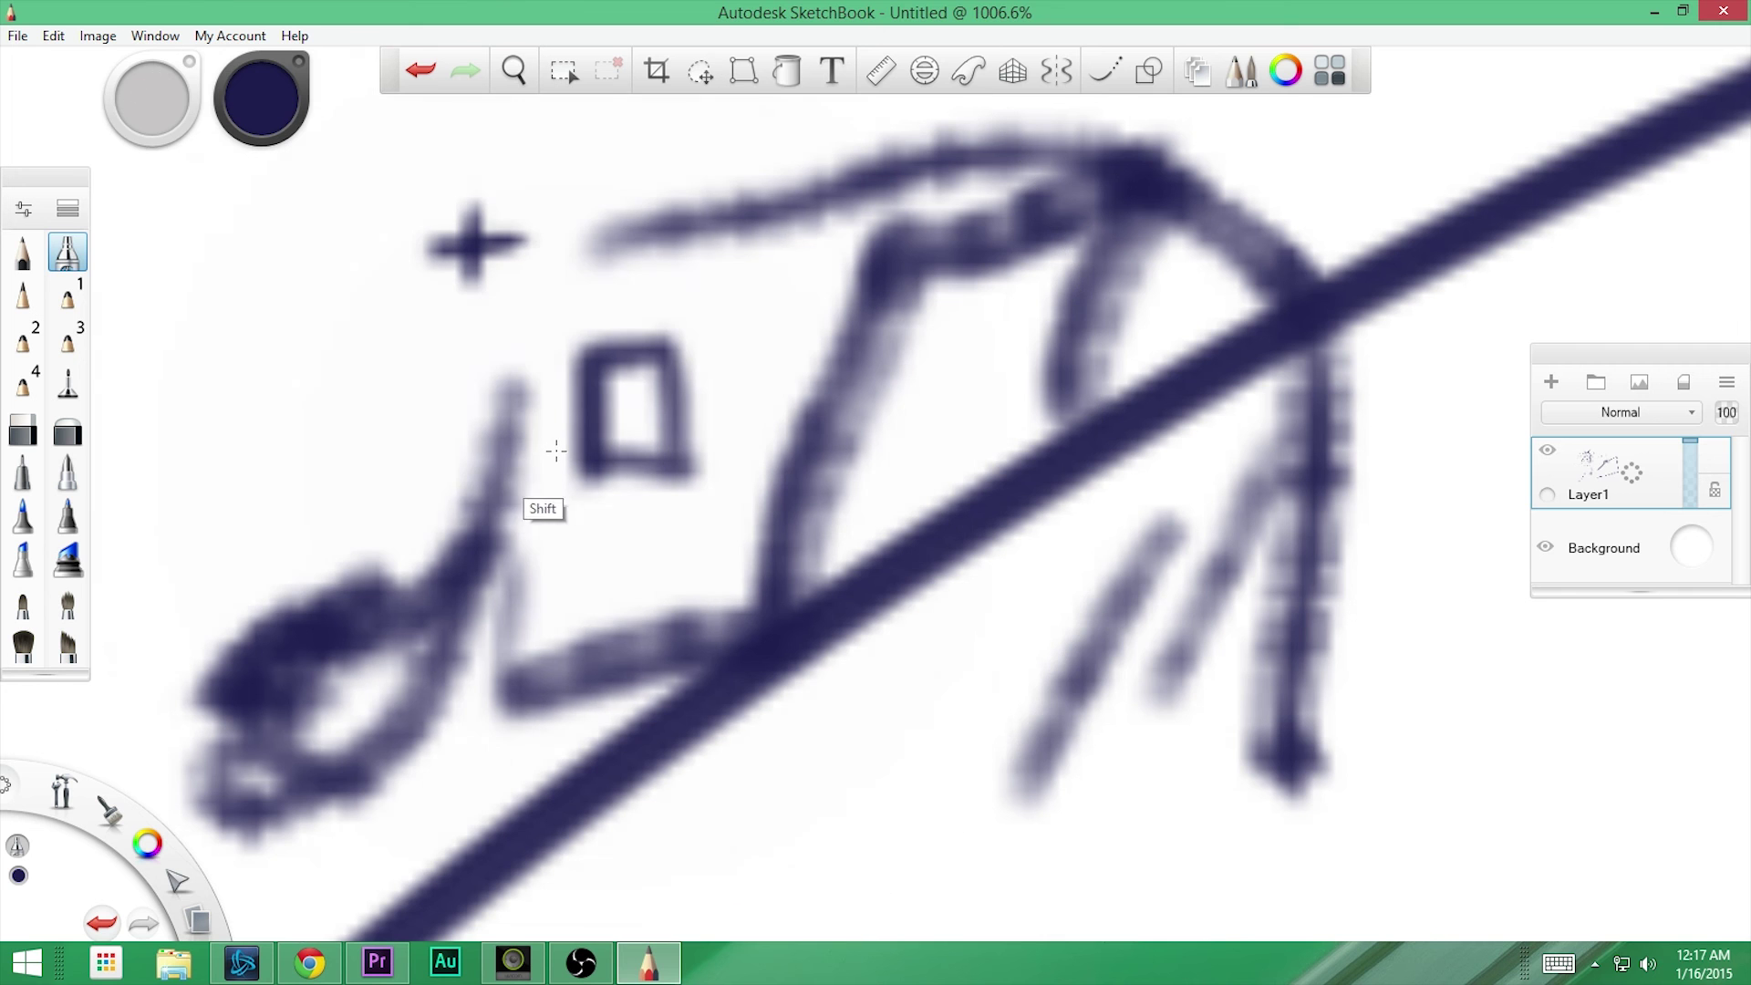
key("space")
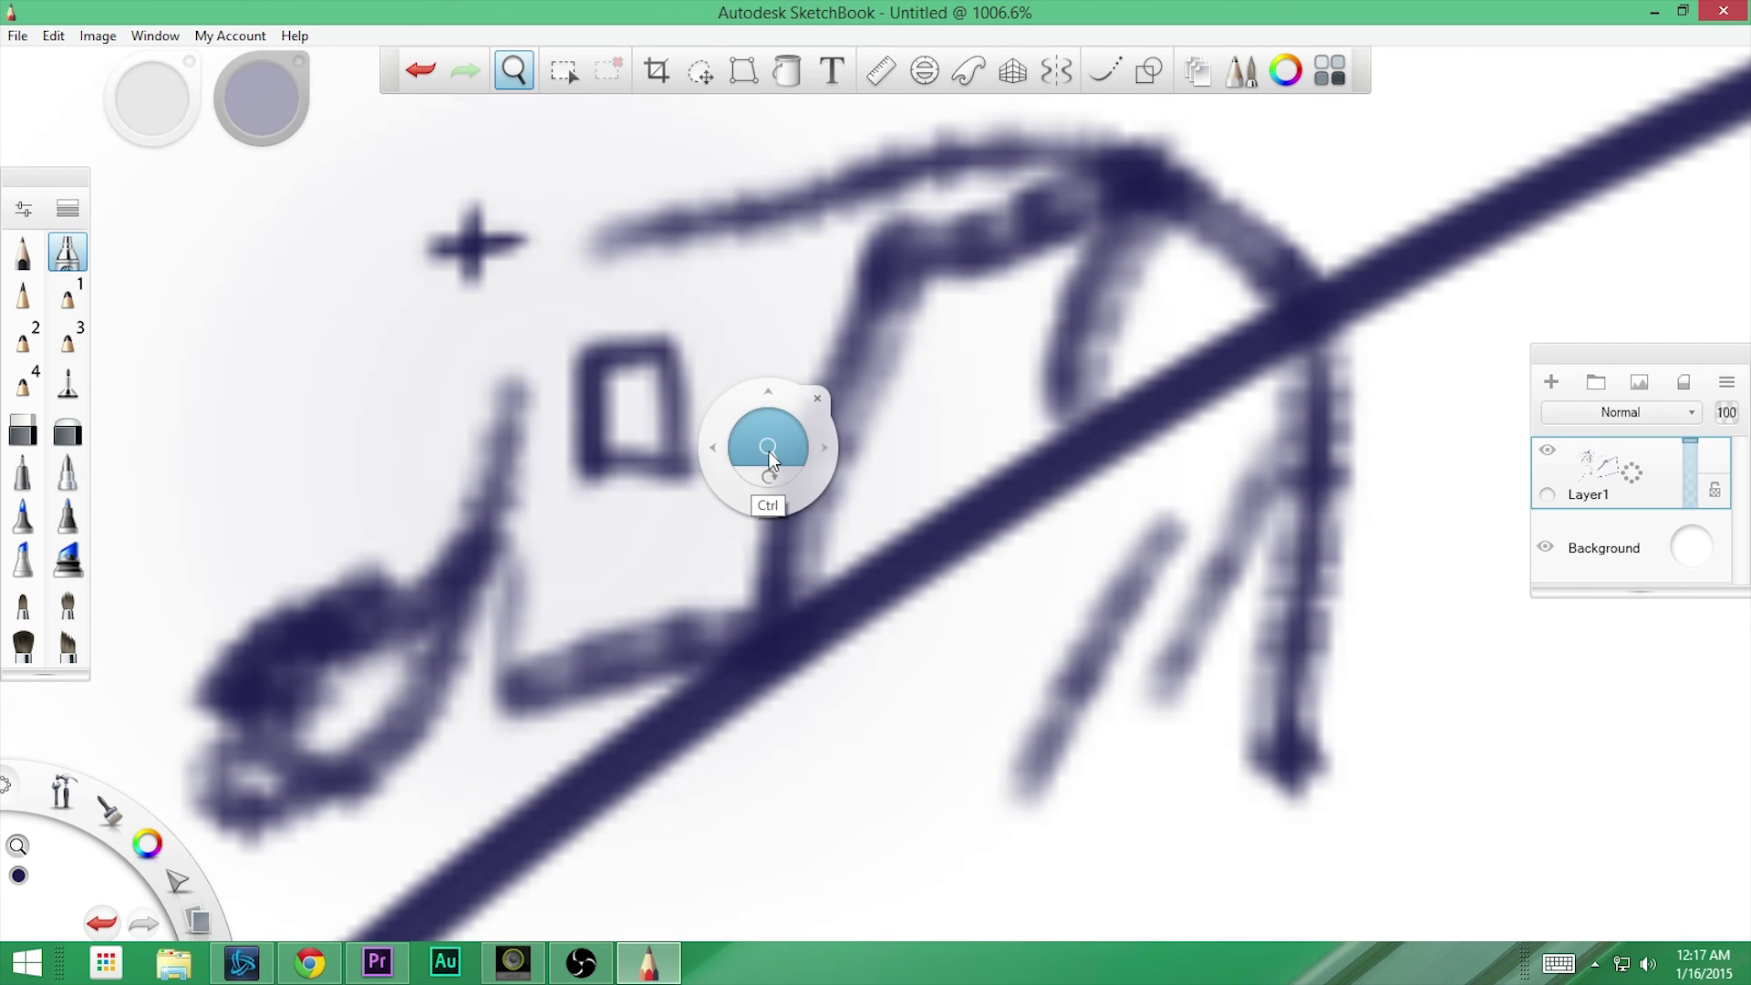
scroll(734, 465, "down", 2)
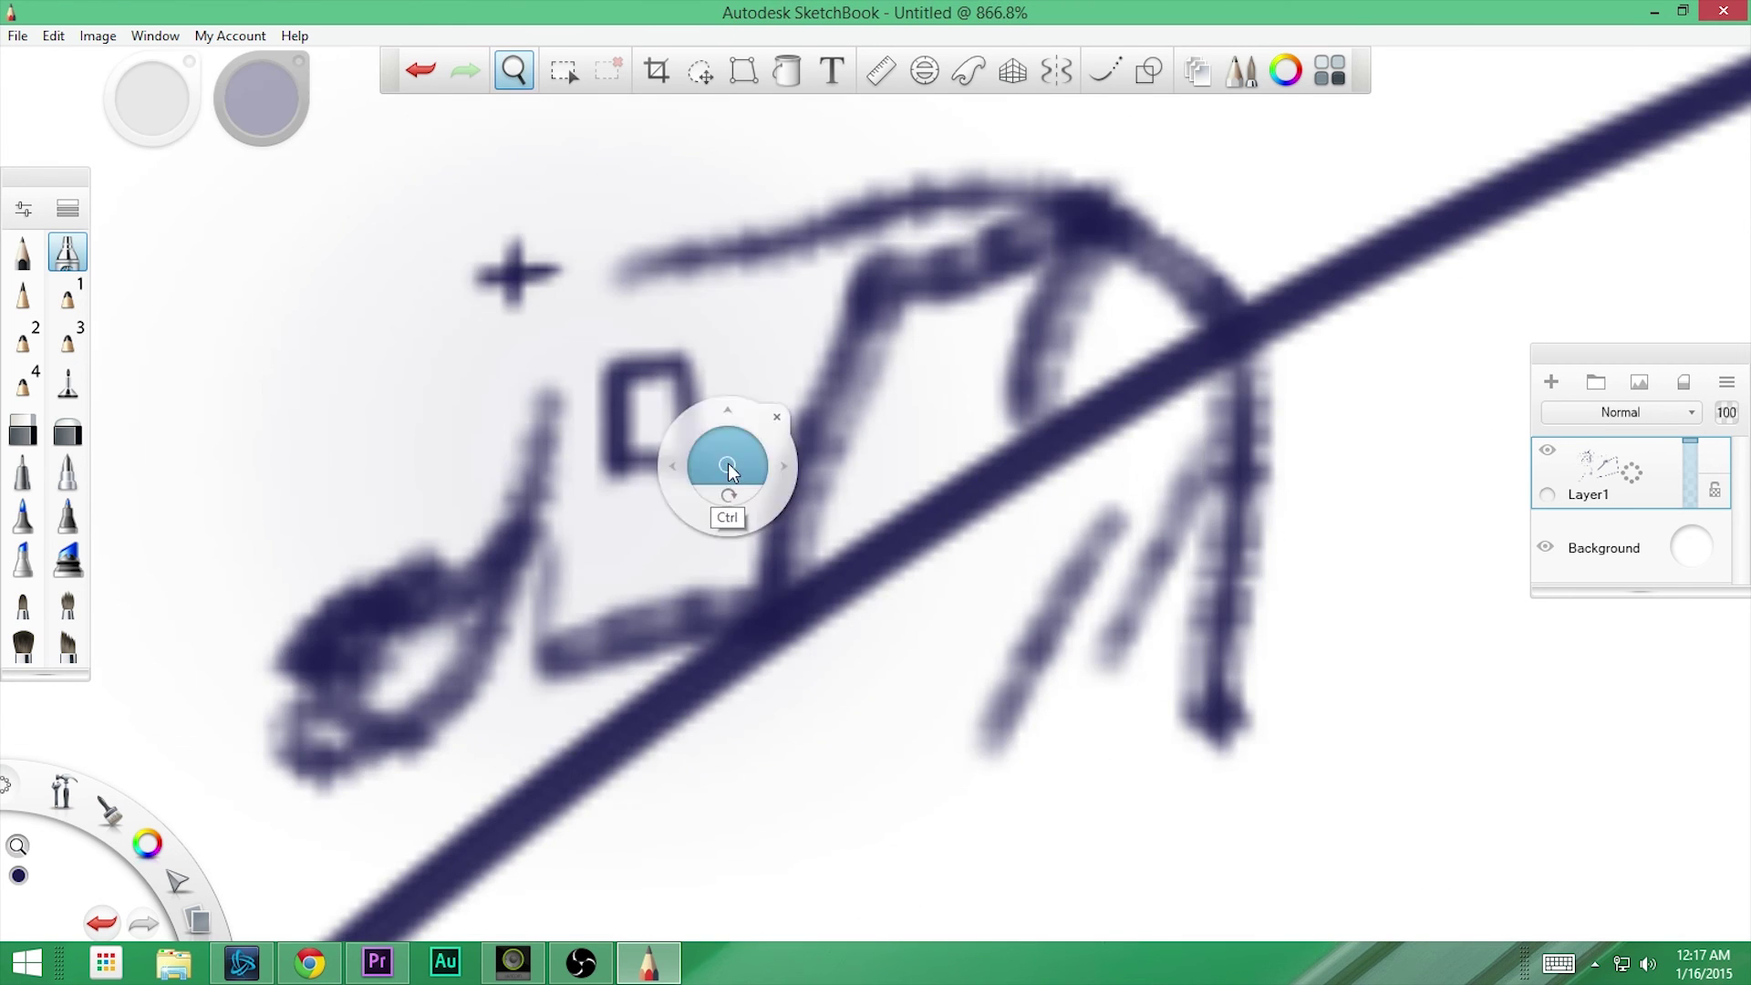
scroll(730, 463, "up", 1)
scroll(725, 462, "down", 2)
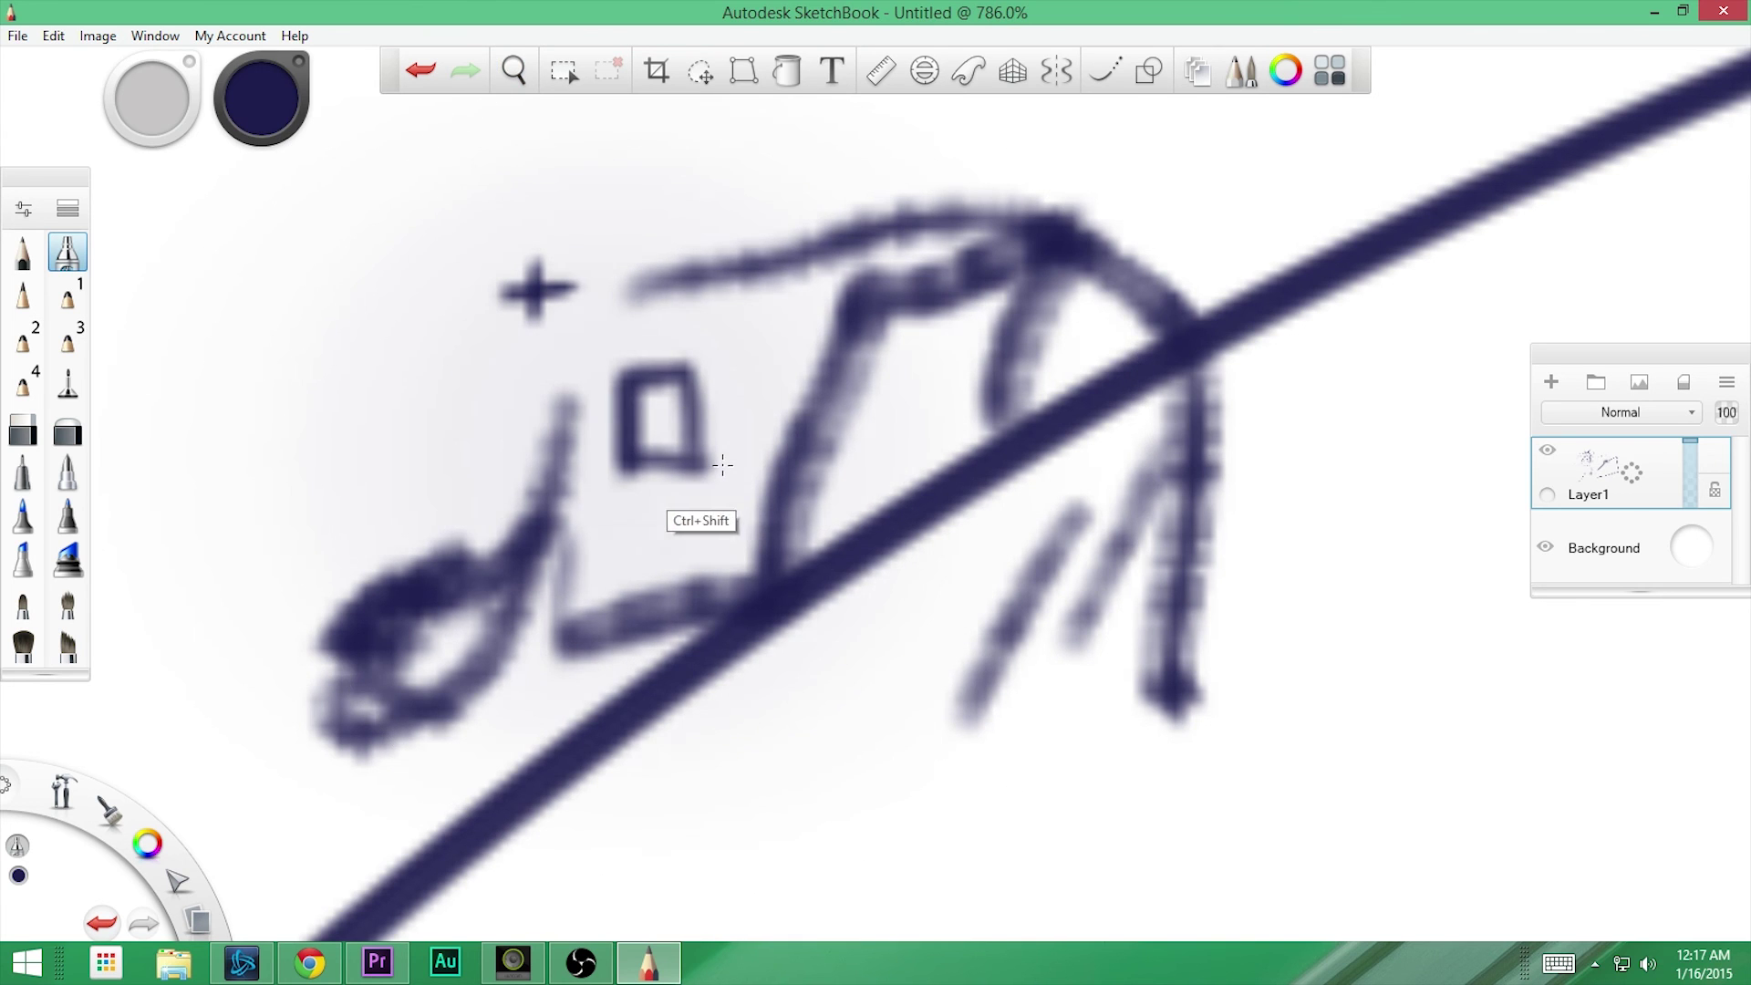
- Open the Airbrush's properties and set its size to 8.5
left_click(25, 210)
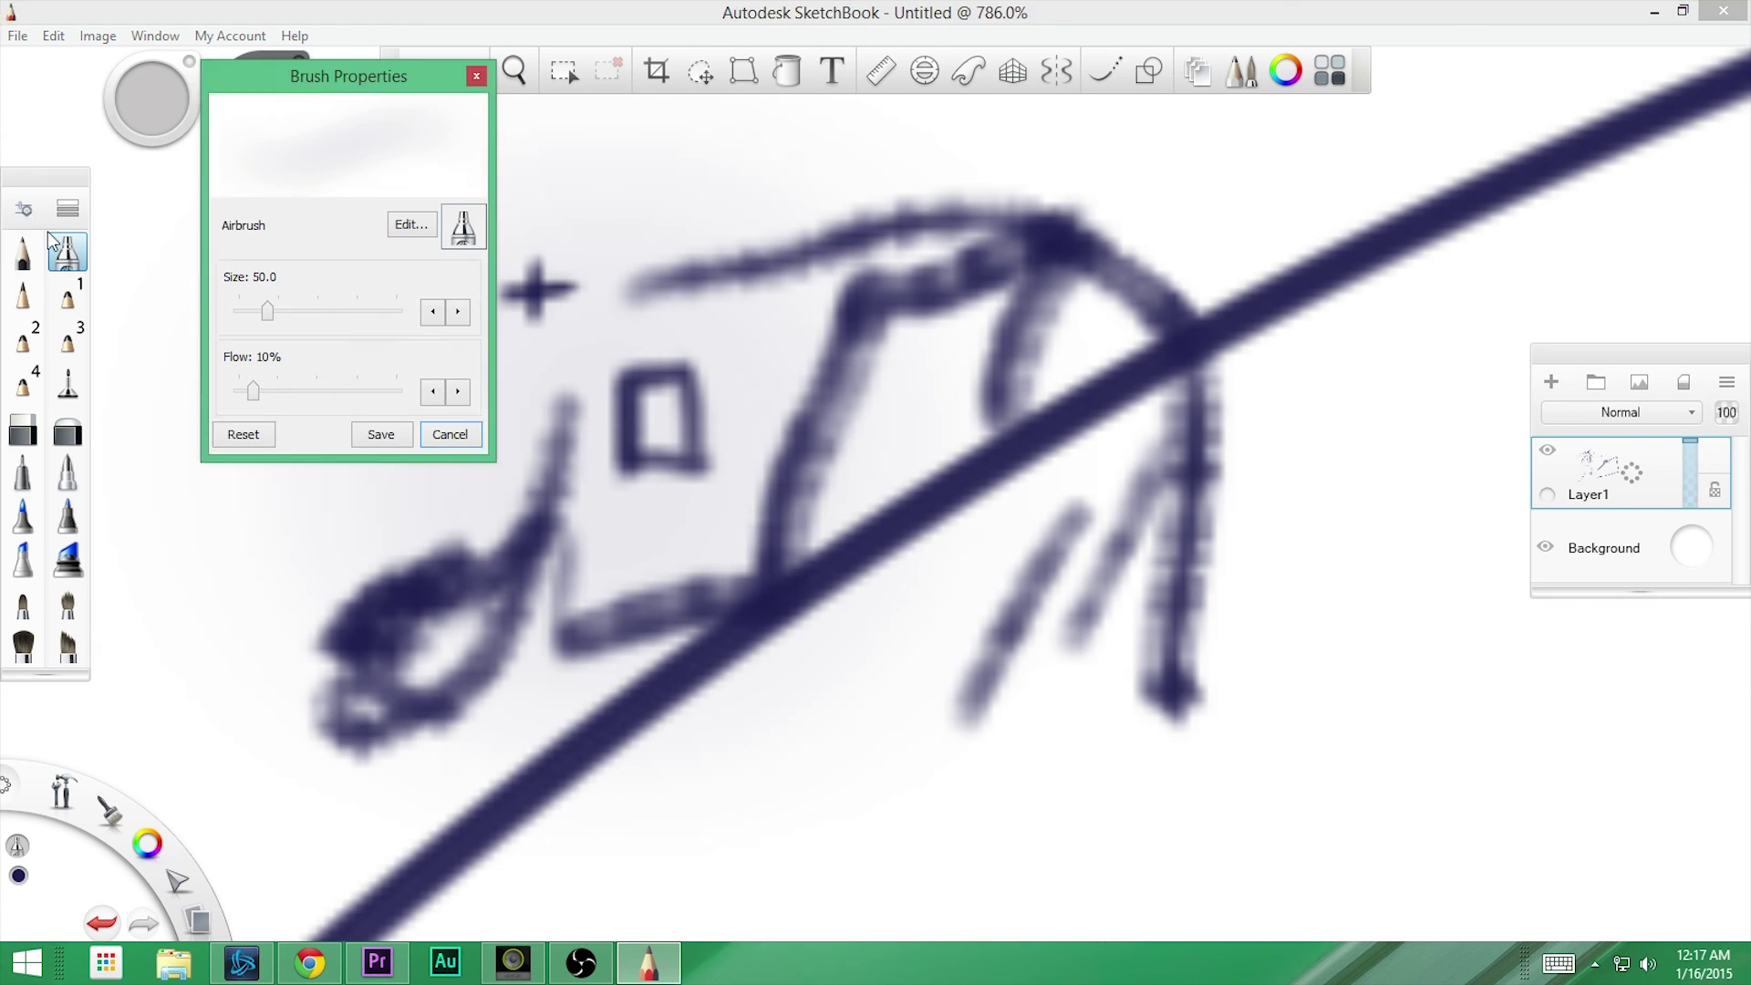
left_click_drag(268, 305, 239, 310)
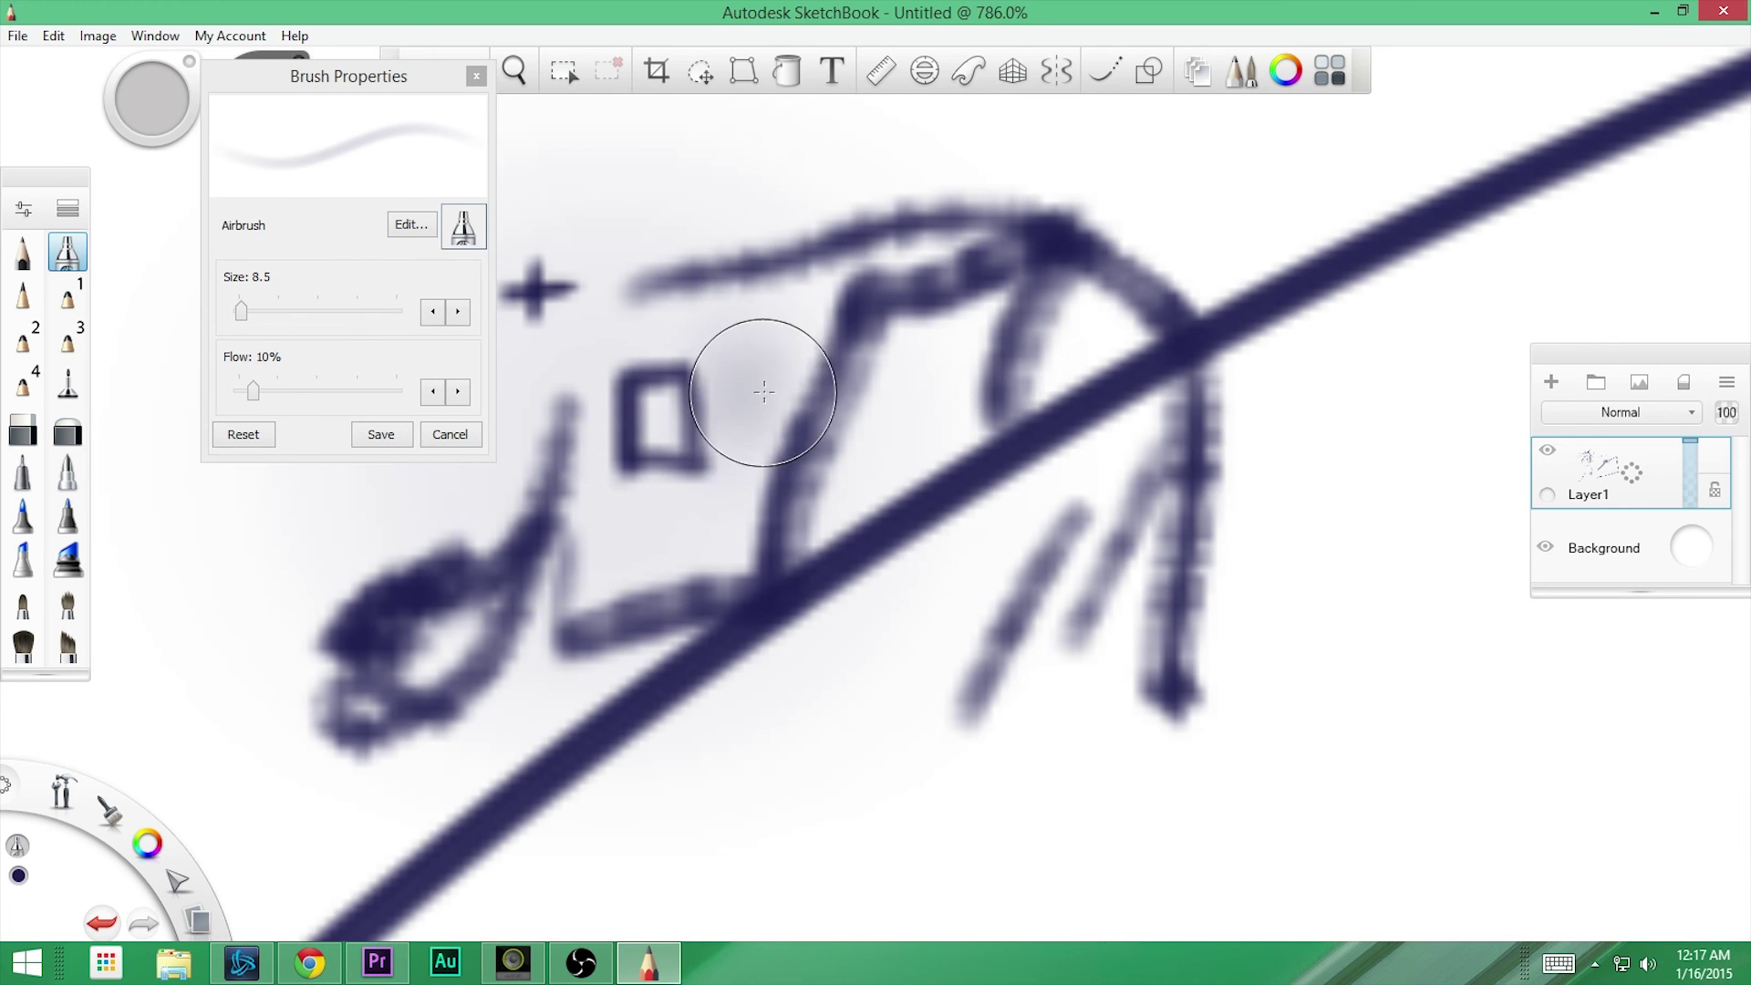
- Spray soft, curved Airbrush strokes over the blank area above the large box's peaked corner
key("space")
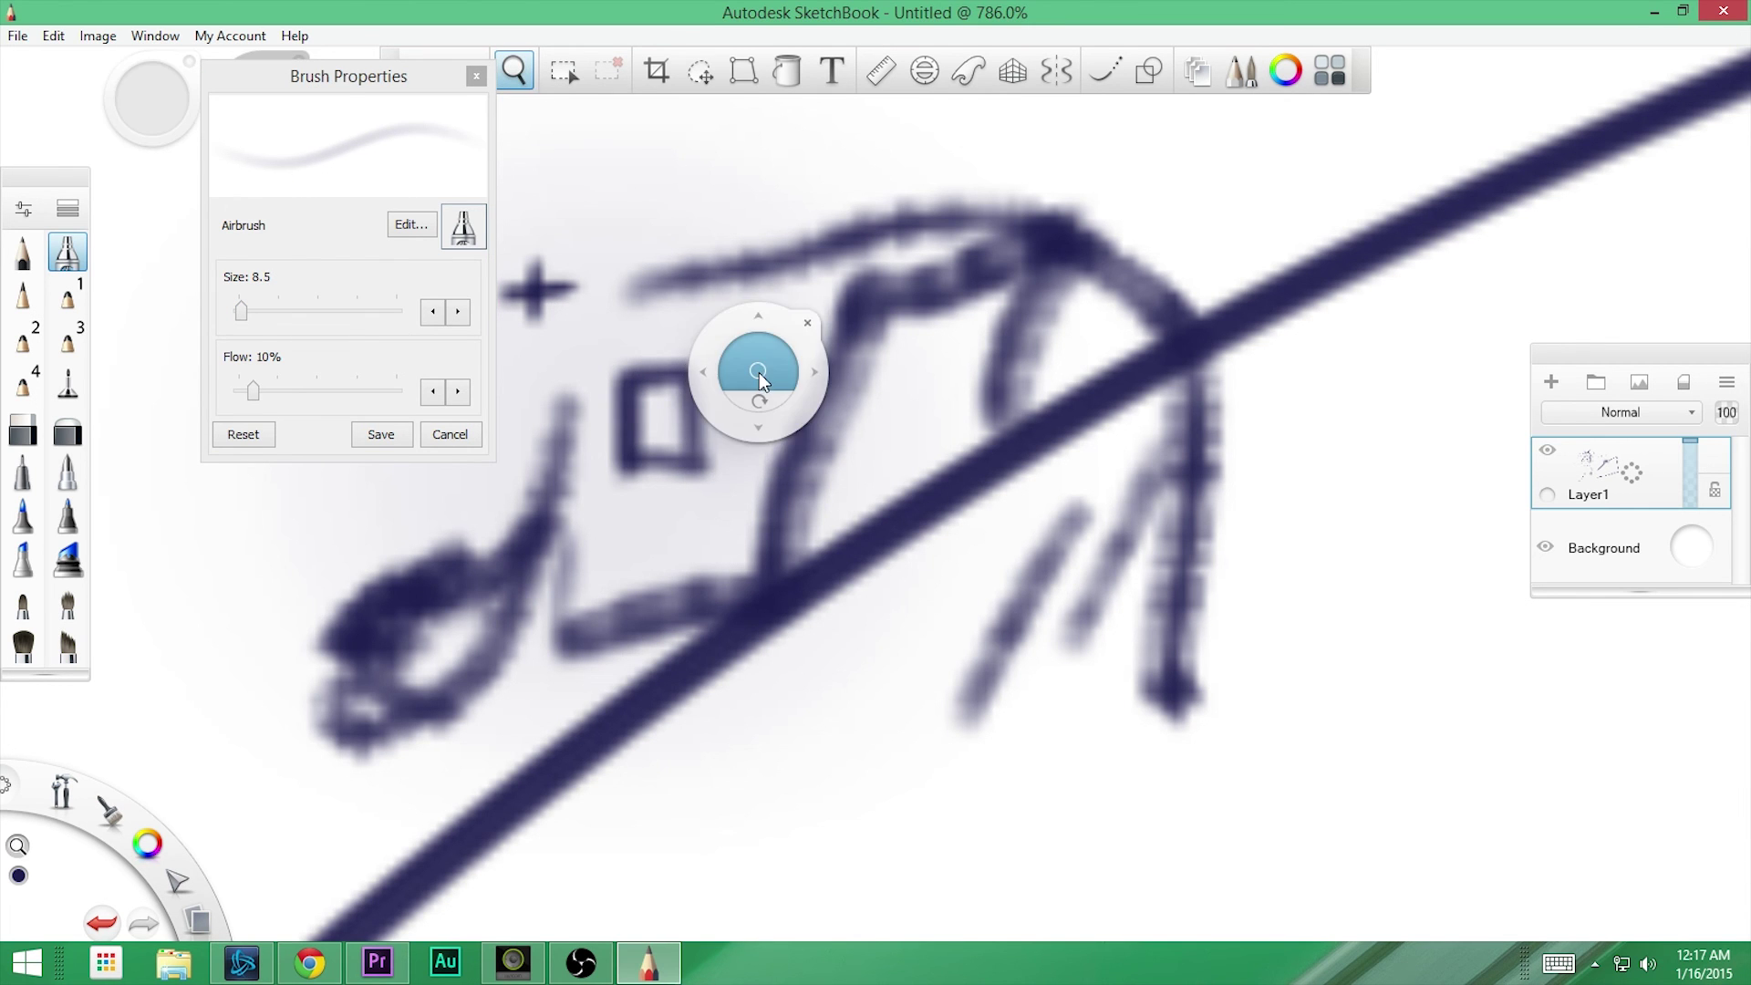
left_click_drag(758, 371, 720, 585)
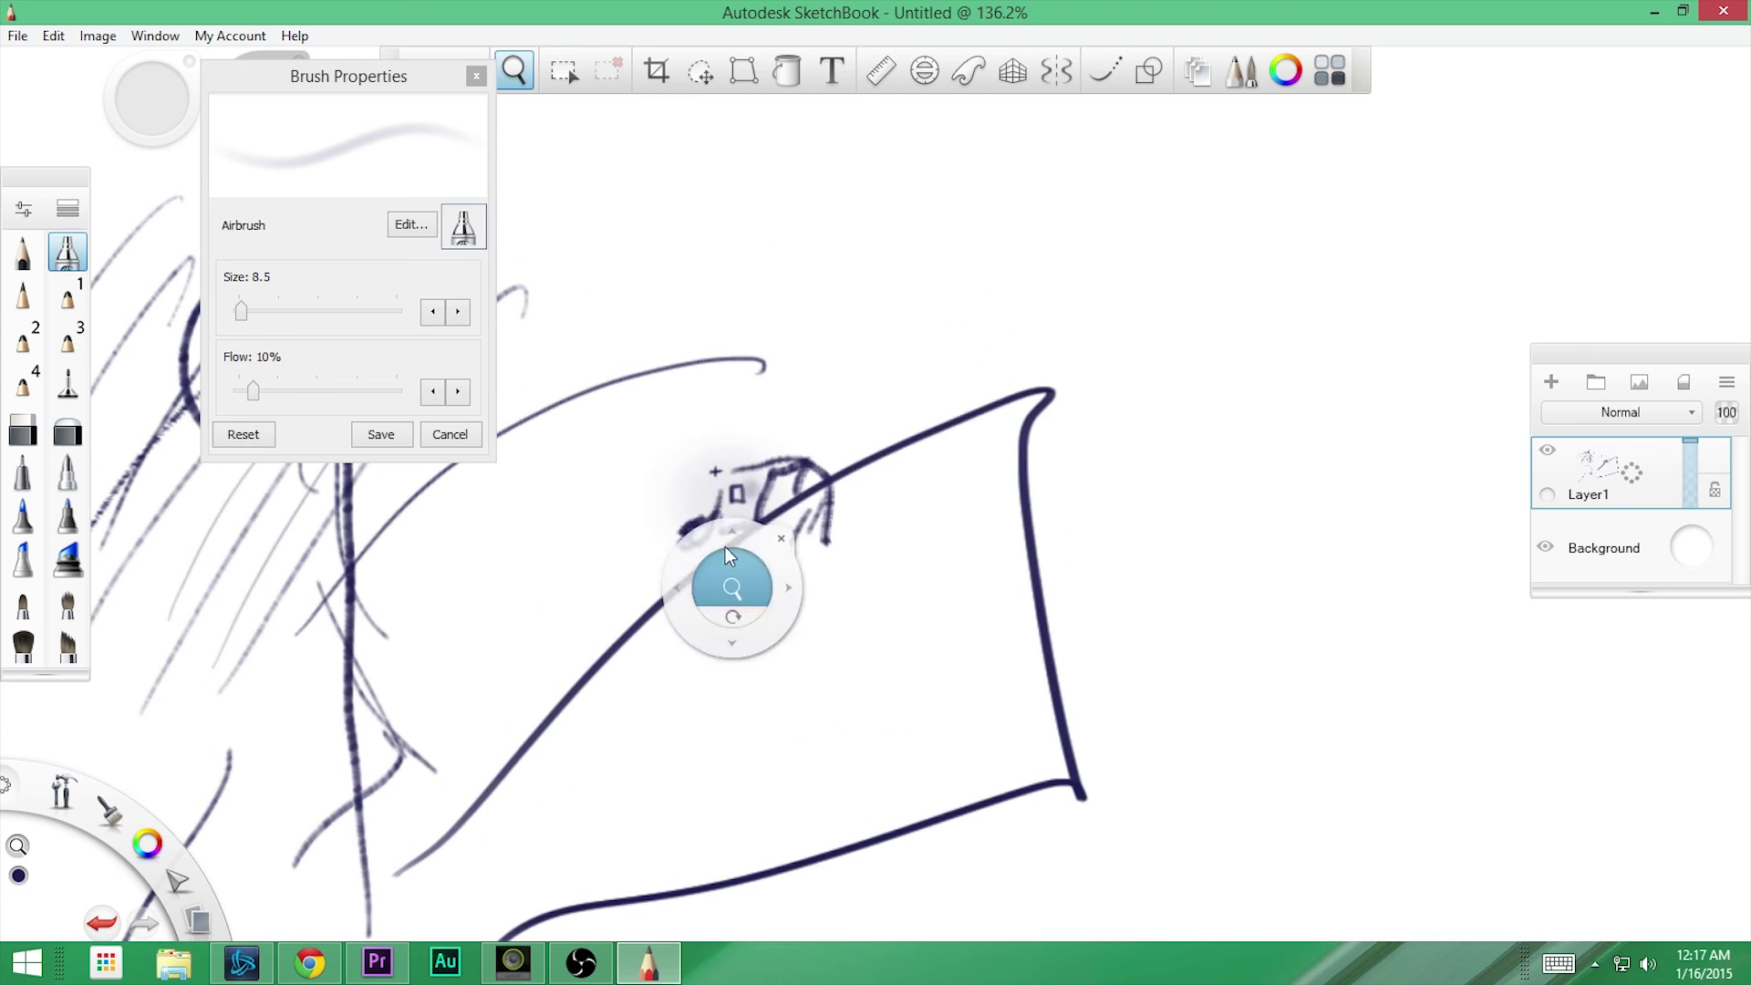
left_click_drag(981, 176, 921, 392)
left_click_drag(966, 226, 931, 401)
mouse_move(953, 219)
left_mouse_down()
mouse_move(1003, 402)
mouse_move(942, 298)
mouse_move(949, 372)
mouse_move(1074, 520)
left_mouse_up()
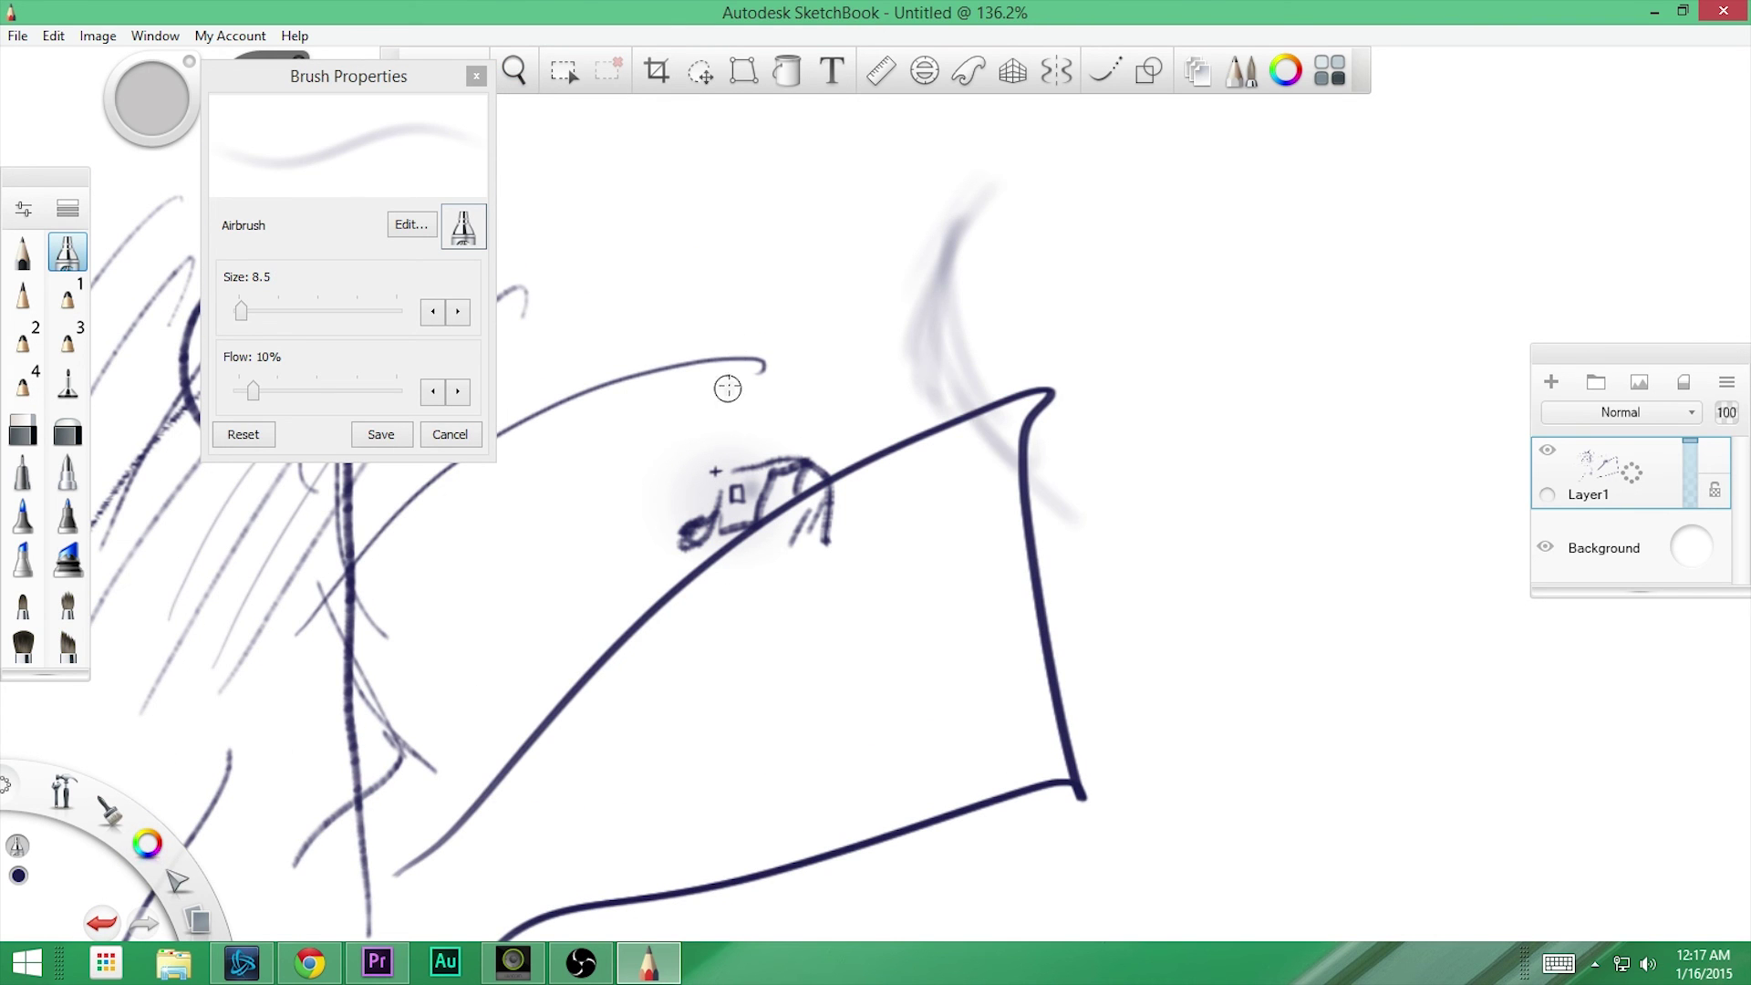
mouse_move(772, 321)
left_mouse_down()
mouse_move(727, 361)
mouse_move(750, 244)
mouse_move(832, 321)
mouse_move(818, 367)
mouse_move(831, 321)
mouse_move(773, 259)
mouse_move(727, 276)
mouse_move(728, 356)
mouse_move(825, 309)
mouse_move(773, 260)
mouse_move(816, 305)
mouse_move(814, 363)
mouse_move(728, 360)
mouse_move(765, 376)
mouse_move(814, 363)
mouse_move(813, 413)
mouse_move(727, 360)
mouse_move(772, 321)
left_mouse_up()
key("ctrl")
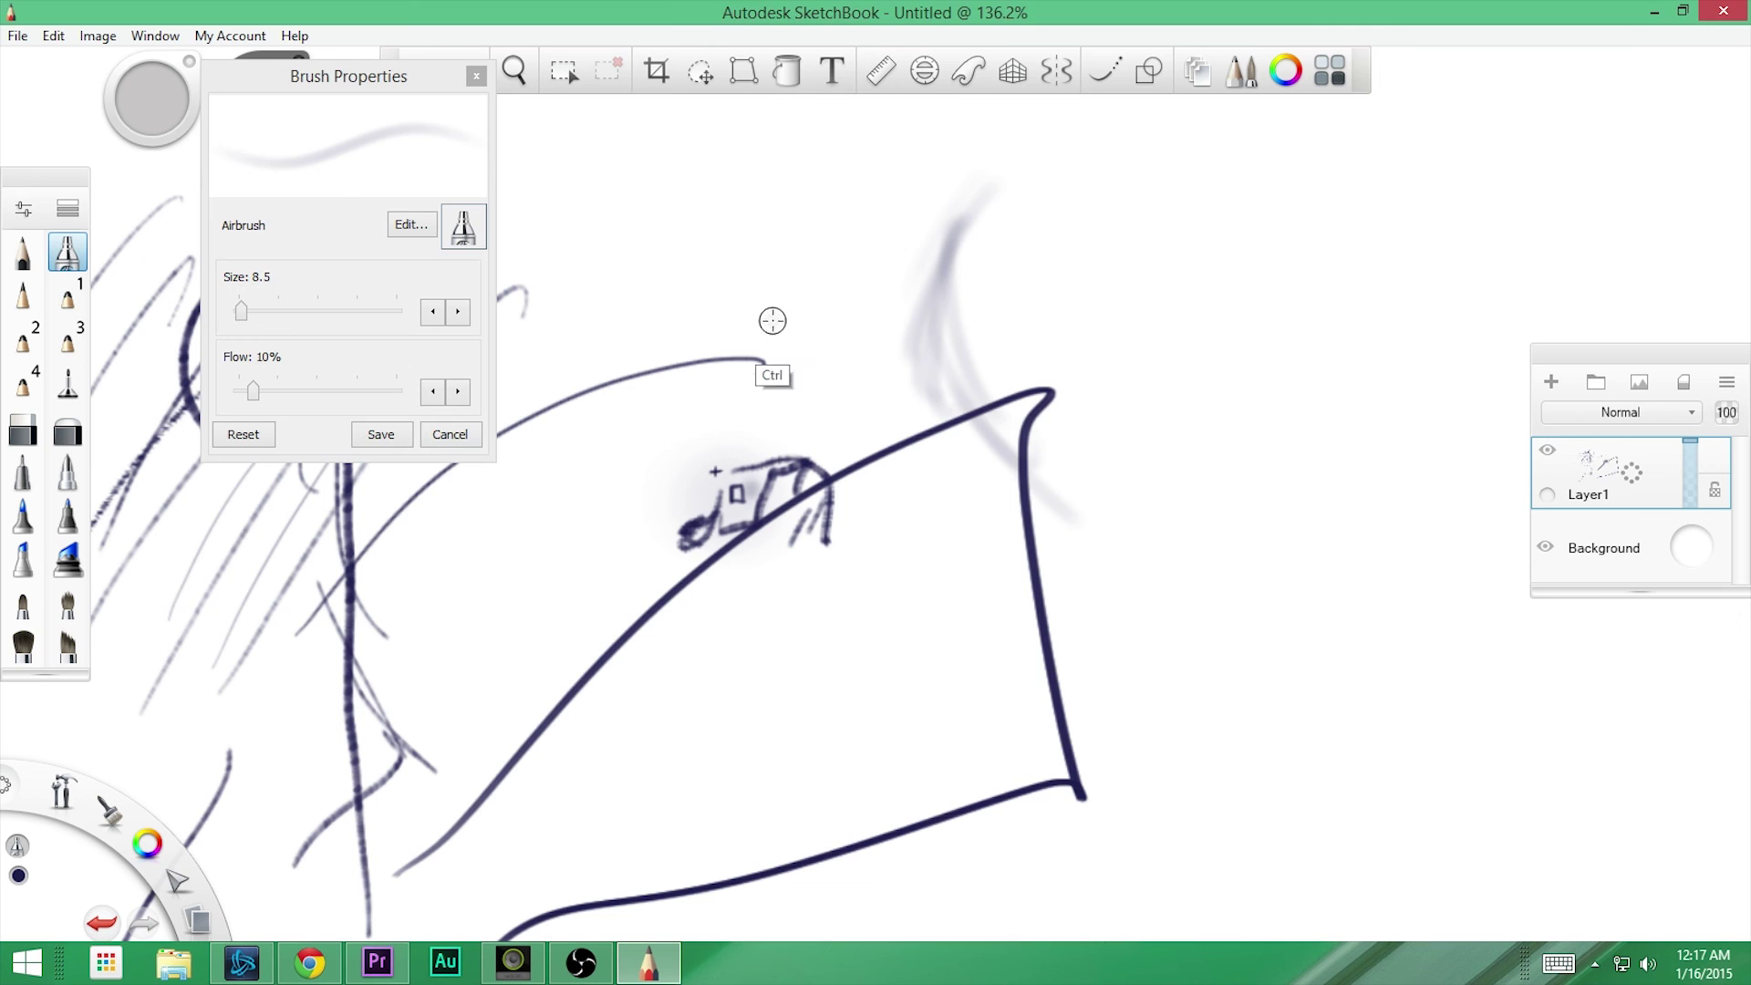
left_click(775, 321, "alt")
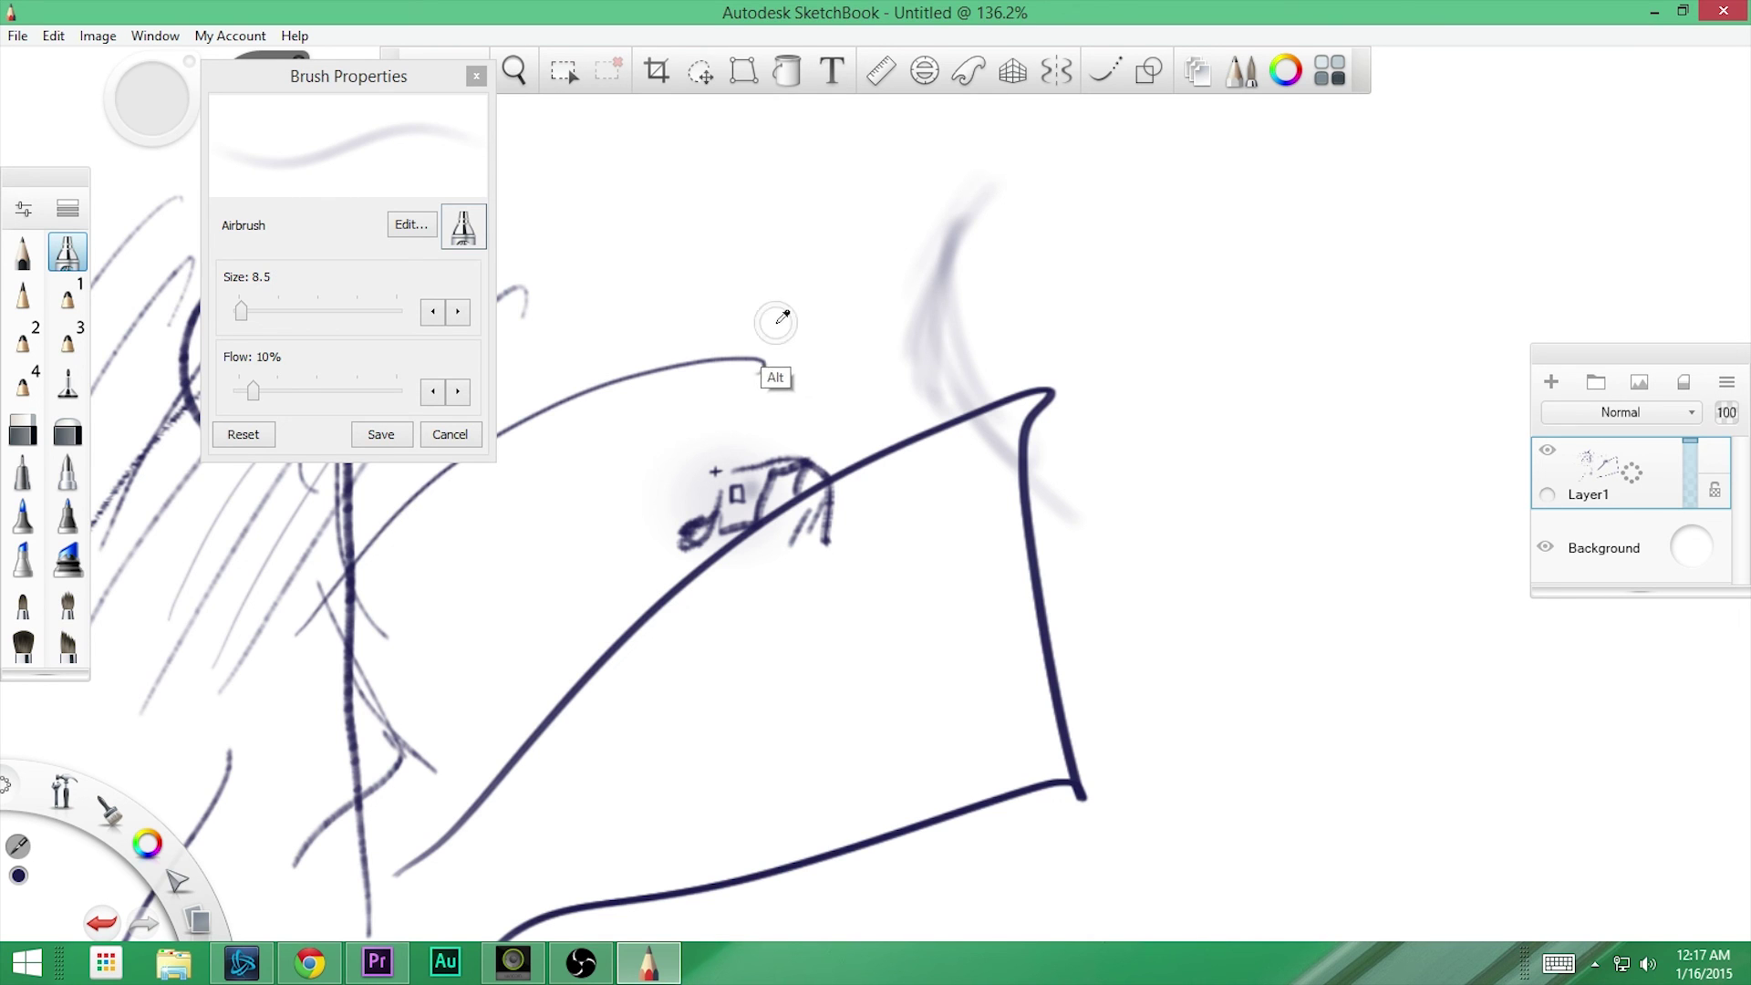
key("shift")
- Spray a soft, near-vertical Airbrush streak running down to the small scribbled figure
left_click_drag(773, 319, 813, 471)
mouse_move(711, 203)
left_mouse_down()
mouse_move(712, 350)
mouse_move(734, 218)
mouse_move(757, 470)
left_mouse_up()
left_click_drag(734, 255, 748, 501)
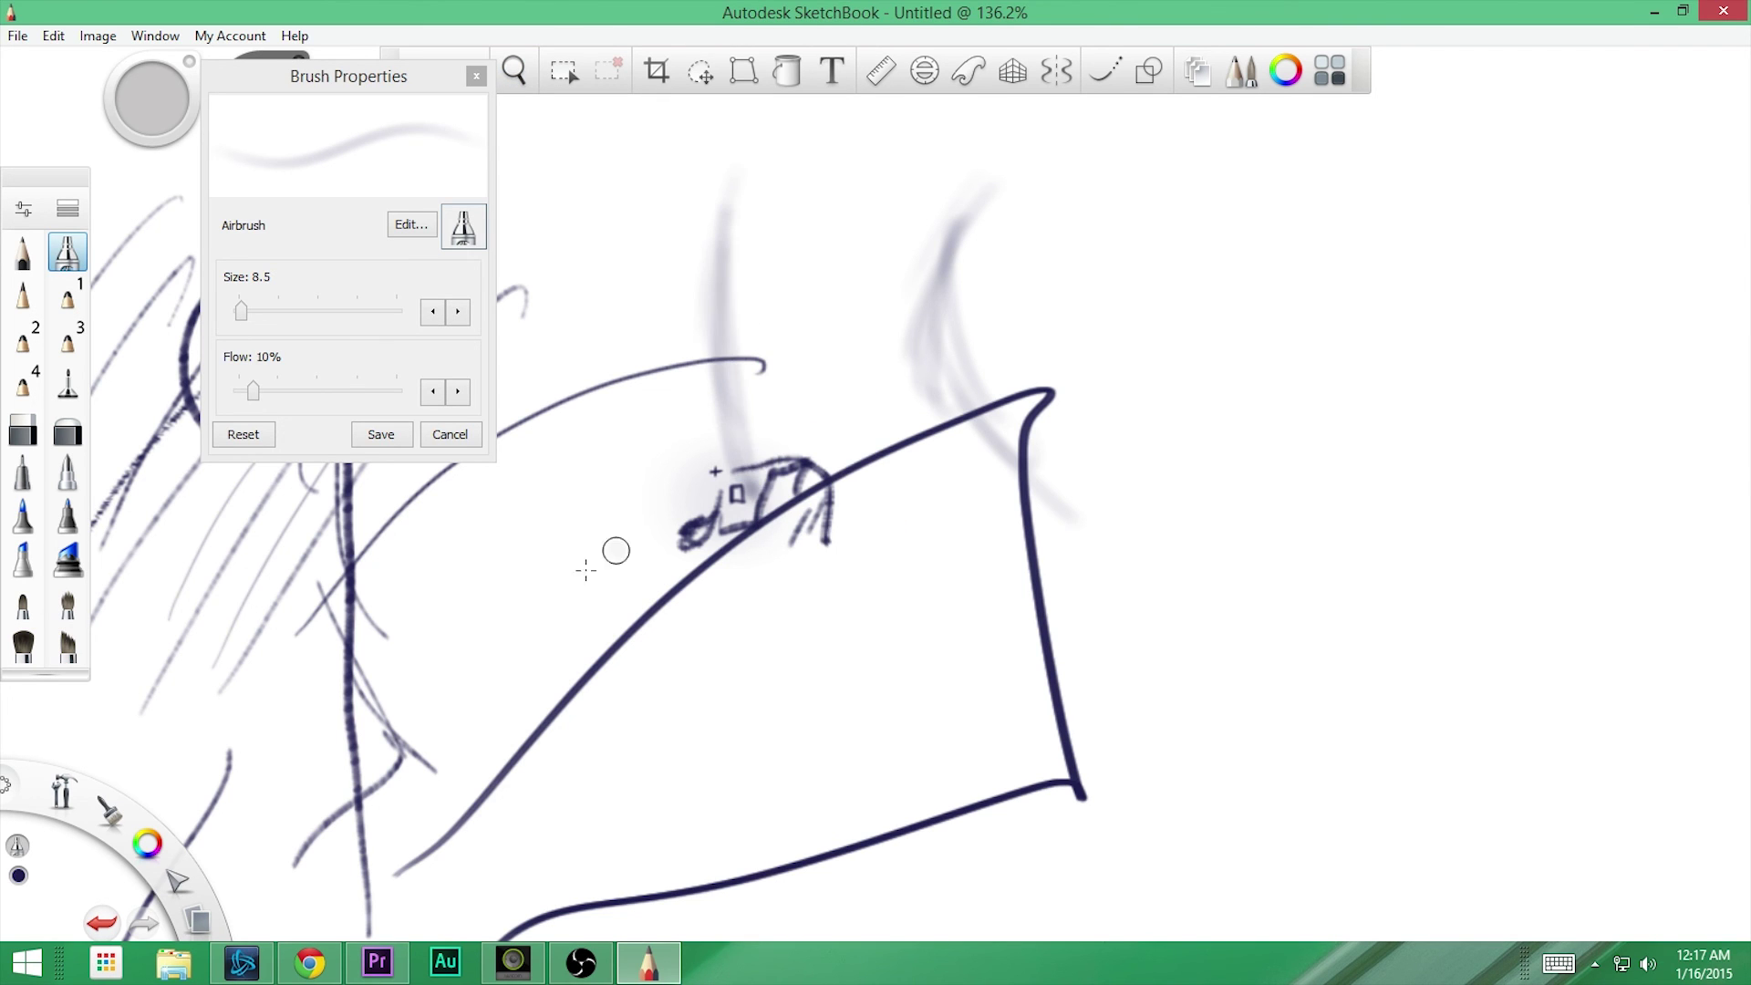
- Choose the Pencil from the lagoon's brush set and sketch thin, curved lines beside the vertical Airbrush streak
left_click(111, 809)
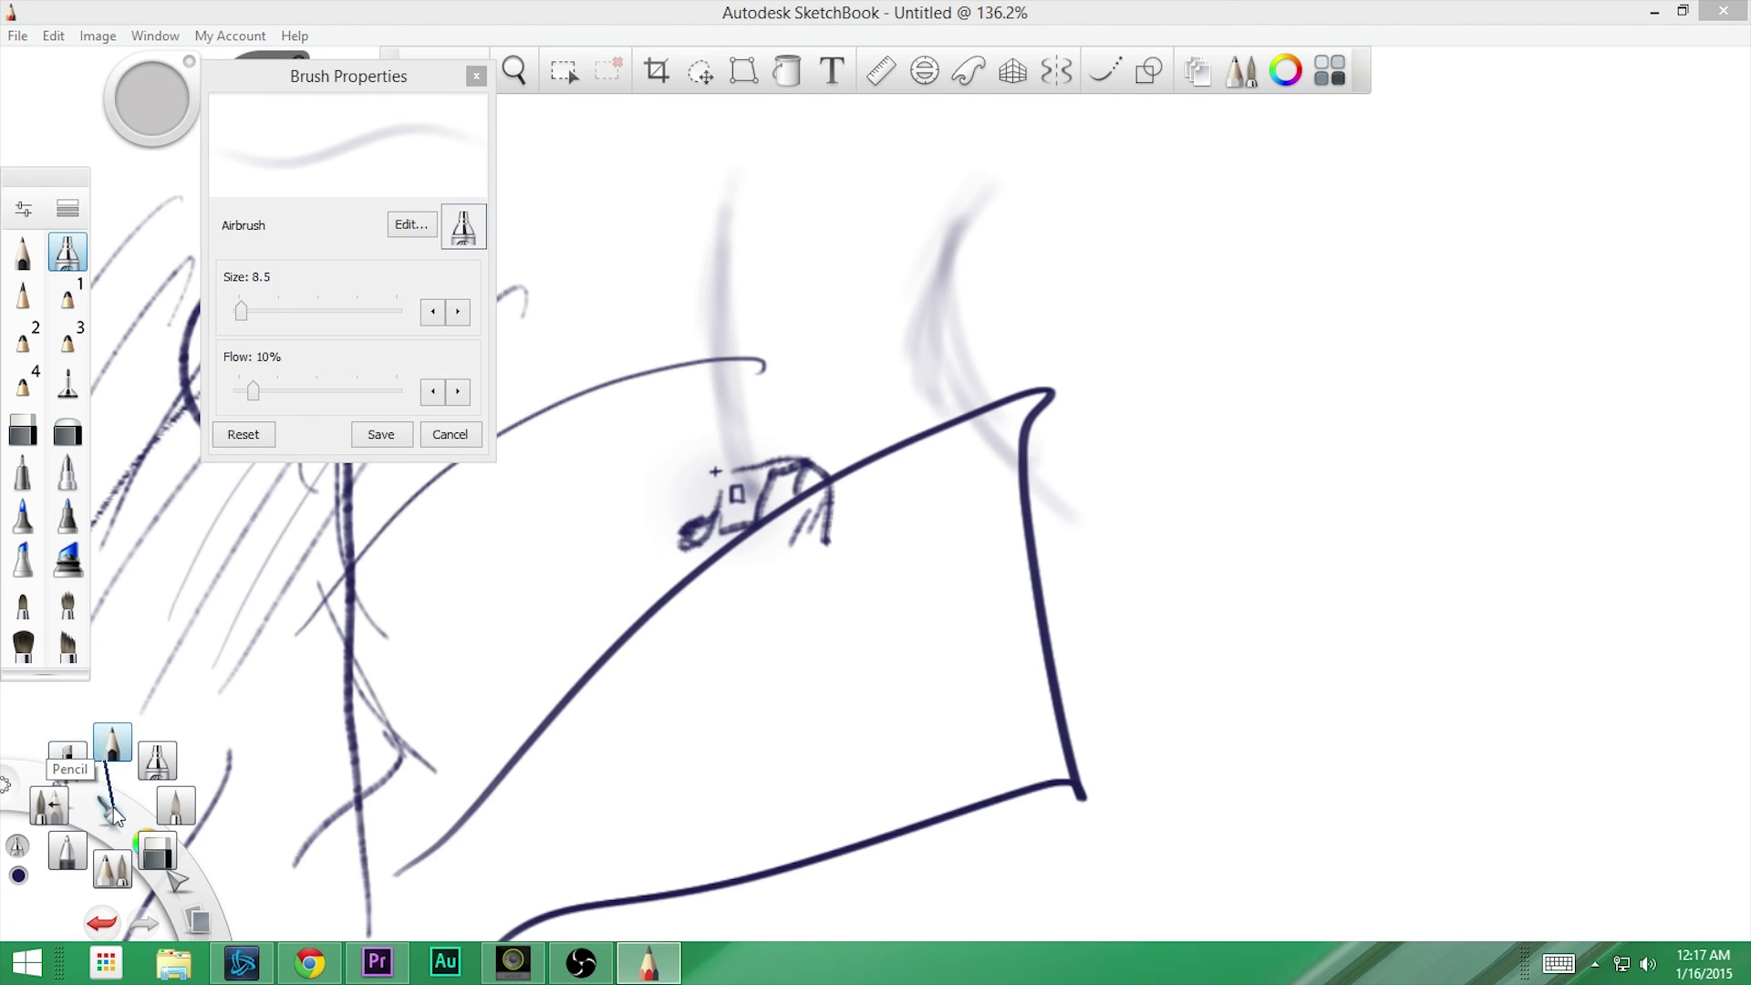
left_click(112, 743)
left_click_drag(775, 218, 642, 419)
mouse_move(702, 274)
left_mouse_down()
mouse_move(679, 492)
mouse_move(734, 492)
left_mouse_up()
left_click_drag(690, 368, 739, 467)
left_click_drag(691, 264, 757, 554)
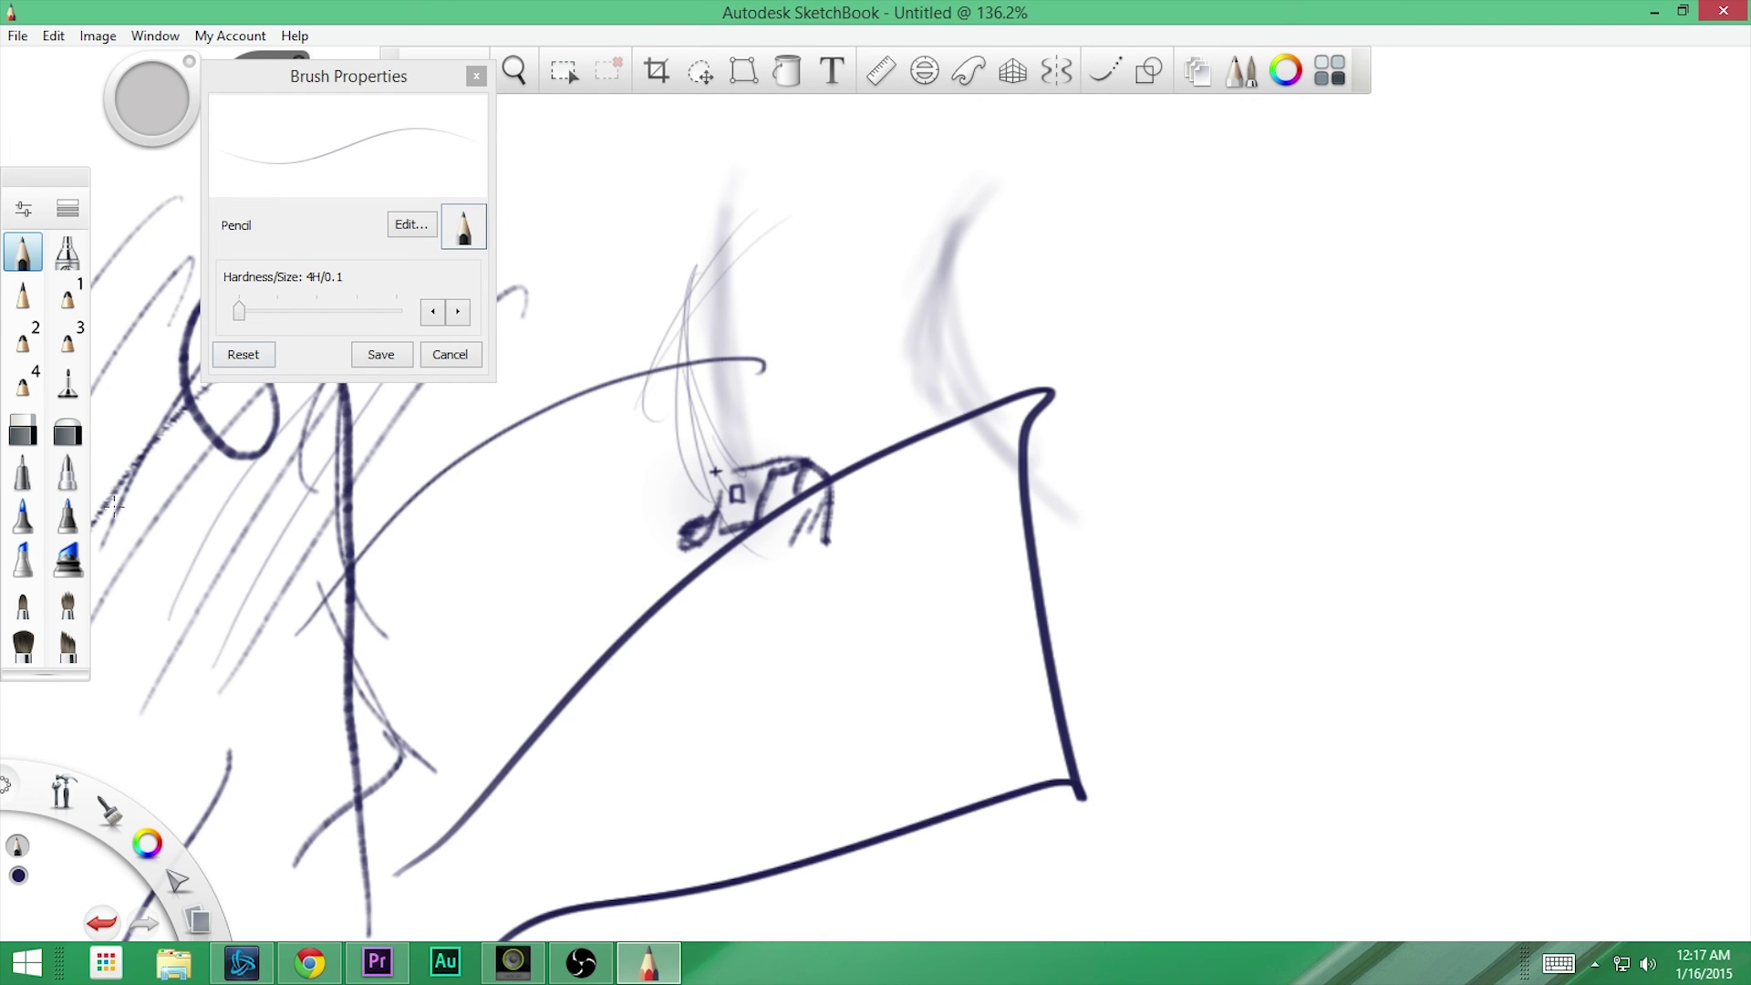
- Choose the Copic Extra Broad Nib and paint wide, overlapping strokes in the blank area beyond the large box
left_click(69, 558)
mouse_move(1315, 201)
left_mouse_down()
mouse_move(1381, 203)
mouse_move(1261, 536)
left_mouse_up()
mouse_move(1304, 284)
left_mouse_down()
mouse_move(1212, 543)
mouse_move(1210, 266)
mouse_move(1323, 542)
left_mouse_up()
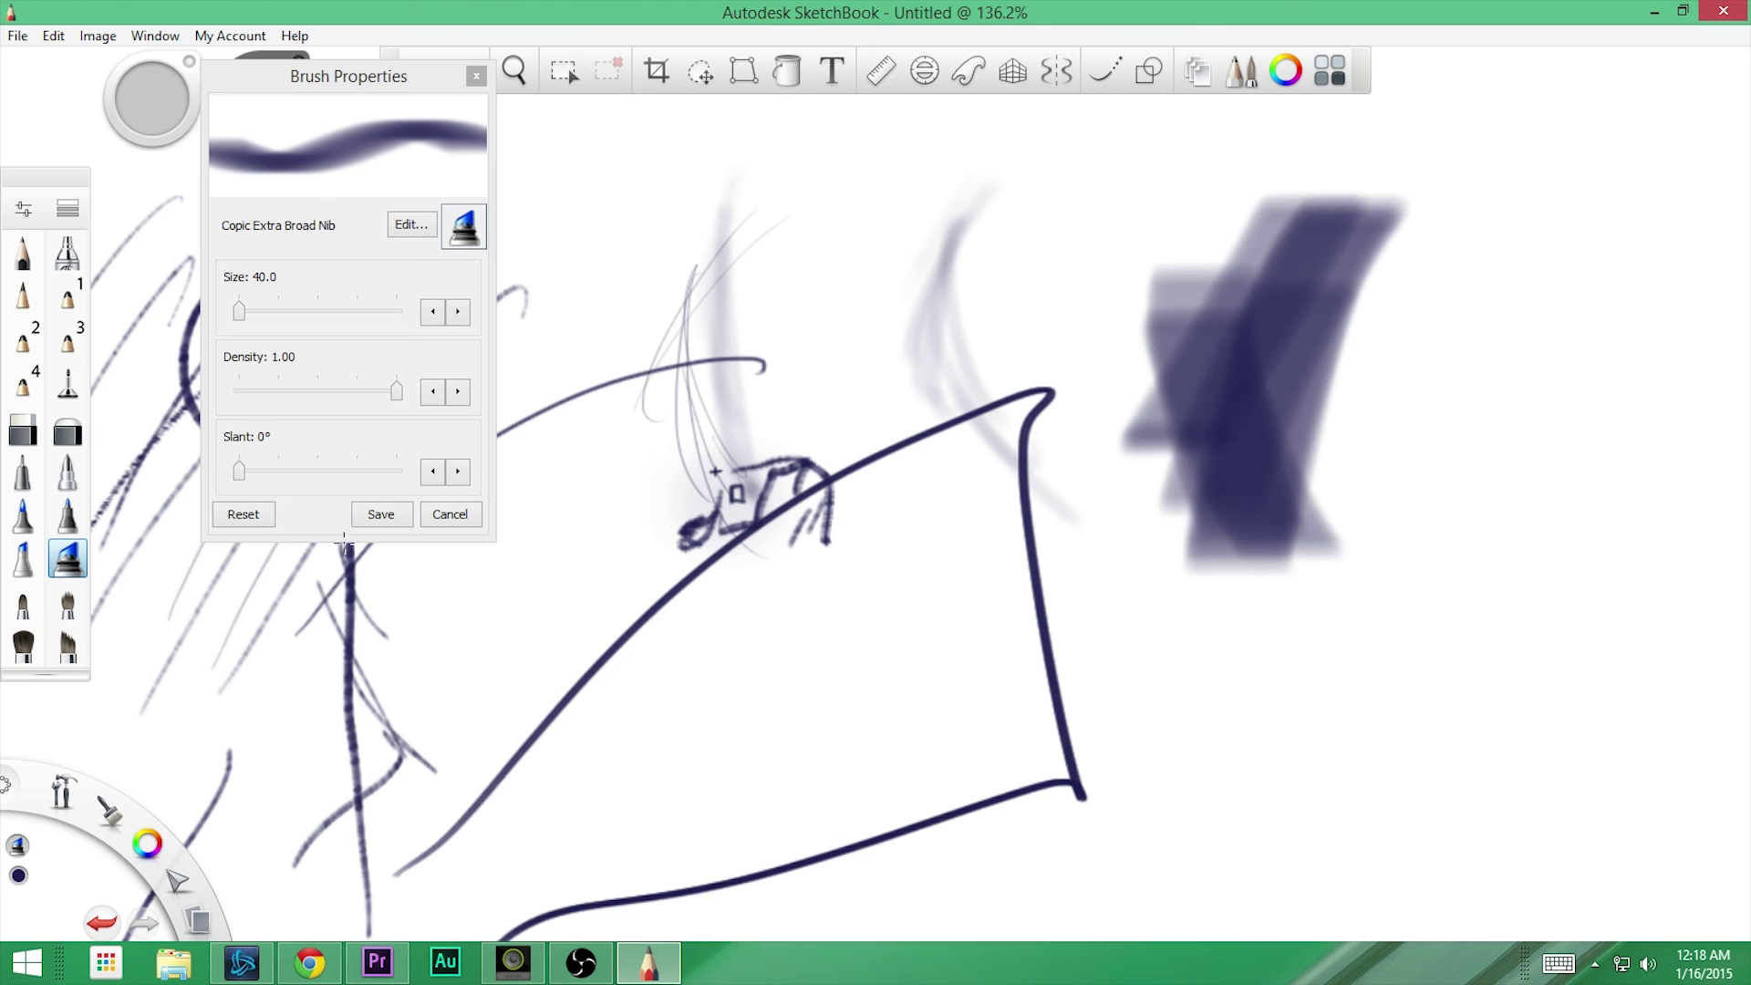
- Choose the Copic Medium Broad Nib and paint a fan of overlapping, curved strokes beside the extra-broad marker patch
left_click(22, 515)
left_click(22, 558)
mouse_move(1481, 246)
left_mouse_down()
mouse_move(1459, 456)
mouse_move(1482, 492)
mouse_move(1536, 511)
left_mouse_up()
mouse_move(1504, 454)
left_mouse_down()
mouse_move(1491, 326)
mouse_move(1560, 520)
left_mouse_up()
mouse_move(1505, 257)
left_mouse_down()
mouse_move(1568, 524)
mouse_move(1591, 552)
mouse_move(1495, 519)
mouse_move(1536, 551)
mouse_move(1518, 583)
mouse_move(1381, 433)
left_mouse_up()
mouse_move(1495, 235)
left_mouse_down()
mouse_move(1363, 346)
mouse_move(1368, 388)
left_mouse_up()
left_click_drag(1495, 223, 1372, 346)
left_click_drag(1459, 256, 1363, 415)
left_click_drag(1478, 233, 1414, 365)
left_click_drag(1464, 265, 1409, 424)
left_click_drag(1459, 274, 1427, 506)
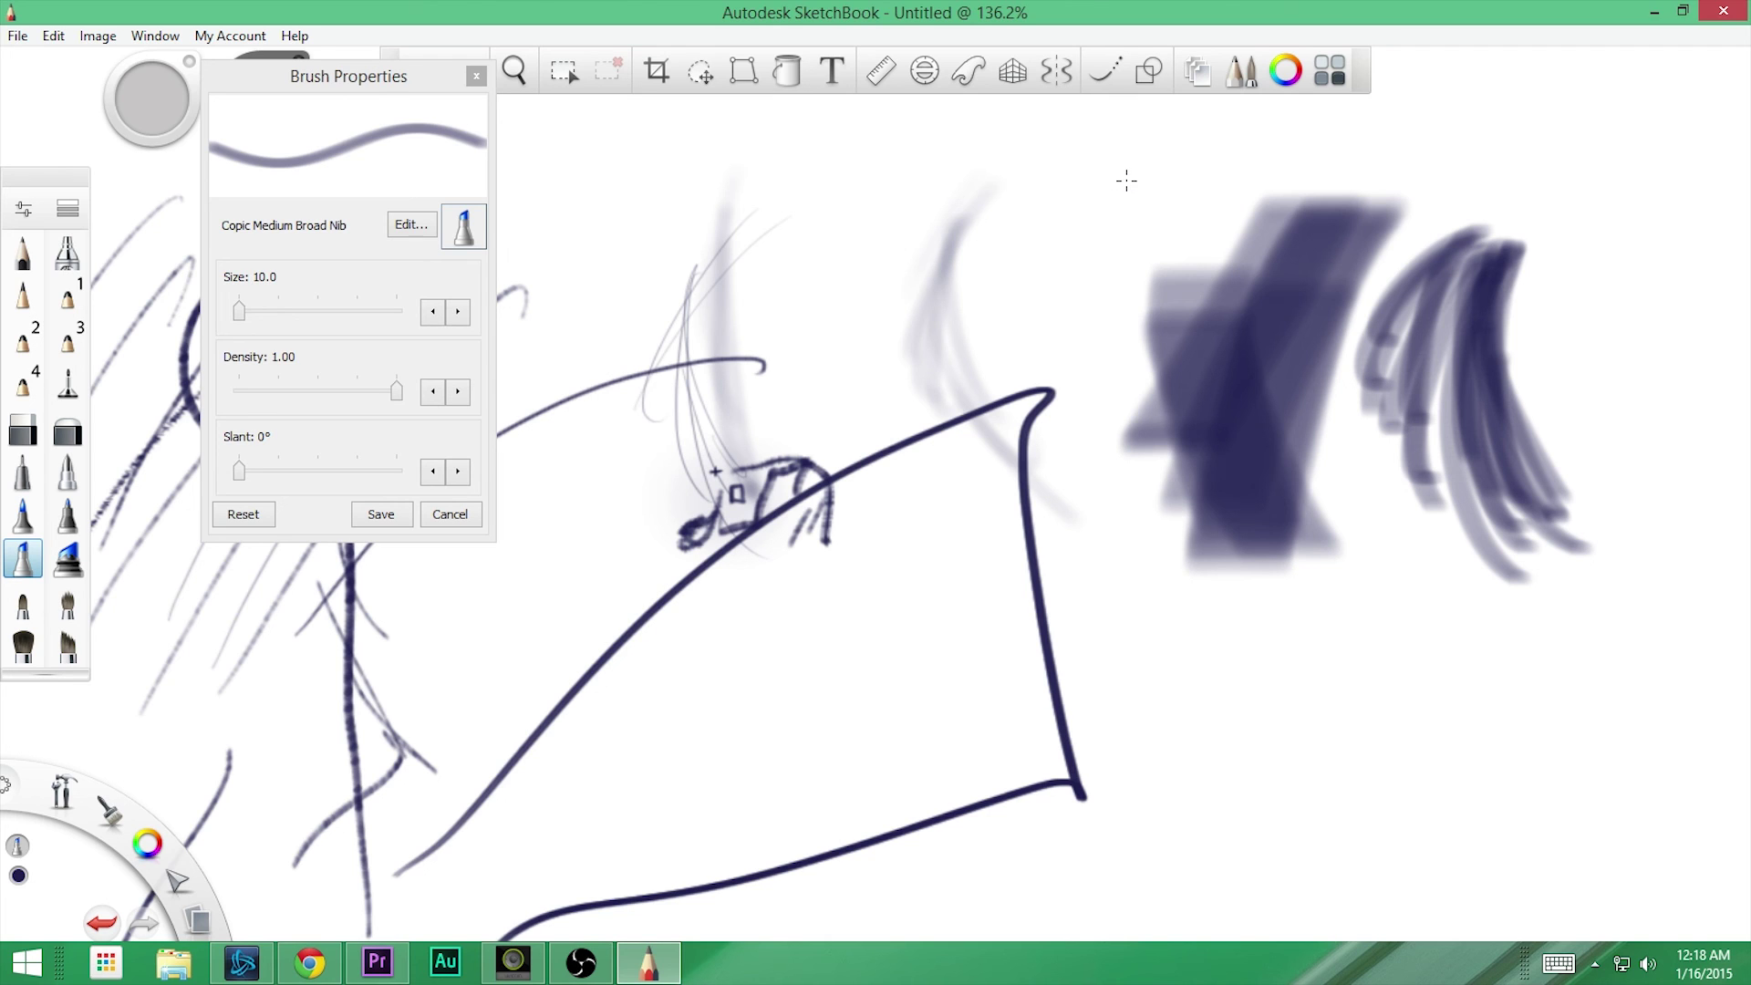
left_click(1069, 134)
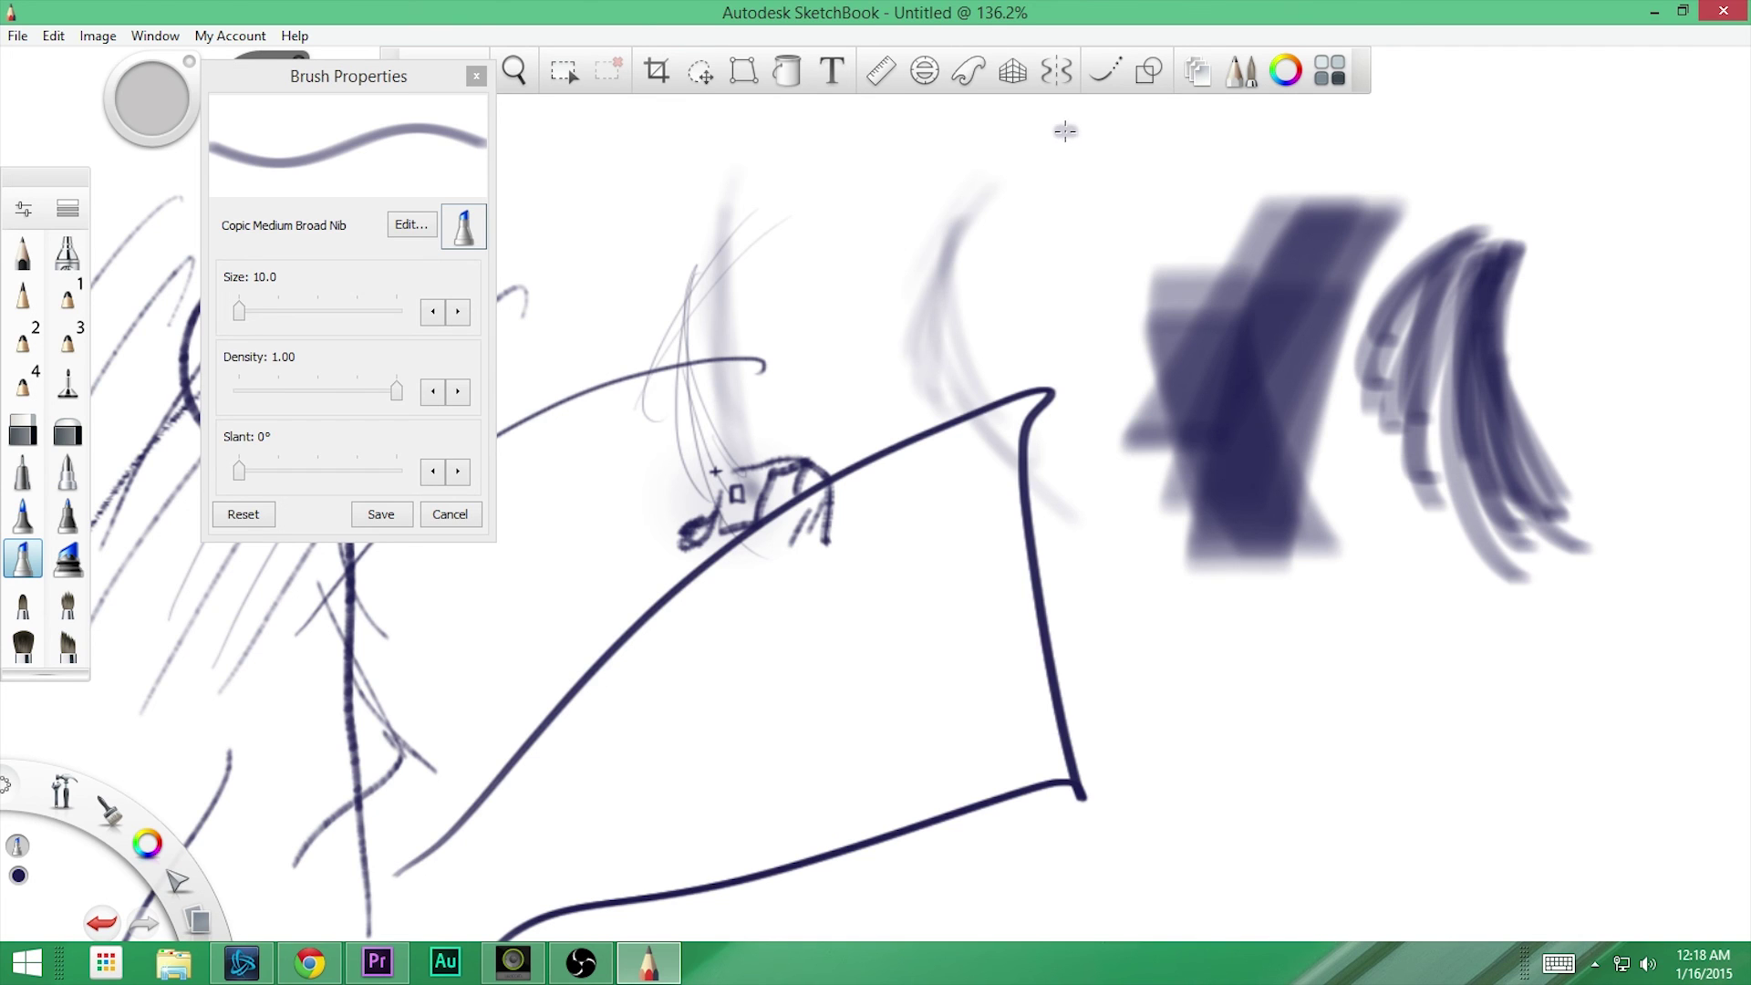